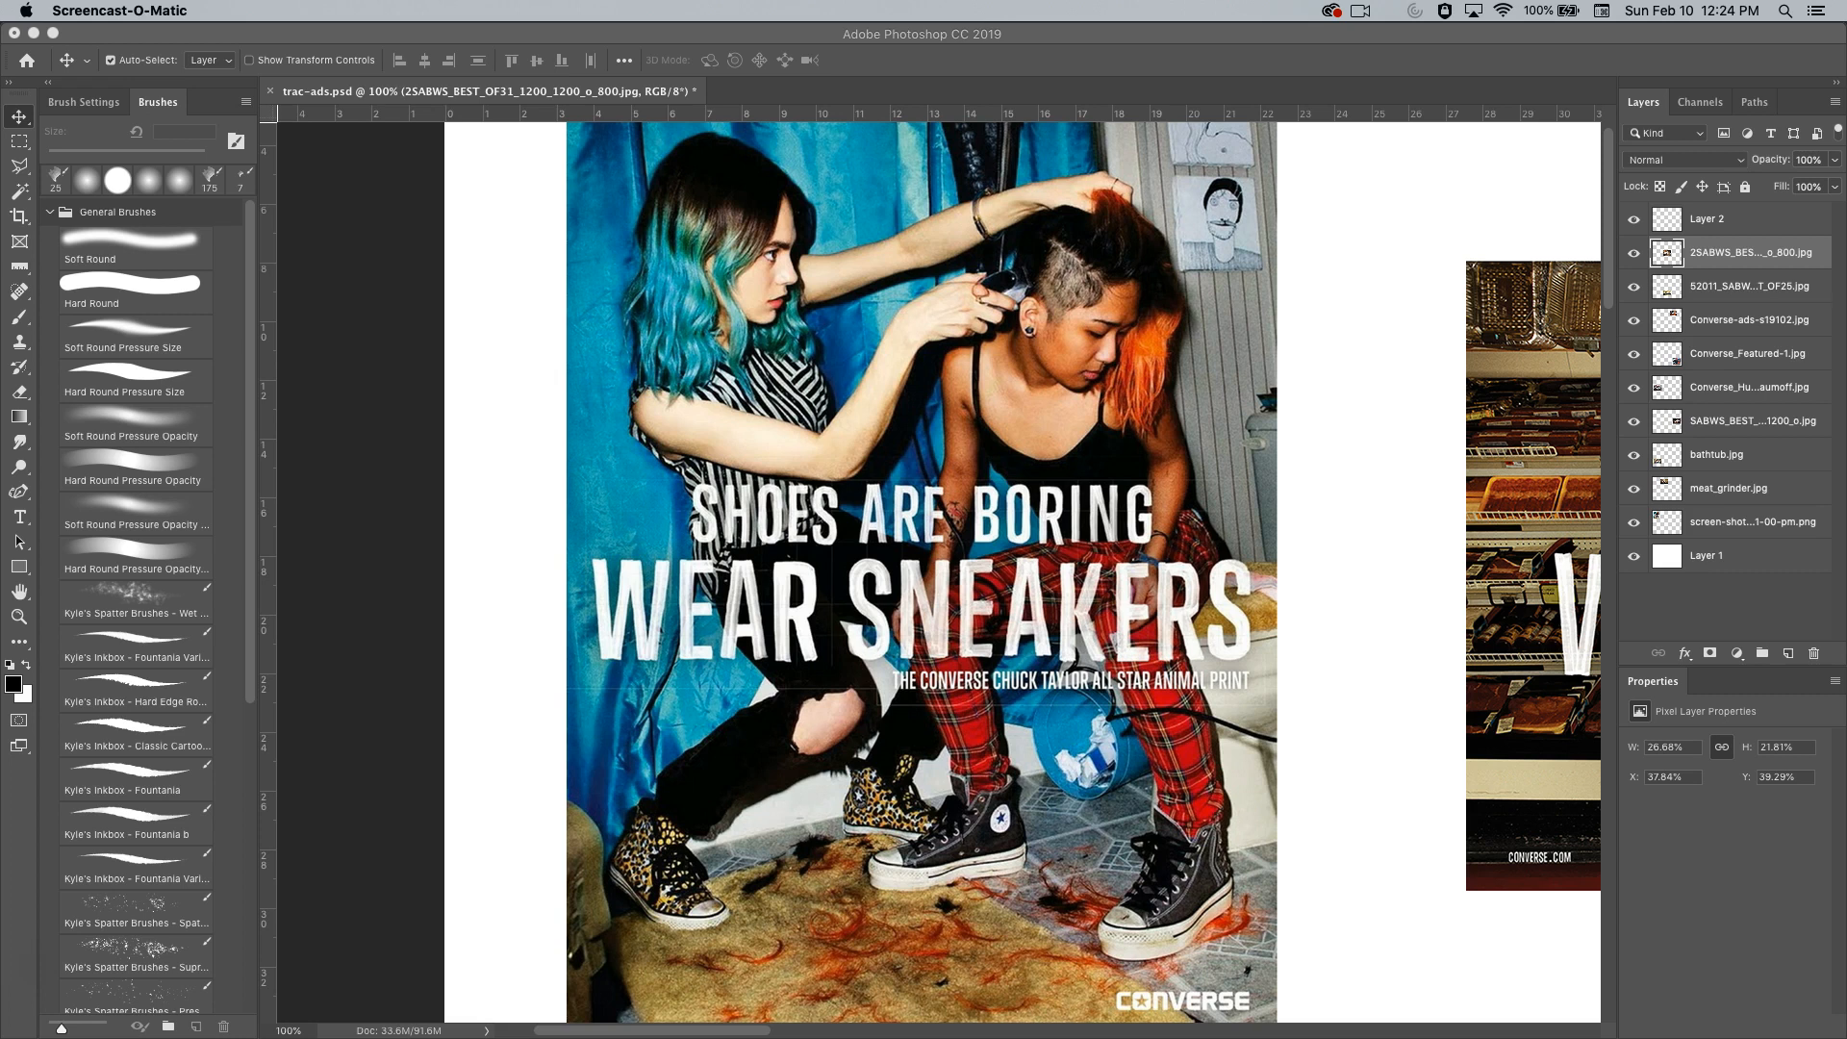
Examine the three Converse ads in the top row of the sheet one by one at 100%.
scroll(939, 571, "down", 1)
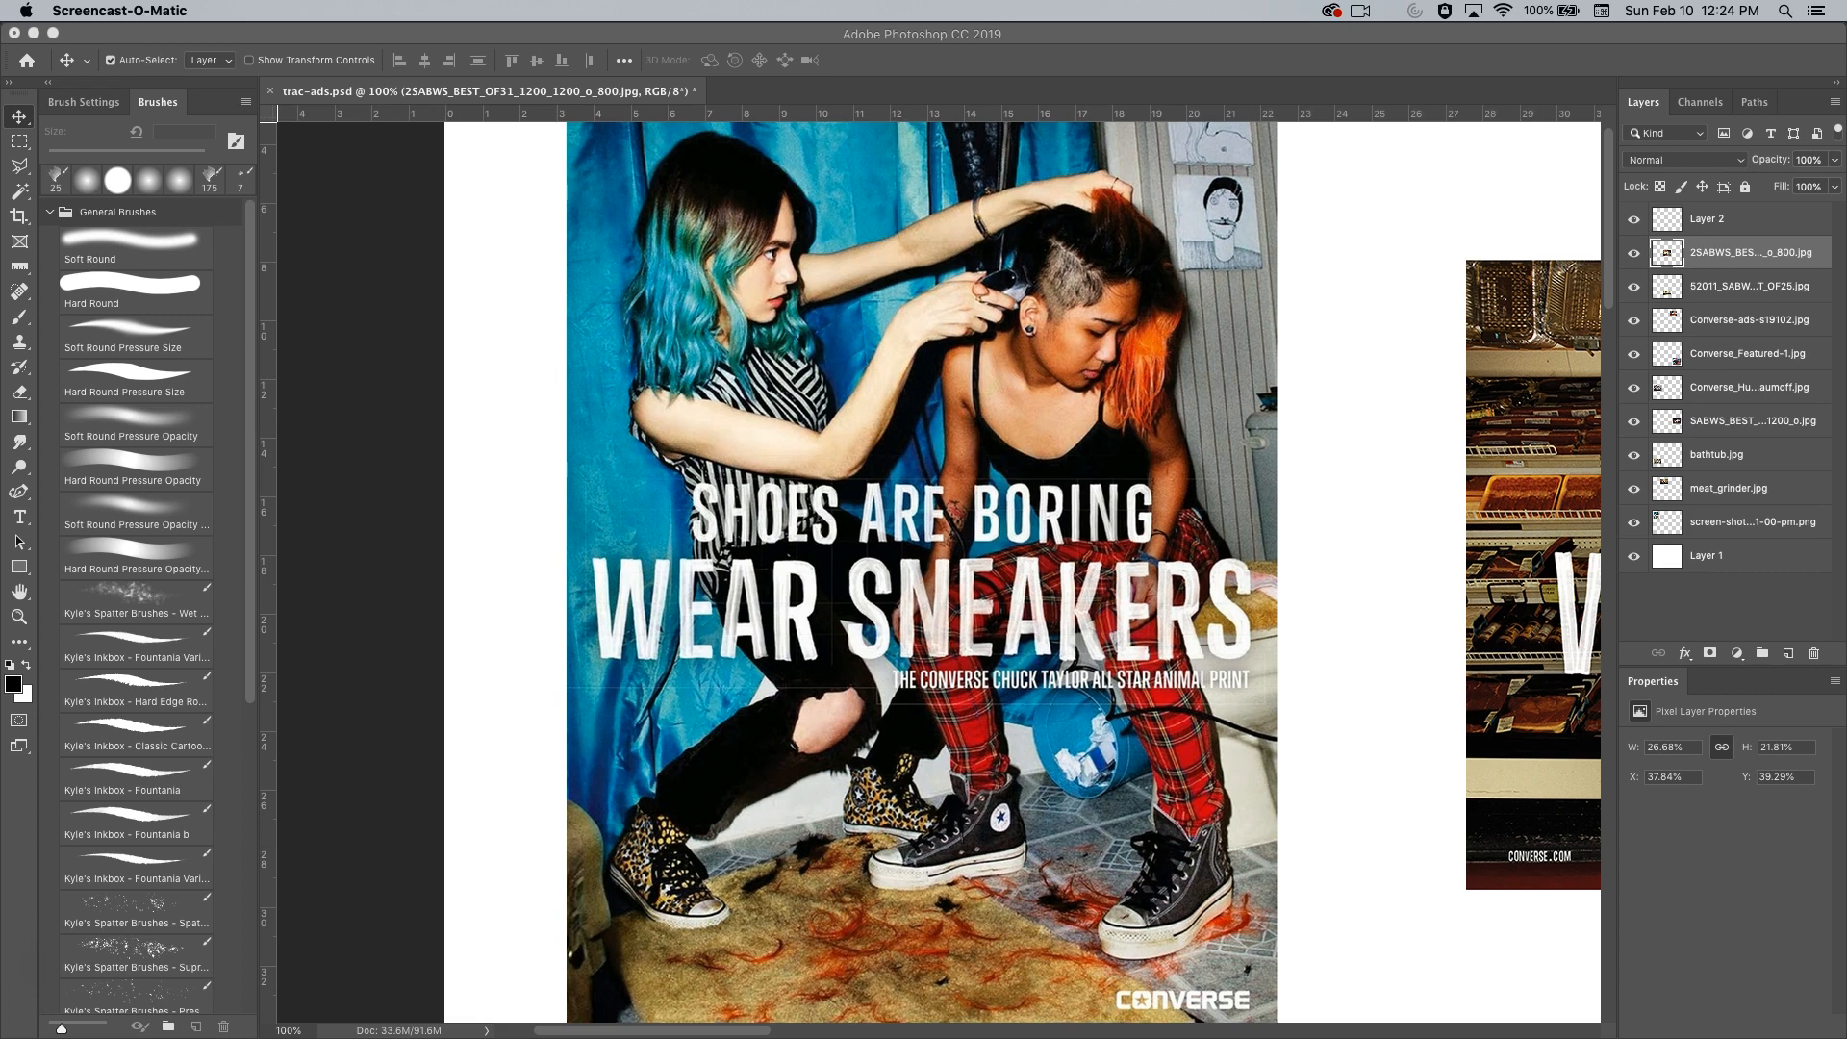
left_click(1058, 302)
left_click(980, 561)
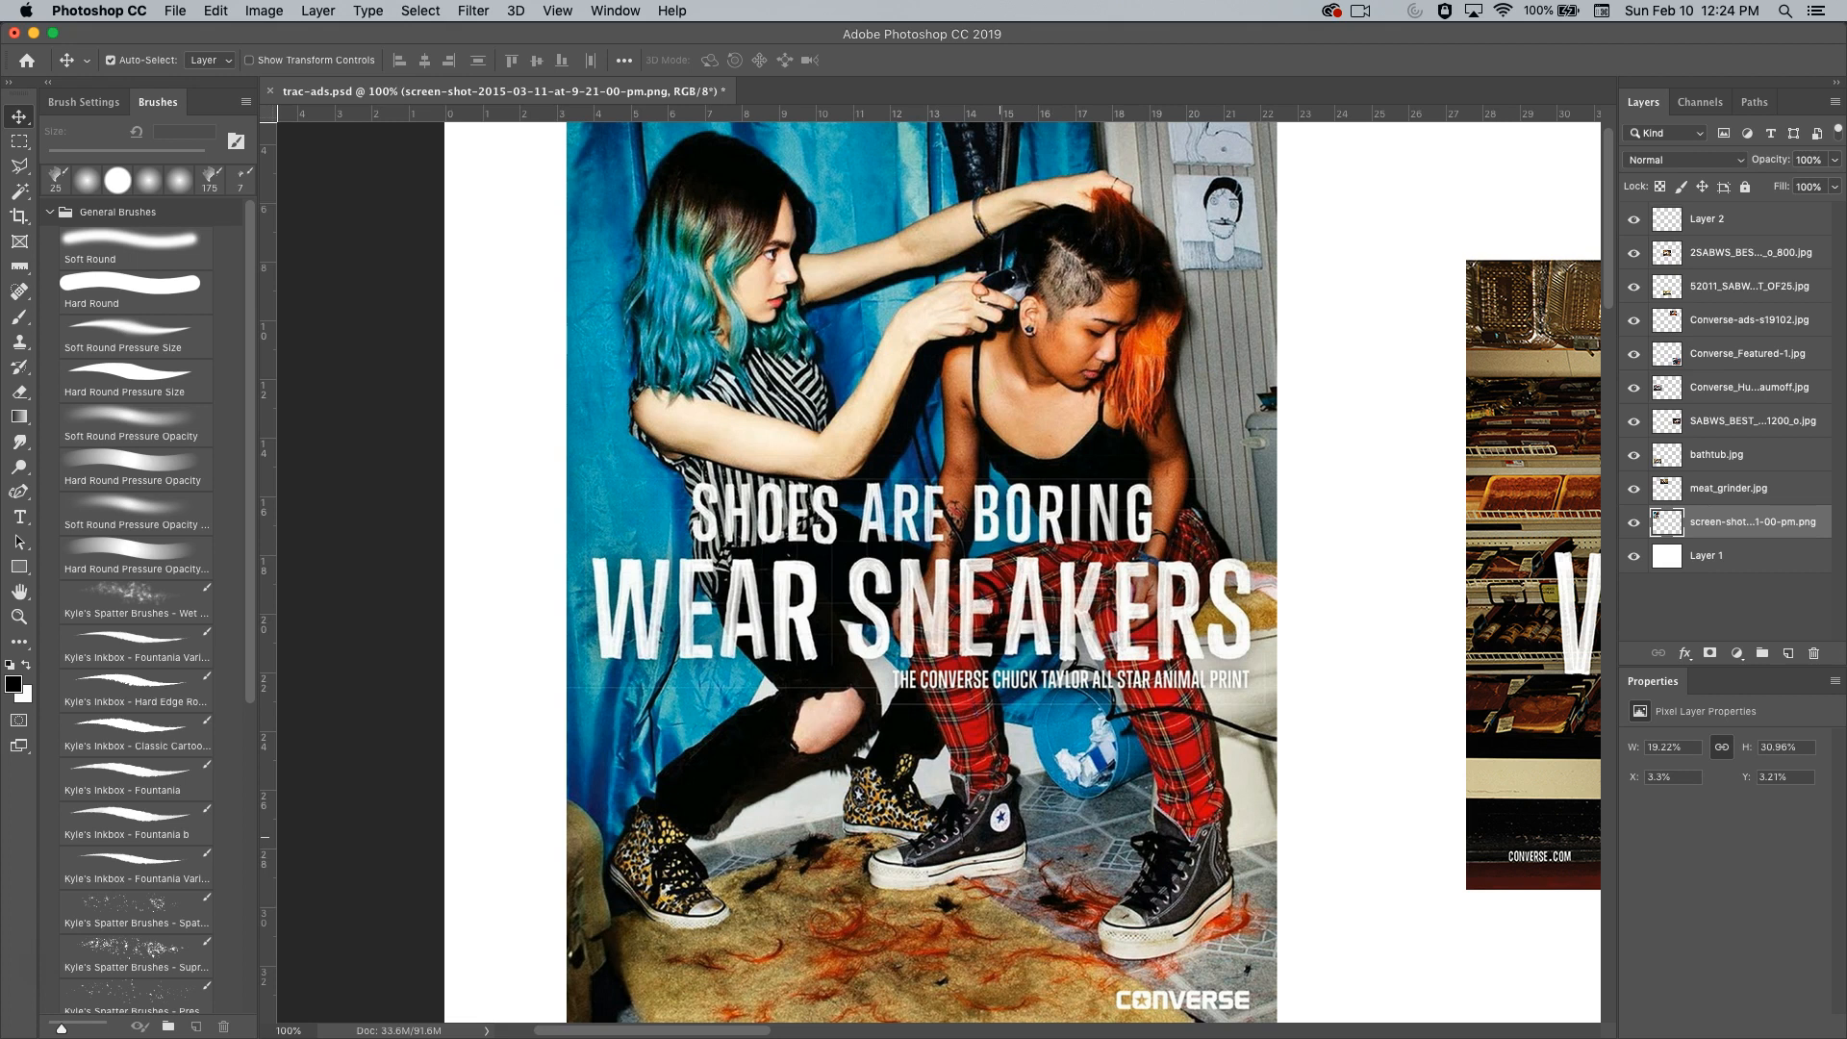
scroll(939, 572, "right", 10)
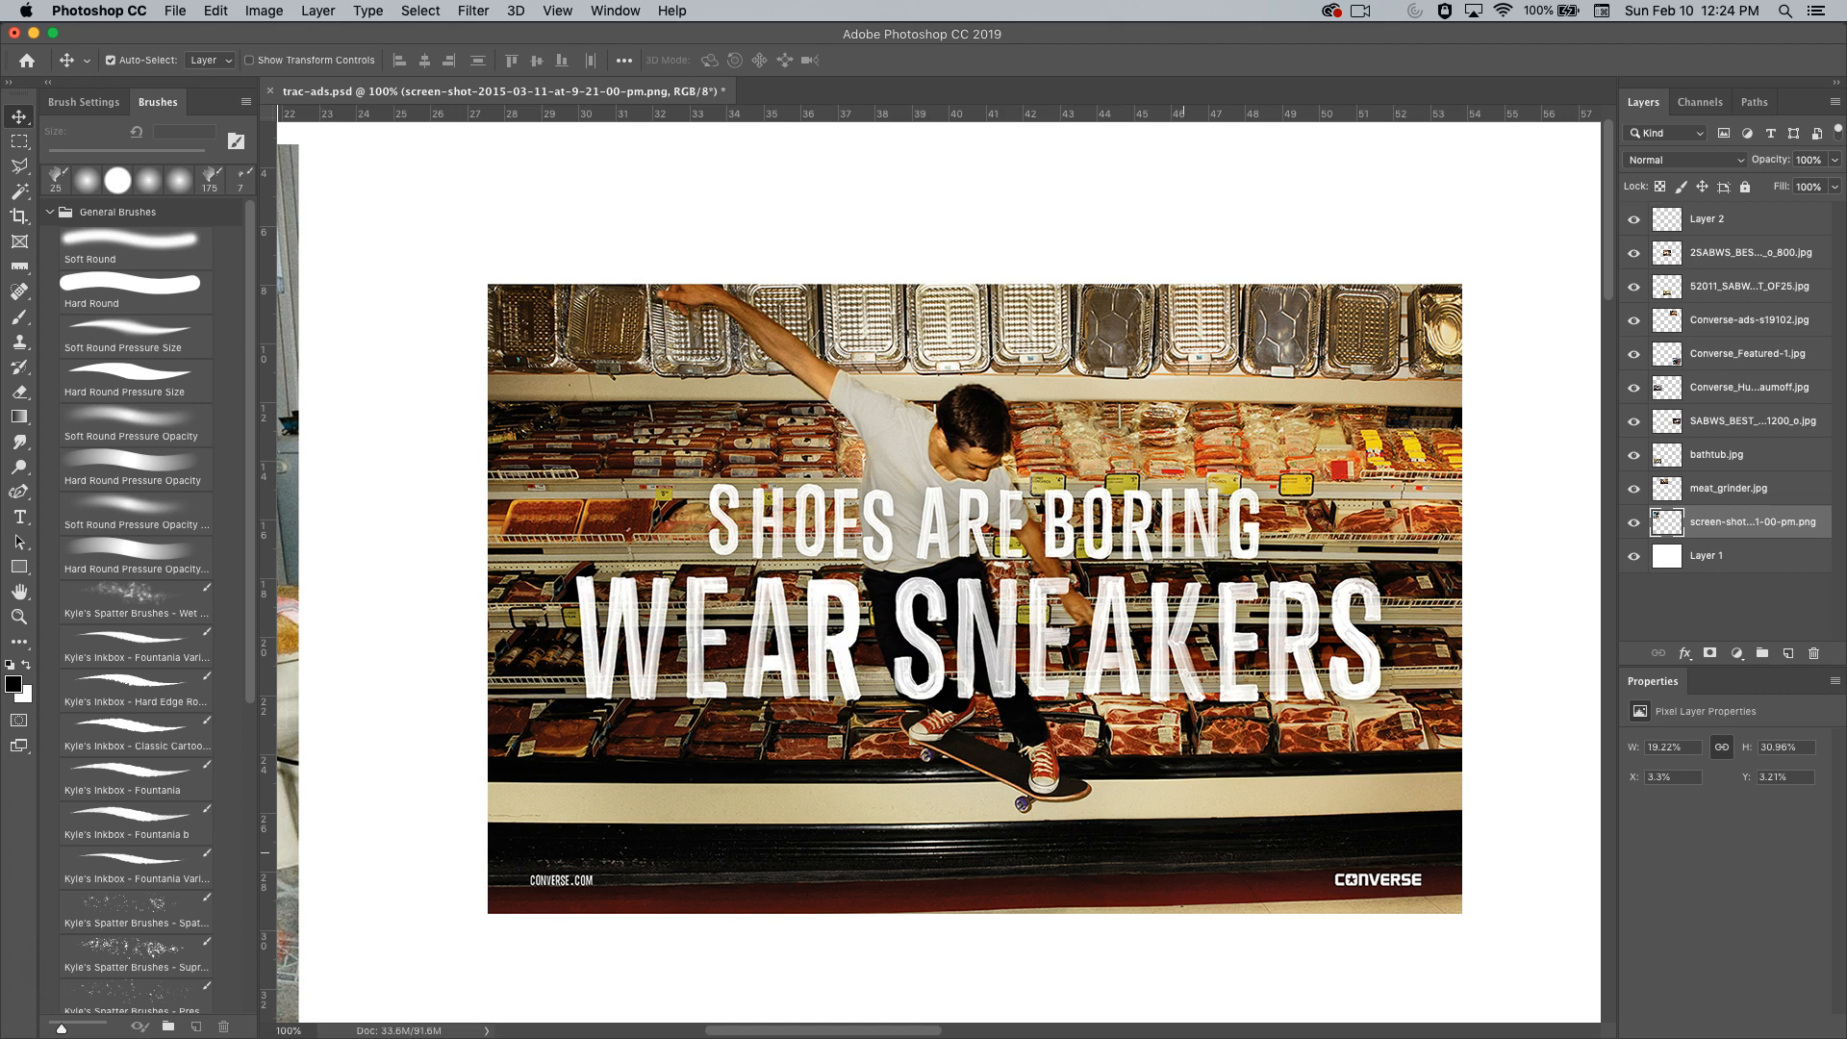
scroll(1249, 810, "right", 10)
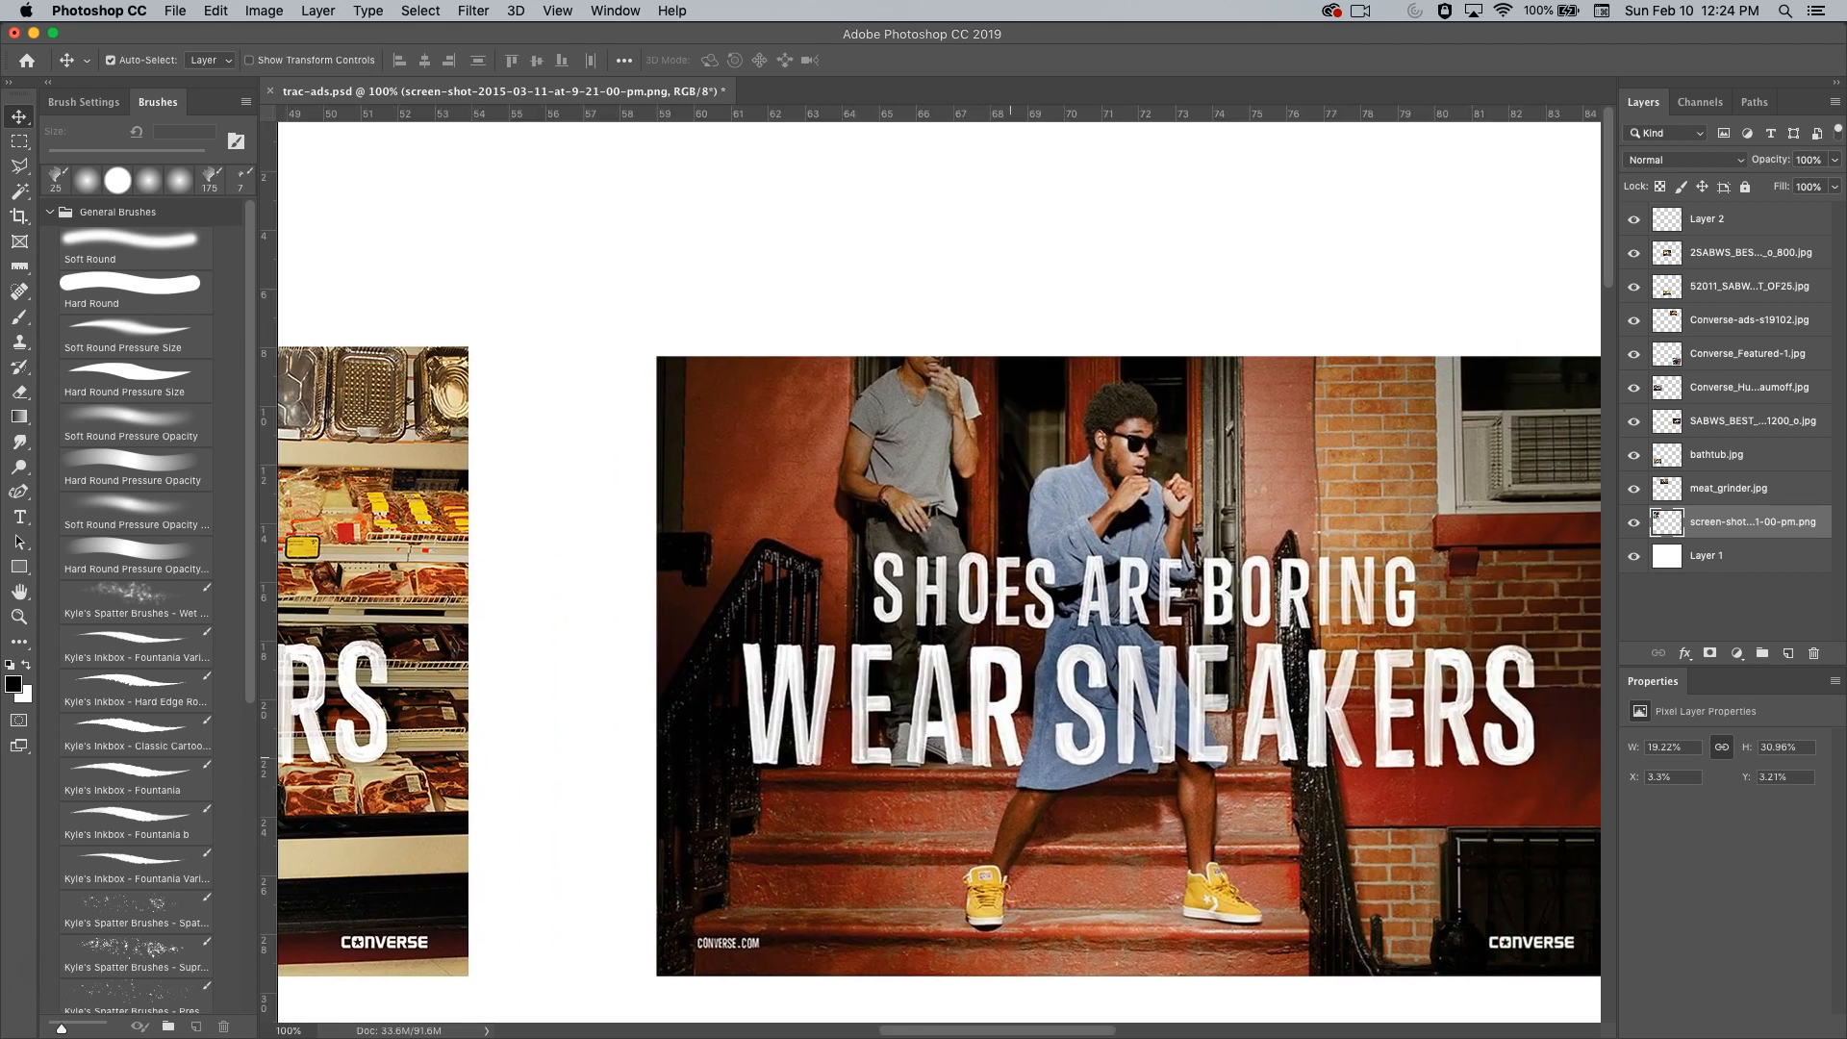
scroll(1249, 811, "right", 2)
scroll(930, 577, "left", 2)
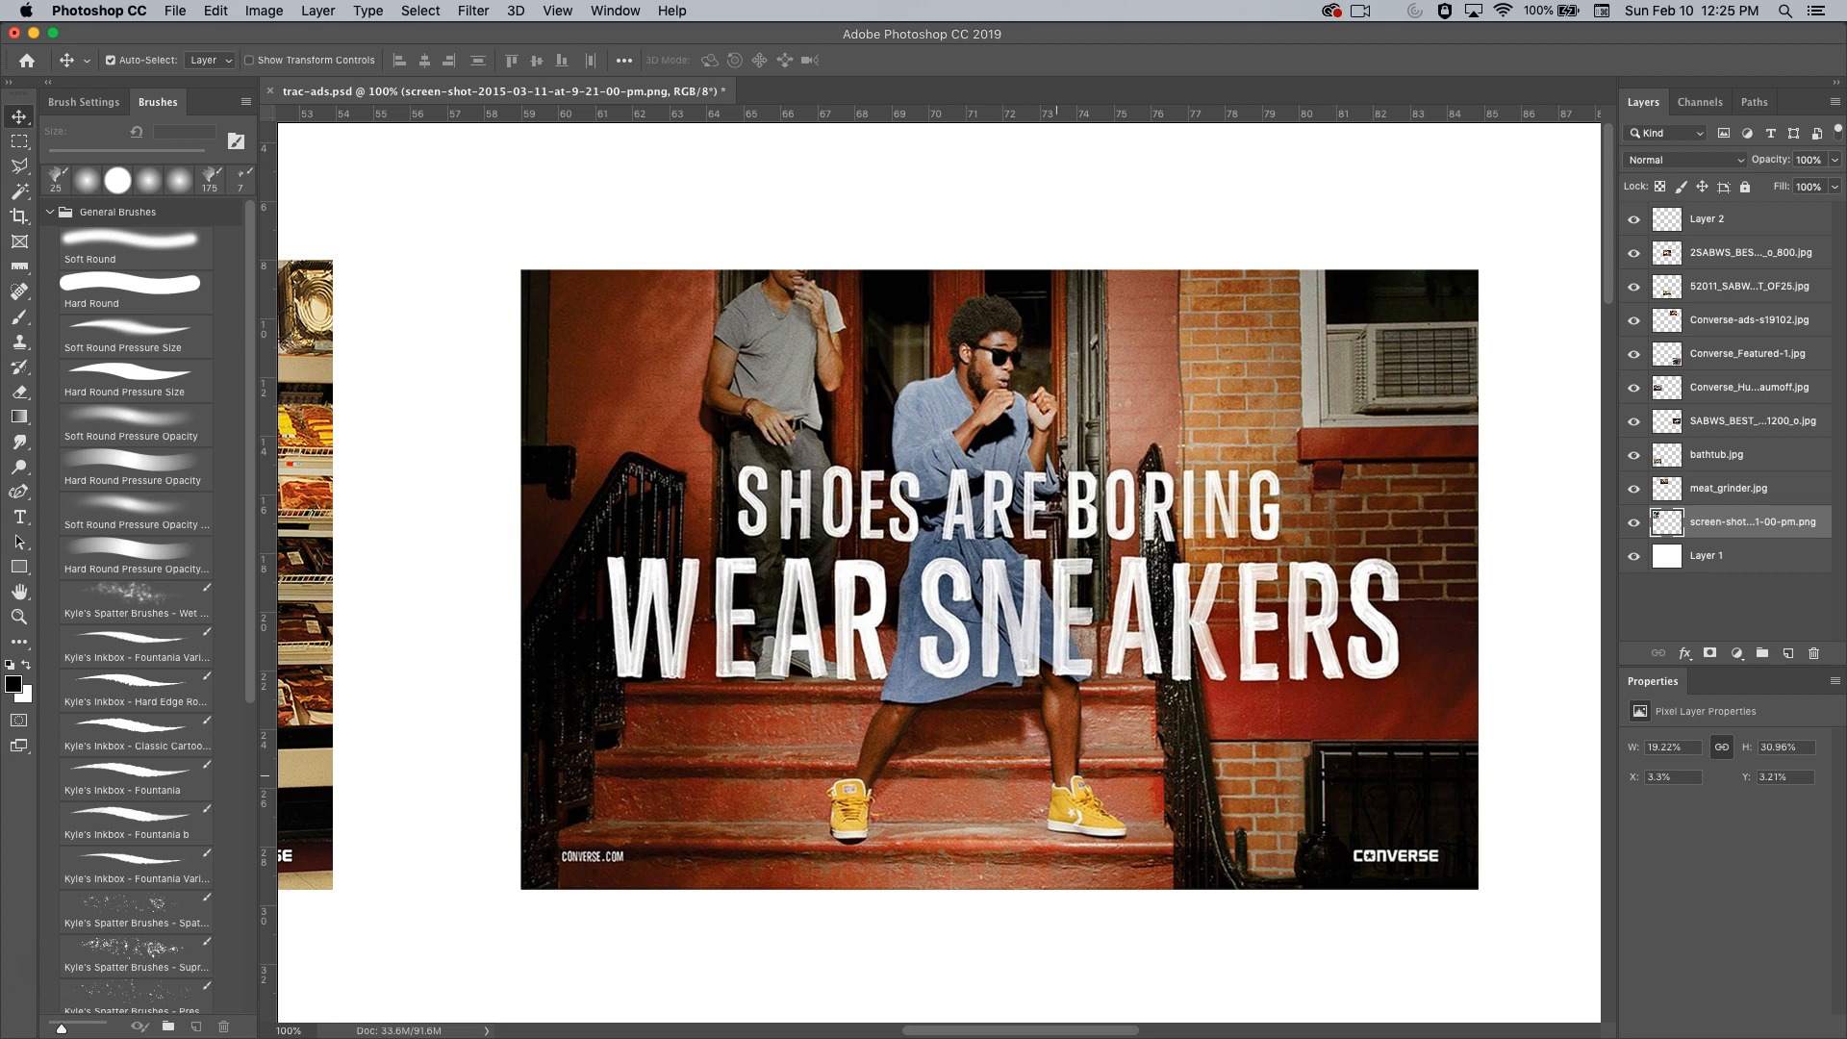
Examine the three ads in the middle row, from the van scene to the cinema scene.
scroll(939, 572, "down", 10)
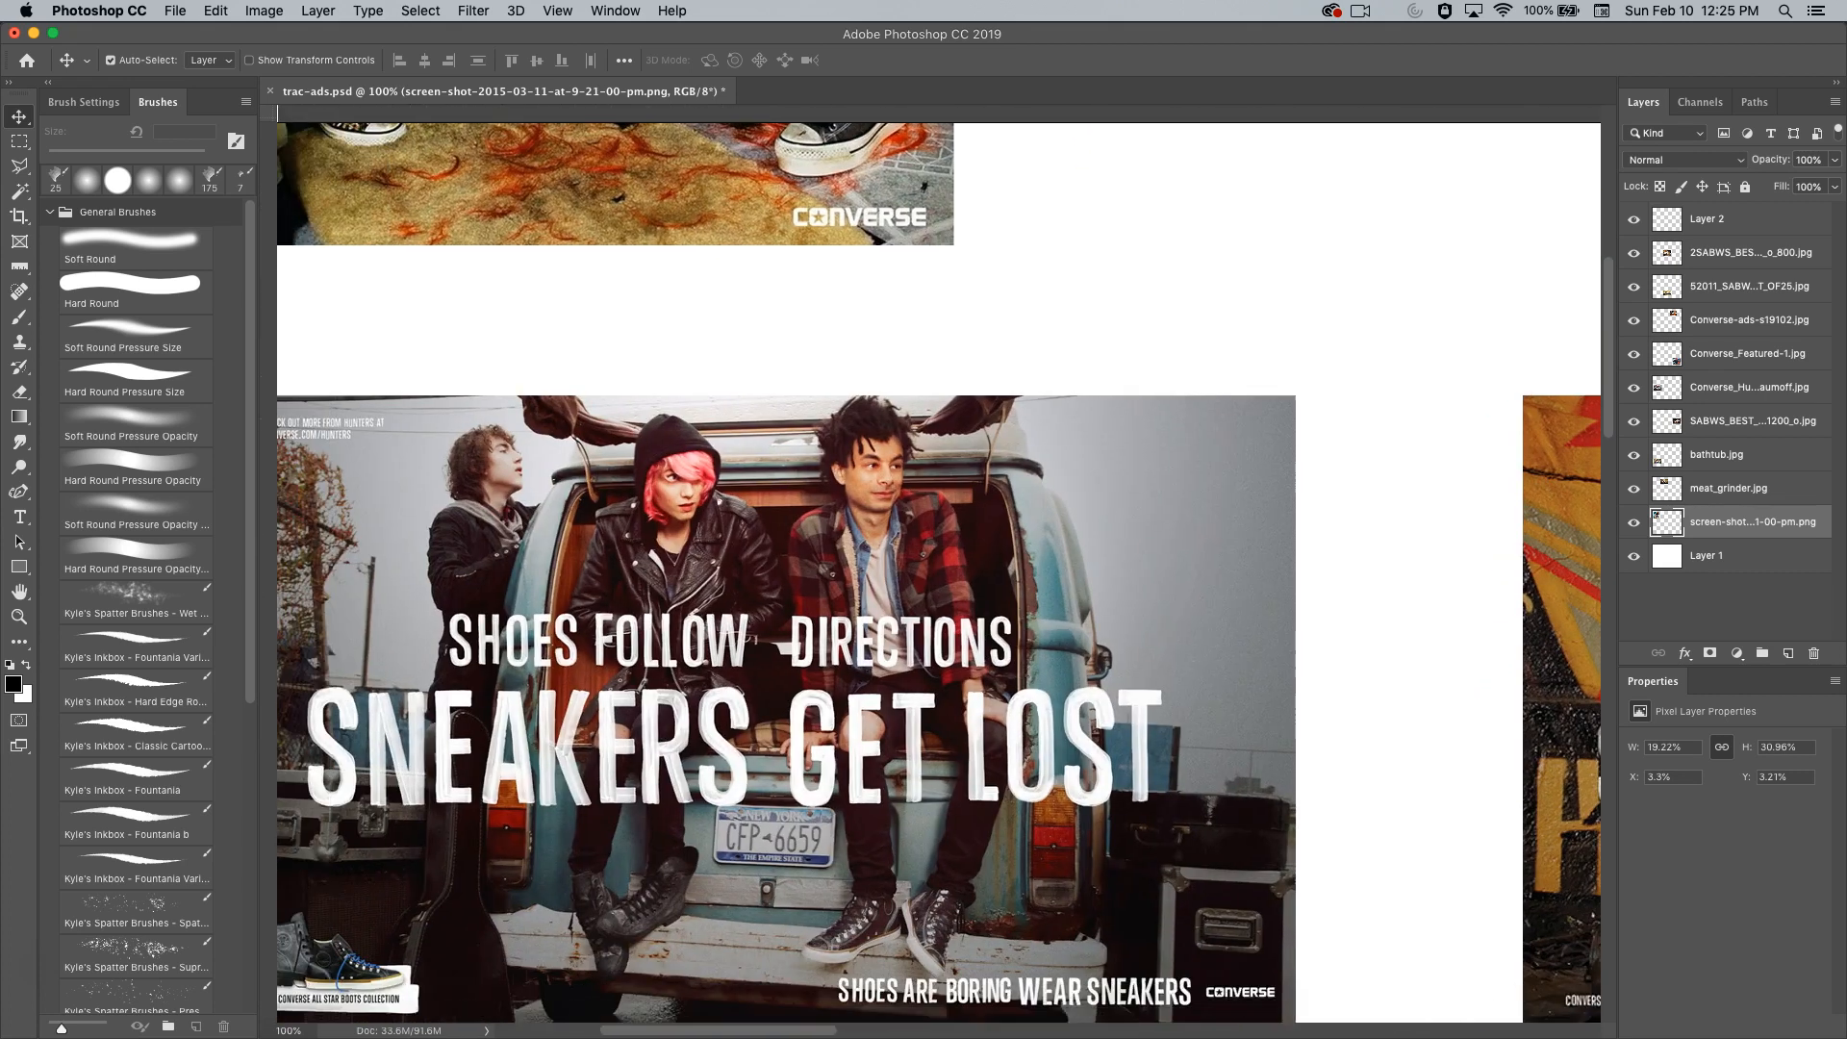
scroll(939, 572, "left", 5)
scroll(939, 572, "down", 3)
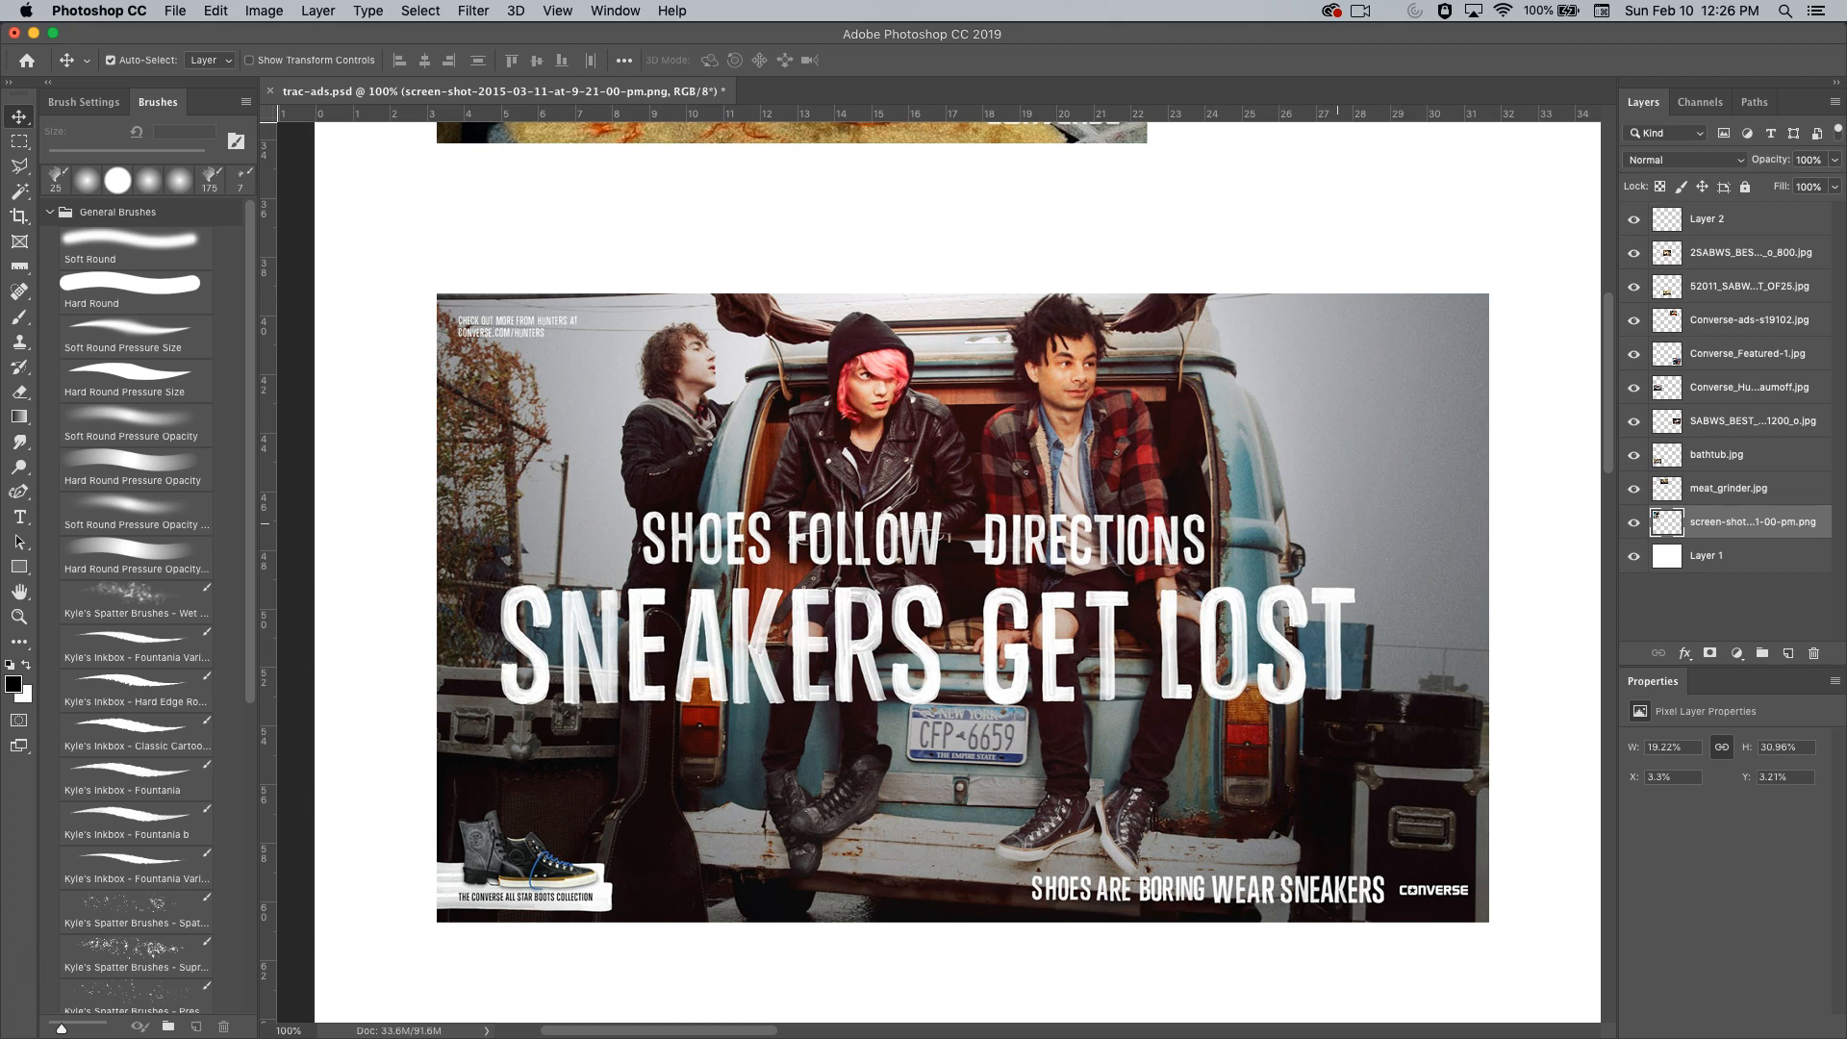
scroll(939, 572, "right", 15)
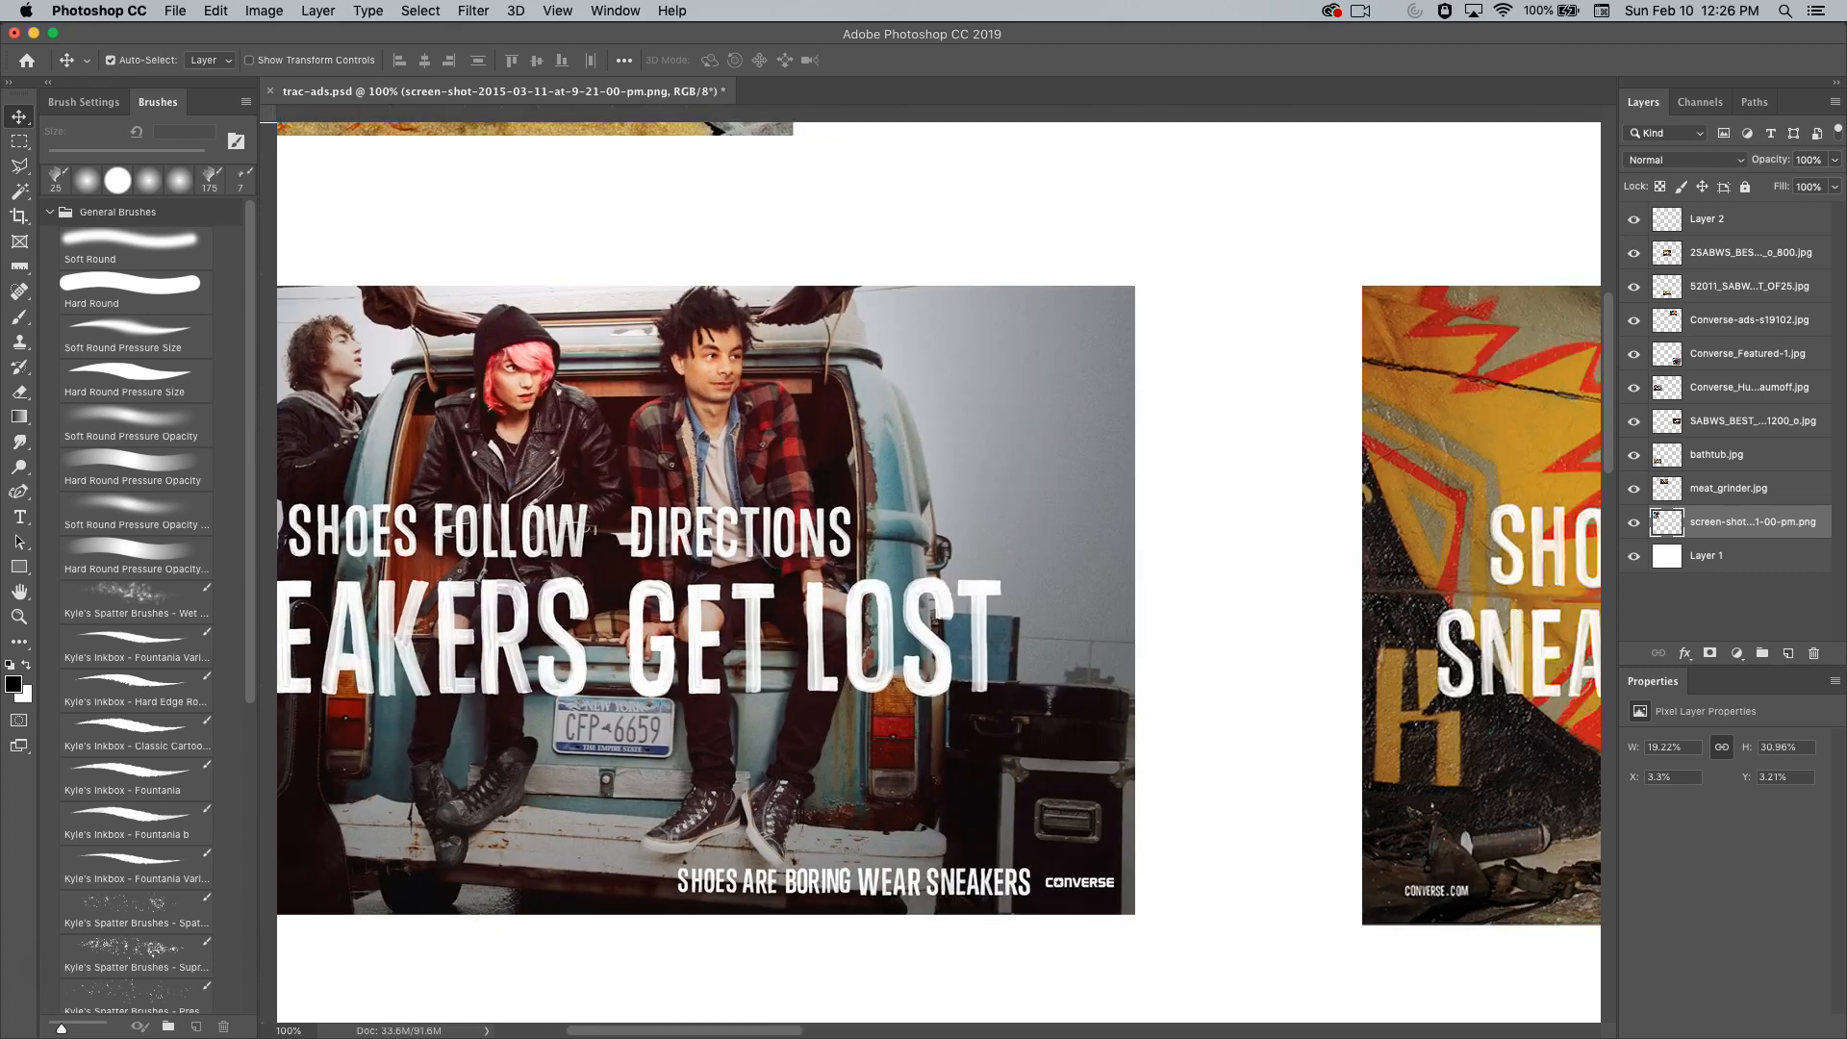
scroll(1260, 490, "right", 9)
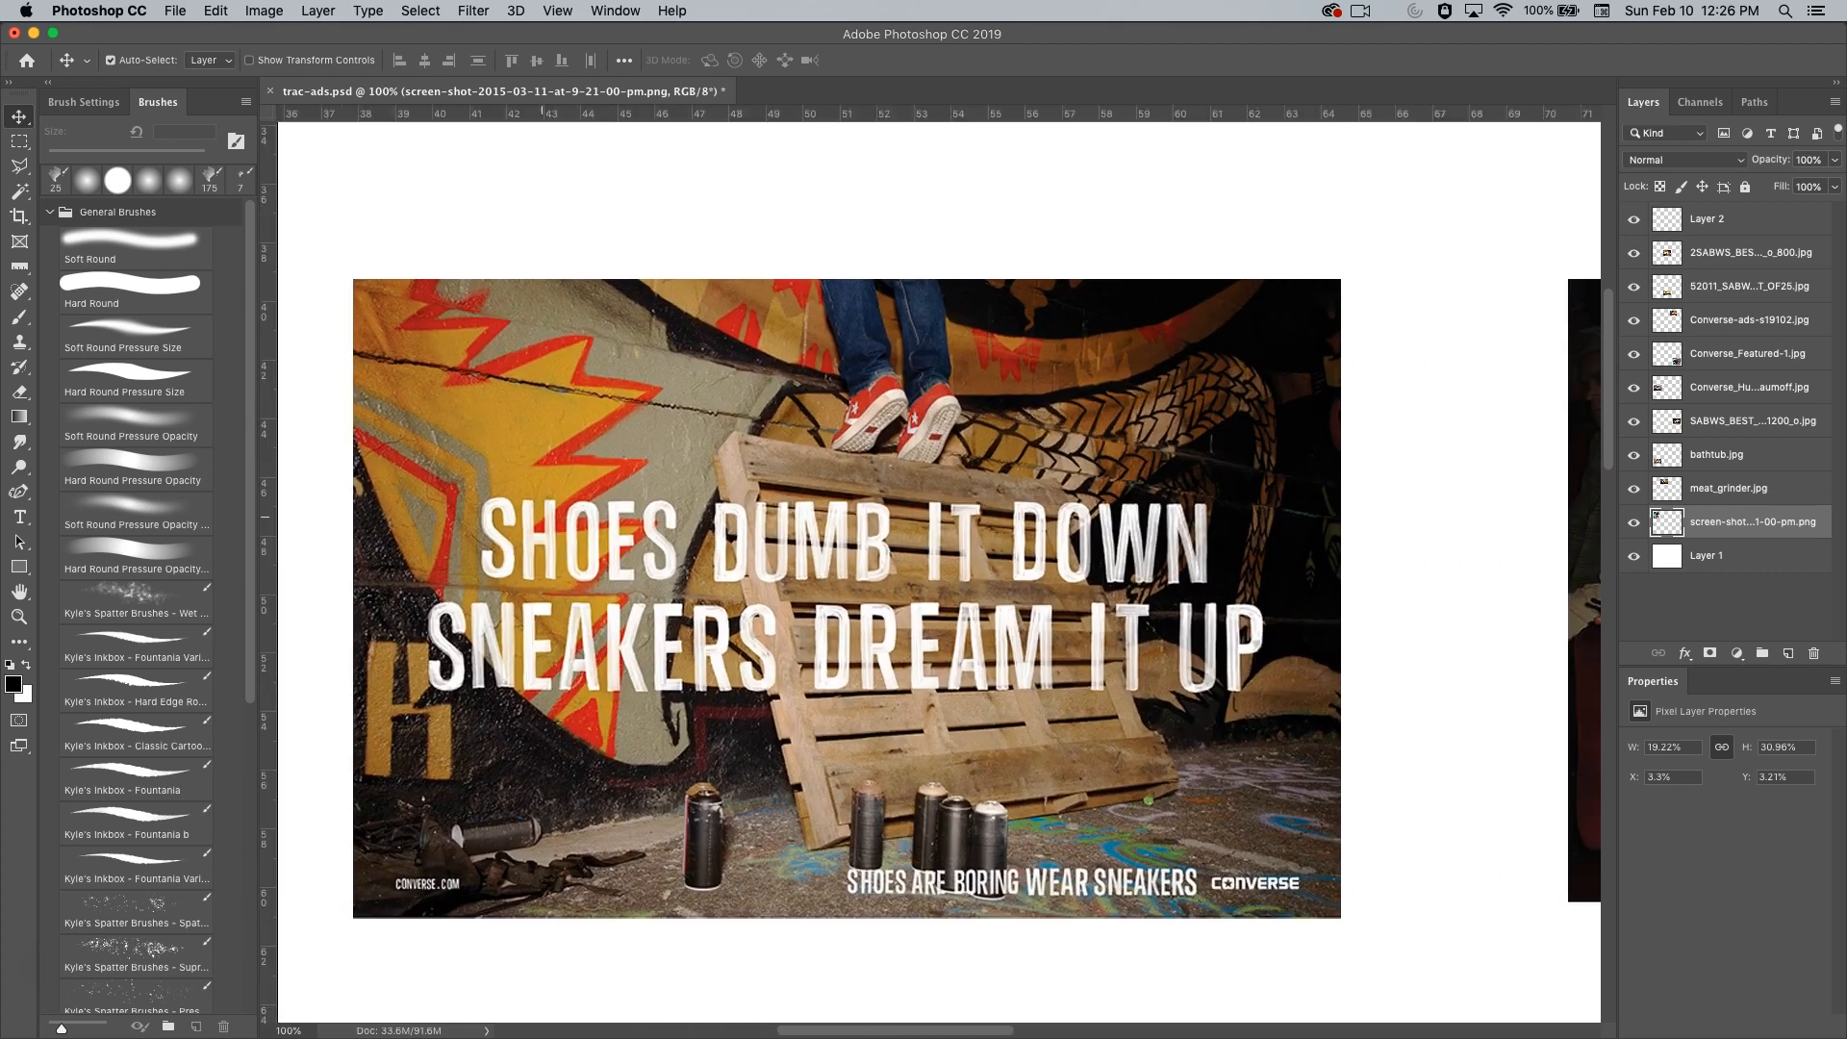
scroll(1261, 491, "left", 3)
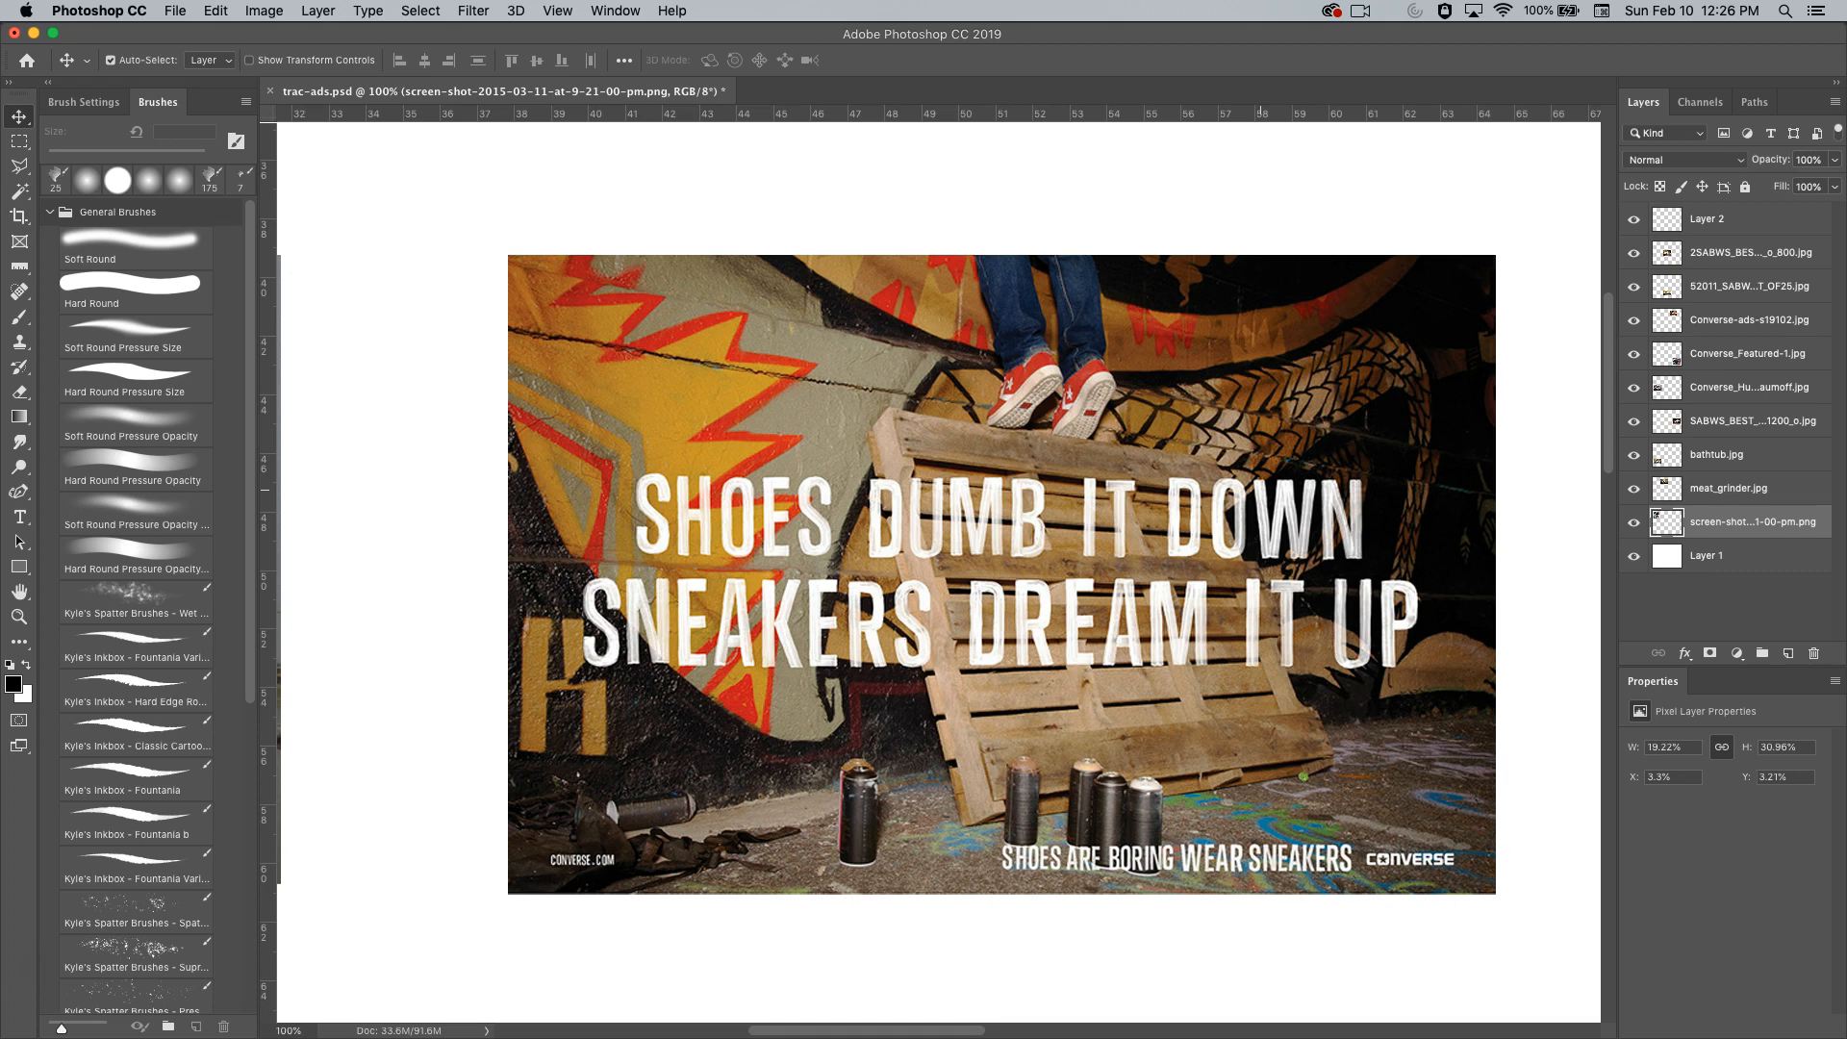
scroll(939, 572, "right", 15)
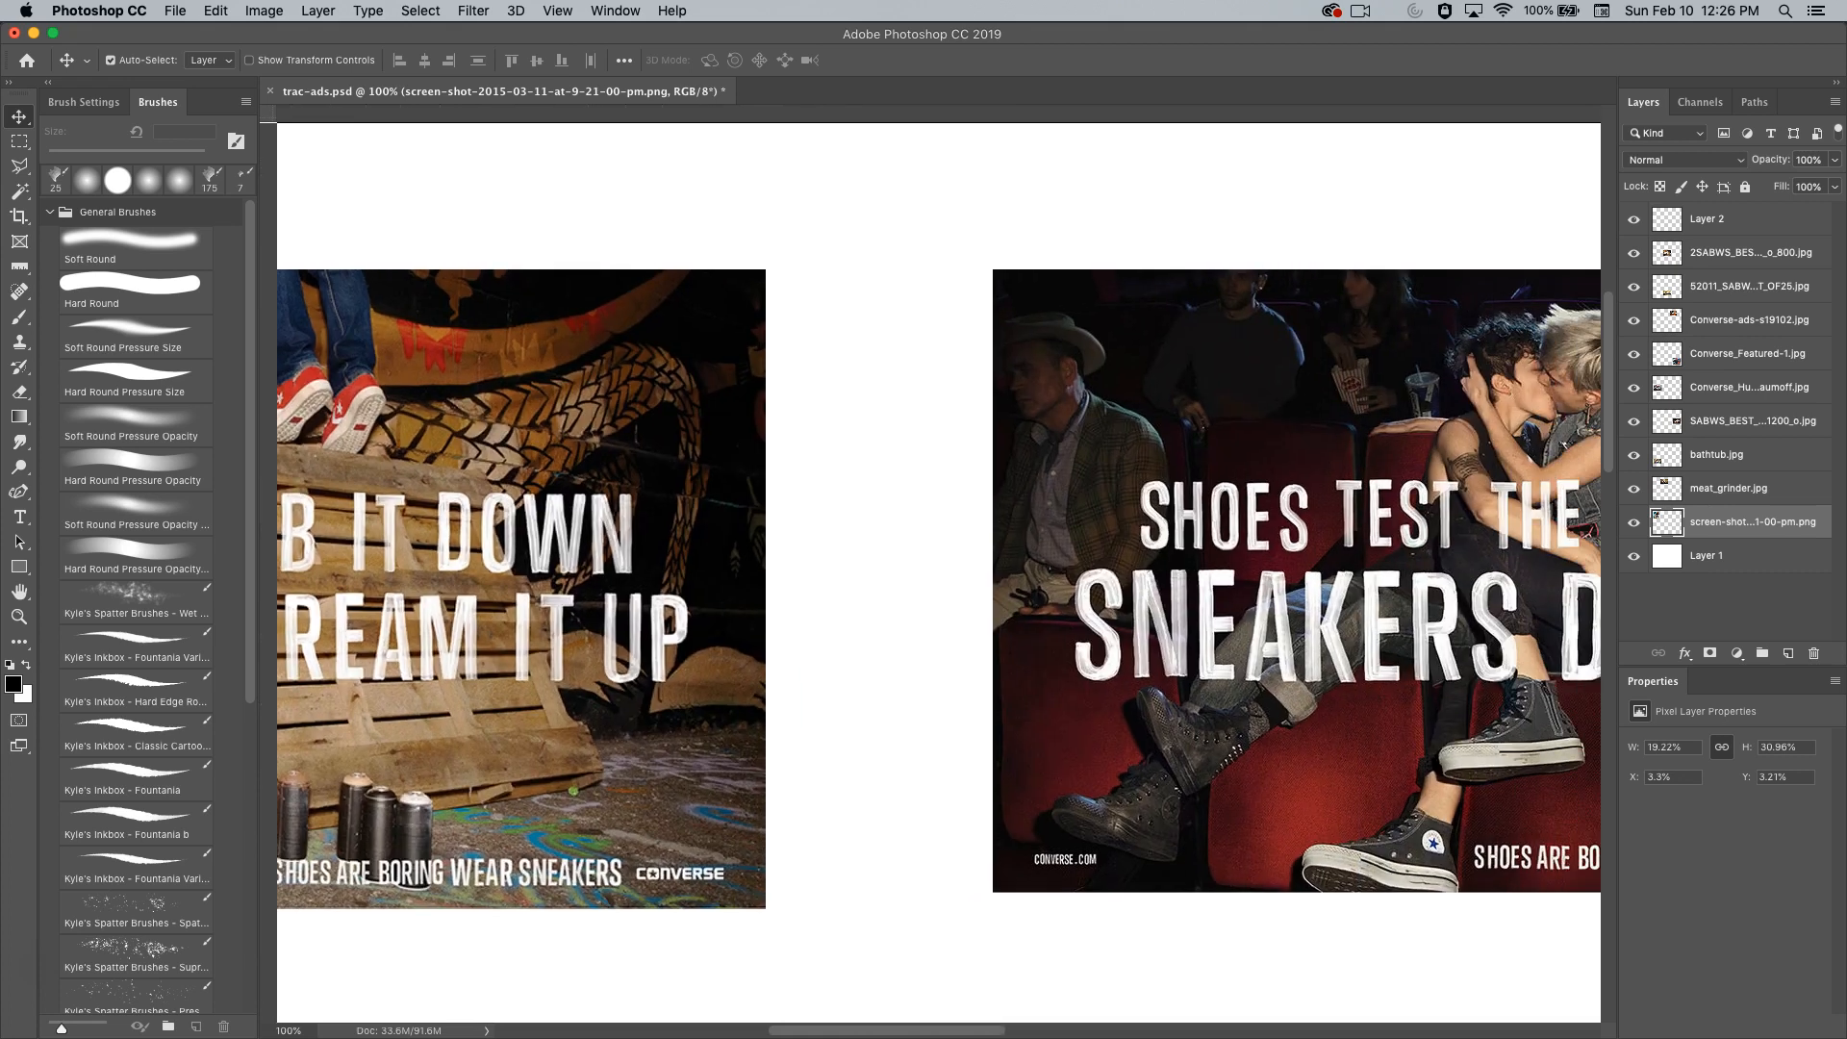
key("super+r")
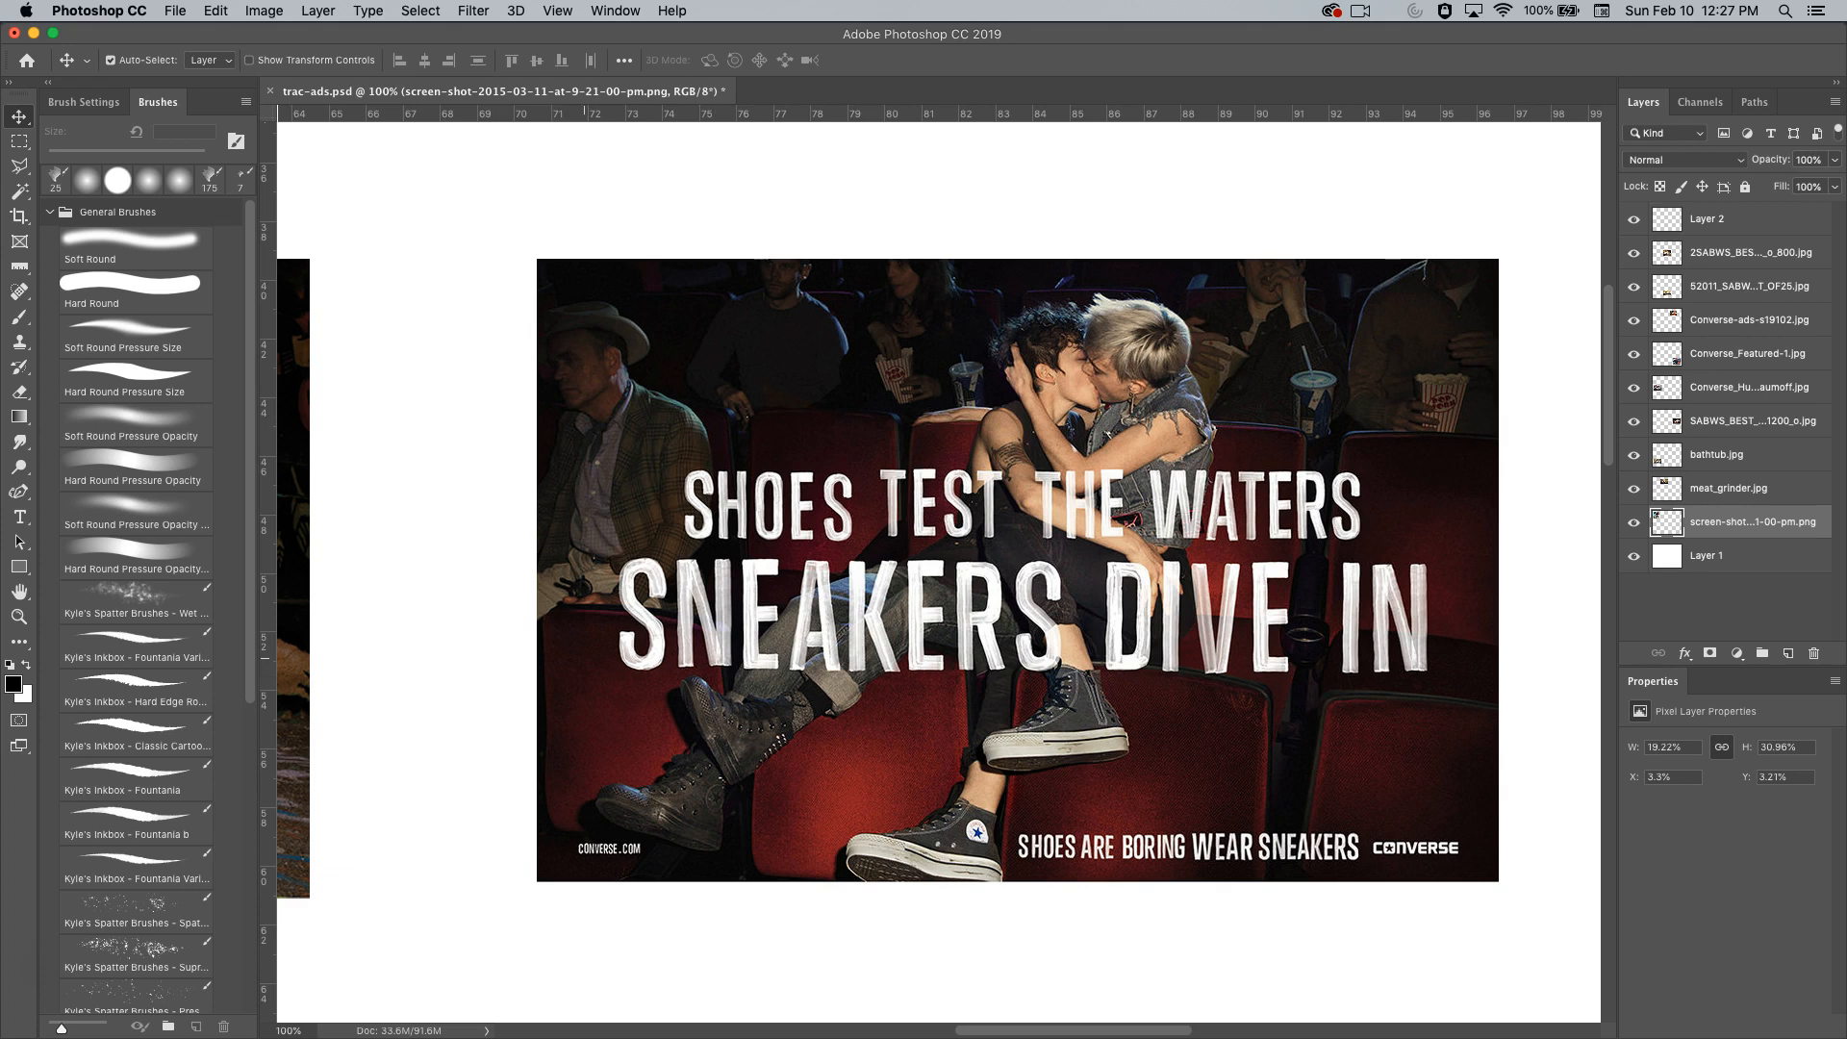
Examine the three ads in the bottom row, and review the whole nine-ad sheet at 33.3%.
left_click_drag(583, 659, 1663, 265)
left_click_drag(890, 504, 1212, 526)
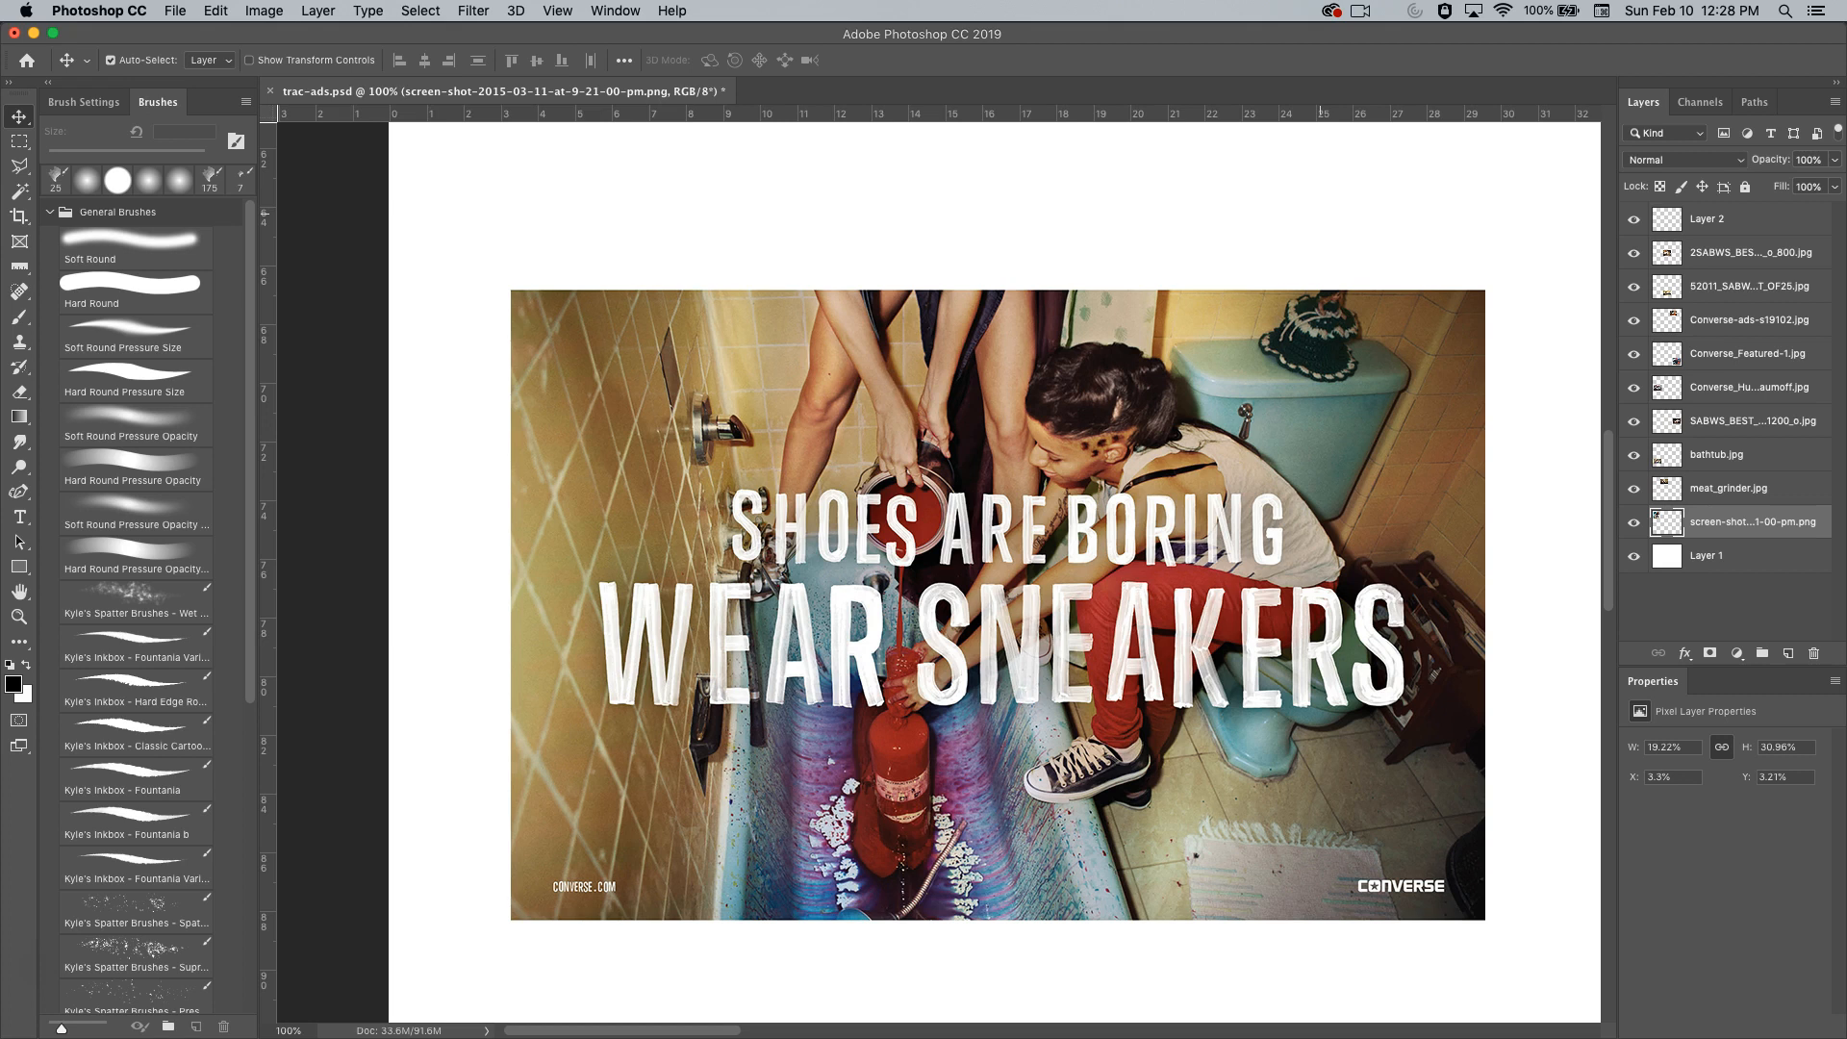
scroll(938, 572, "right", 15)
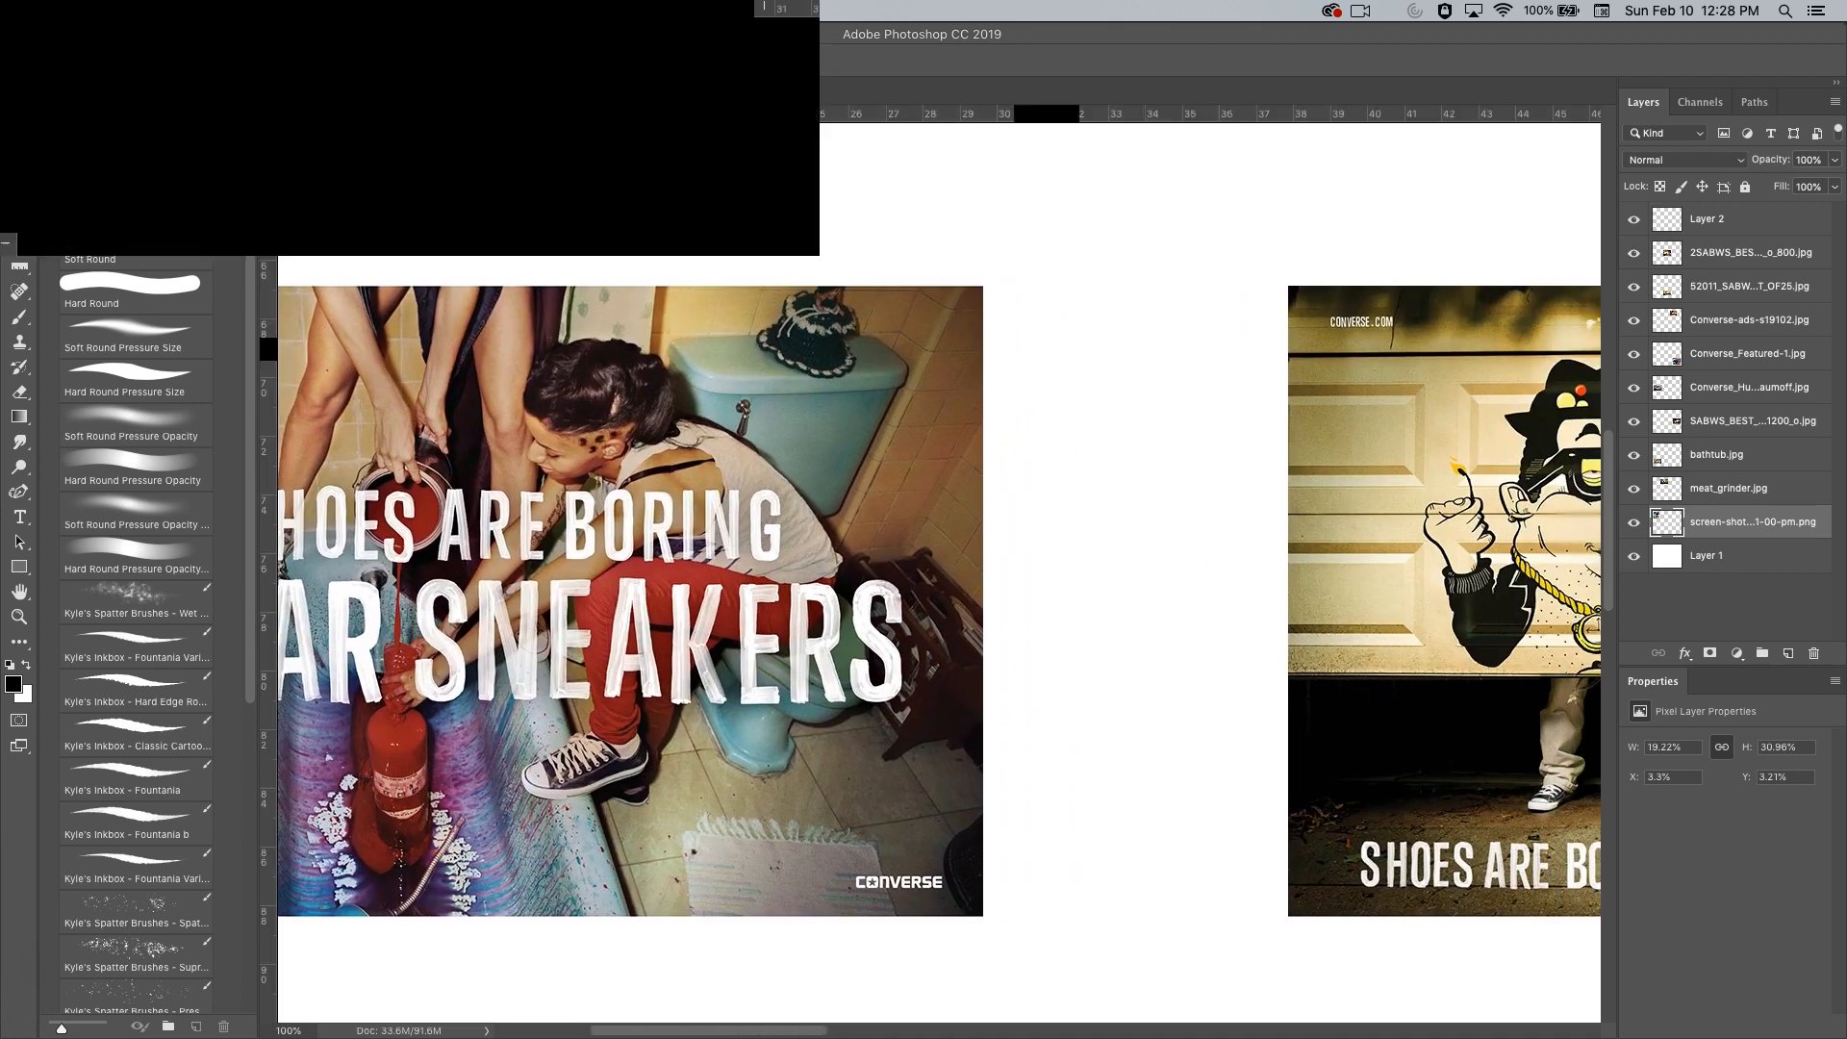
key("super+r")
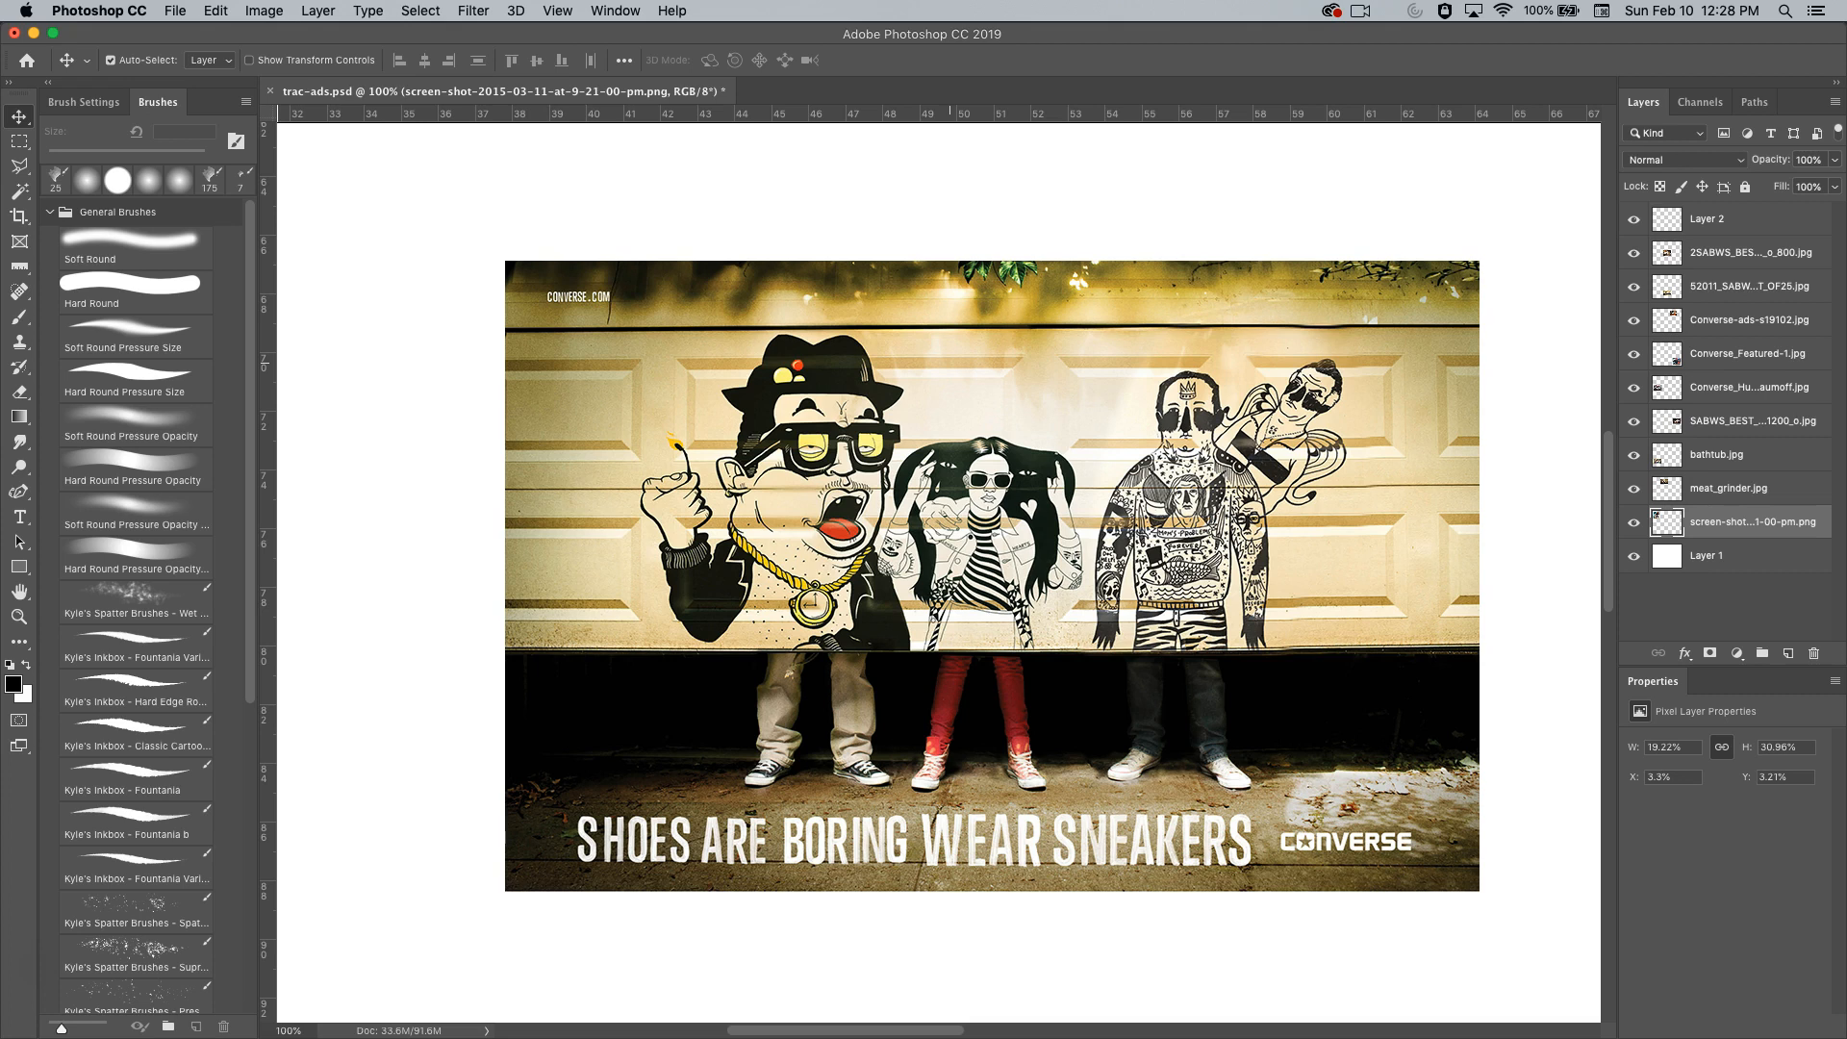
scroll(939, 567, "right", 5)
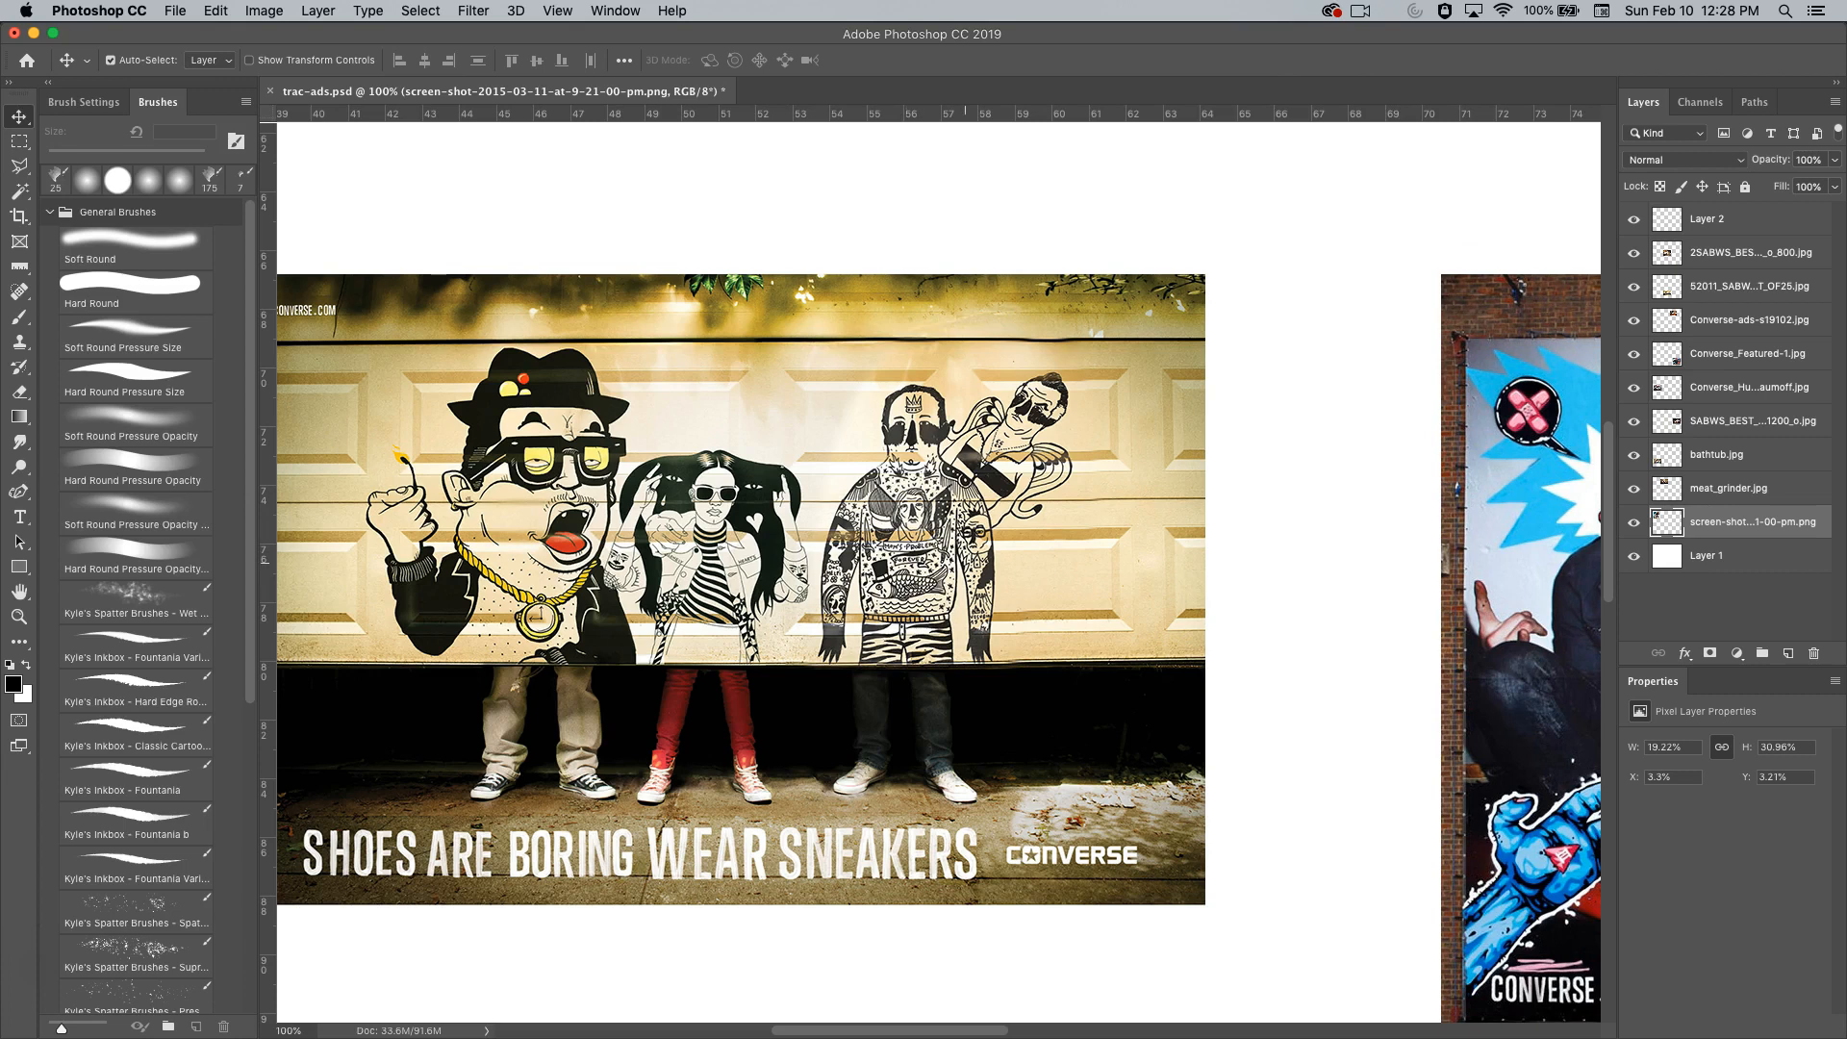
scroll(939, 567, "right", 15)
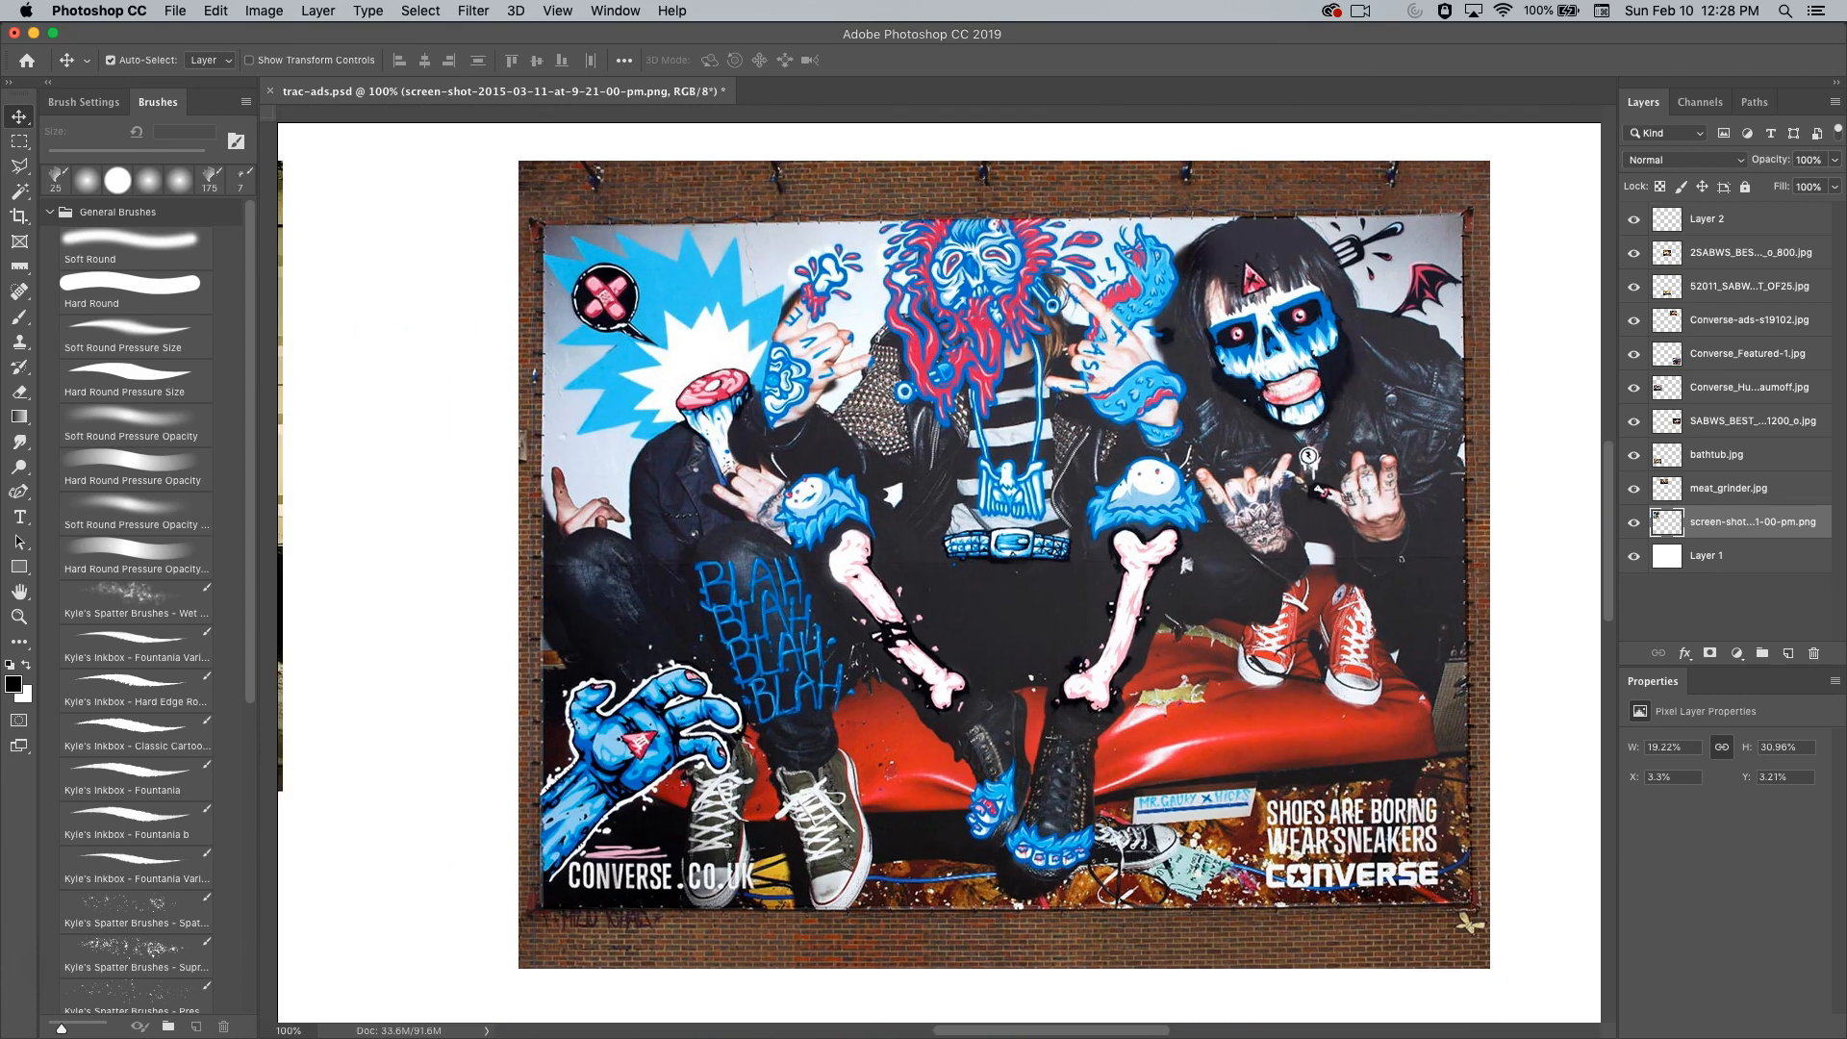
left_click_drag(1346, 340, 1340, 344)
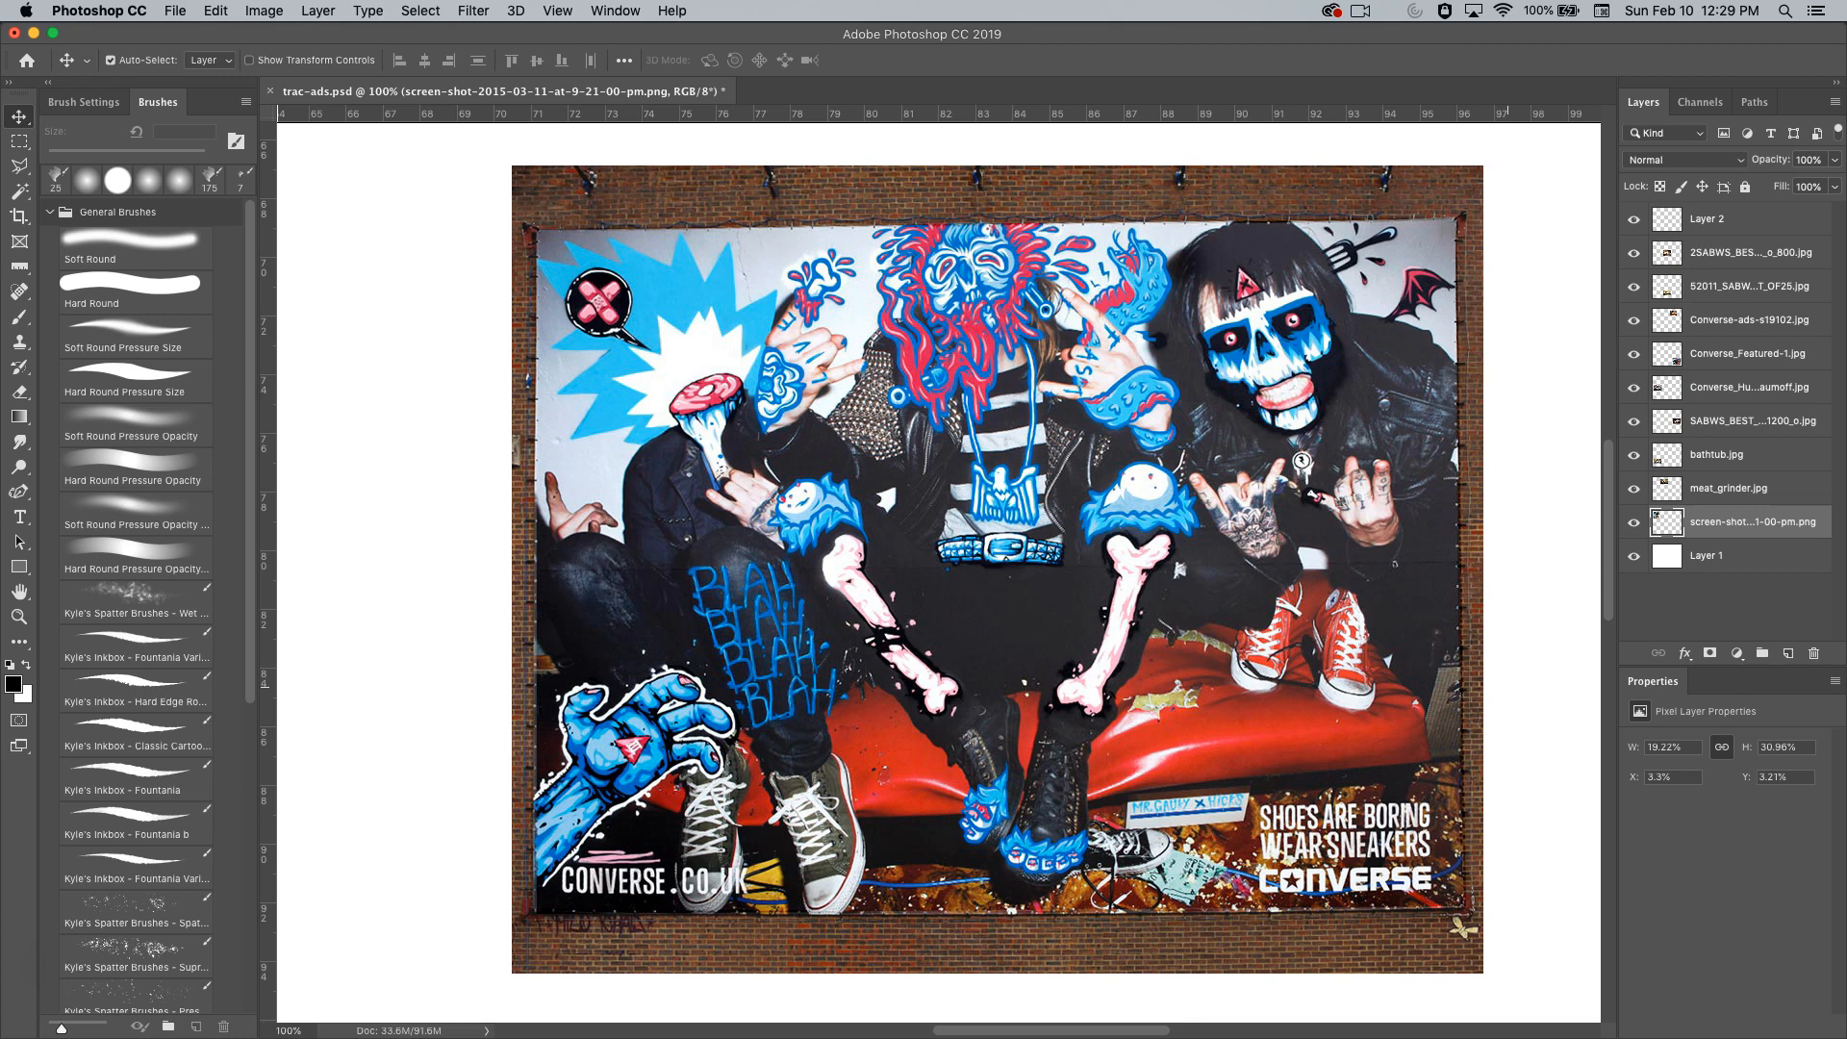
left_click(1102, 653, "alt")
left_click(1102, 653, "alt")
left_click_drag(898, 558, 1243, 869)
left_click(1132, 707, "alt")
key("super+r")
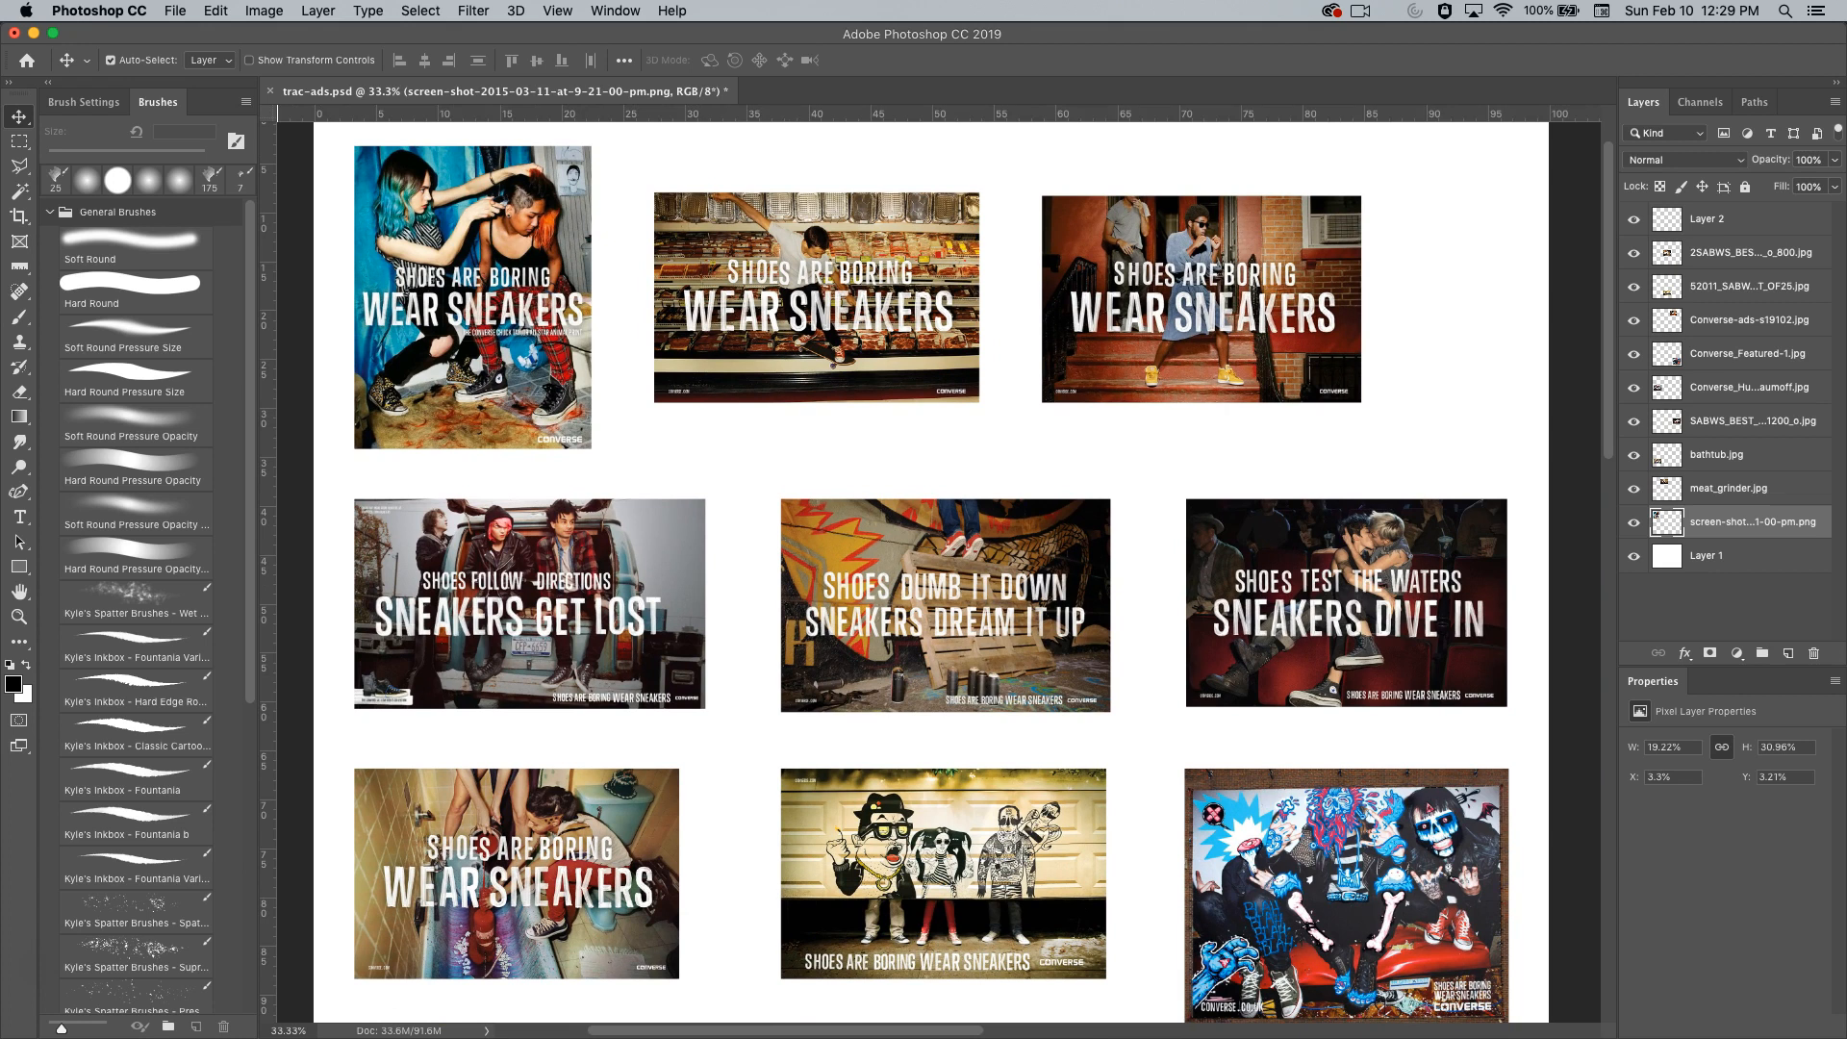
Add a Black & White adjustment layer directly above the topmost ad image layer.
left_click(945, 605)
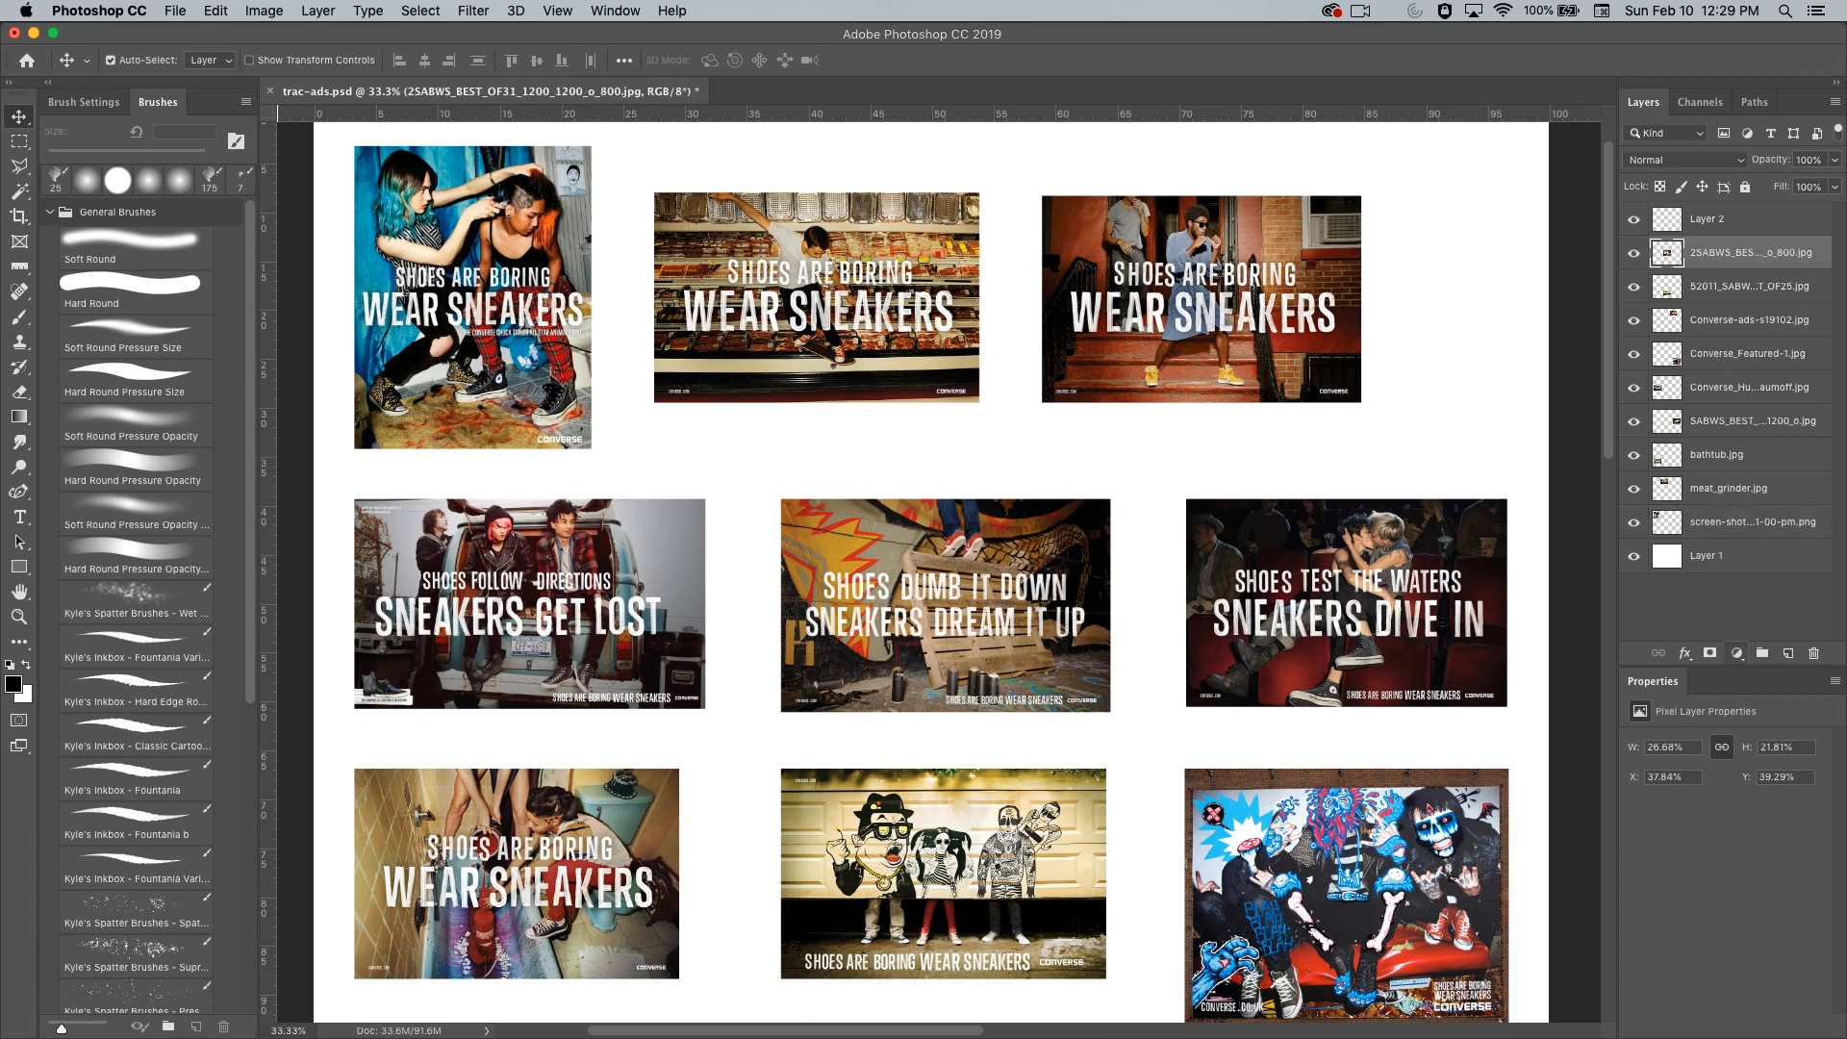
left_click(1736, 653)
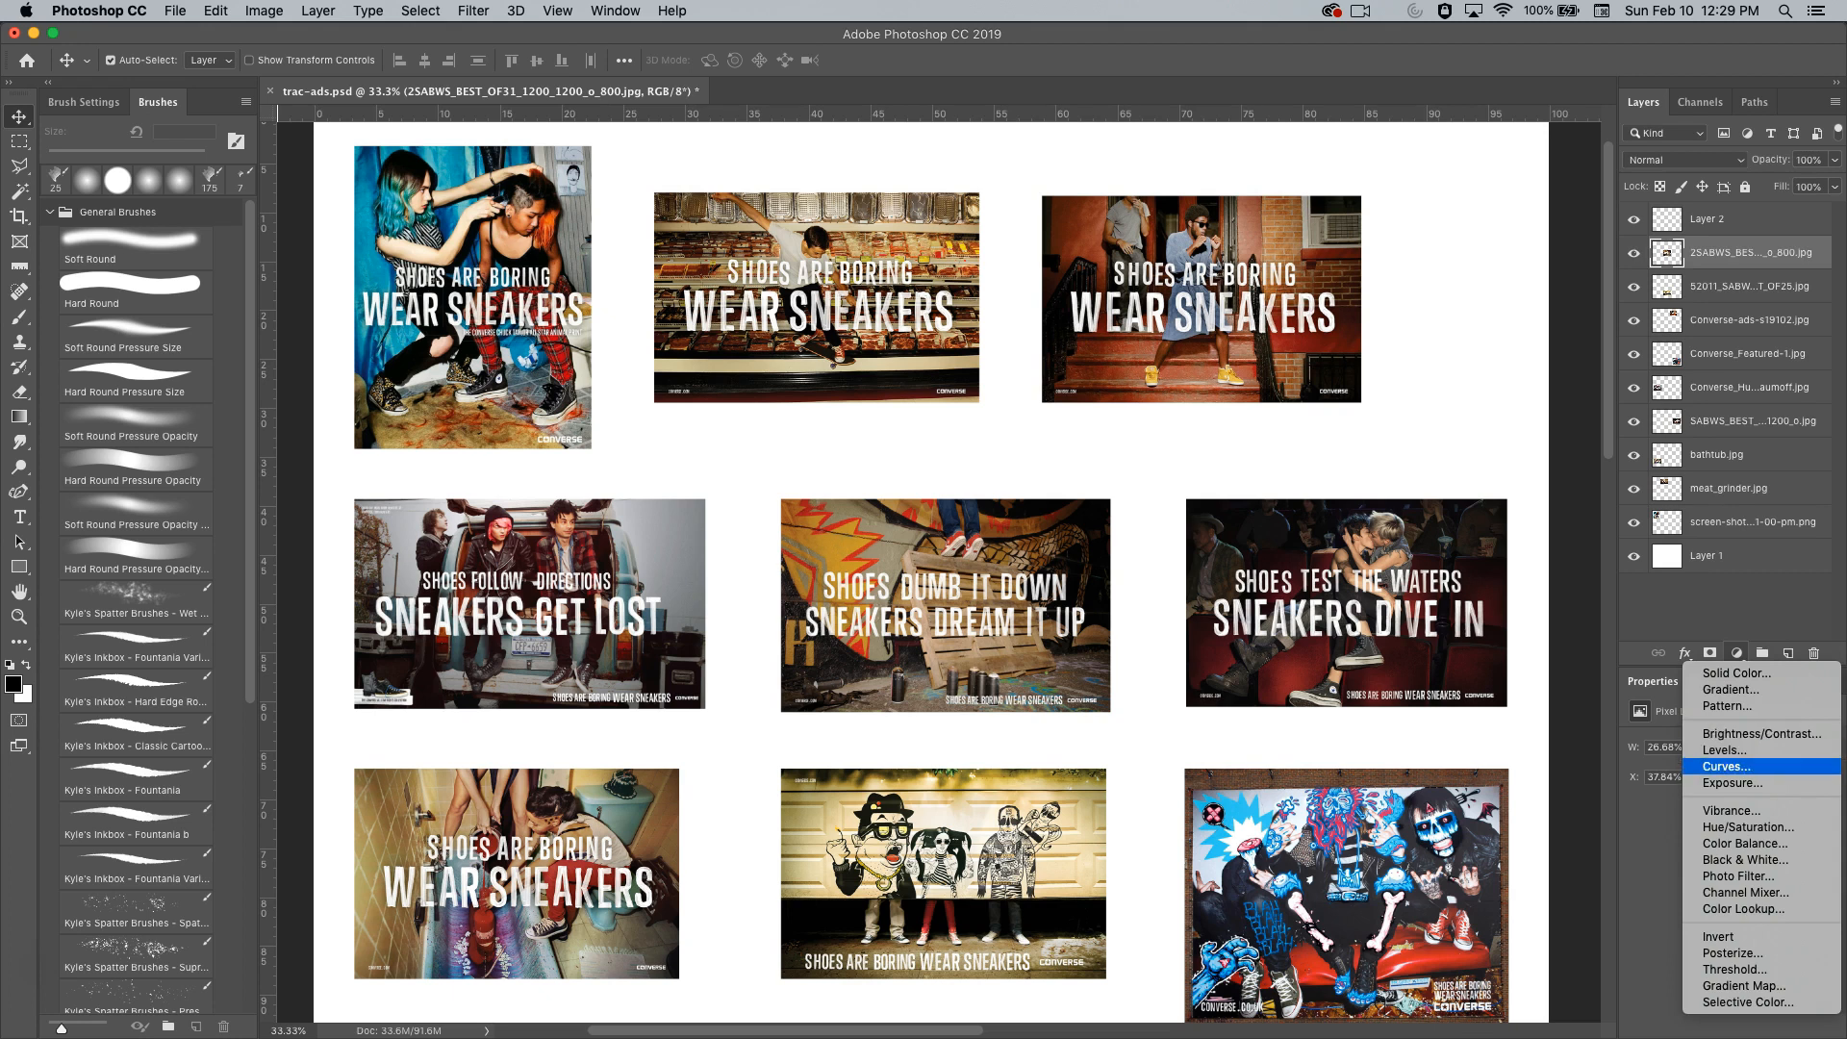
left_click(1741, 859)
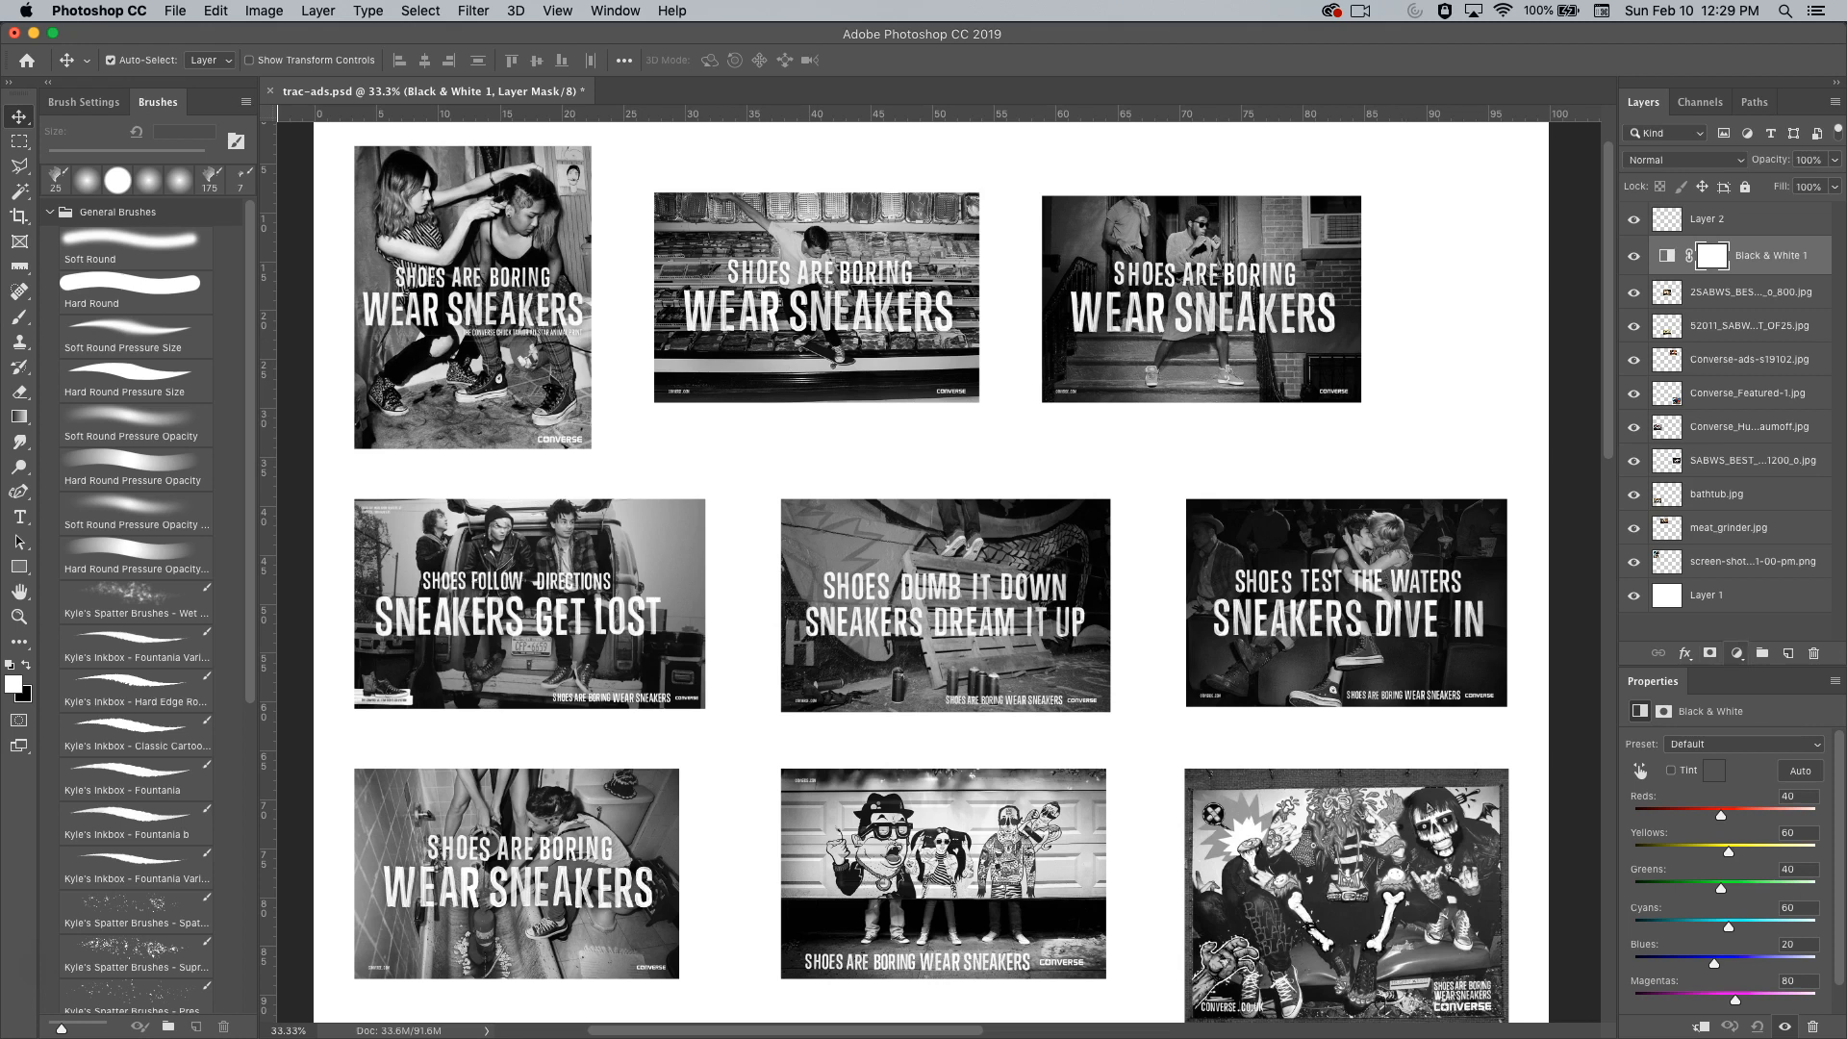
Add a Levels adjustment above the Black & White layer with the white input level at 175, and compare before and after.
left_click(1737, 653)
left_click(1726, 750)
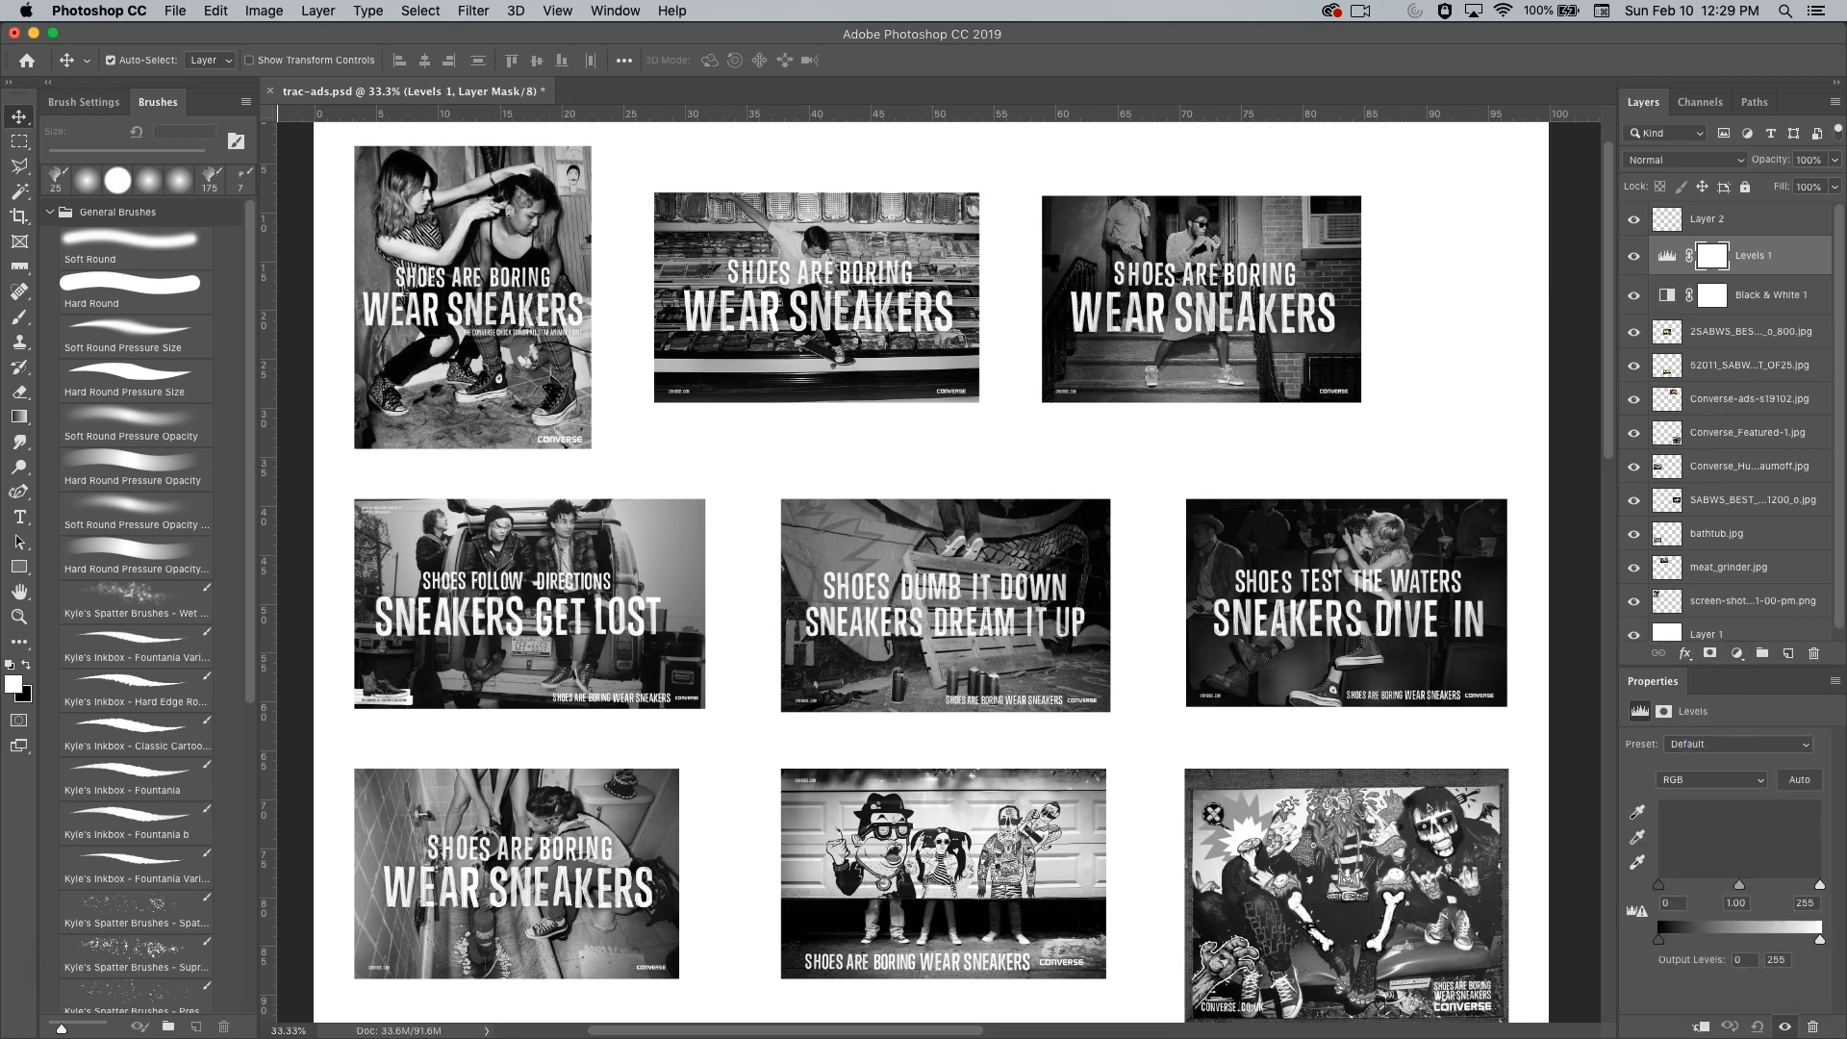
left_click_drag(1819, 884, 1766, 884)
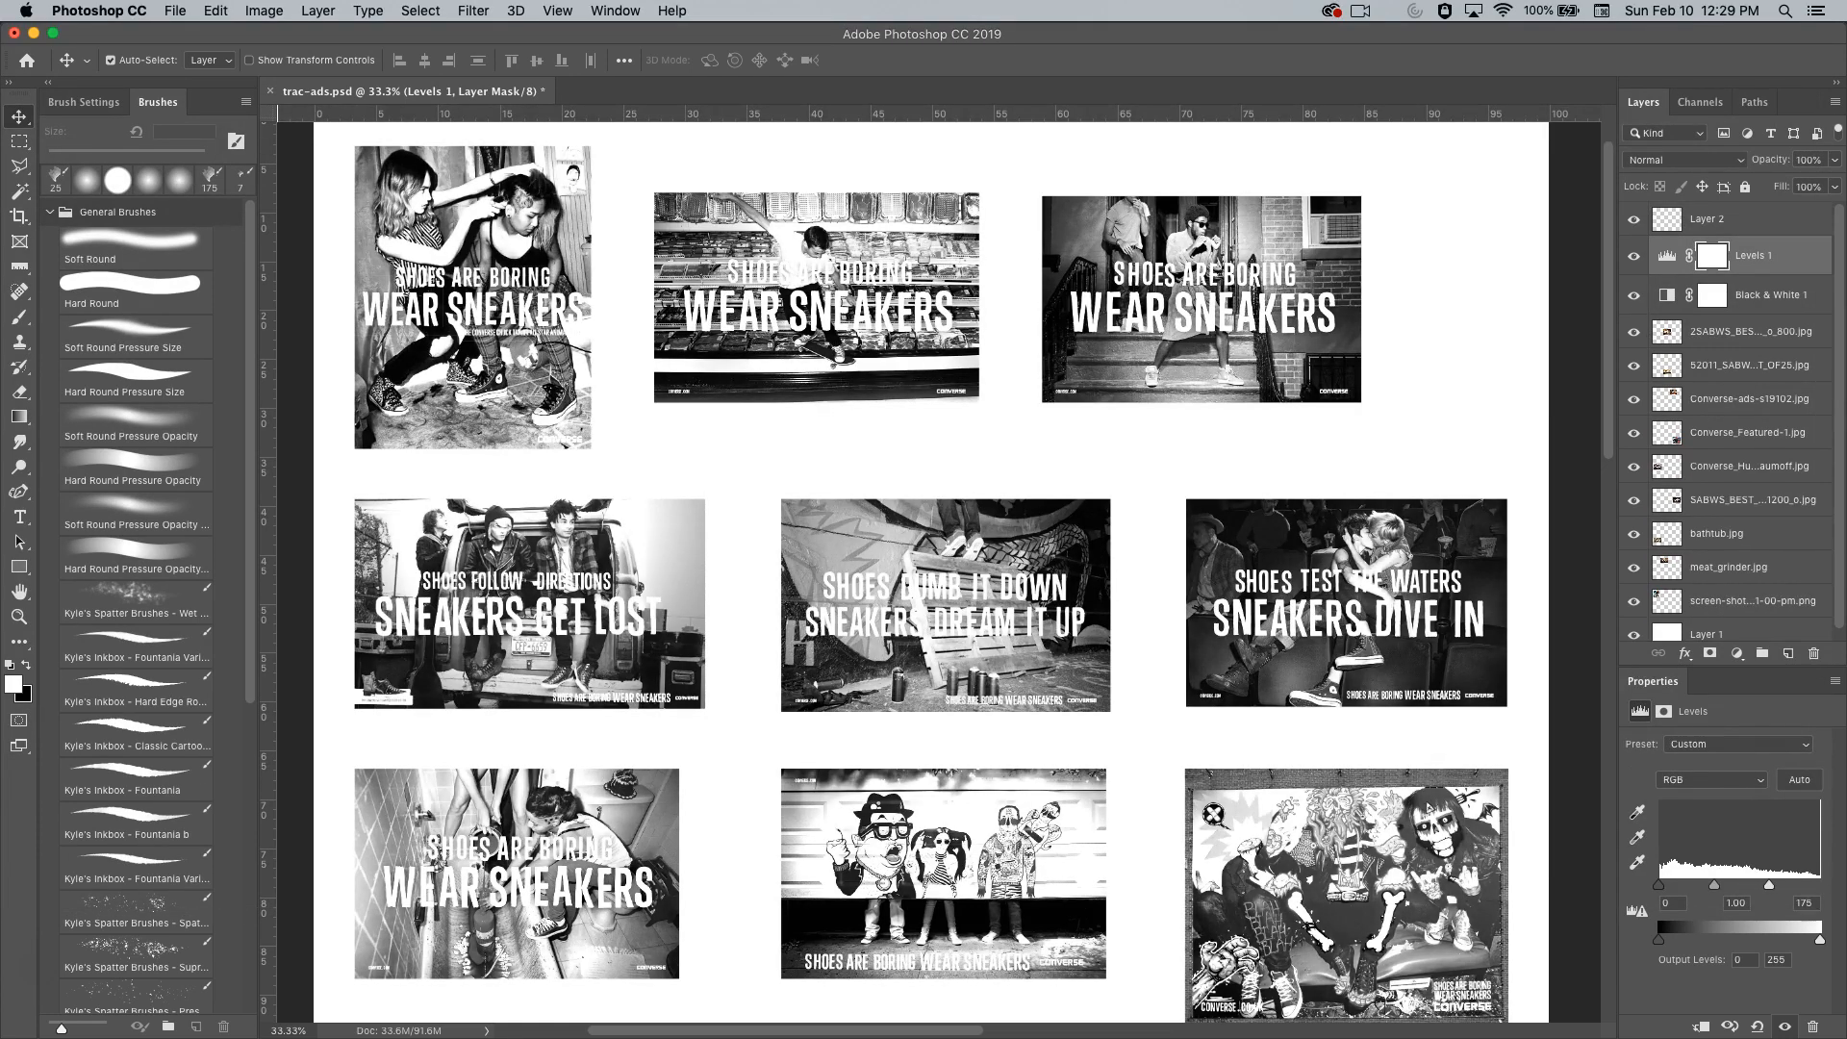
left_click(1633, 256)
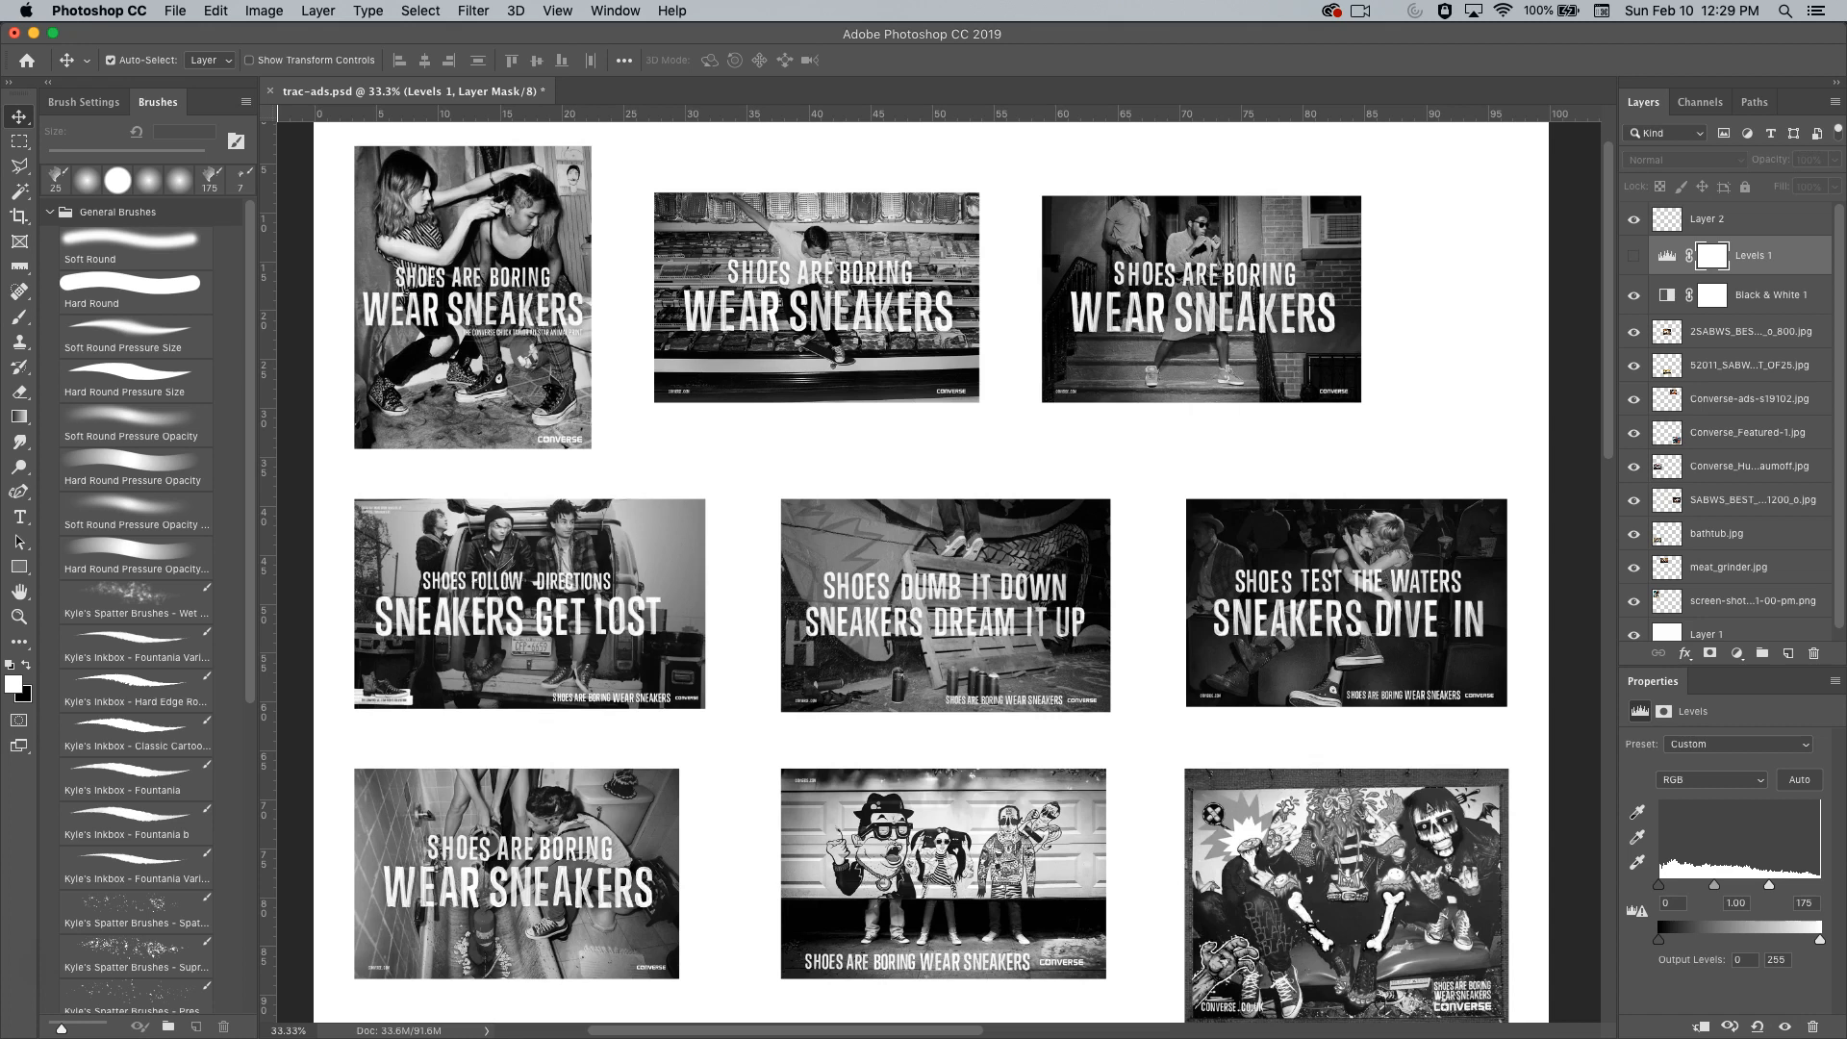
left_click(1634, 256)
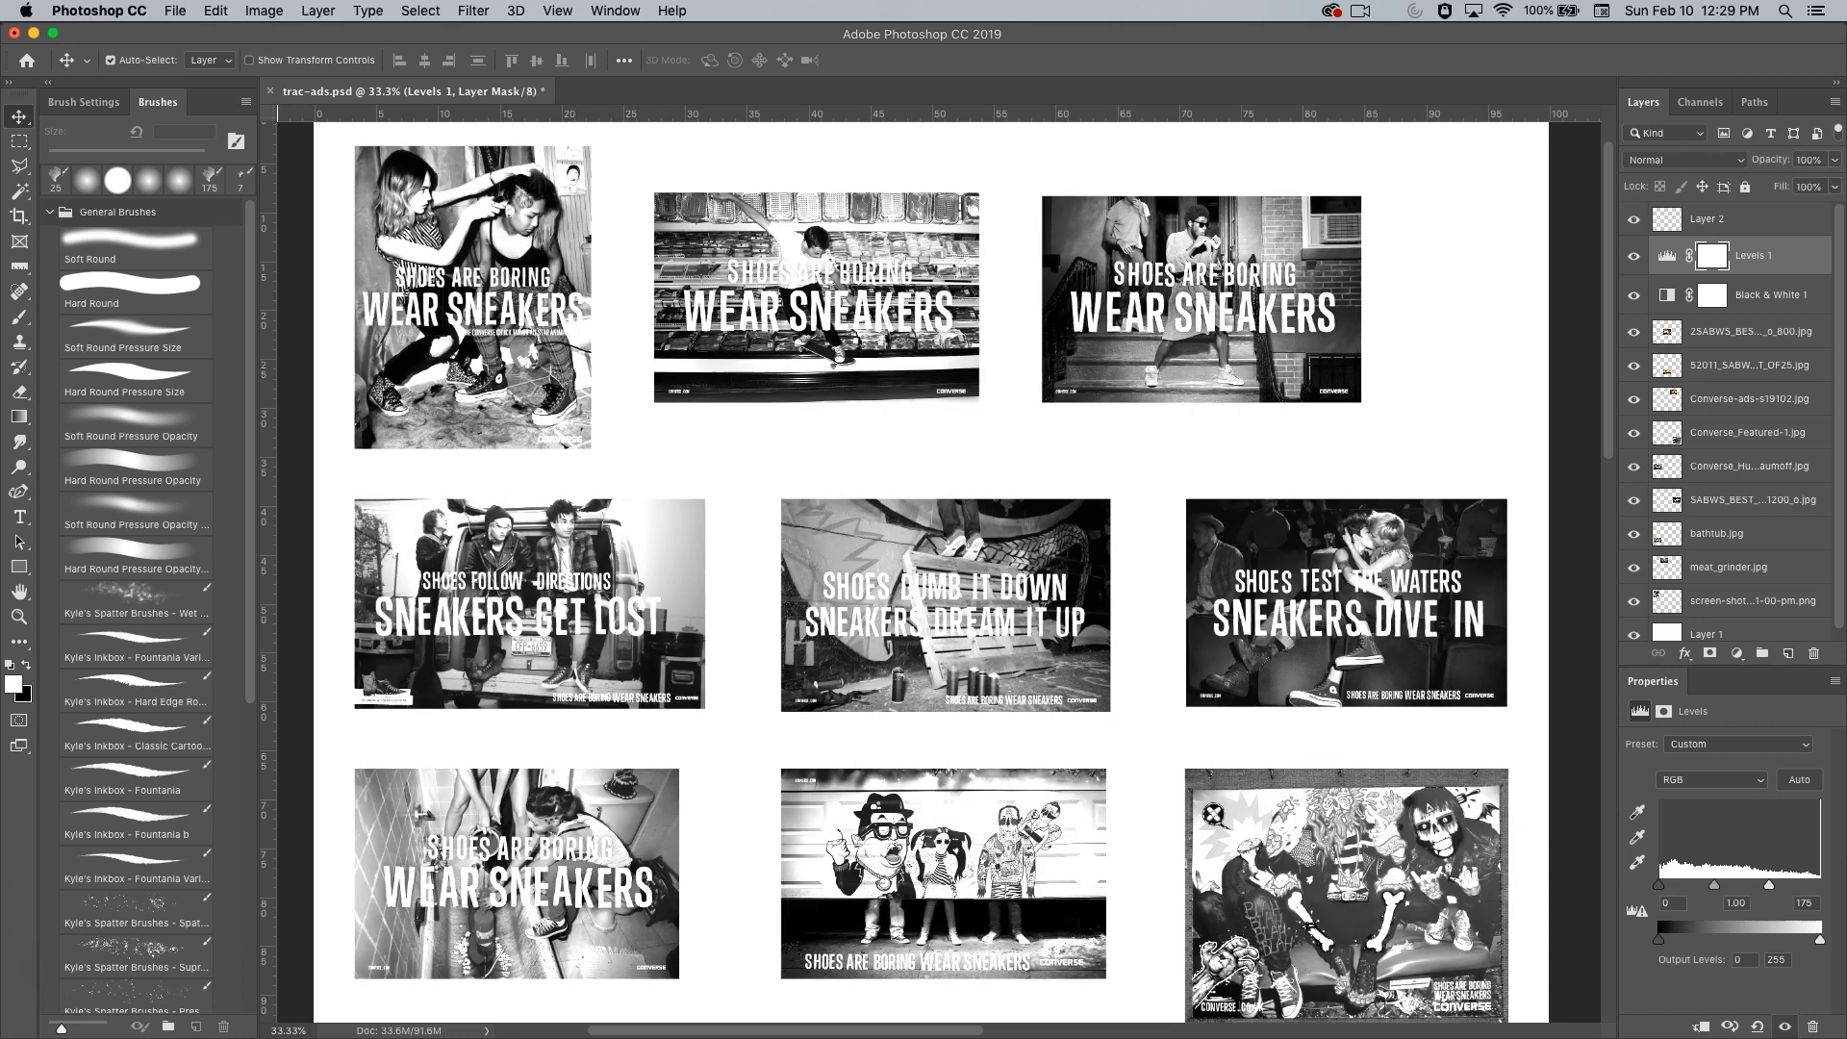
left_click(1784, 1027)
left_click(1784, 1027)
Add a white (ffffff) Solid Color fill layer above the adjustments and lower its opacity to 74%.
left_click(1722, 218)
left_click(1736, 653)
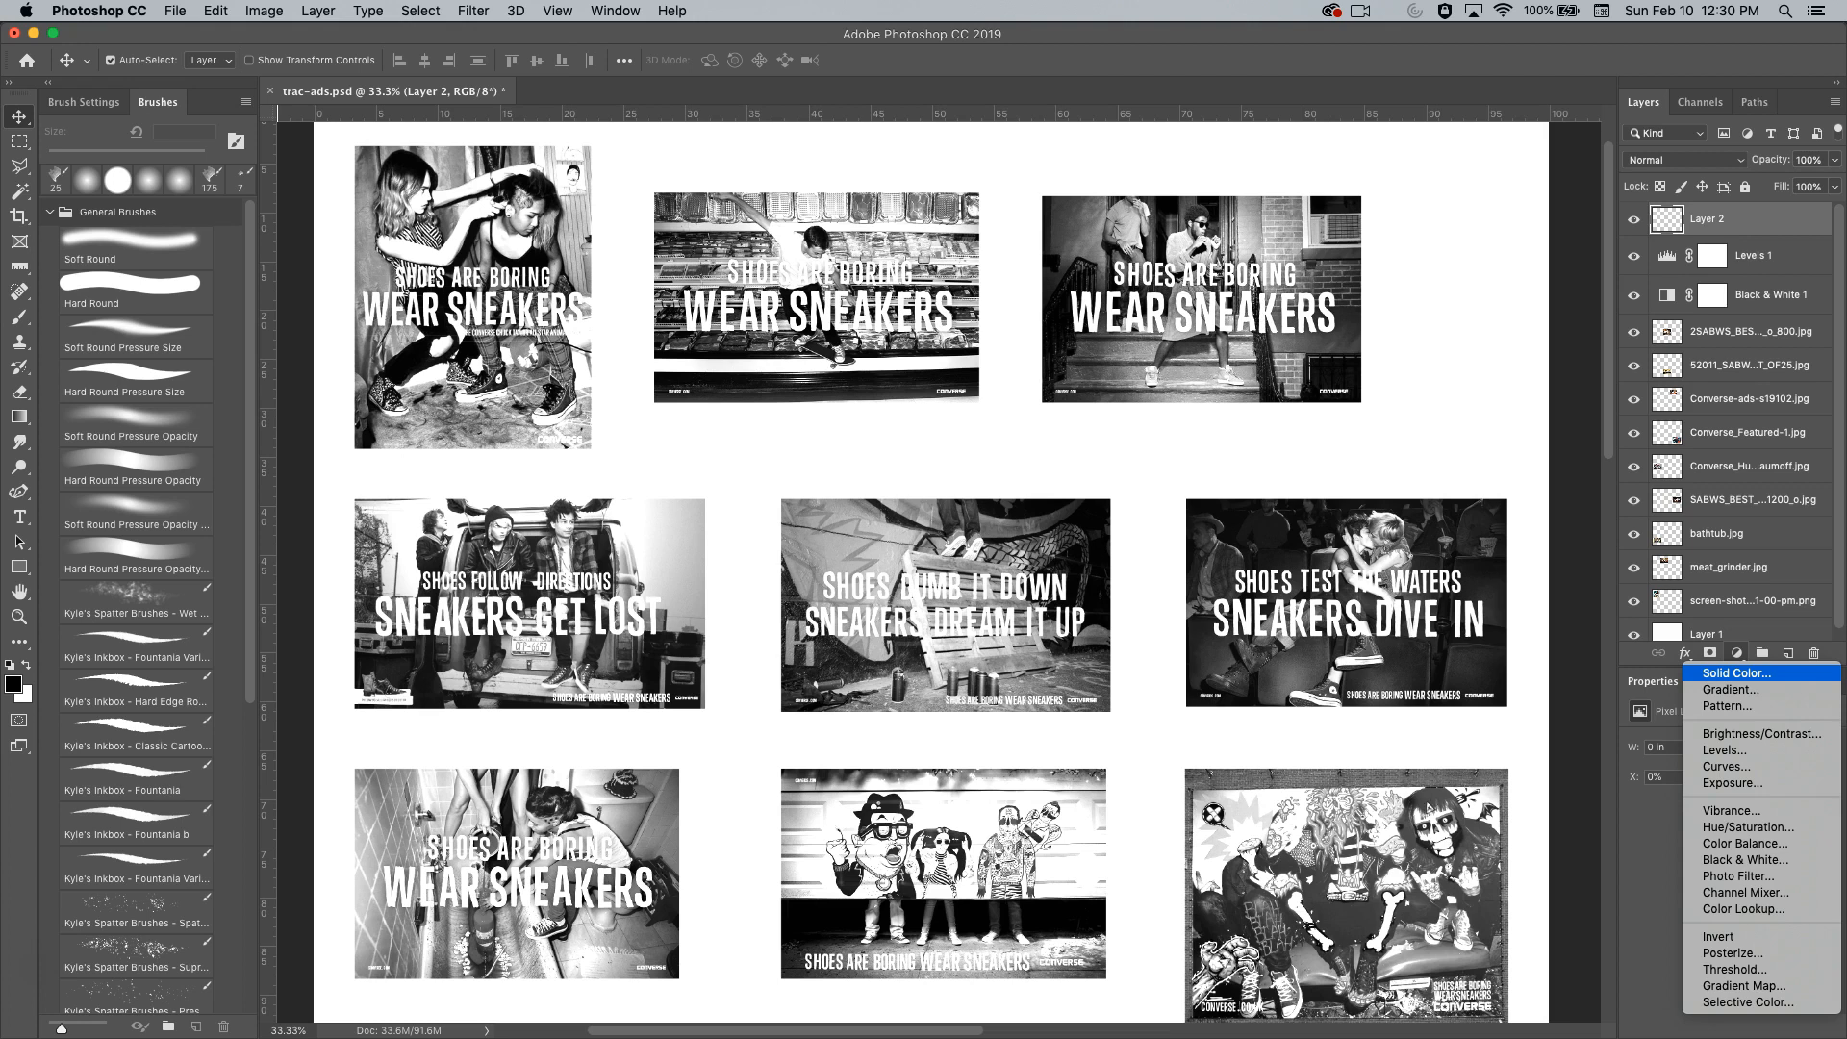
left_click(1736, 672)
type("ffffff")
key("Return")
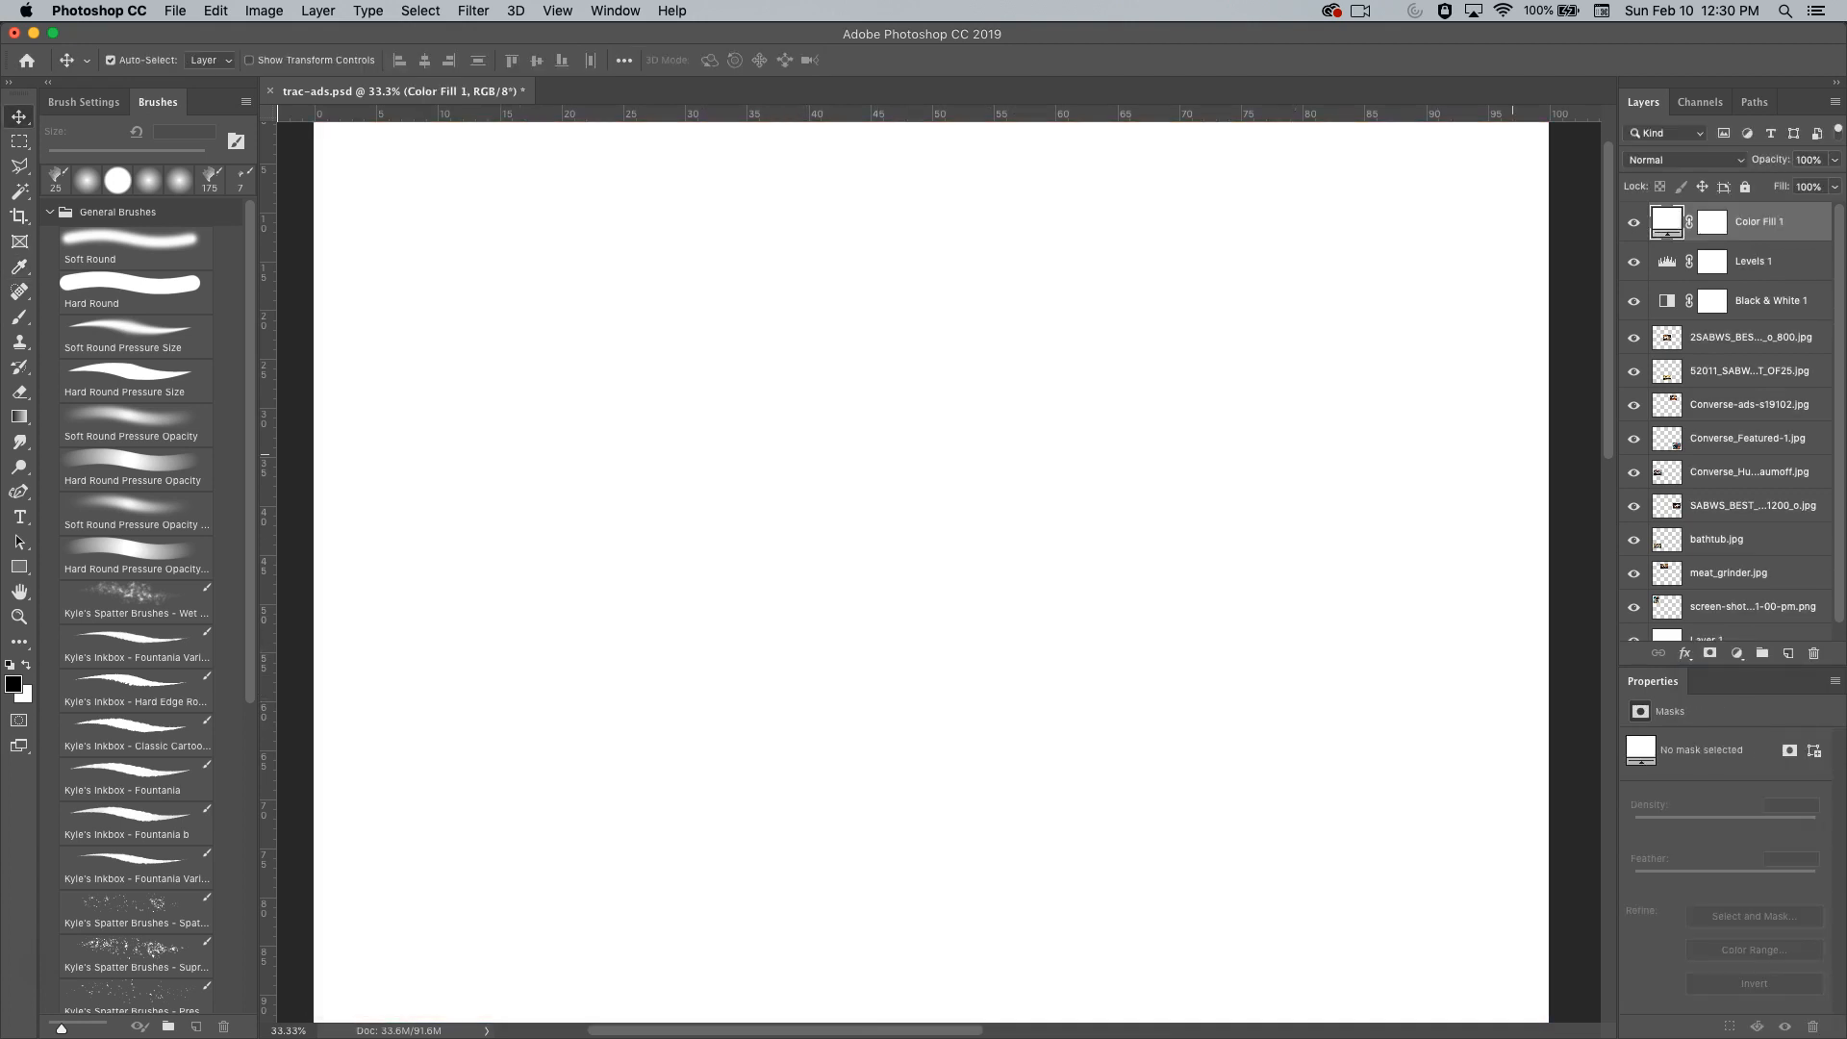
left_click(1834, 159)
left_click_drag(1836, 183, 1813, 183)
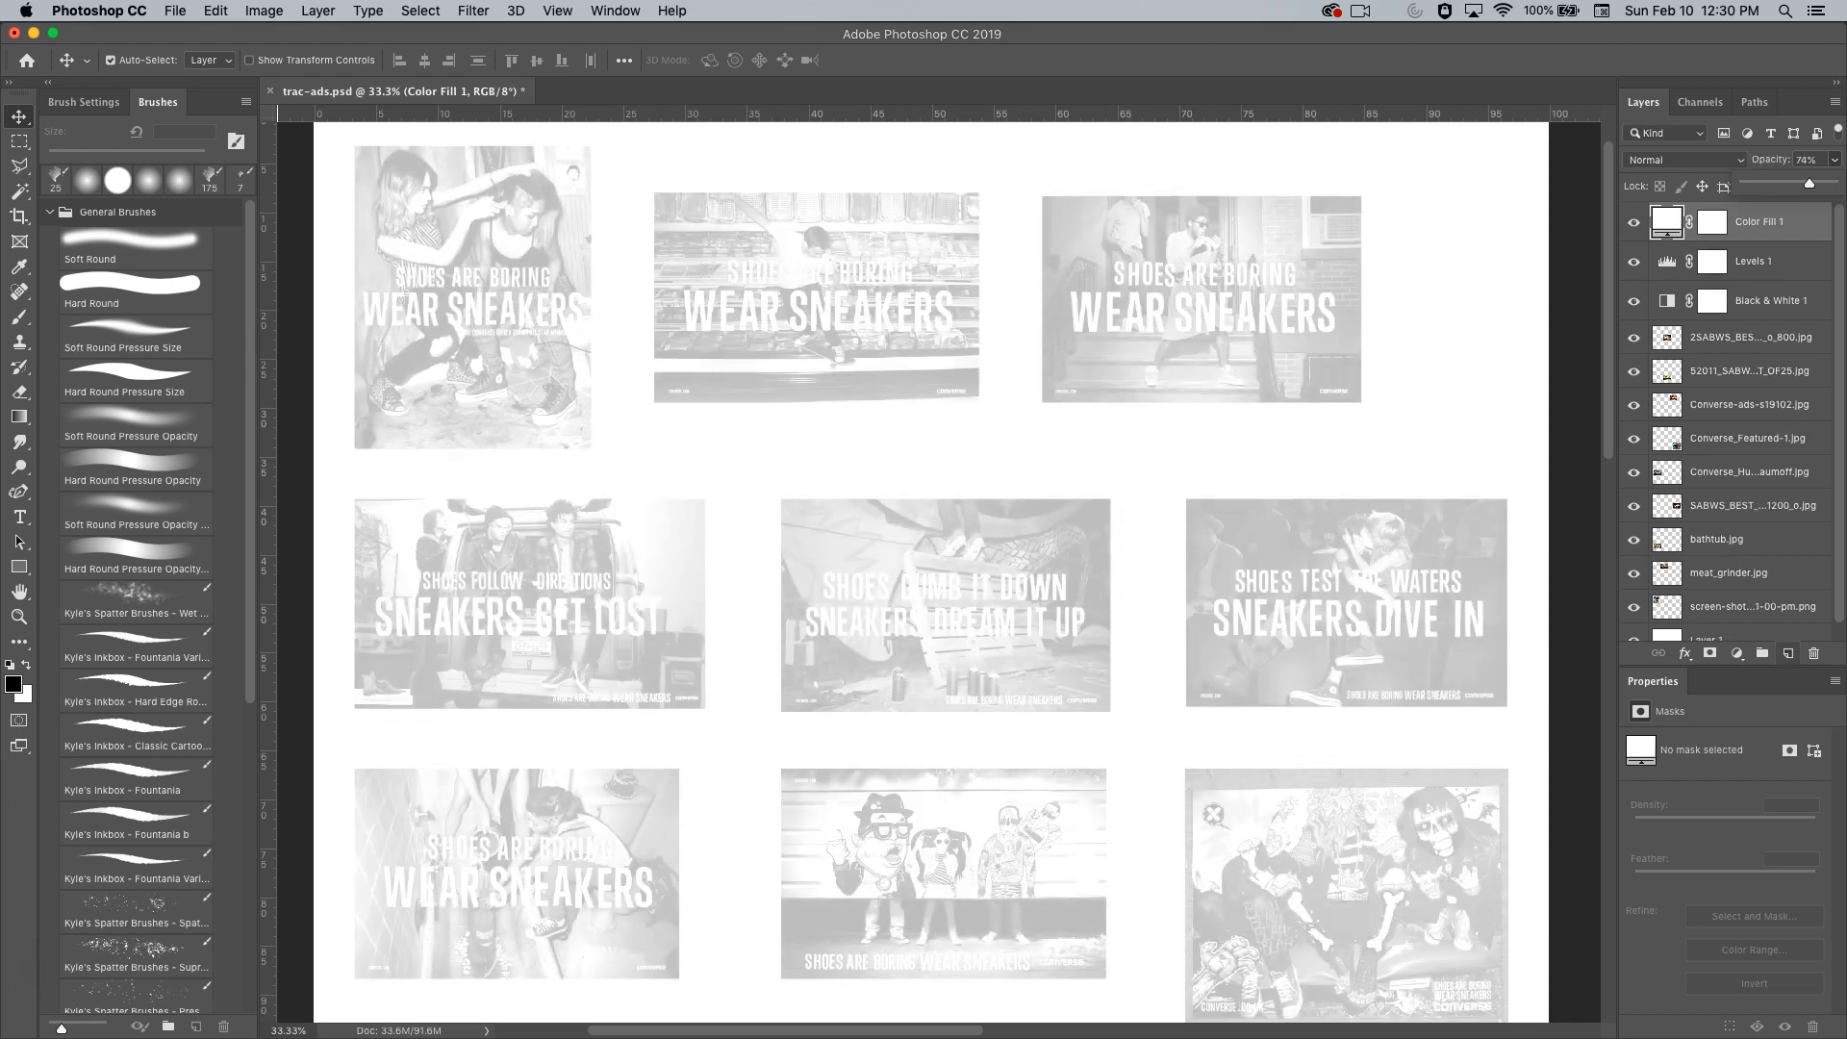
On a new layer above the white fill, trace the outlines of the two figures in the haircut ad with the 25 px brush.
left_click(1787, 653)
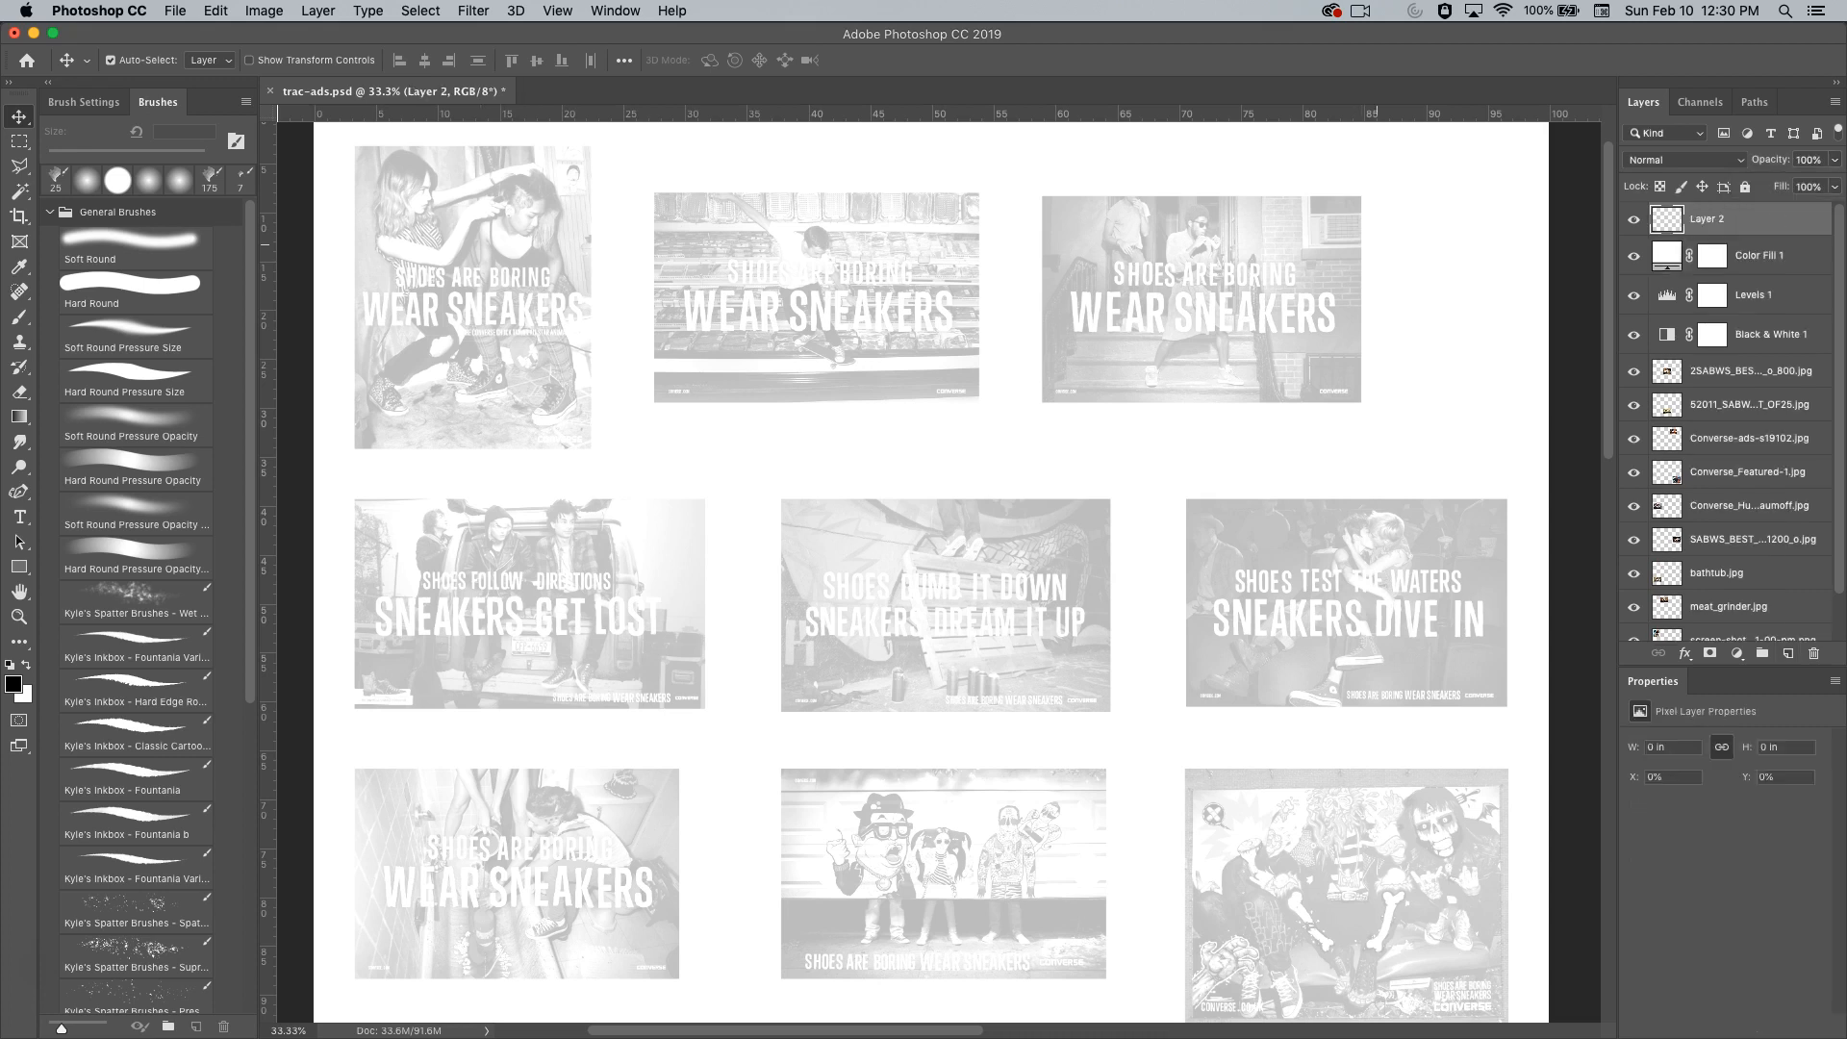
key("b")
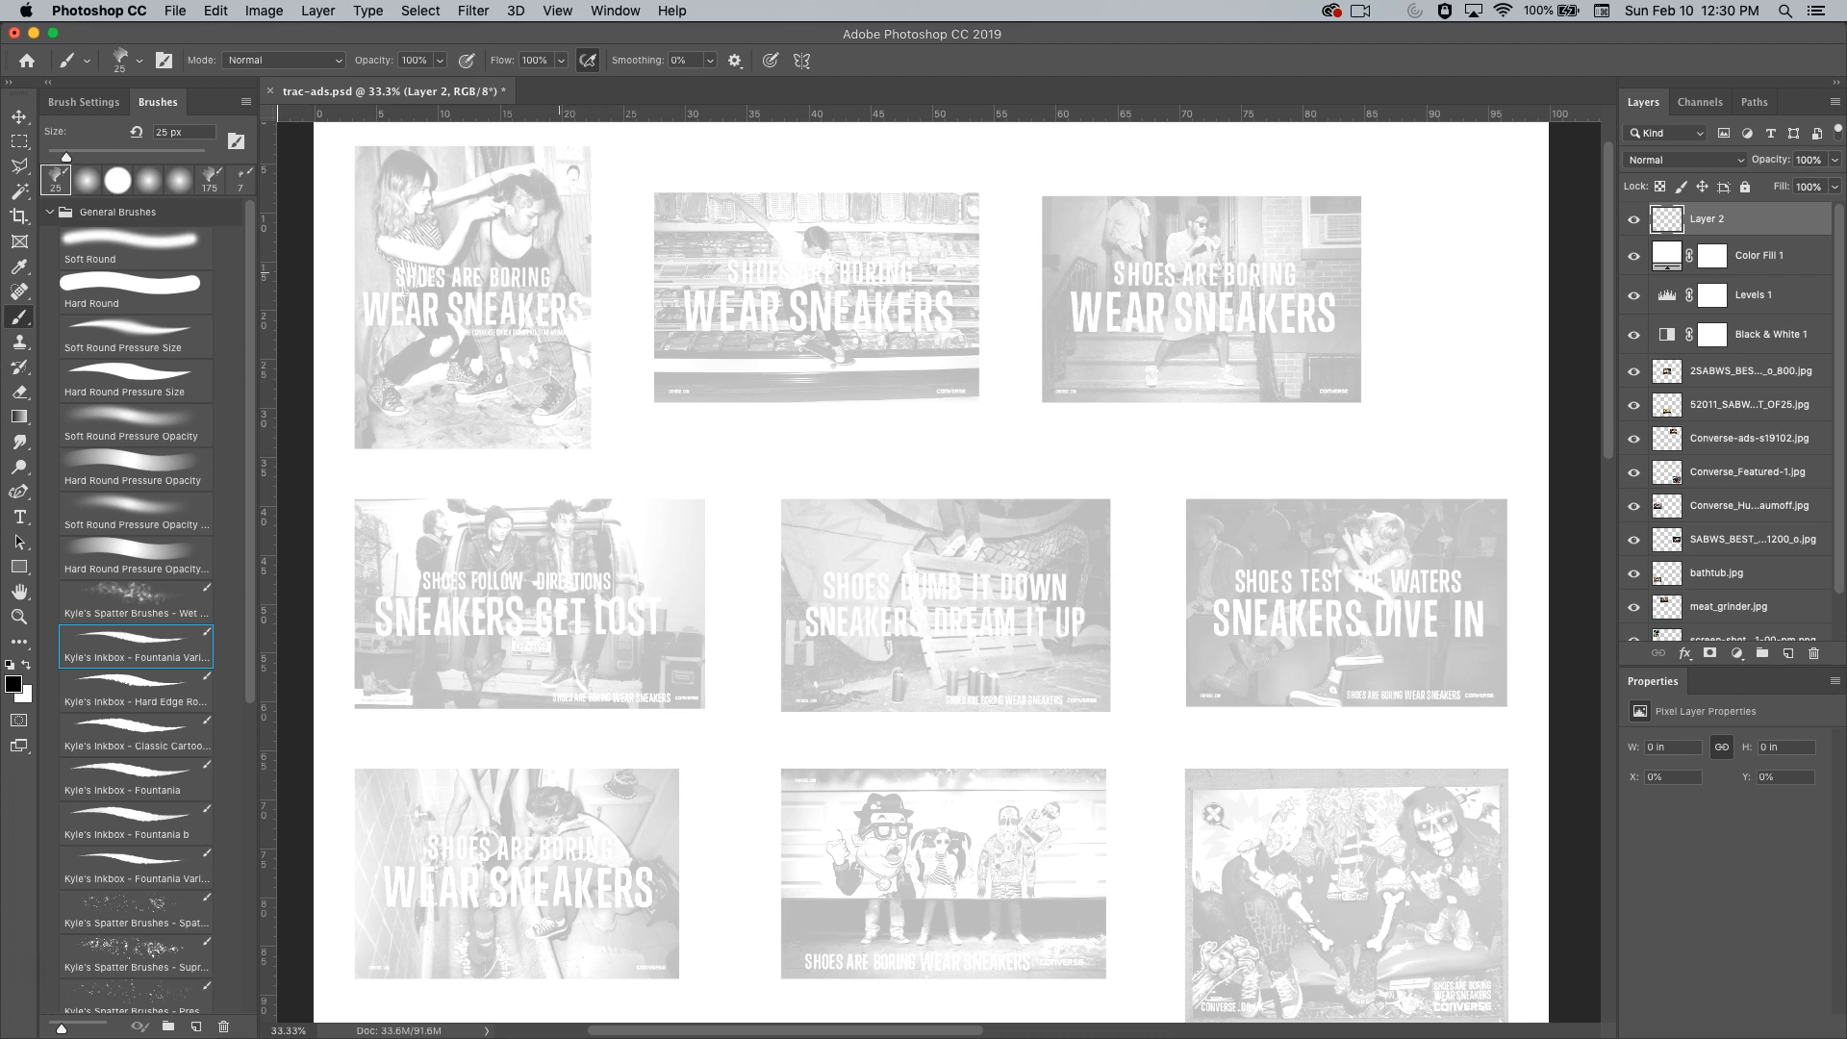
left_click(560, 272, "super")
left_click(560, 272, "super")
left_click_drag(560, 273, 1059, 453)
left_click(895, 409, "alt")
left_click(894, 408, "alt")
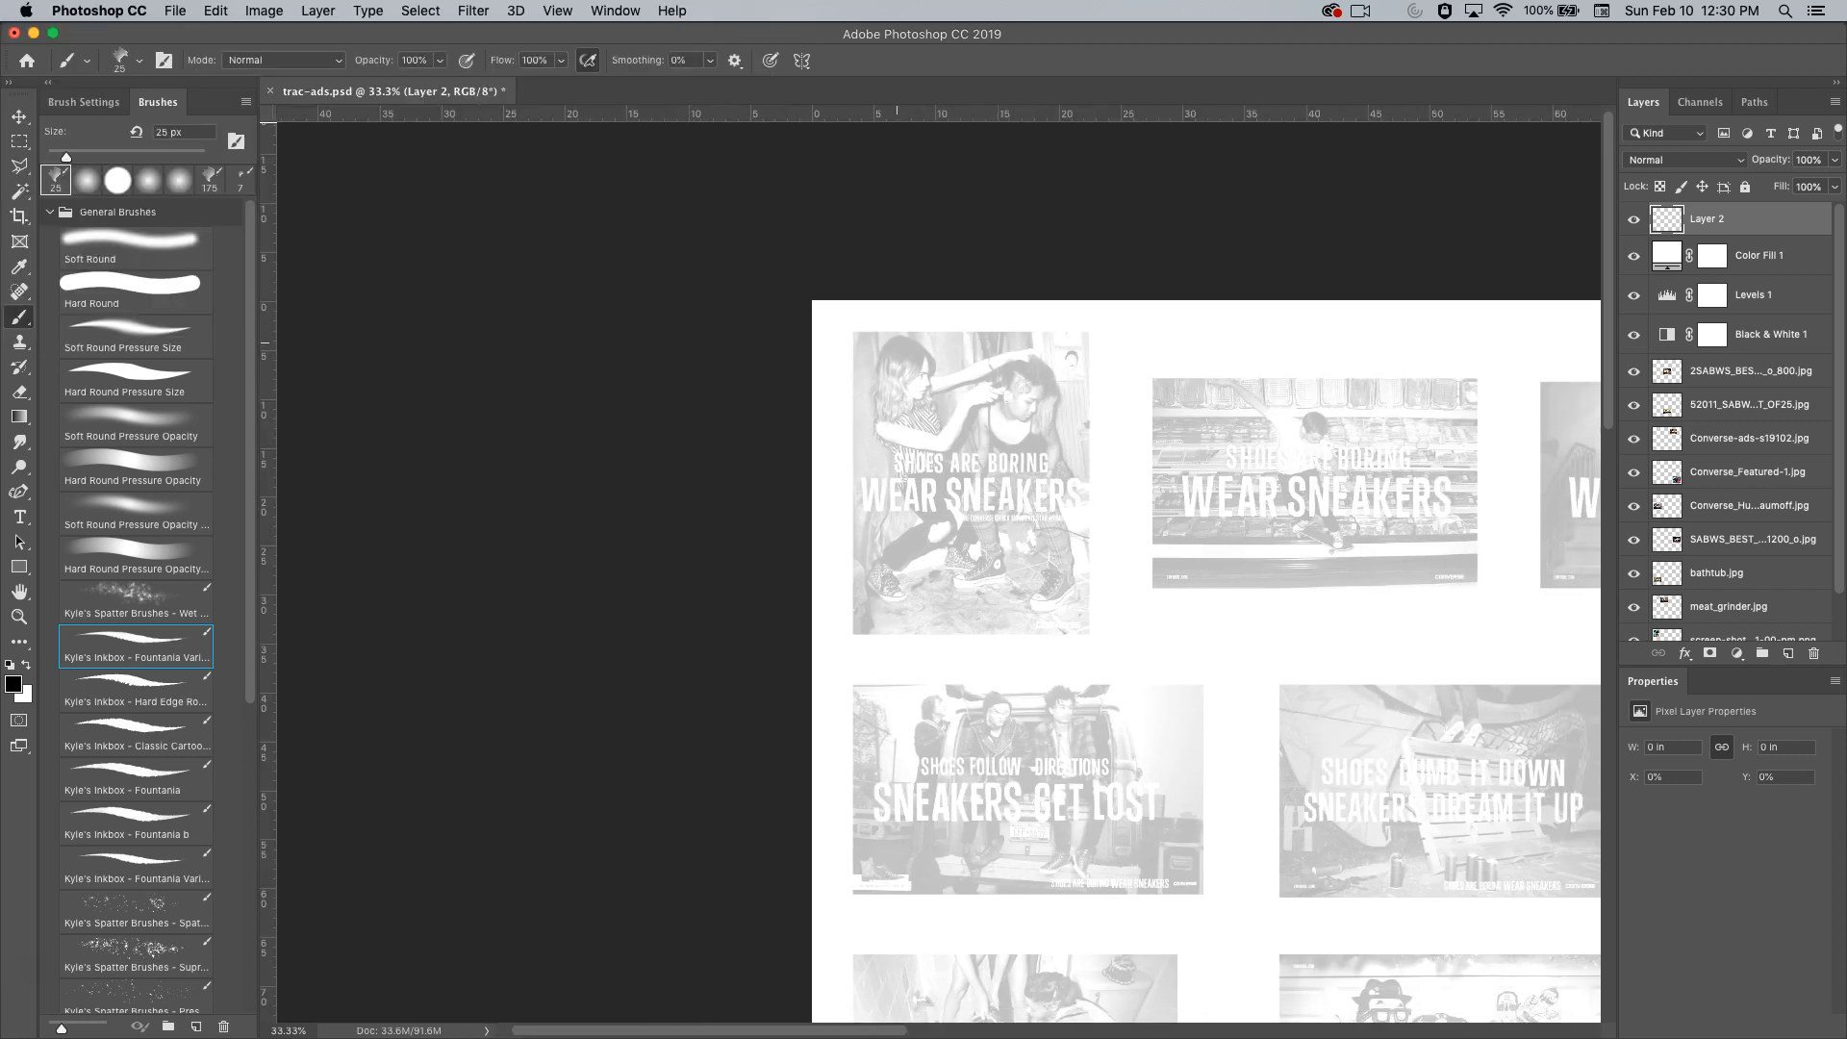
mouse_move(900, 335)
left_mouse_down()
mouse_move(871, 437)
mouse_move(926, 364)
mouse_move(915, 402)
left_mouse_up()
mouse_move(904, 337)
left_mouse_down()
mouse_move(938, 429)
mouse_move(995, 404)
mouse_move(966, 395)
mouse_move(946, 430)
mouse_move(892, 439)
mouse_move(1019, 359)
mouse_move(1004, 350)
mouse_move(1046, 364)
mouse_move(1022, 425)
mouse_move(1008, 389)
mouse_move(1026, 377)
mouse_move(1045, 479)
left_mouse_up()
mouse_move(996, 406)
left_mouse_down()
mouse_move(957, 500)
mouse_move(986, 469)
left_mouse_up()
mouse_move(1065, 460)
left_mouse_down()
mouse_move(1083, 577)
mouse_move(1026, 606)
mouse_move(1052, 558)
mouse_move(1021, 503)
mouse_move(989, 511)
mouse_move(1014, 473)
mouse_move(983, 563)
mouse_move(1006, 563)
mouse_move(950, 583)
mouse_move(1001, 558)
mouse_move(1079, 561)
left_mouse_up()
left_click_drag(958, 531, 898, 568)
left_click_drag(958, 489, 944, 527)
mouse_move(893, 454)
left_mouse_down()
mouse_move(890, 484)
mouse_move(929, 517)
mouse_move(874, 560)
mouse_move(904, 596)
mouse_move(891, 566)
mouse_move(972, 567)
left_mouse_up()
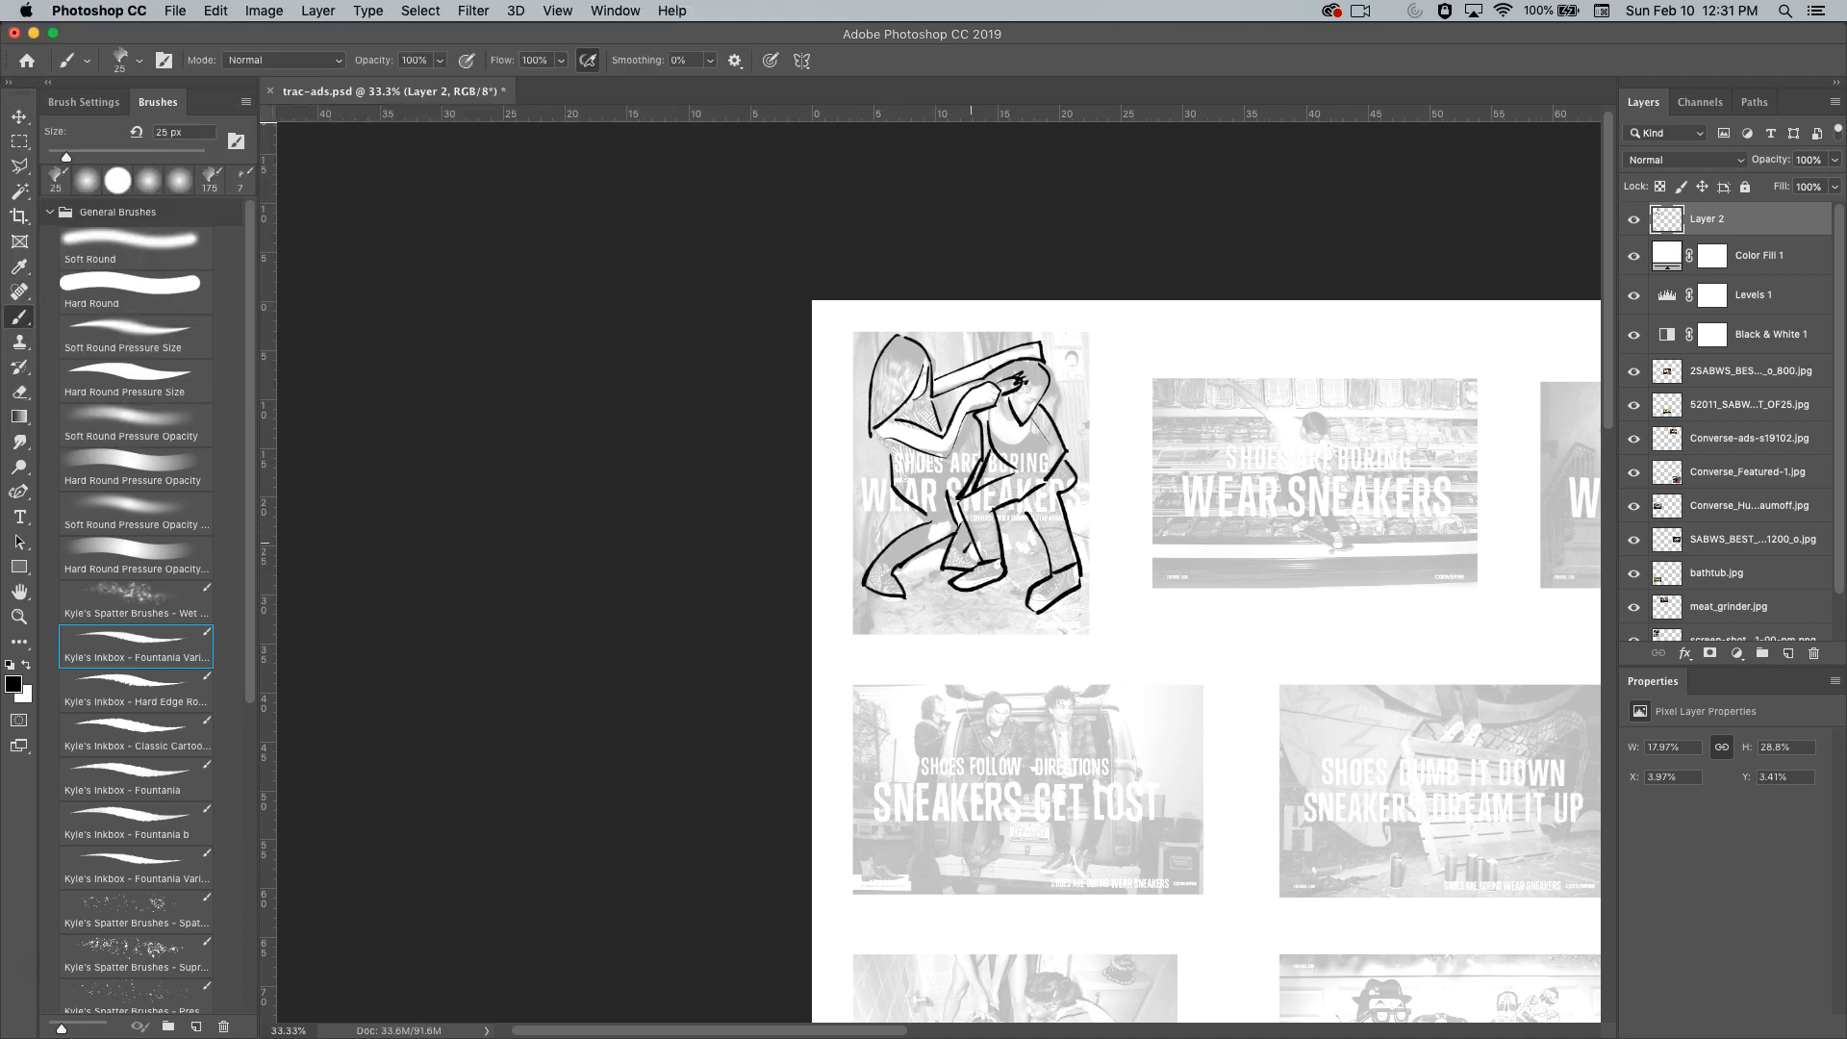
Trace the seat and background lines beside the figures in the haircut ad, and outline the ad's rectangular frame.
mouse_move(945, 464)
left_mouse_down()
mouse_move(1012, 478)
mouse_move(1076, 538)
mouse_move(1045, 543)
mouse_move(1089, 492)
mouse_move(1081, 468)
left_mouse_up()
left_click_drag(1073, 437, 1096, 425)
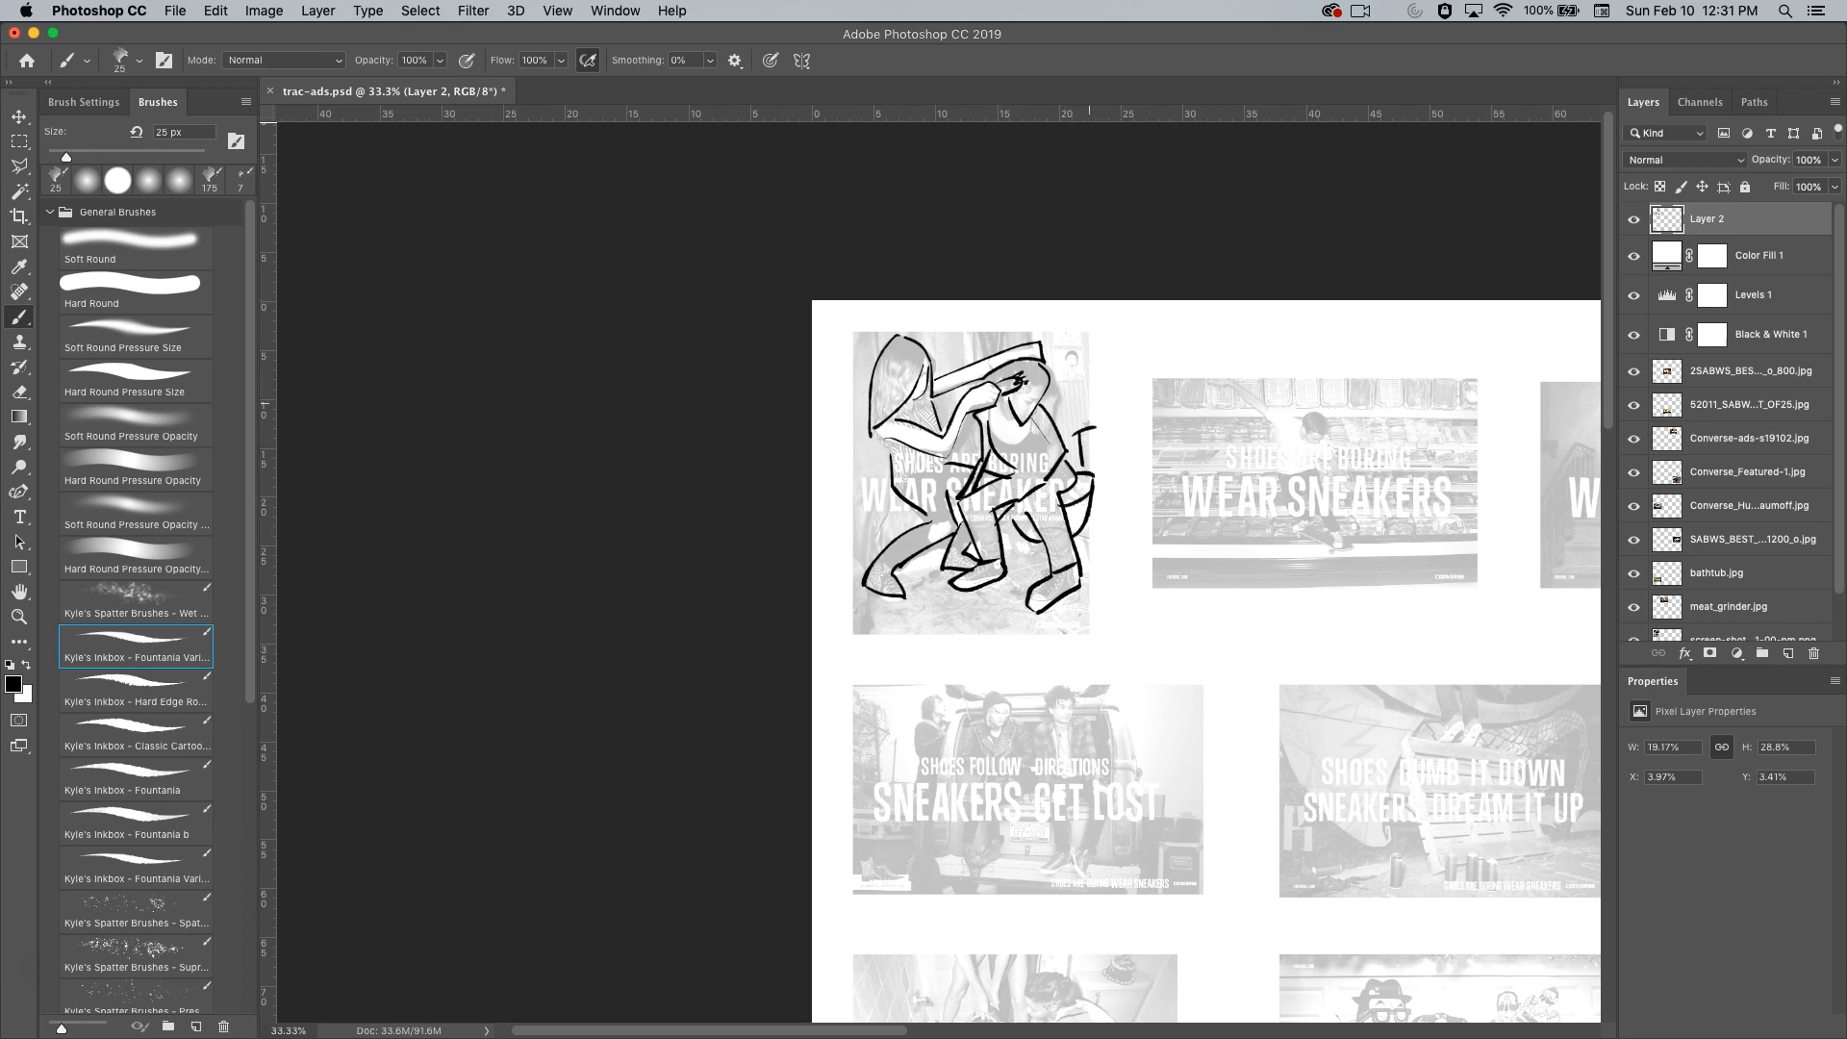
mouse_move(853, 332)
left_mouse_down()
mouse_move(854, 609)
mouse_move(902, 630)
mouse_move(1092, 629)
left_mouse_up()
left_click_drag(1085, 328, 1089, 626)
left_click_drag(1089, 326, 840, 326)
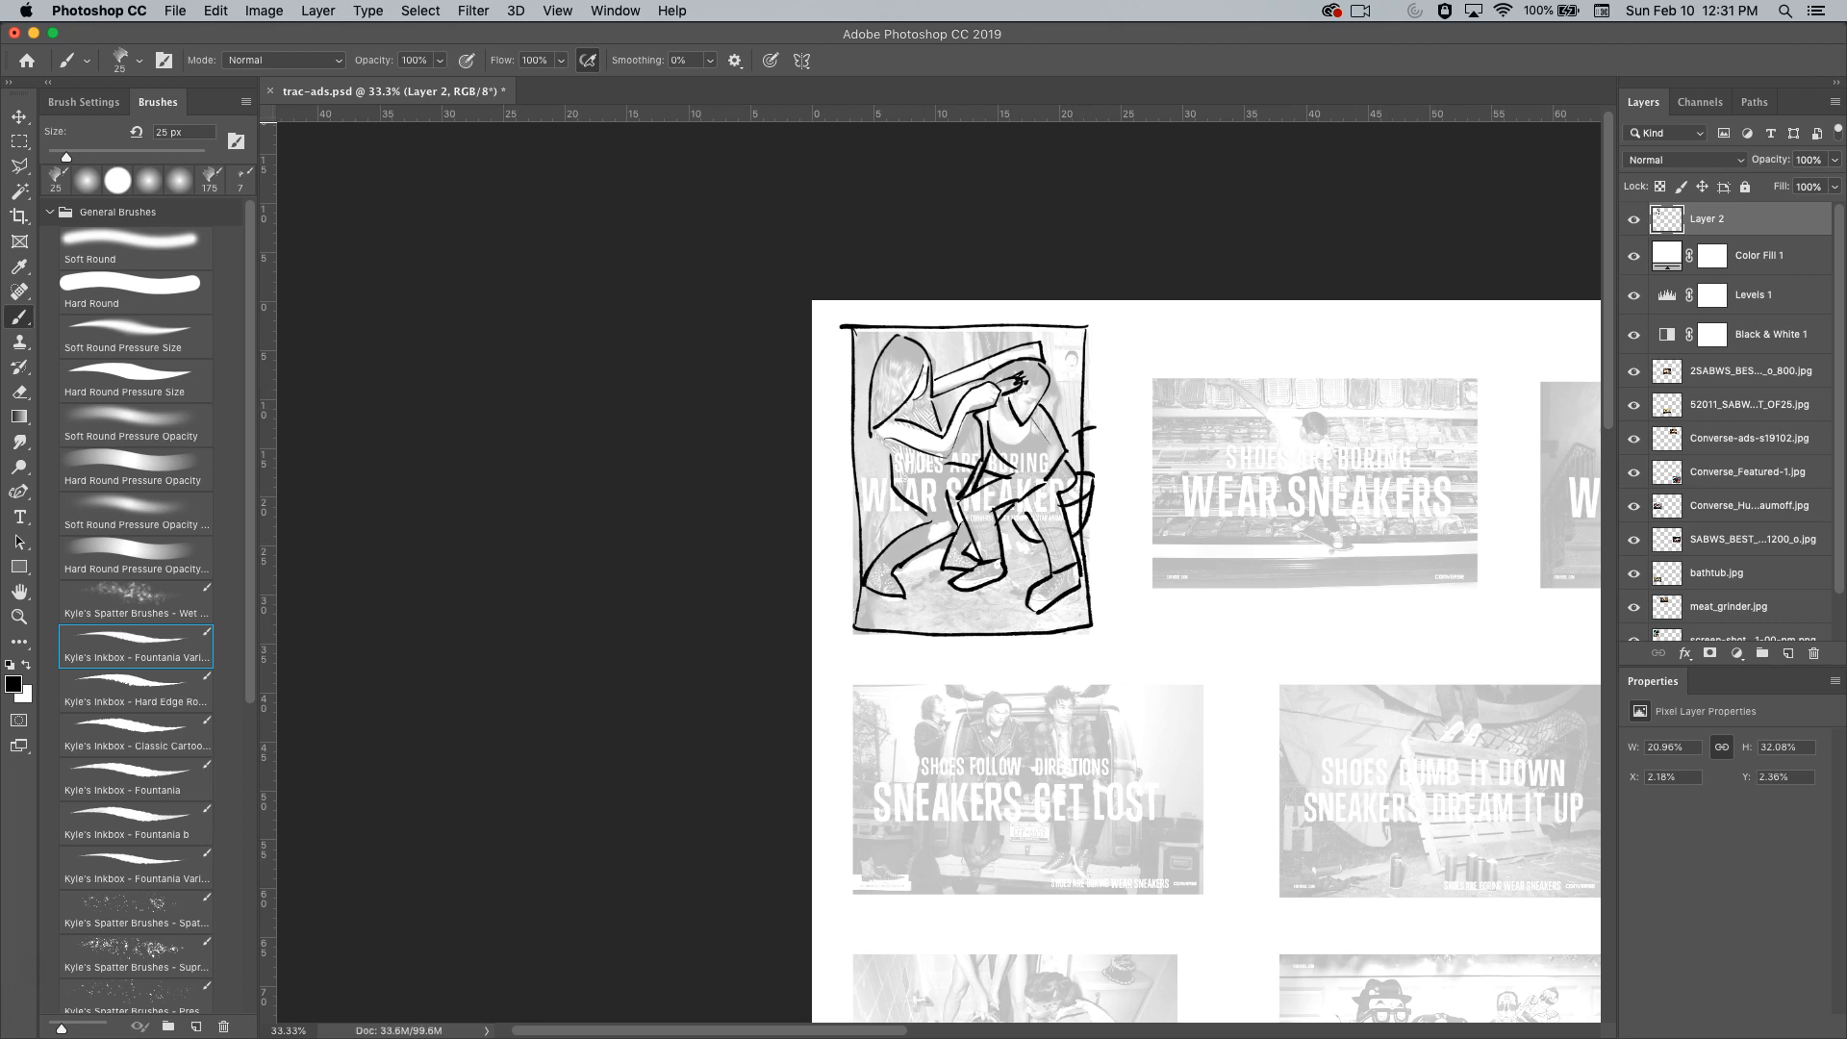
Check the haircut tracing with its photo hidden, add a new layer above it, and show the photo again.
scroll(1731, 423, "down", 2)
left_click(1633, 591)
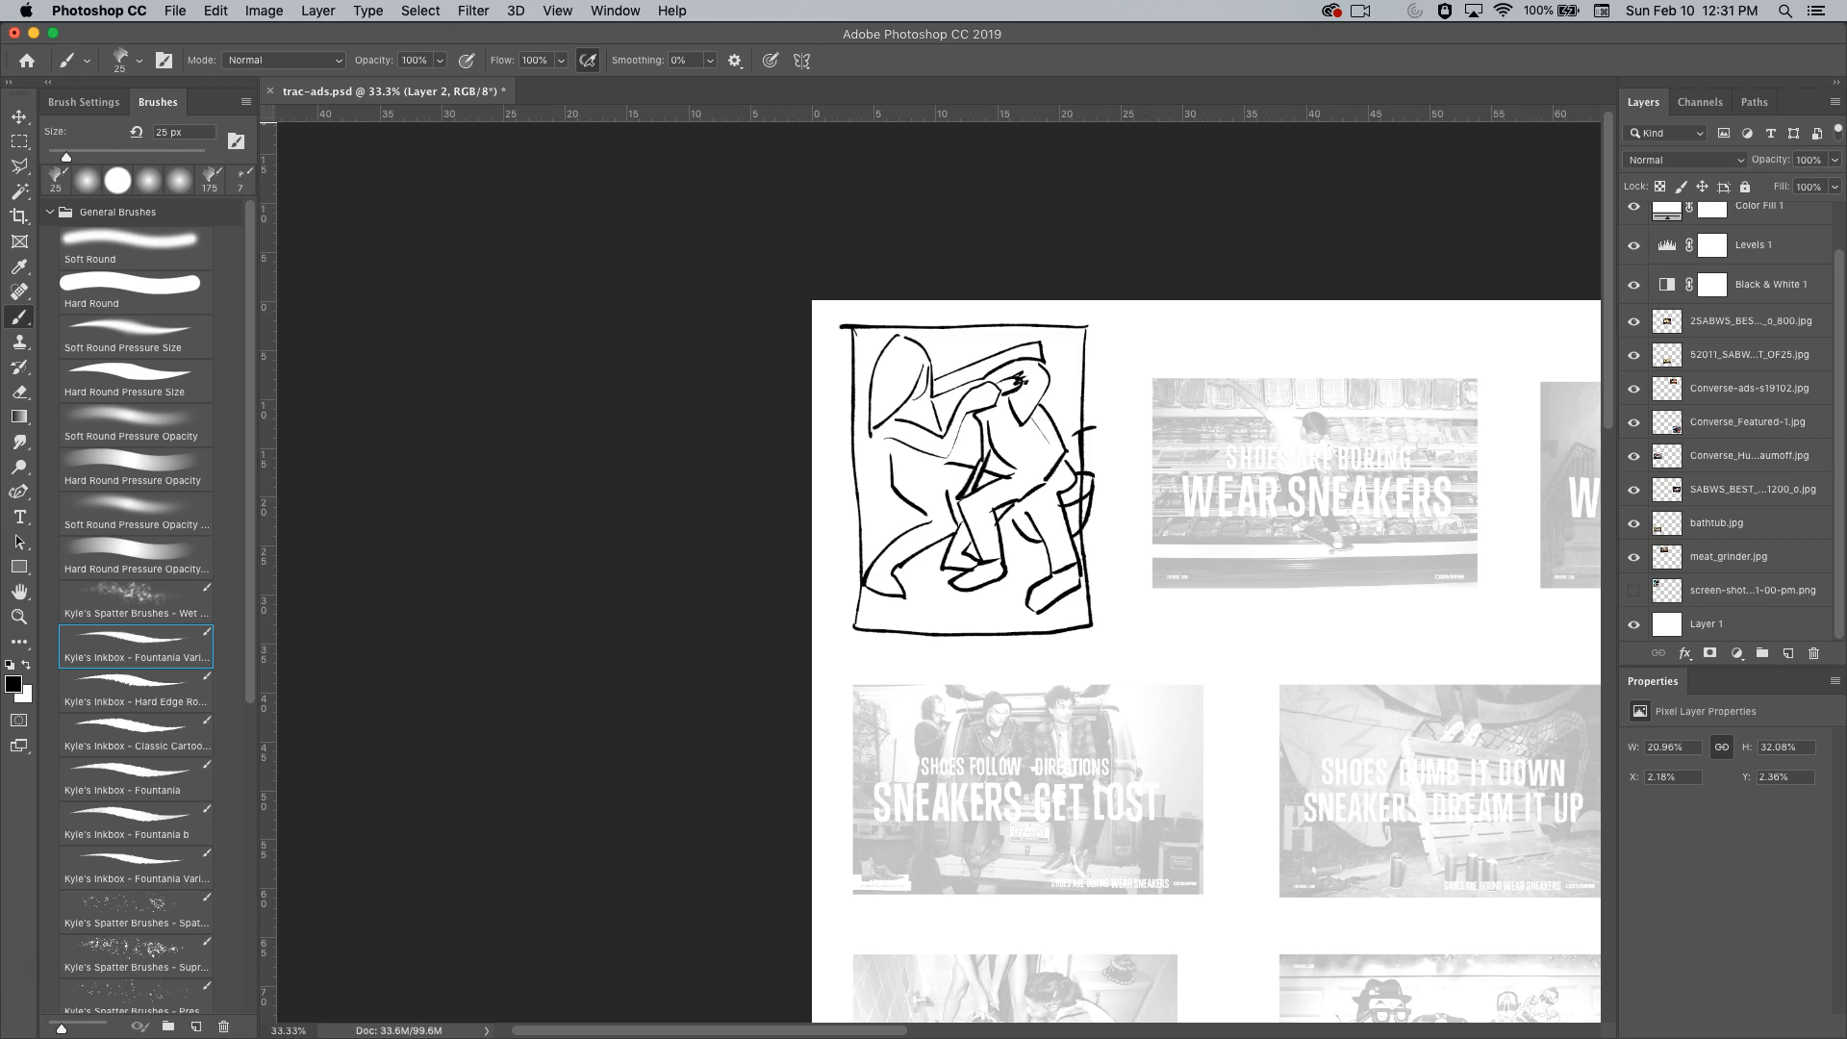
left_click(1787, 653)
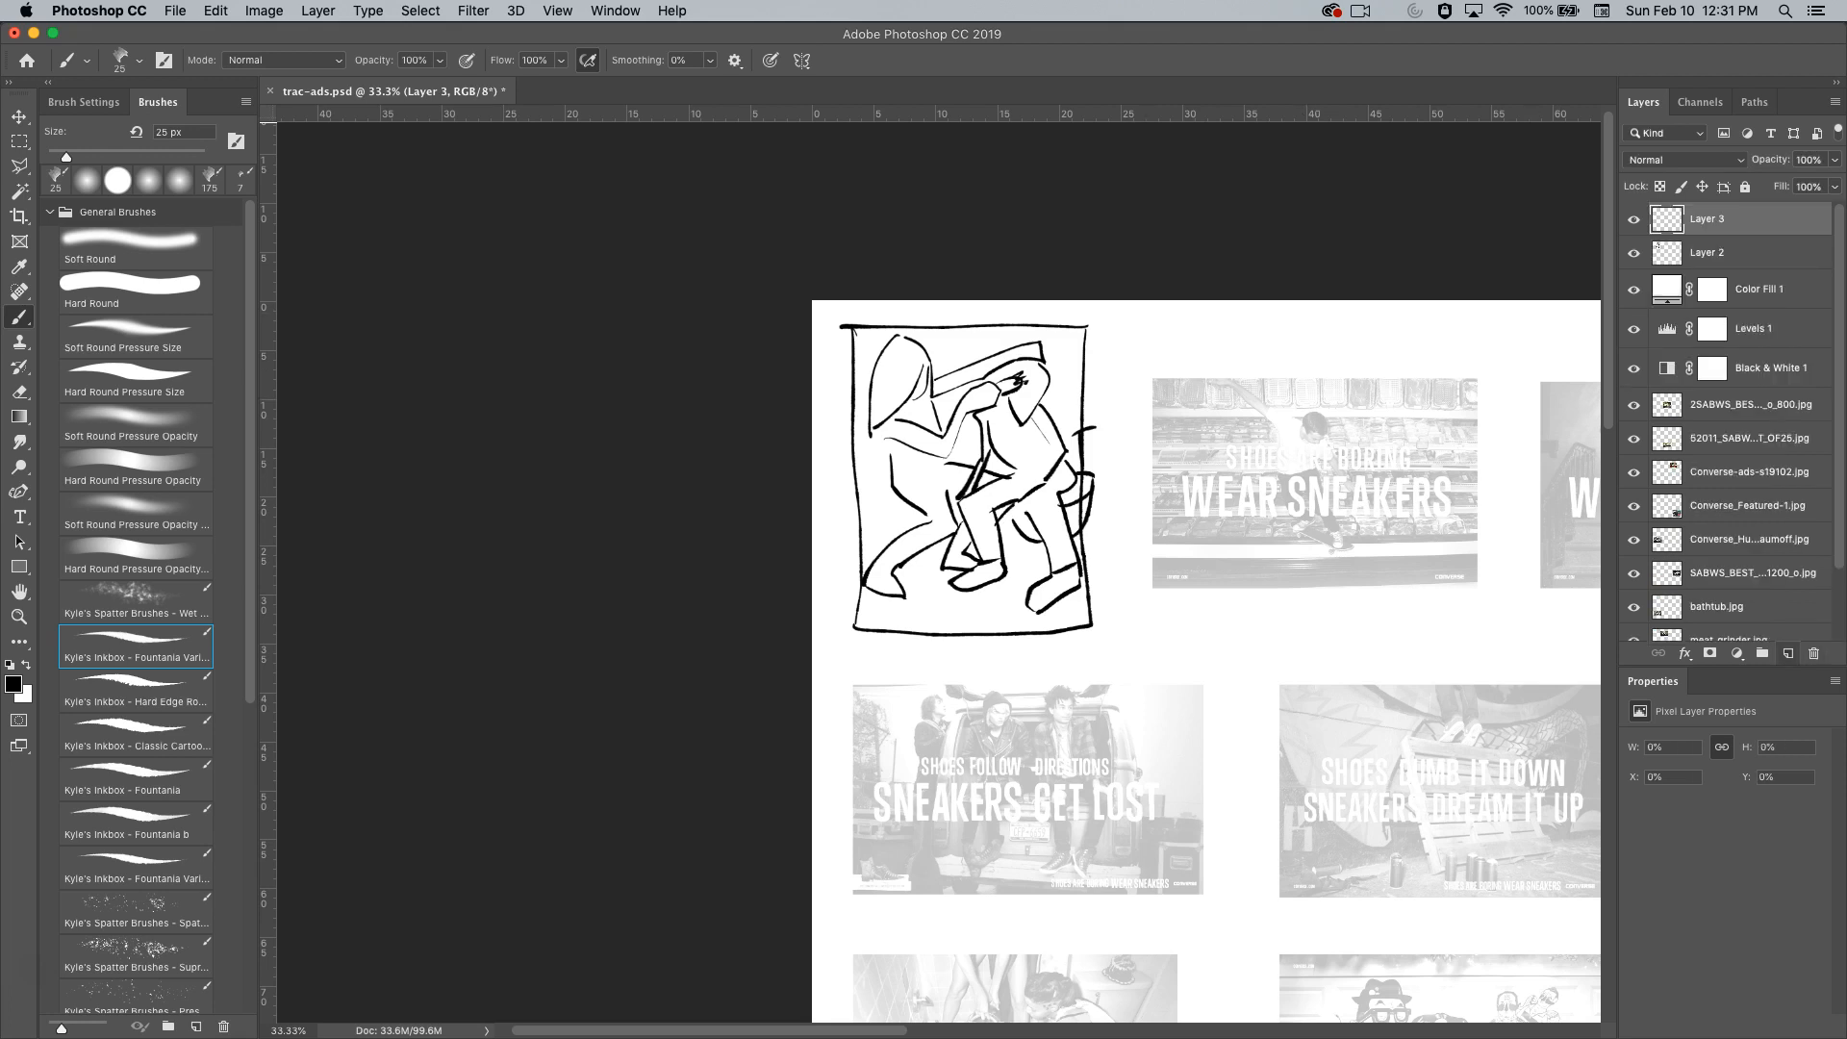
scroll(1731, 539, "down", 3)
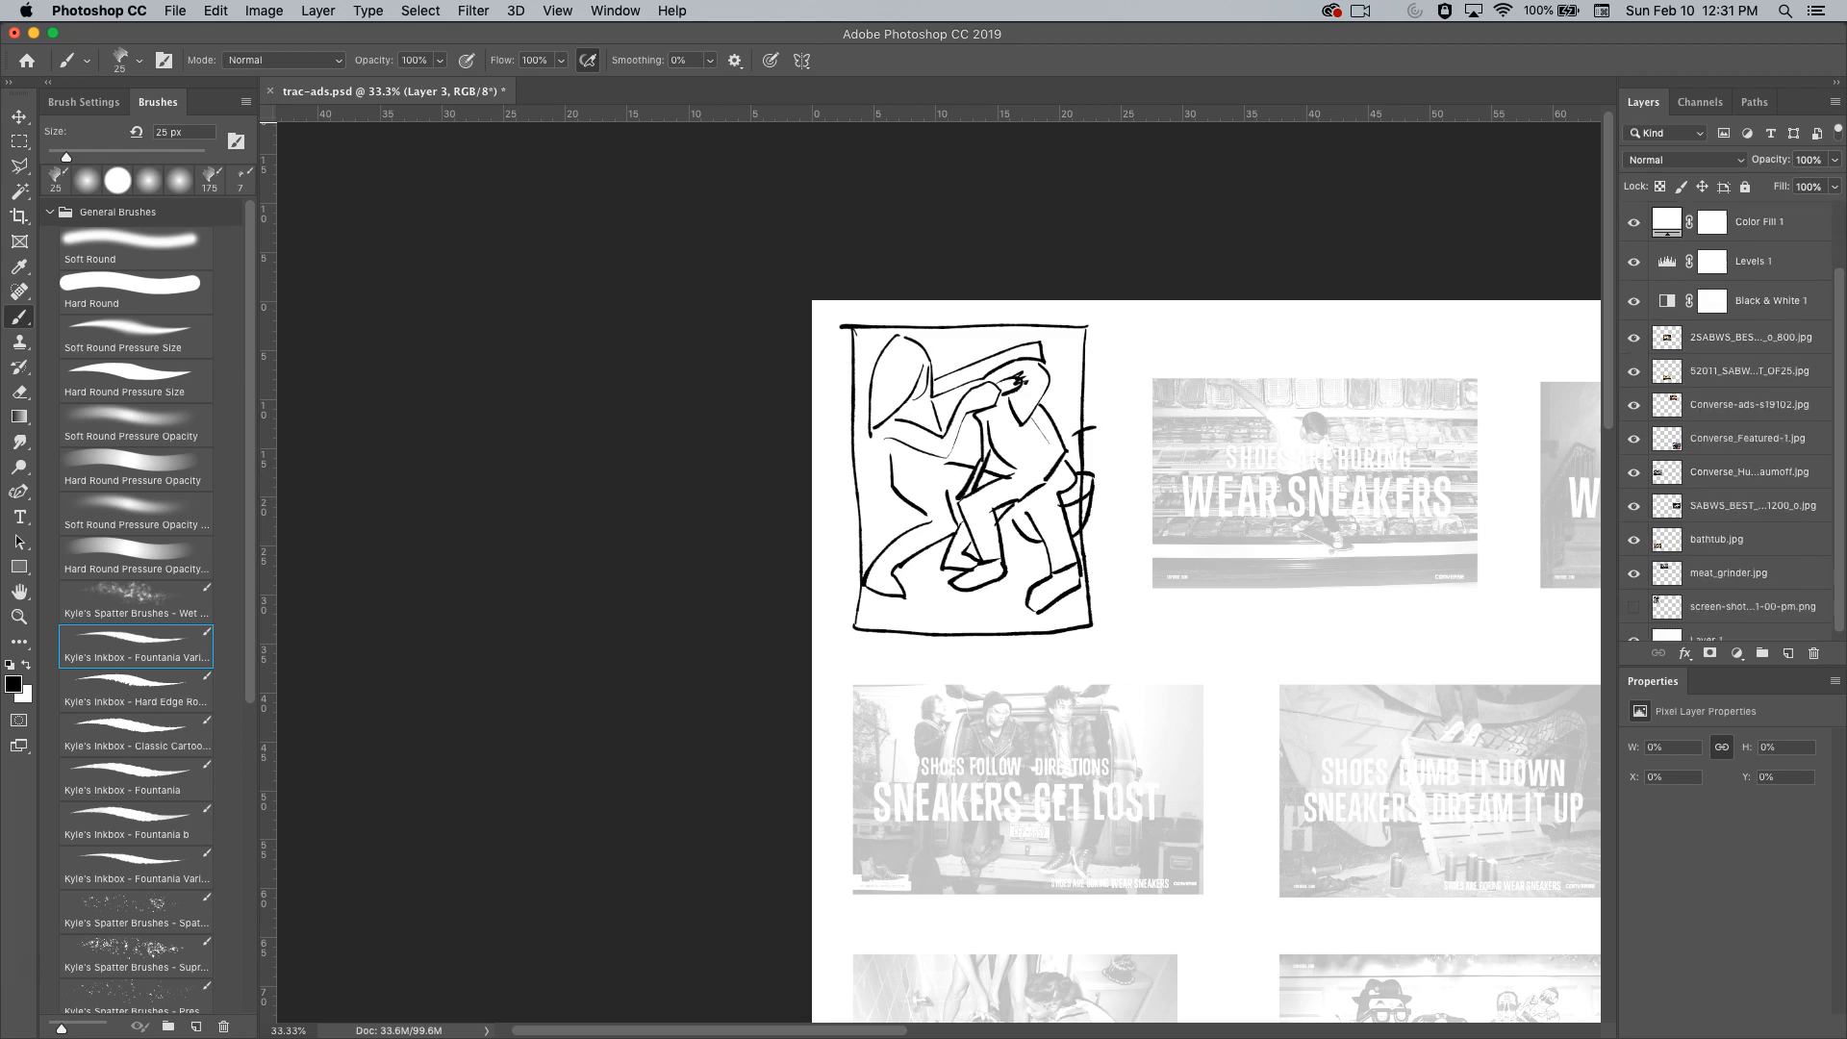
left_click(1634, 591)
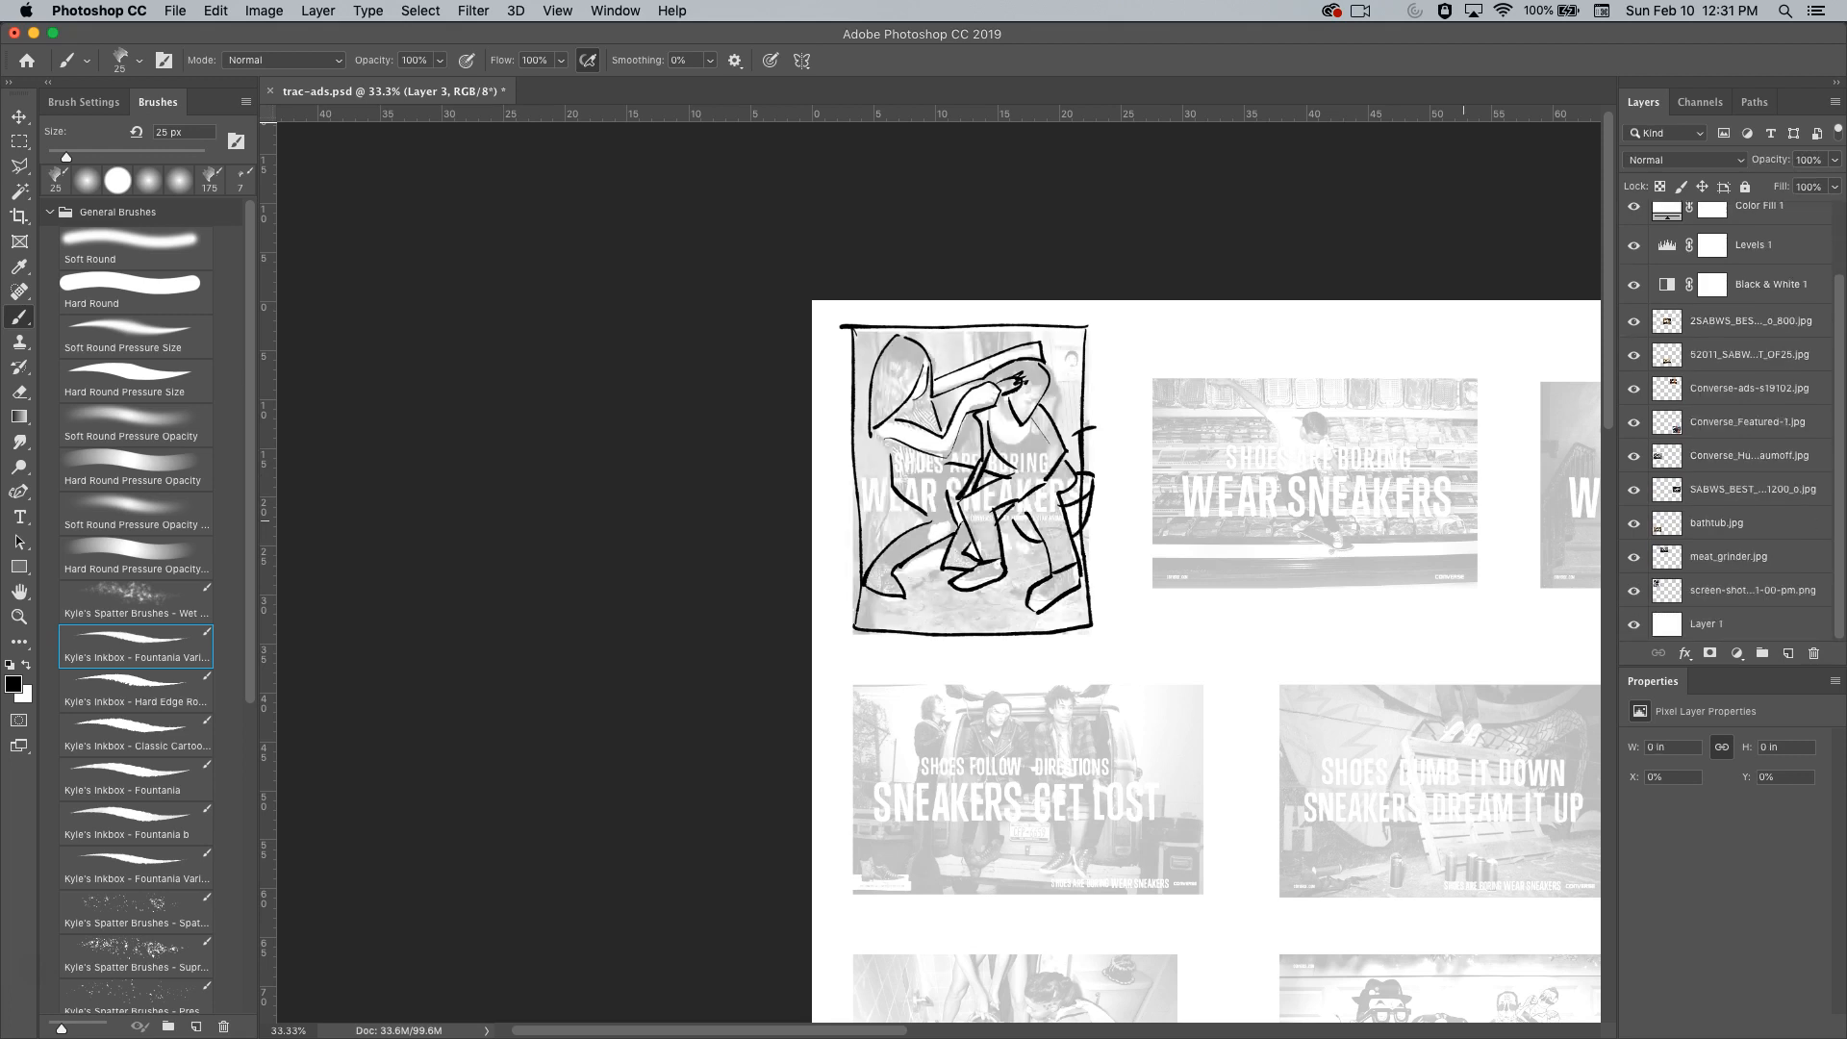
Merge all the ad image layers below the adjustments into a single layer.
left_click(1750, 321)
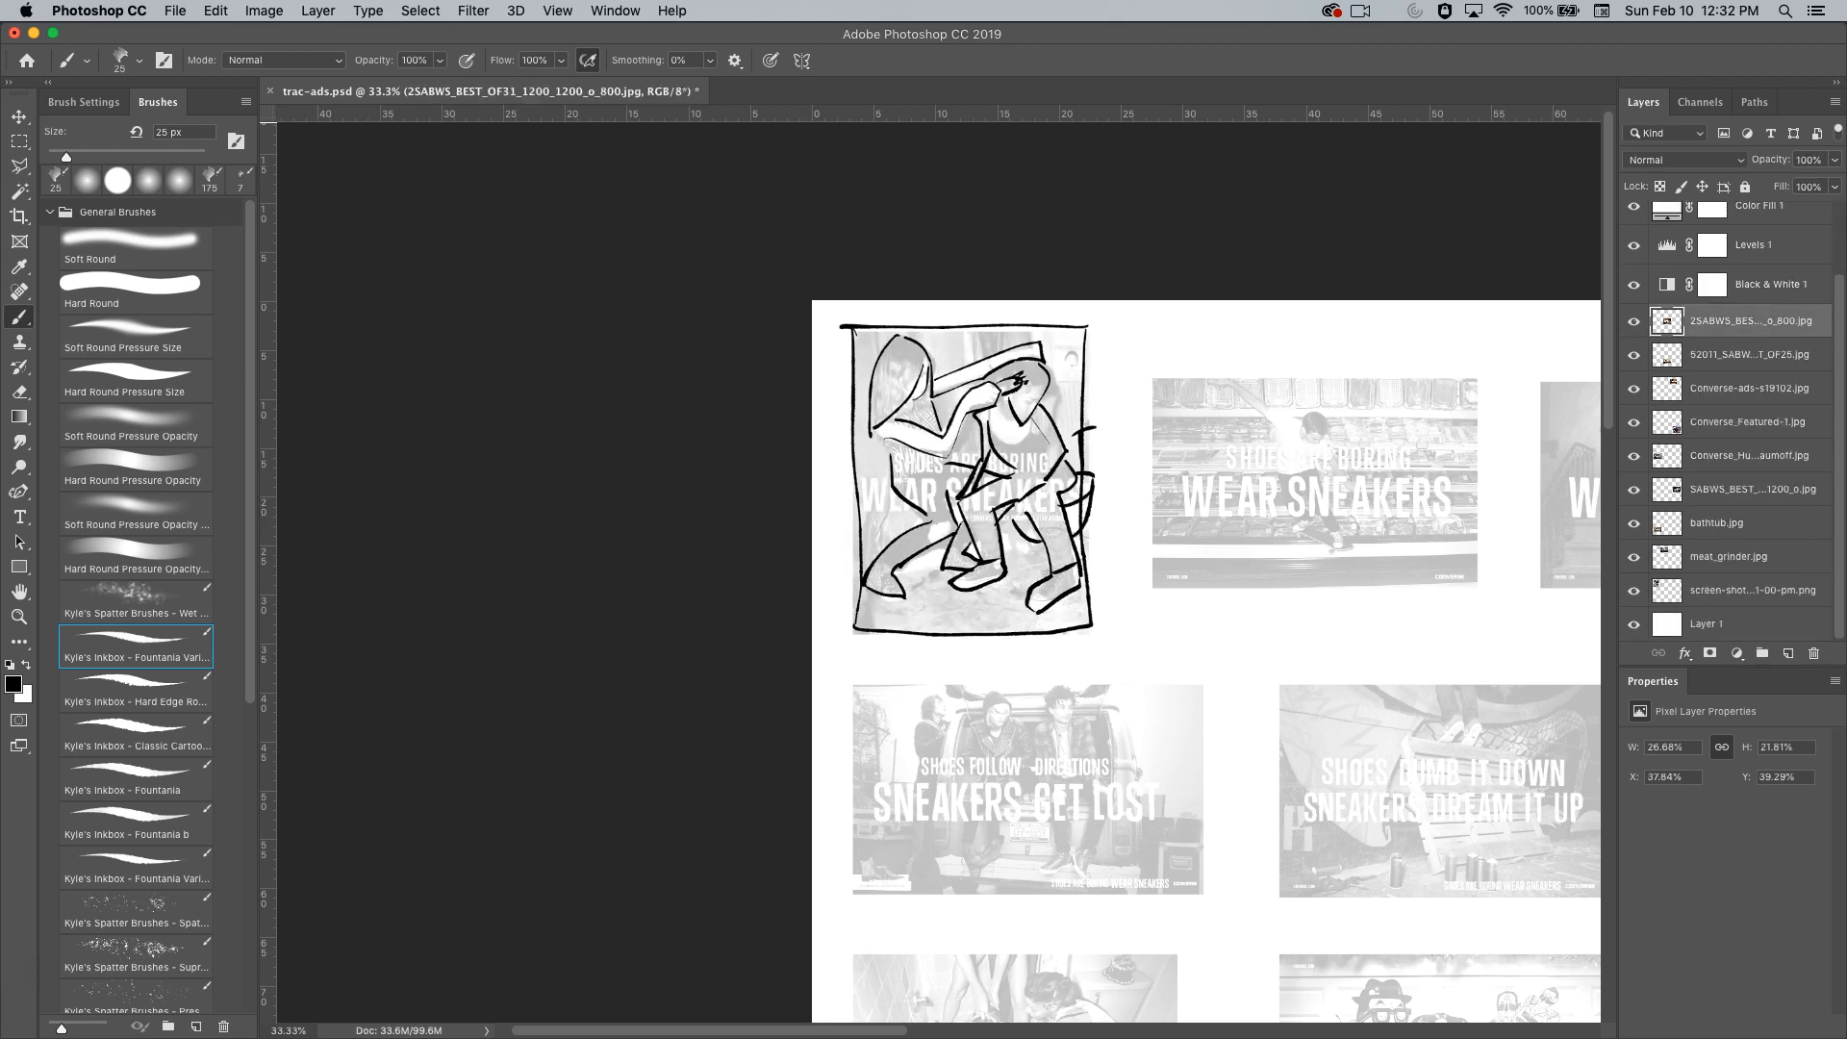
left_click(1752, 591, "shift")
key("super+e")
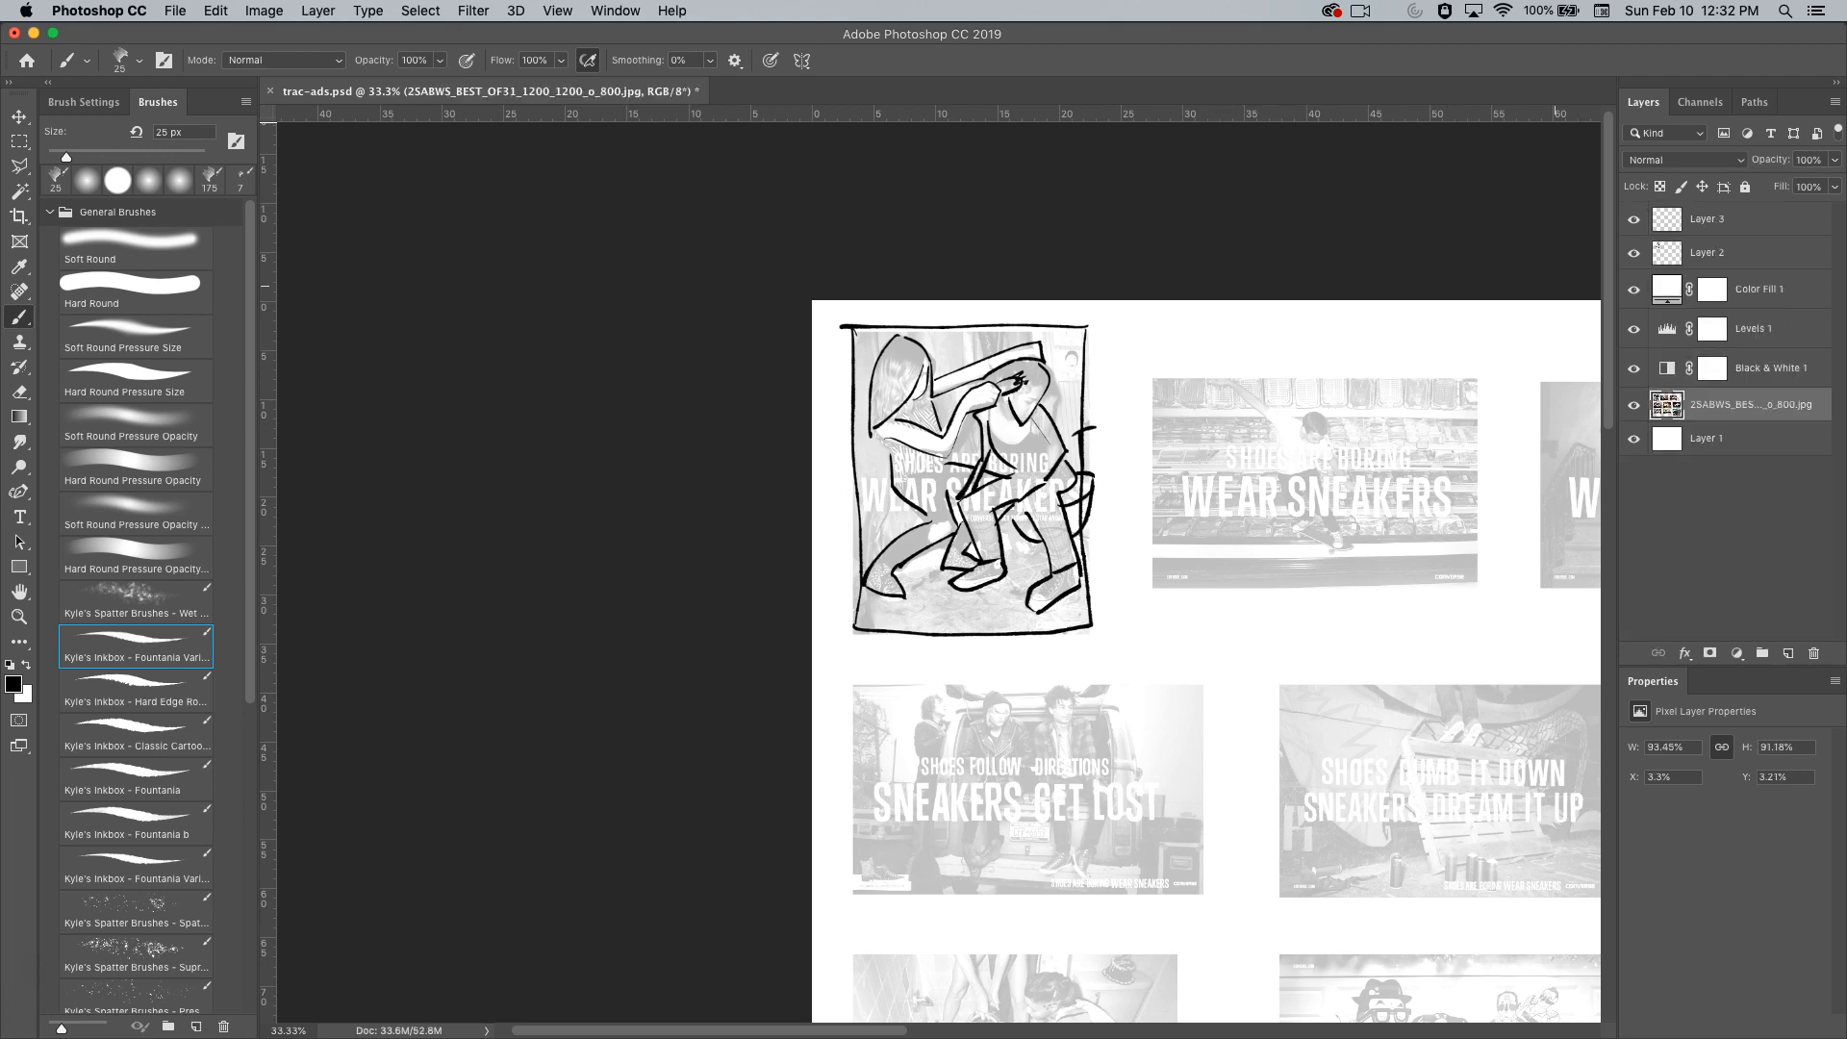
On Layer 3, block in the haircut ad's two headline lines as solid black bars.
left_click(1751, 219)
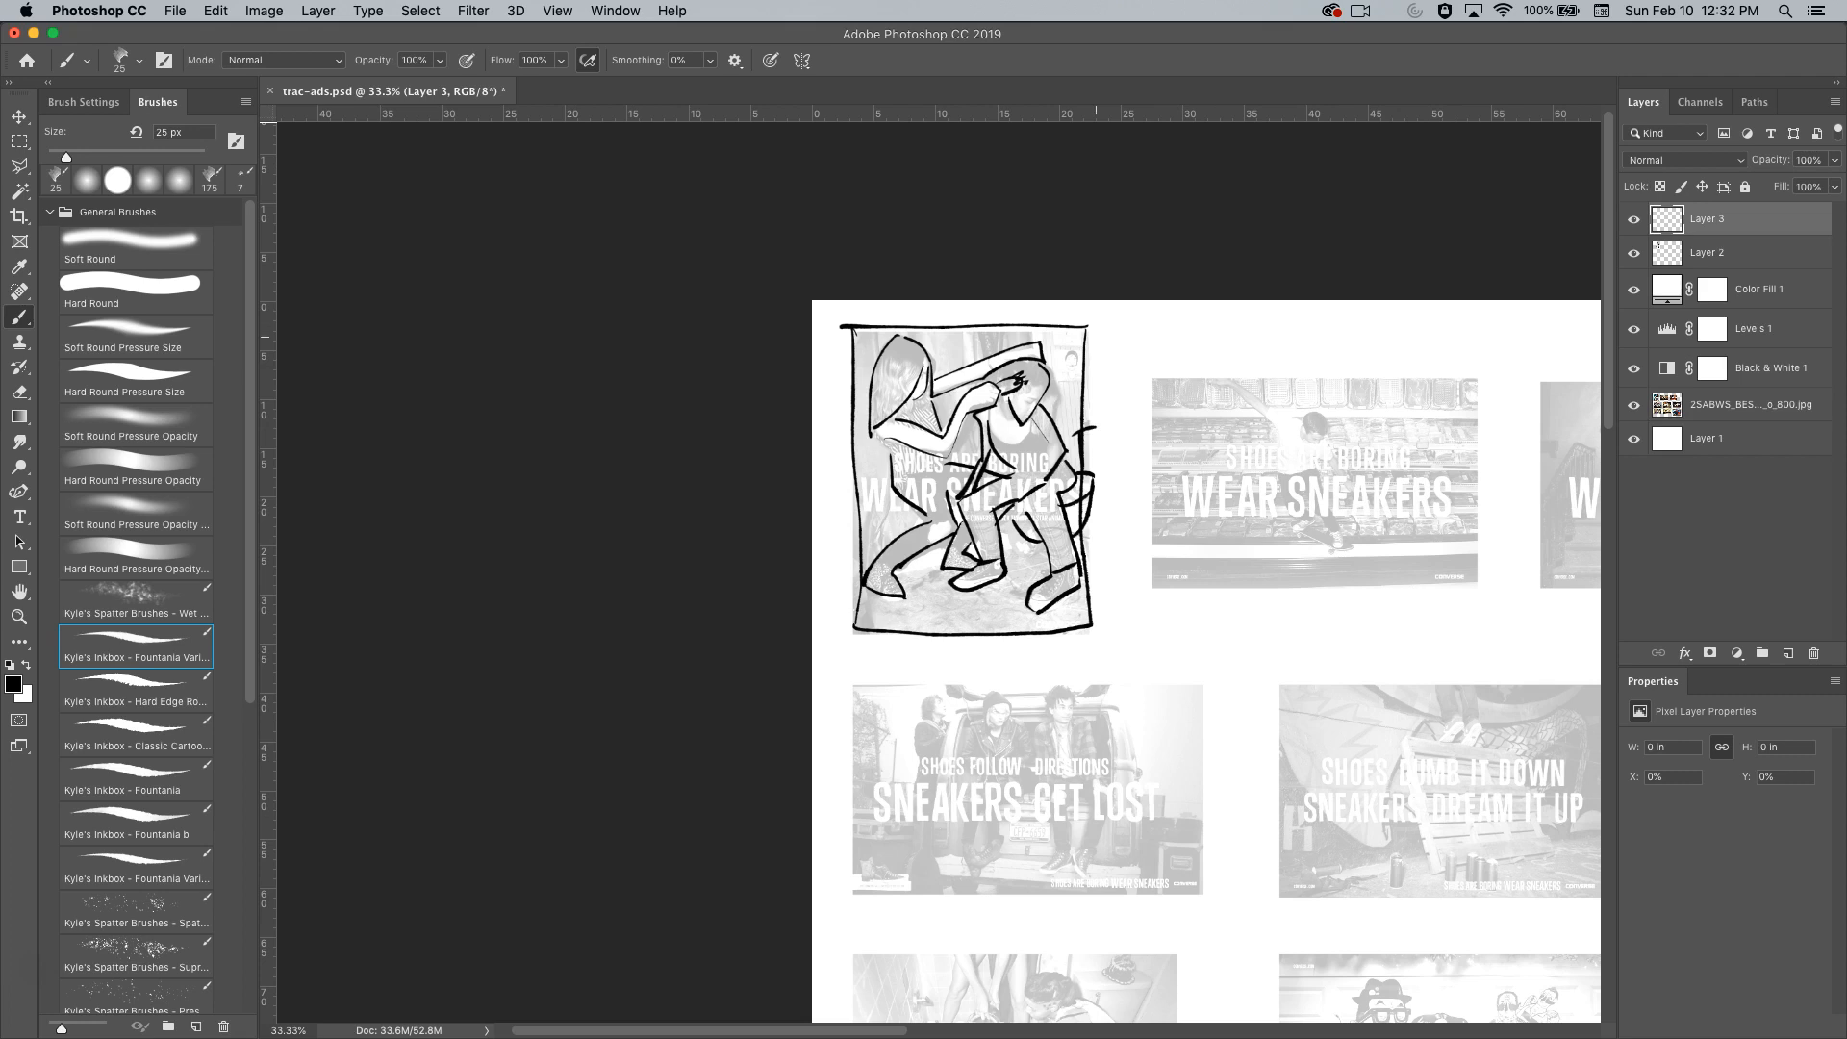
mouse_move(900, 450)
left_mouse_down()
mouse_move(1053, 445)
mouse_move(1000, 468)
mouse_move(902, 452)
mouse_move(862, 490)
mouse_move(1077, 519)
mouse_move(1078, 474)
mouse_move(869, 481)
mouse_move(958, 450)
mouse_move(909, 467)
mouse_move(1027, 460)
mouse_move(952, 458)
mouse_move(1048, 463)
mouse_move(875, 493)
mouse_move(895, 512)
mouse_move(1074, 509)
mouse_move(904, 490)
left_mouse_up()
left_click_drag(1039, 508, 1058, 508)
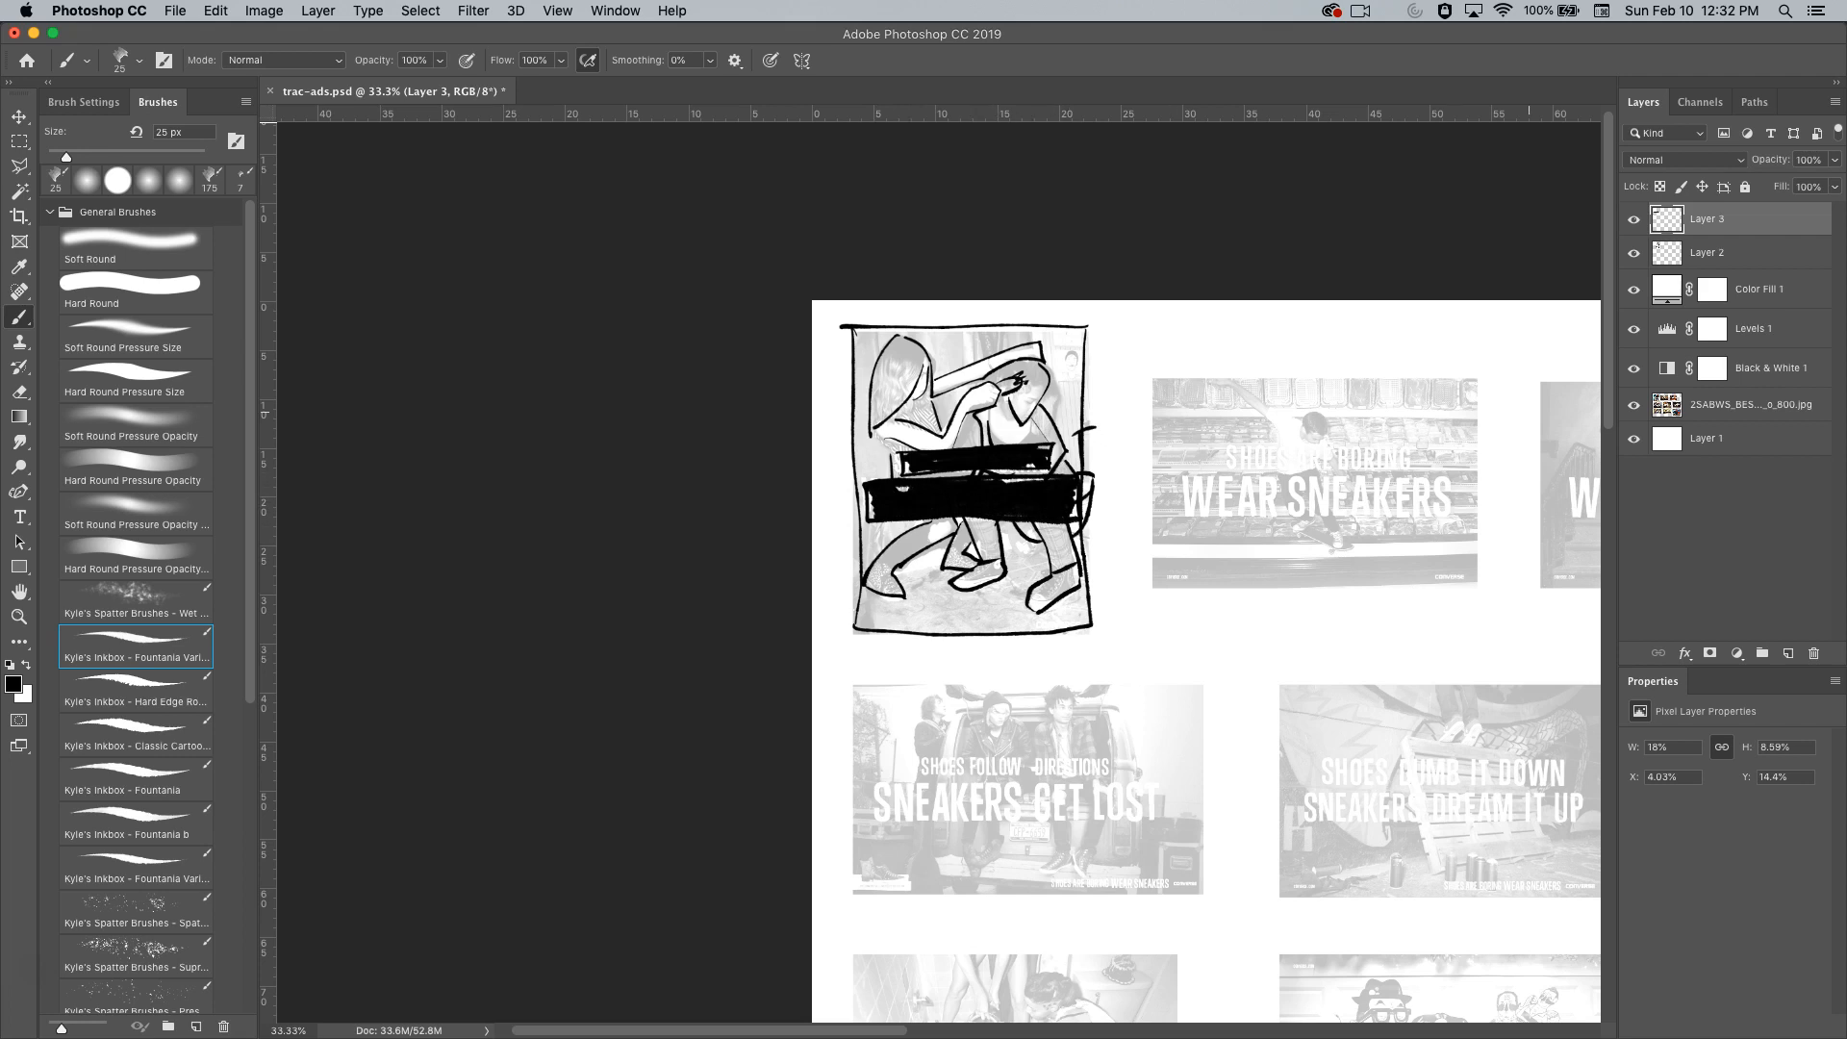
On Layer 2, trace the skateboarder, the horizontal shelf lines and the thick dark floor strip in the supermarket ad.
left_click(1722, 253)
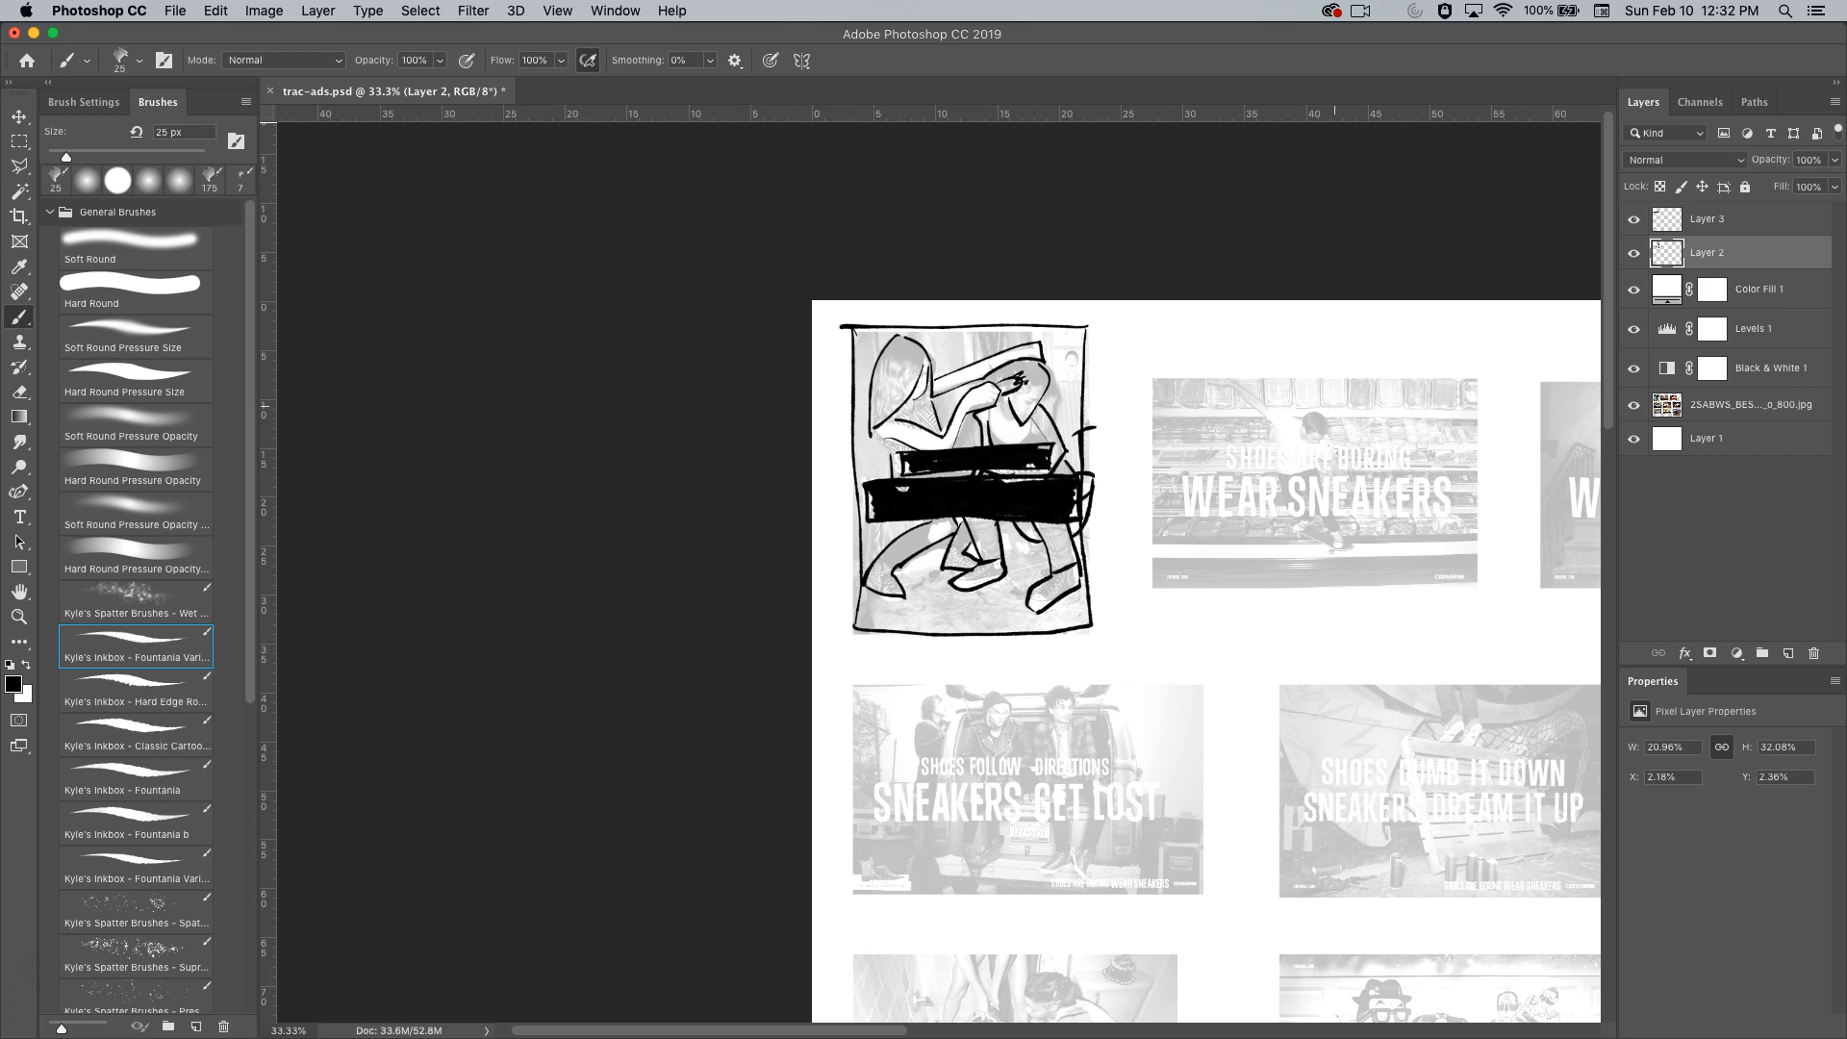
mouse_move(1229, 380)
left_mouse_down()
mouse_move(1304, 426)
mouse_move(1308, 411)
mouse_move(1368, 512)
mouse_move(1332, 458)
mouse_move(1276, 494)
mouse_move(1290, 525)
mouse_move(1350, 544)
mouse_move(1315, 471)
mouse_move(1332, 530)
mouse_move(1313, 520)
mouse_move(1353, 558)
mouse_move(1364, 544)
left_mouse_up()
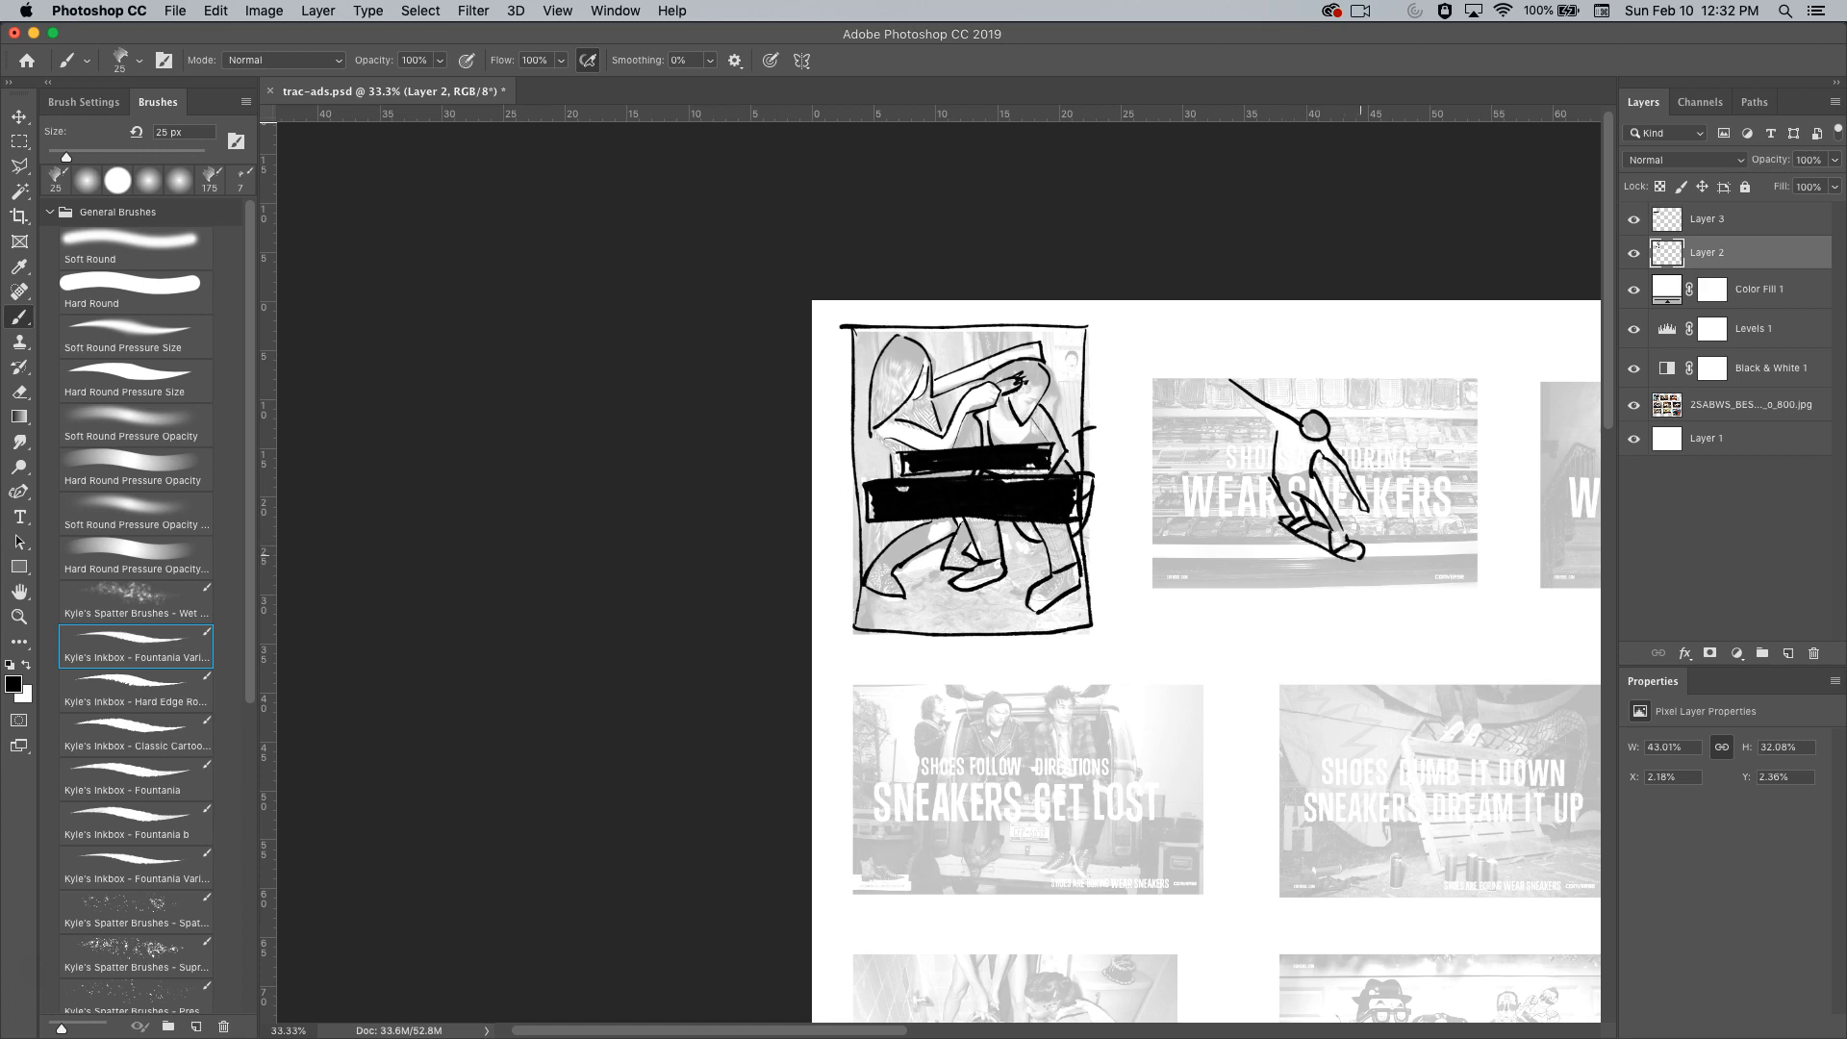
left_click_drag(1151, 542, 1479, 538)
left_click_drag(1151, 512, 1423, 510)
mouse_move(1157, 477)
left_mouse_down()
mouse_move(1509, 473)
mouse_move(1489, 444)
left_mouse_up()
left_click_drag(1149, 418, 1486, 422)
left_click_drag(1193, 376, 1273, 427)
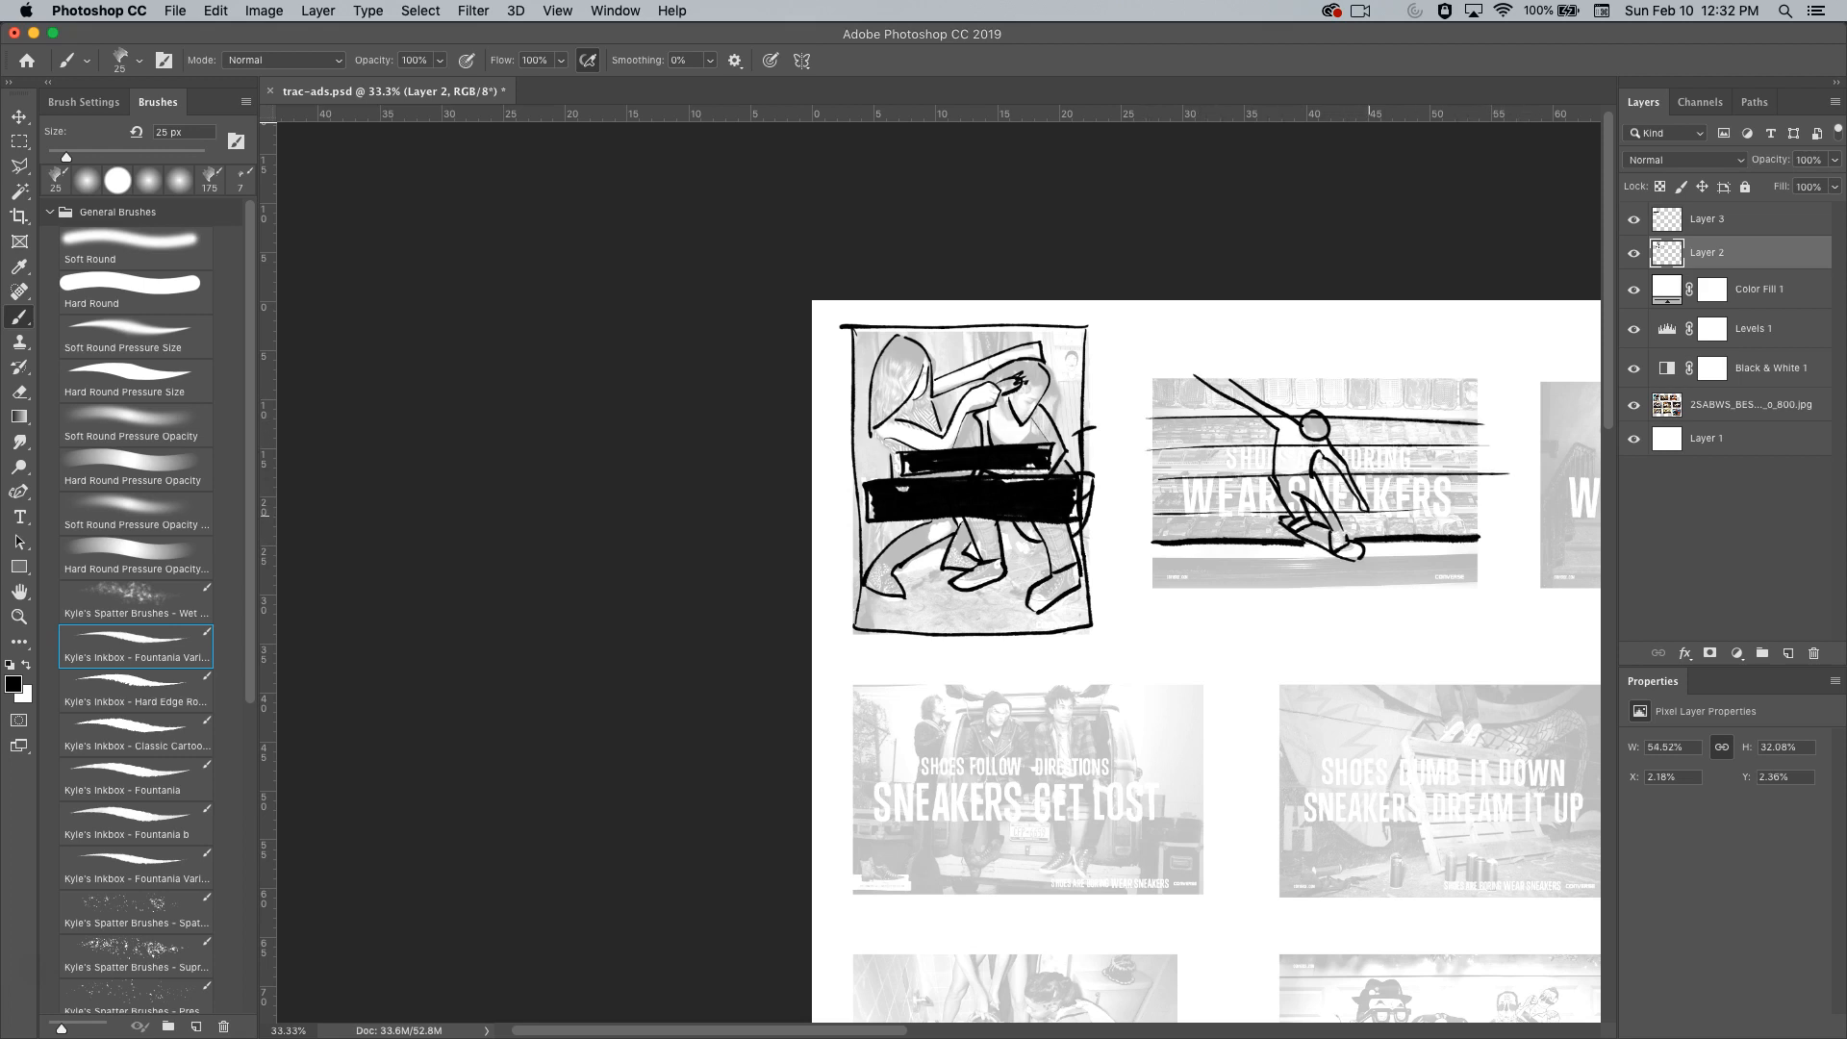
mouse_move(1151, 567)
left_mouse_down()
mouse_move(1495, 561)
mouse_move(1481, 577)
left_mouse_up()
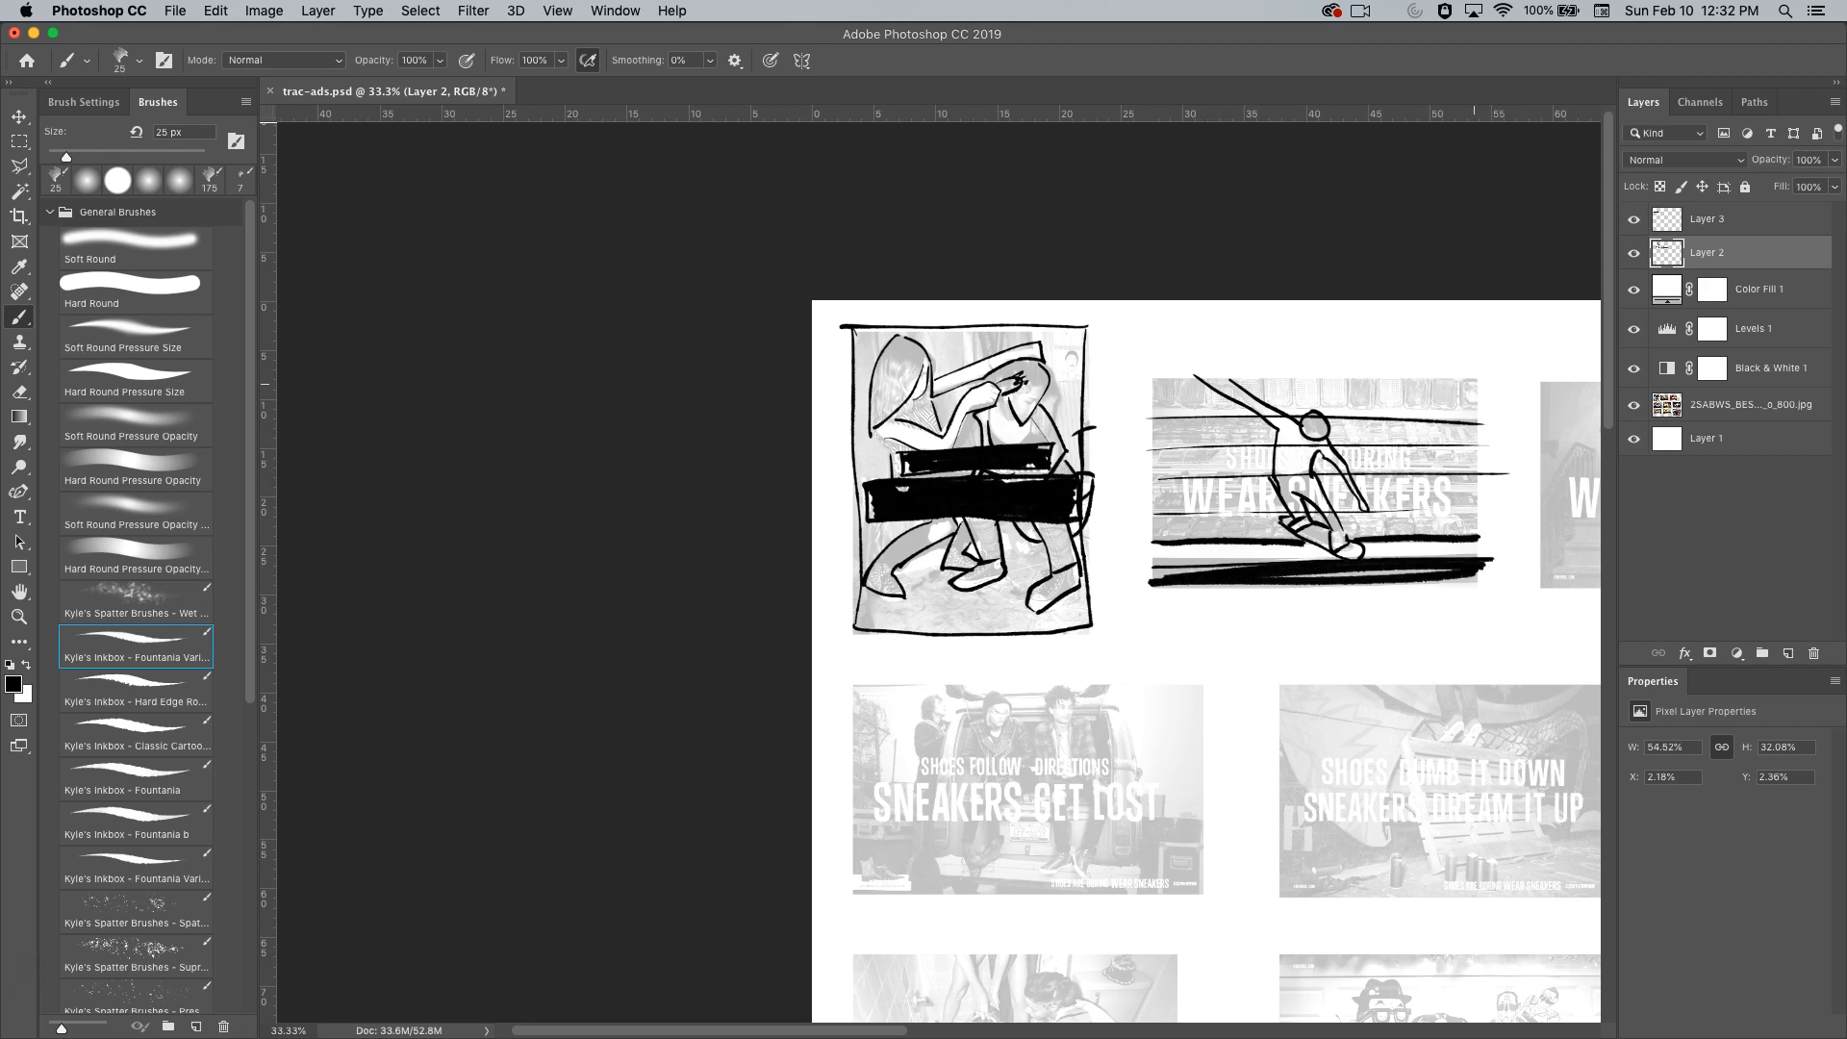
Duplicate the Layer 3 headline bars onto the headline of the skateboarder ad.
left_click(1709, 219)
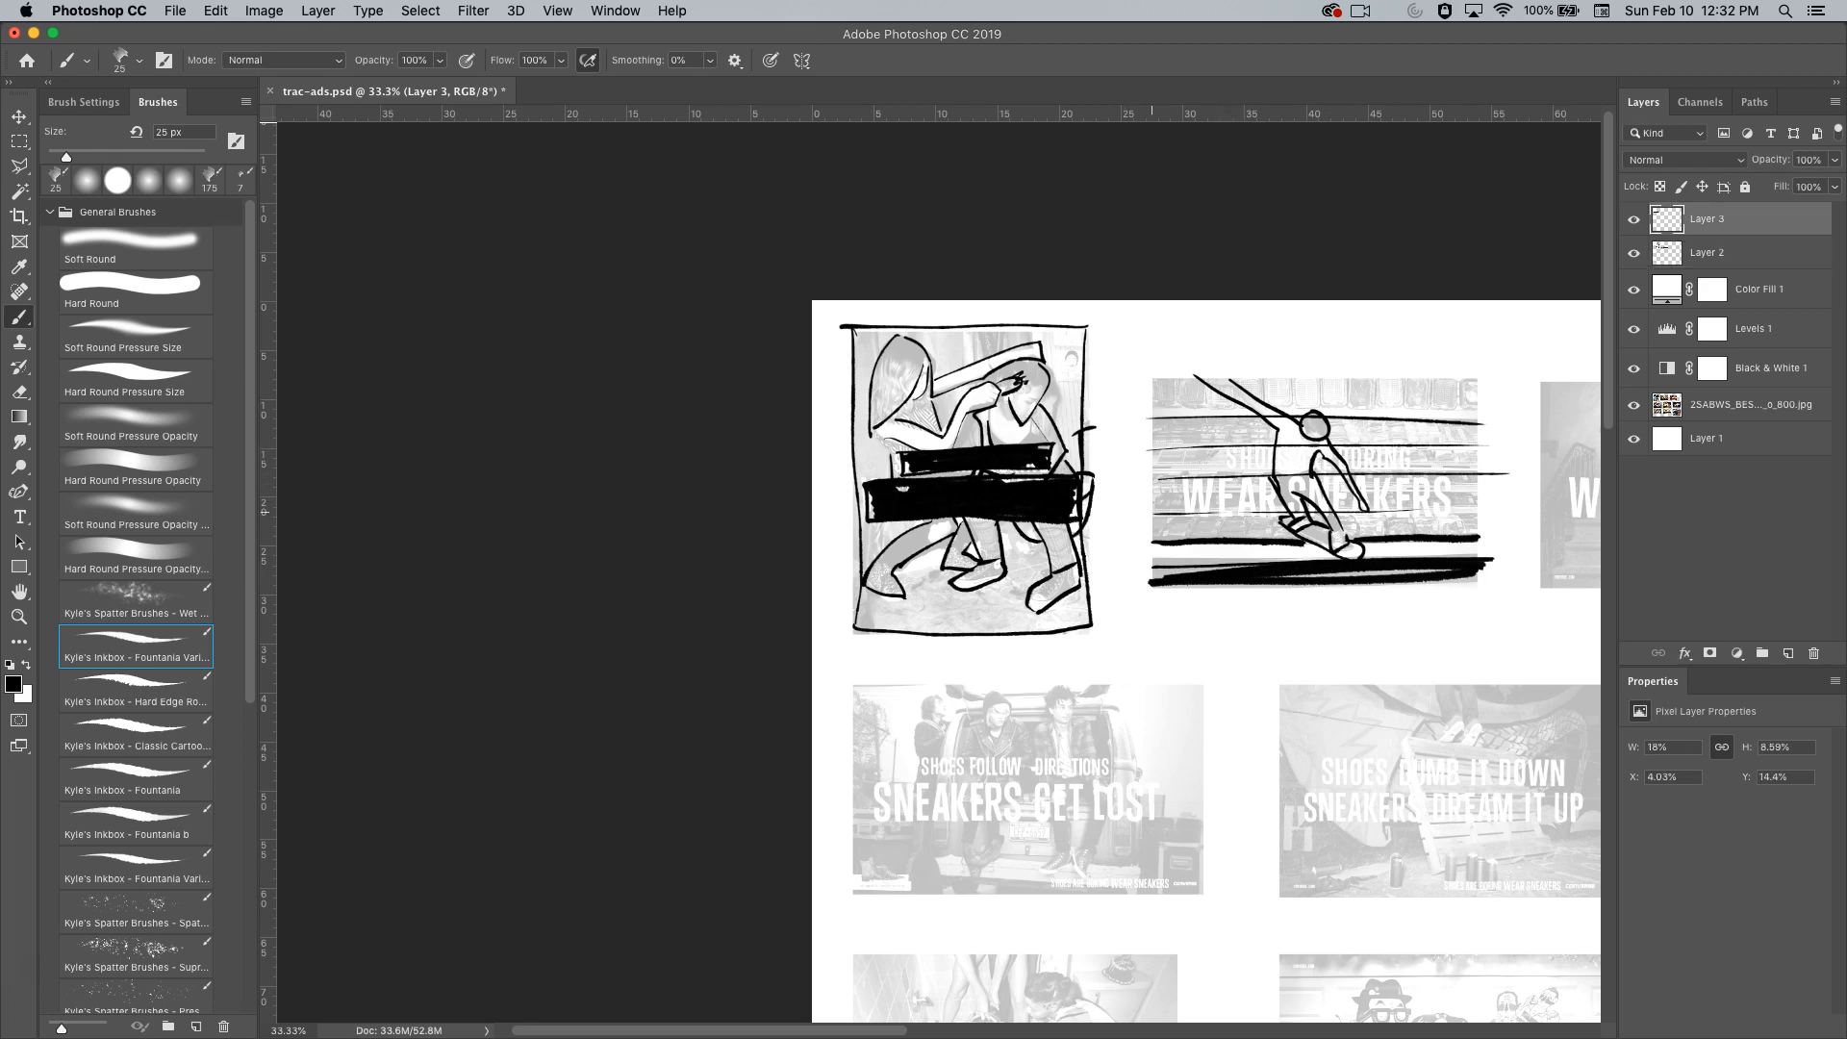
key("v")
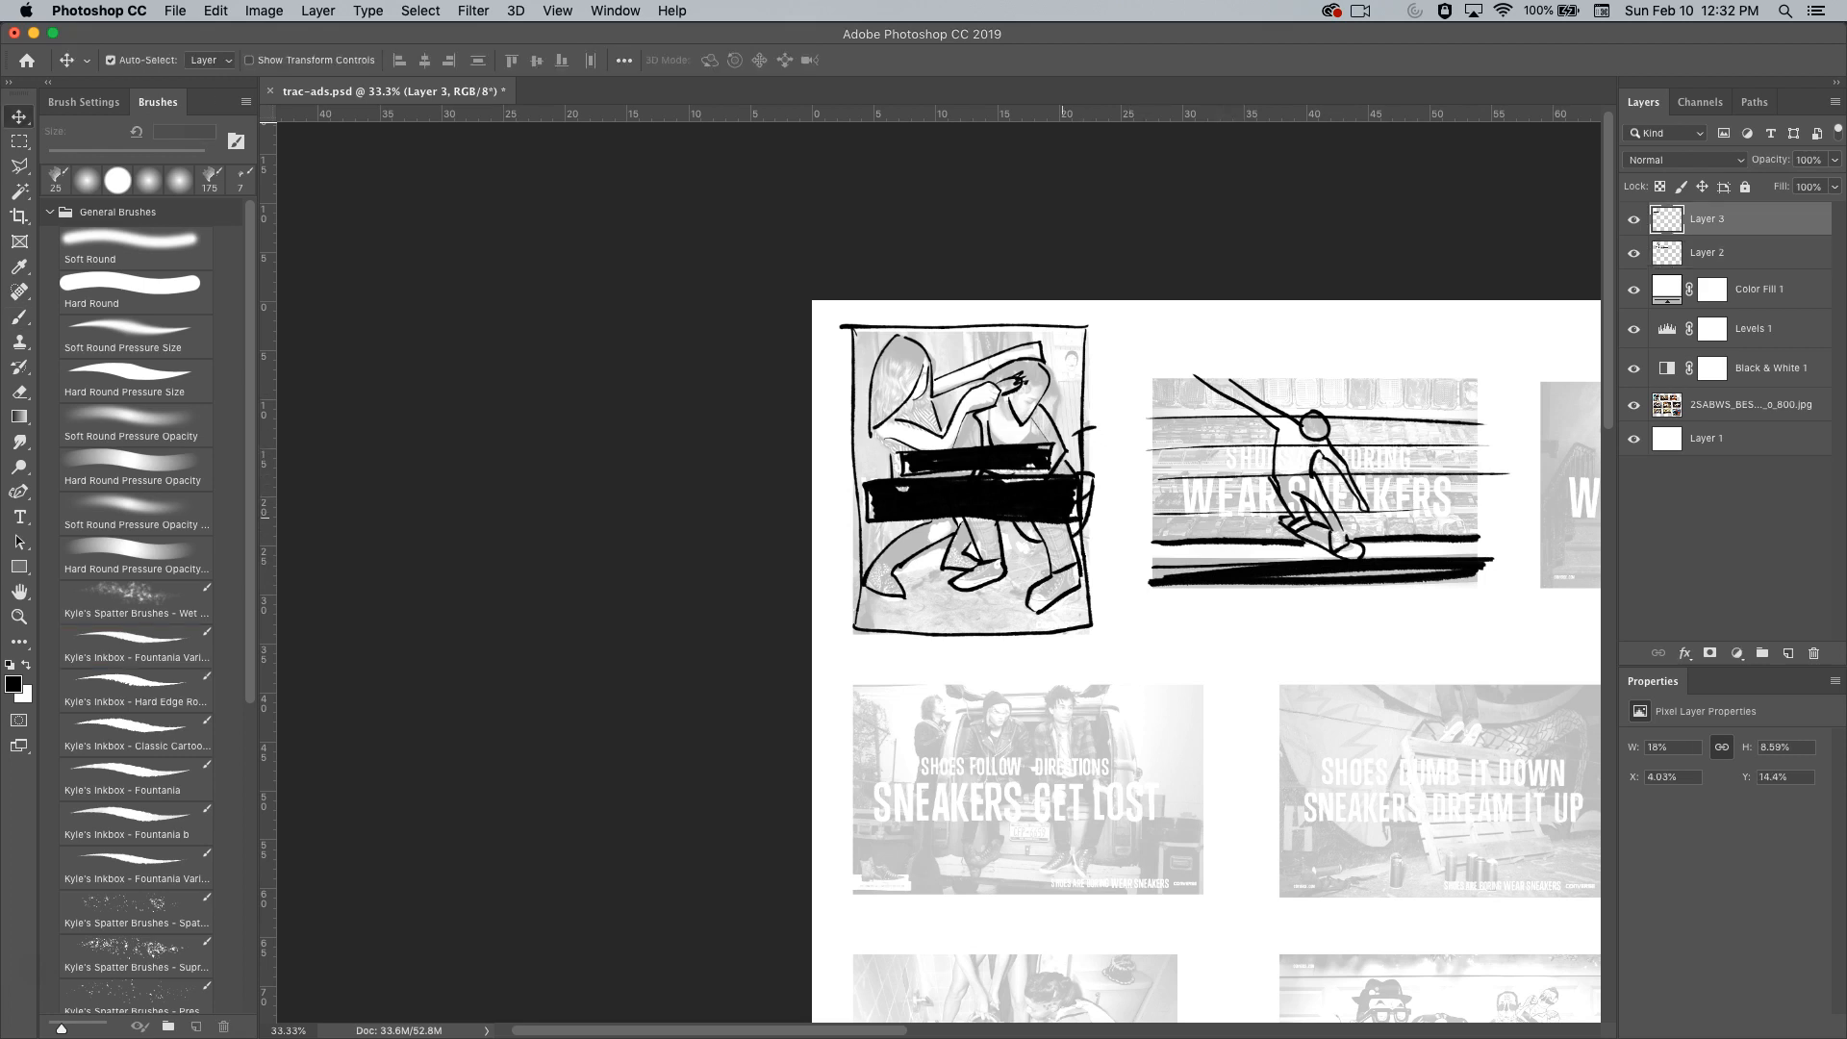
left_click(1633, 220)
left_click(1633, 219)
left_click_drag(966, 460, 1301, 459)
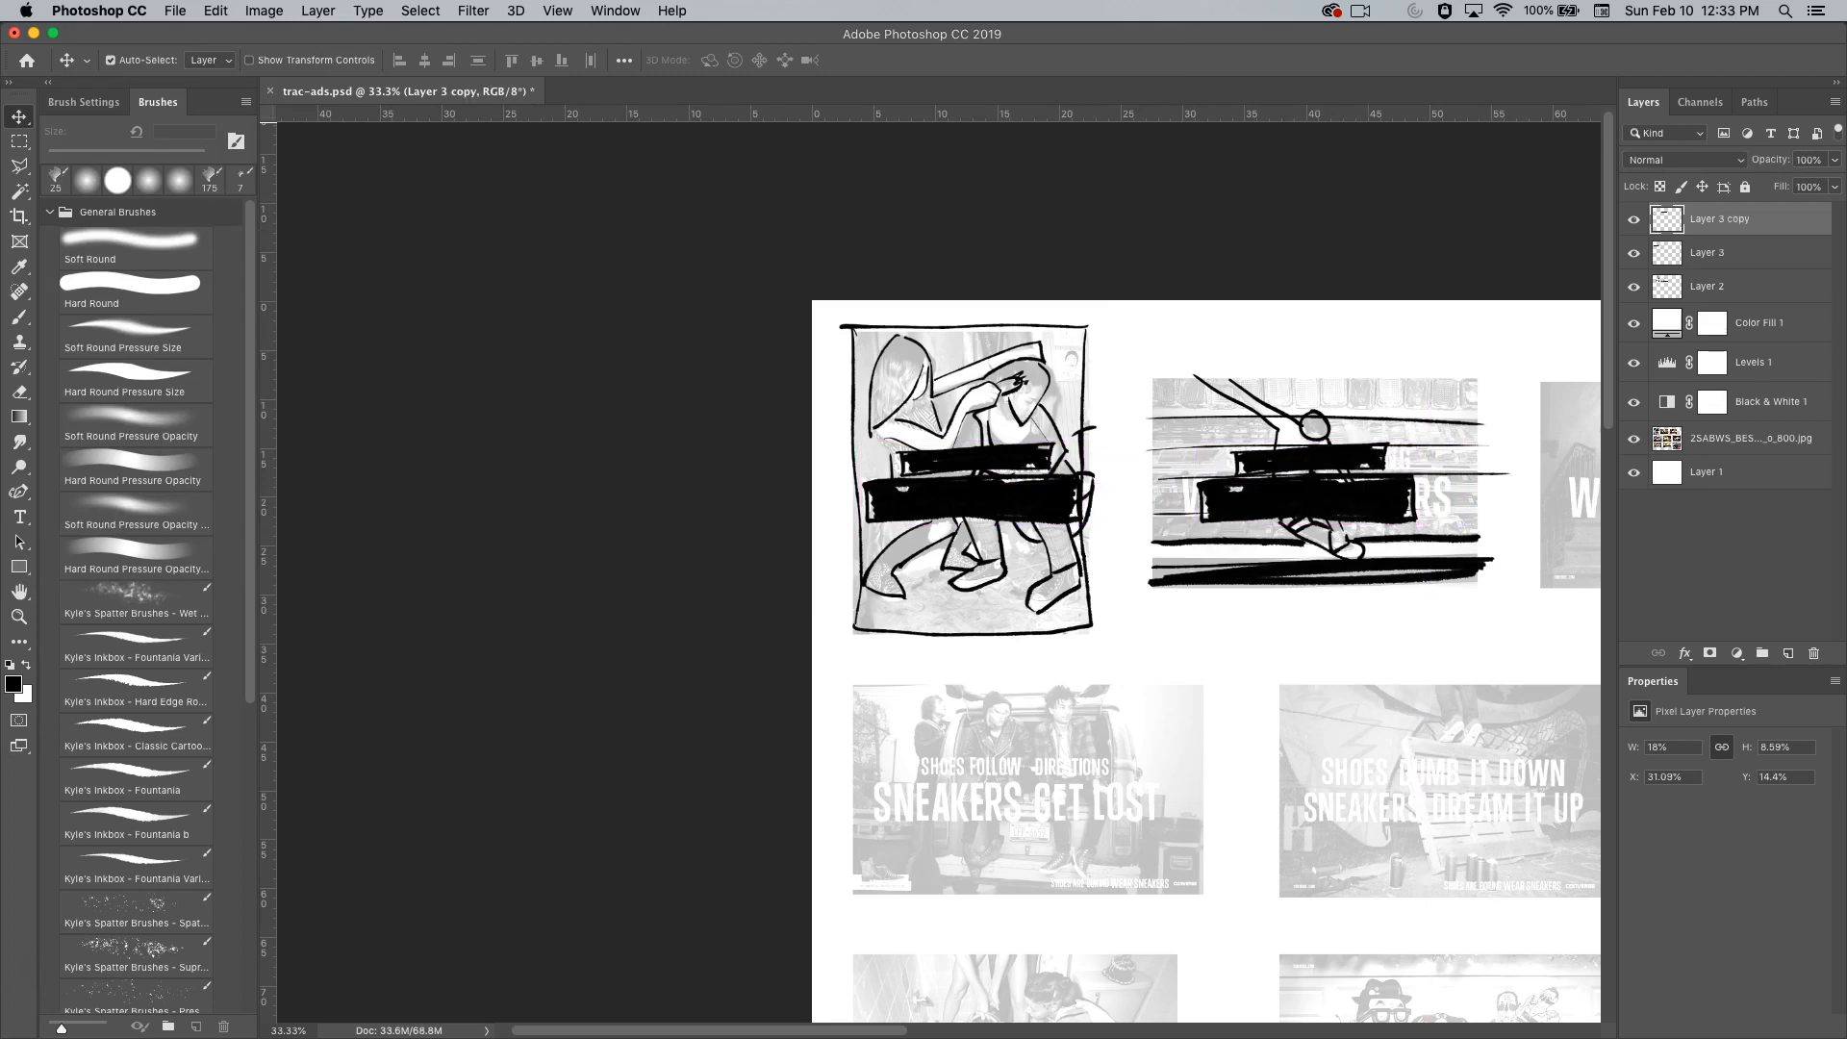
On Layer 2, outline the rectangular frame of the skateboarder ad with the brush.
key("alt+bracketleft")
key("alt+bracketleft")
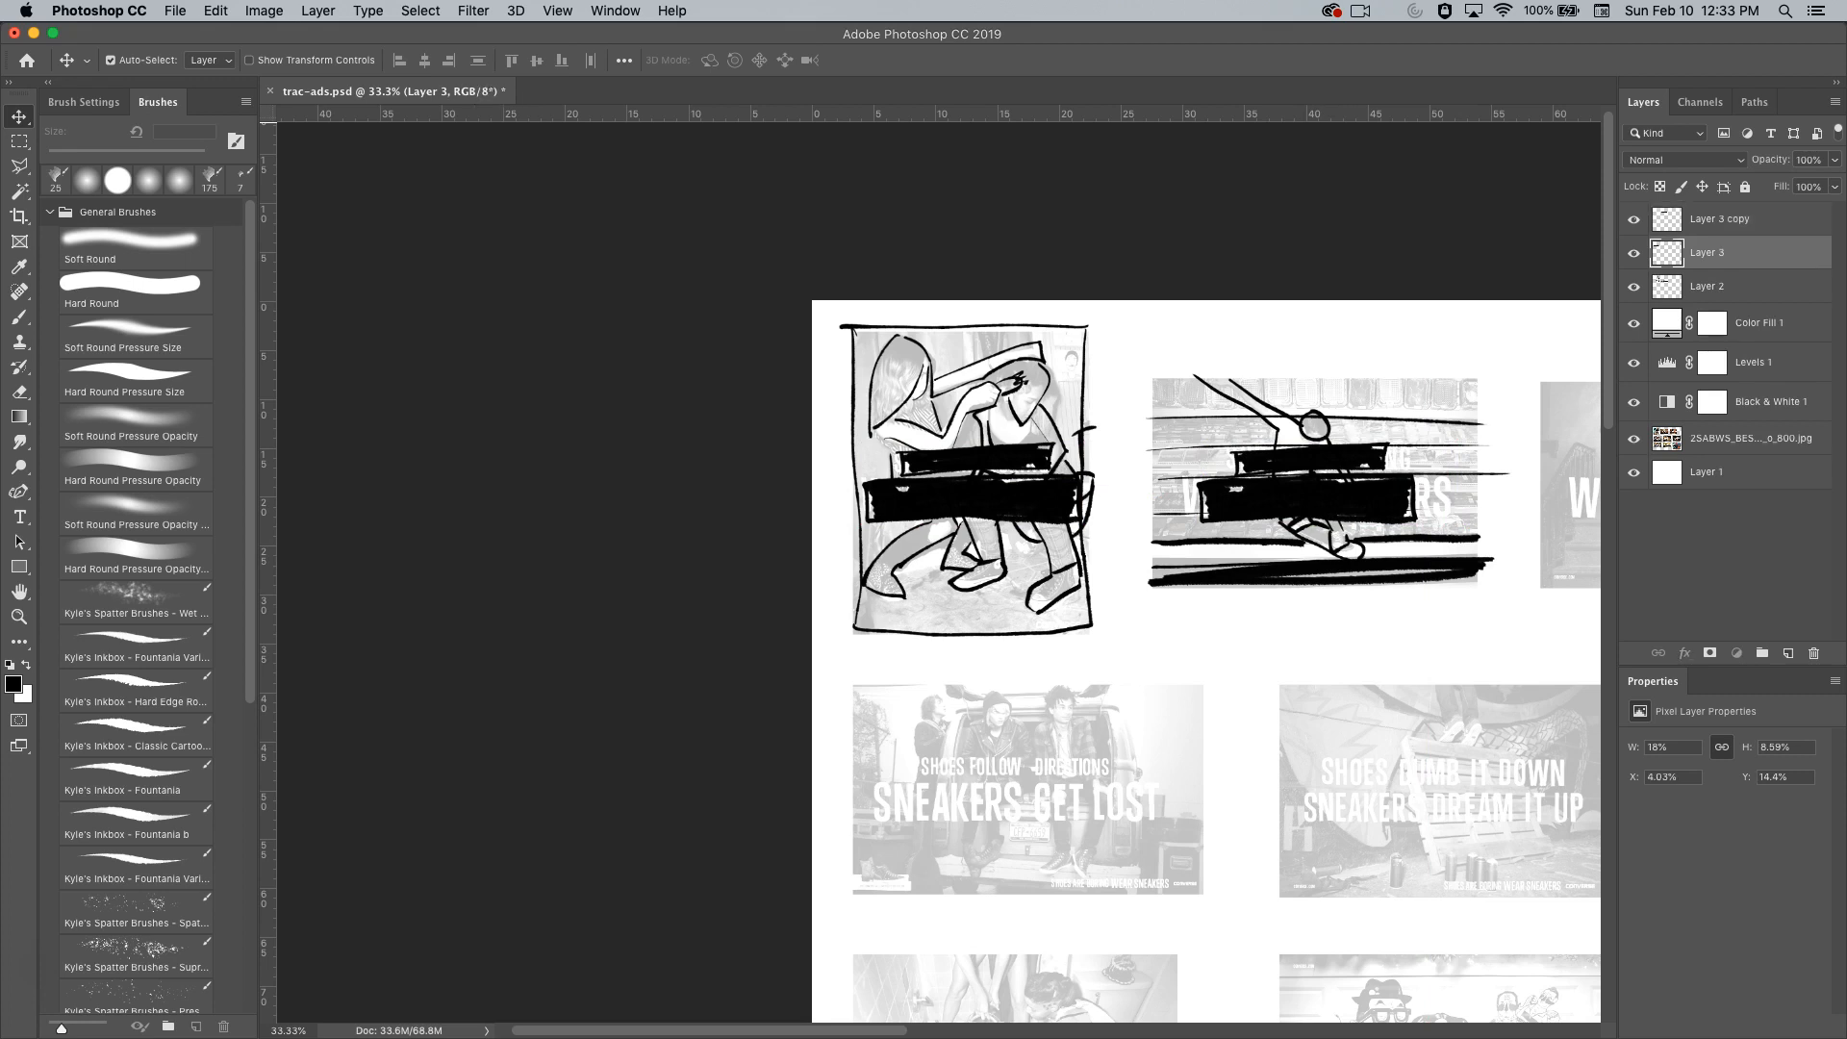
key("b")
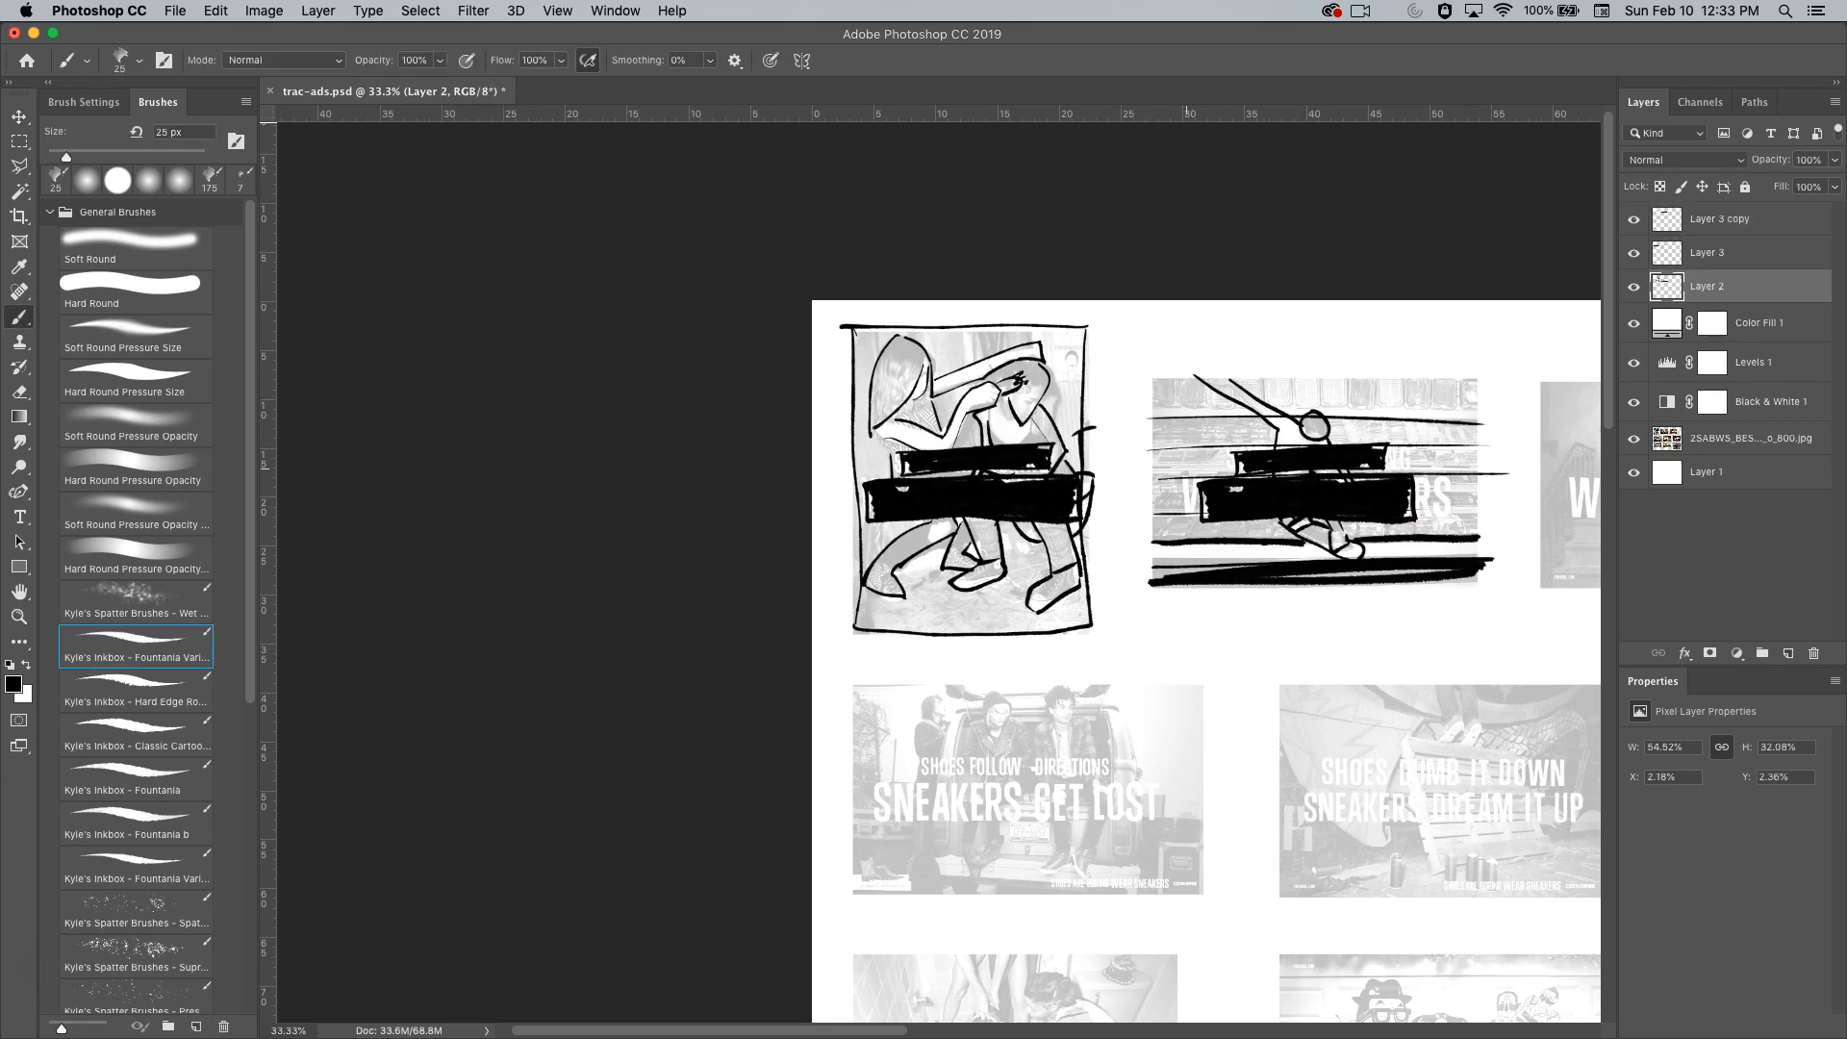
mouse_move(1152, 371)
left_mouse_down()
mouse_move(1152, 583)
mouse_move(1310, 373)
mouse_move(1496, 375)
mouse_move(1482, 566)
left_mouse_up()
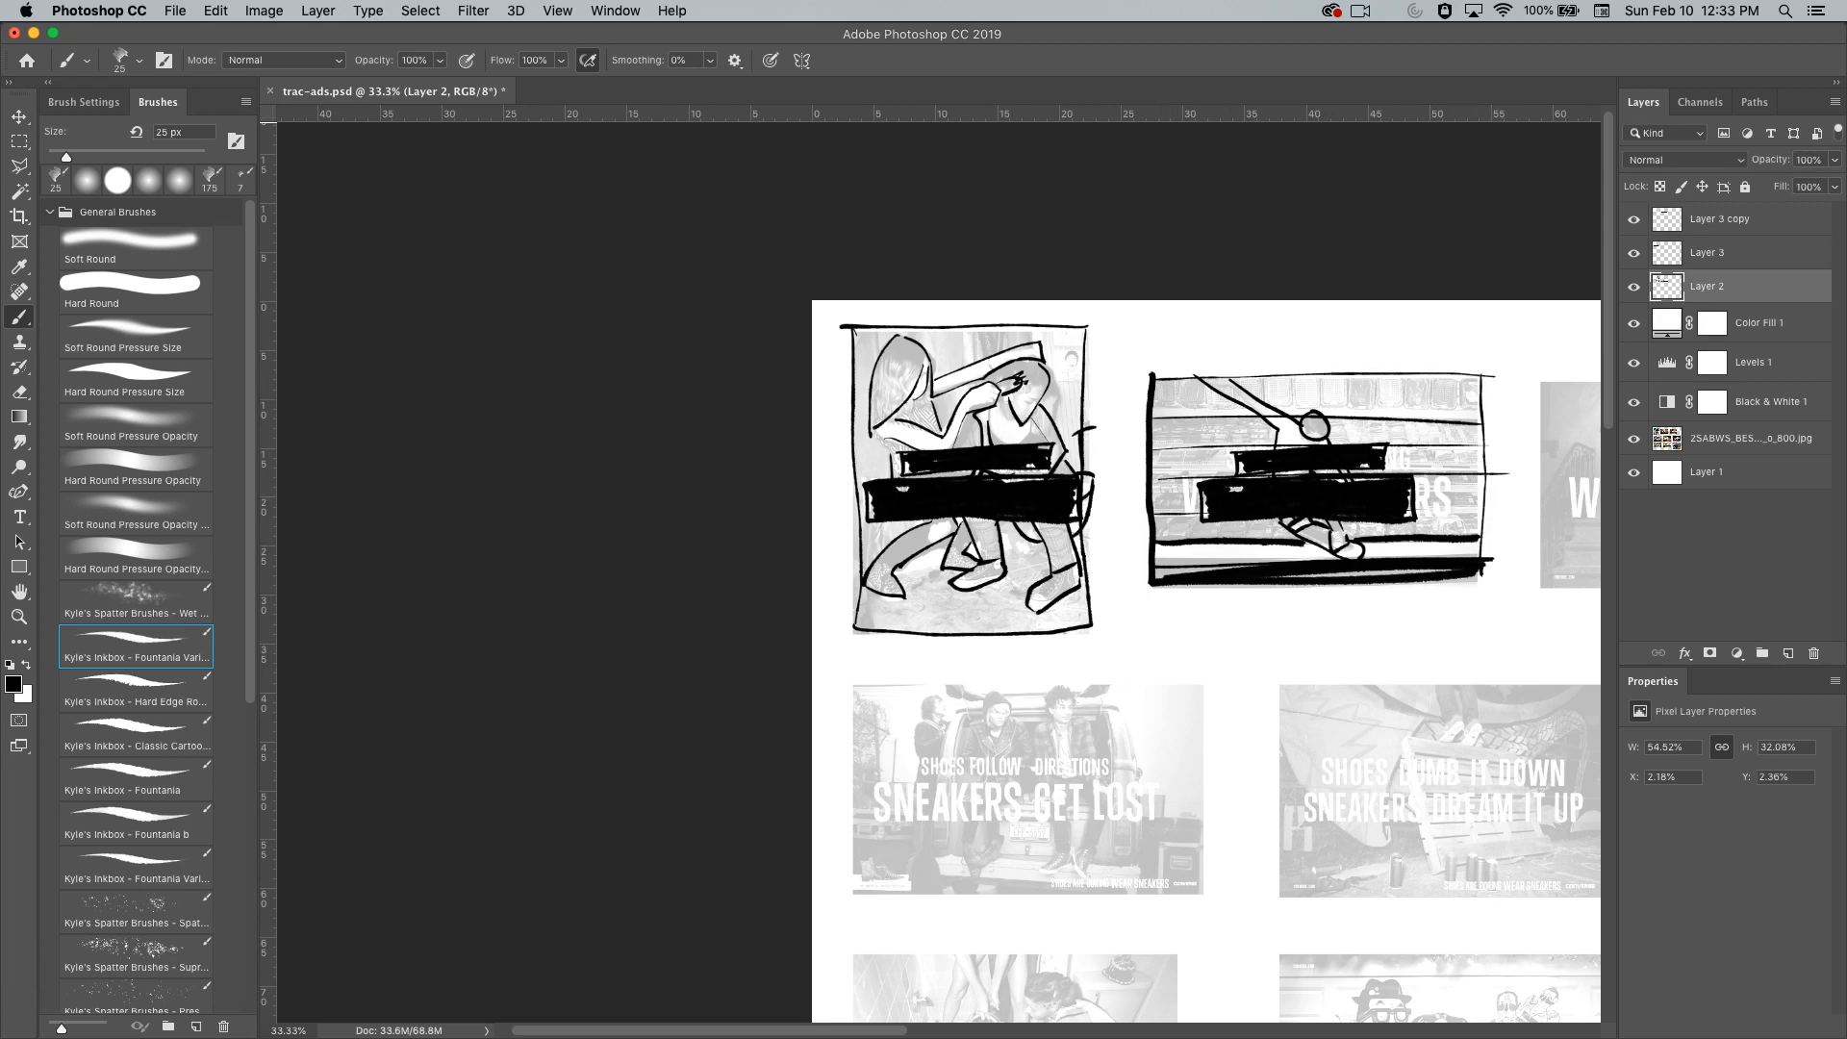
Hide the merged ad photos and compare the two sketches with and without their headline bars.
left_click(1633, 438)
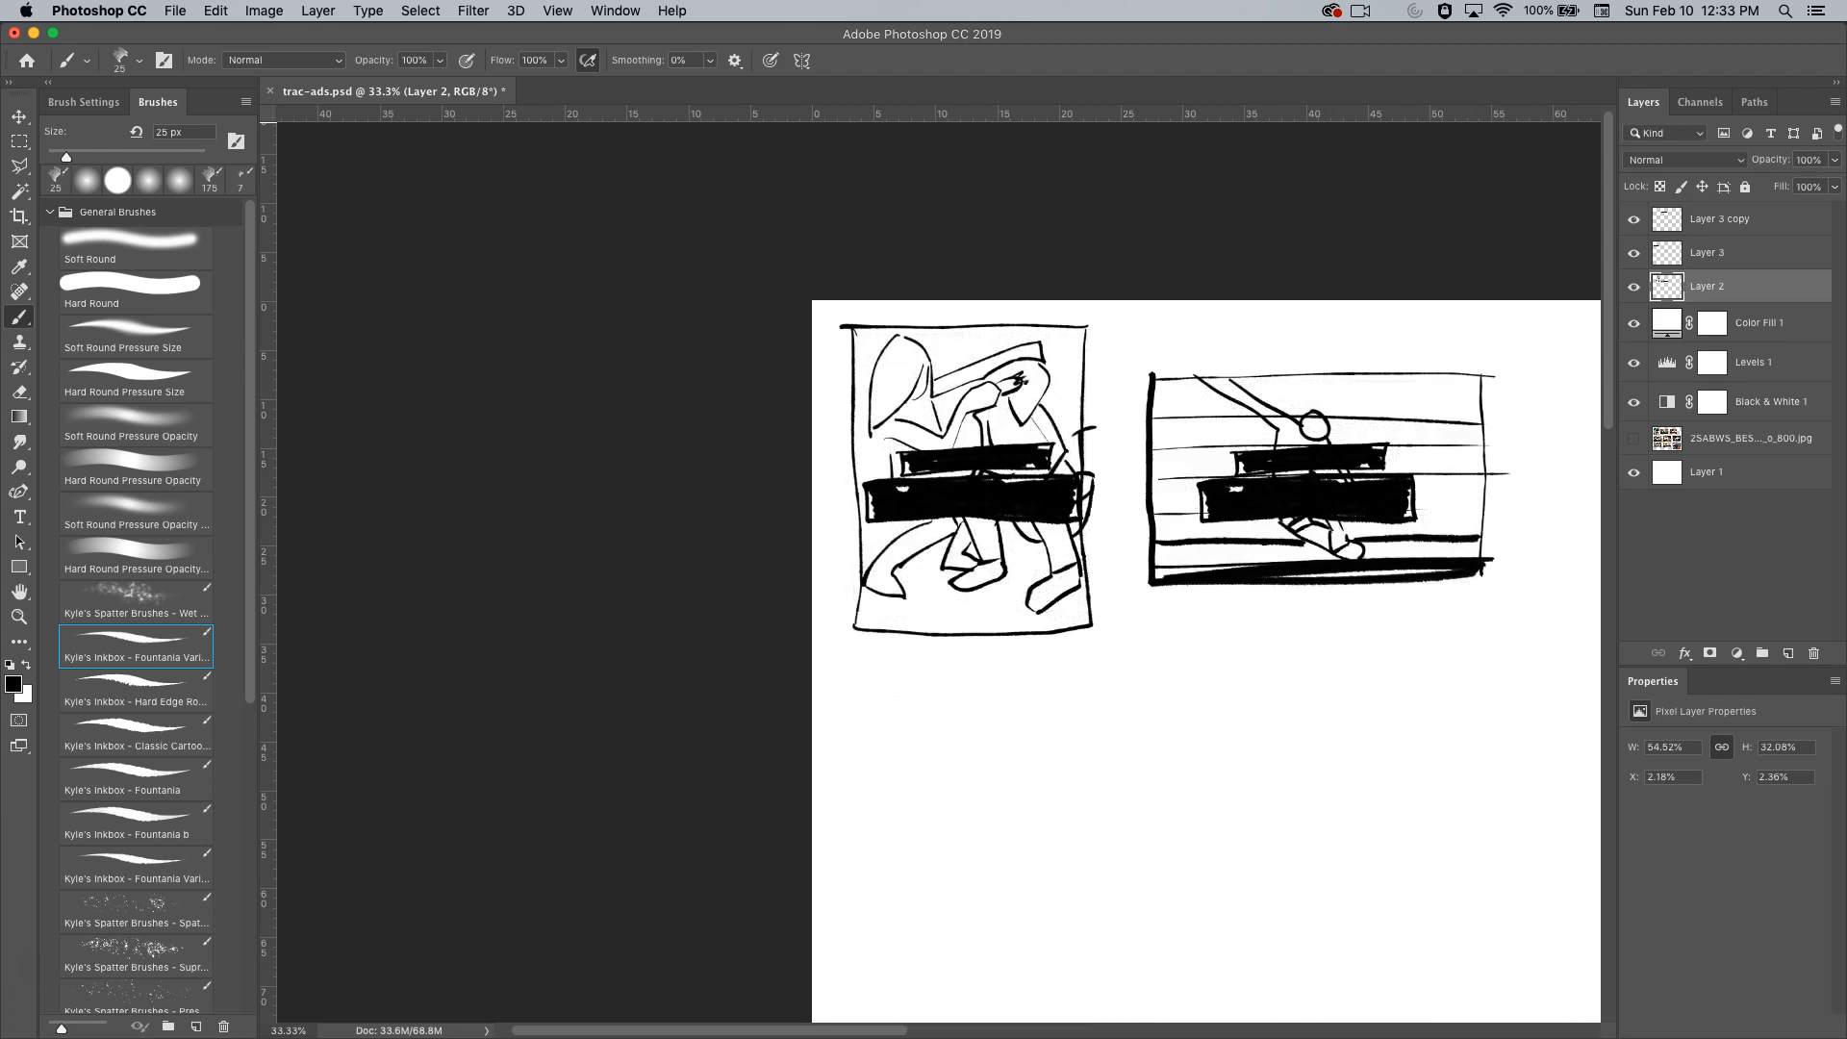
left_click(1634, 220)
left_click(1634, 253)
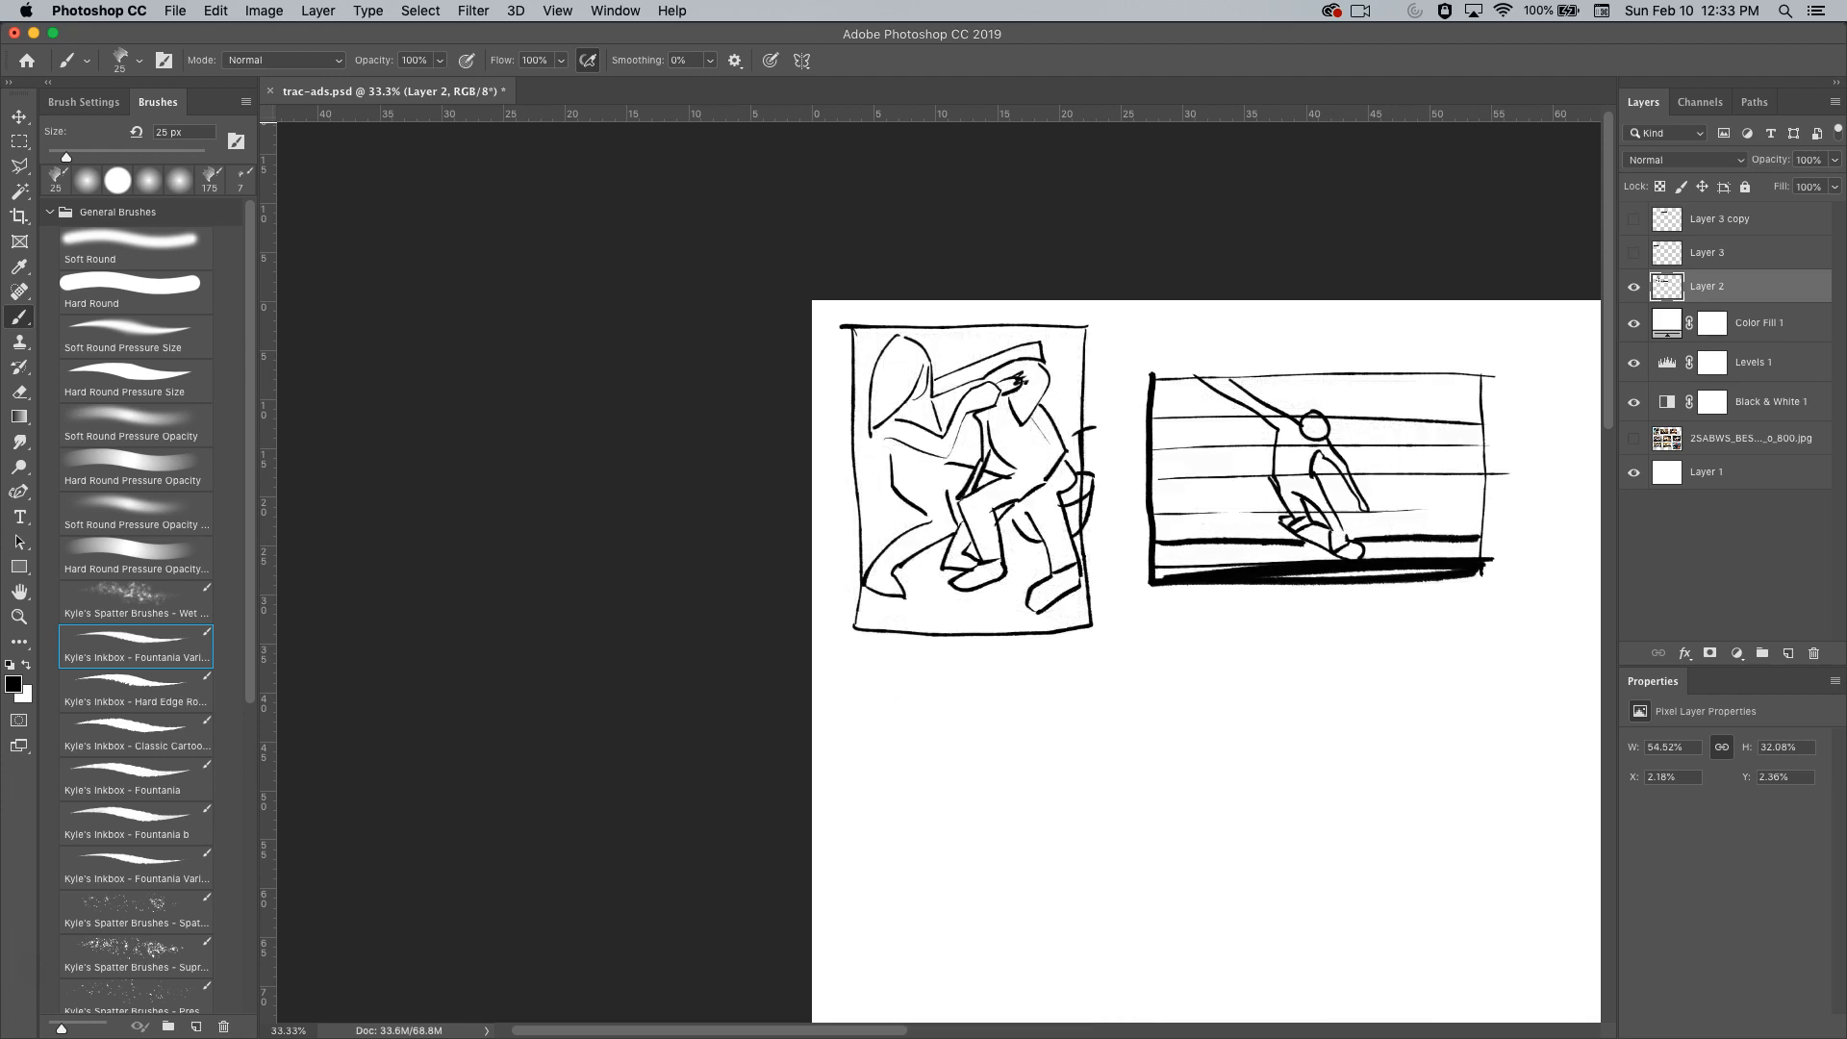
left_click(1633, 253)
left_click(1633, 219)
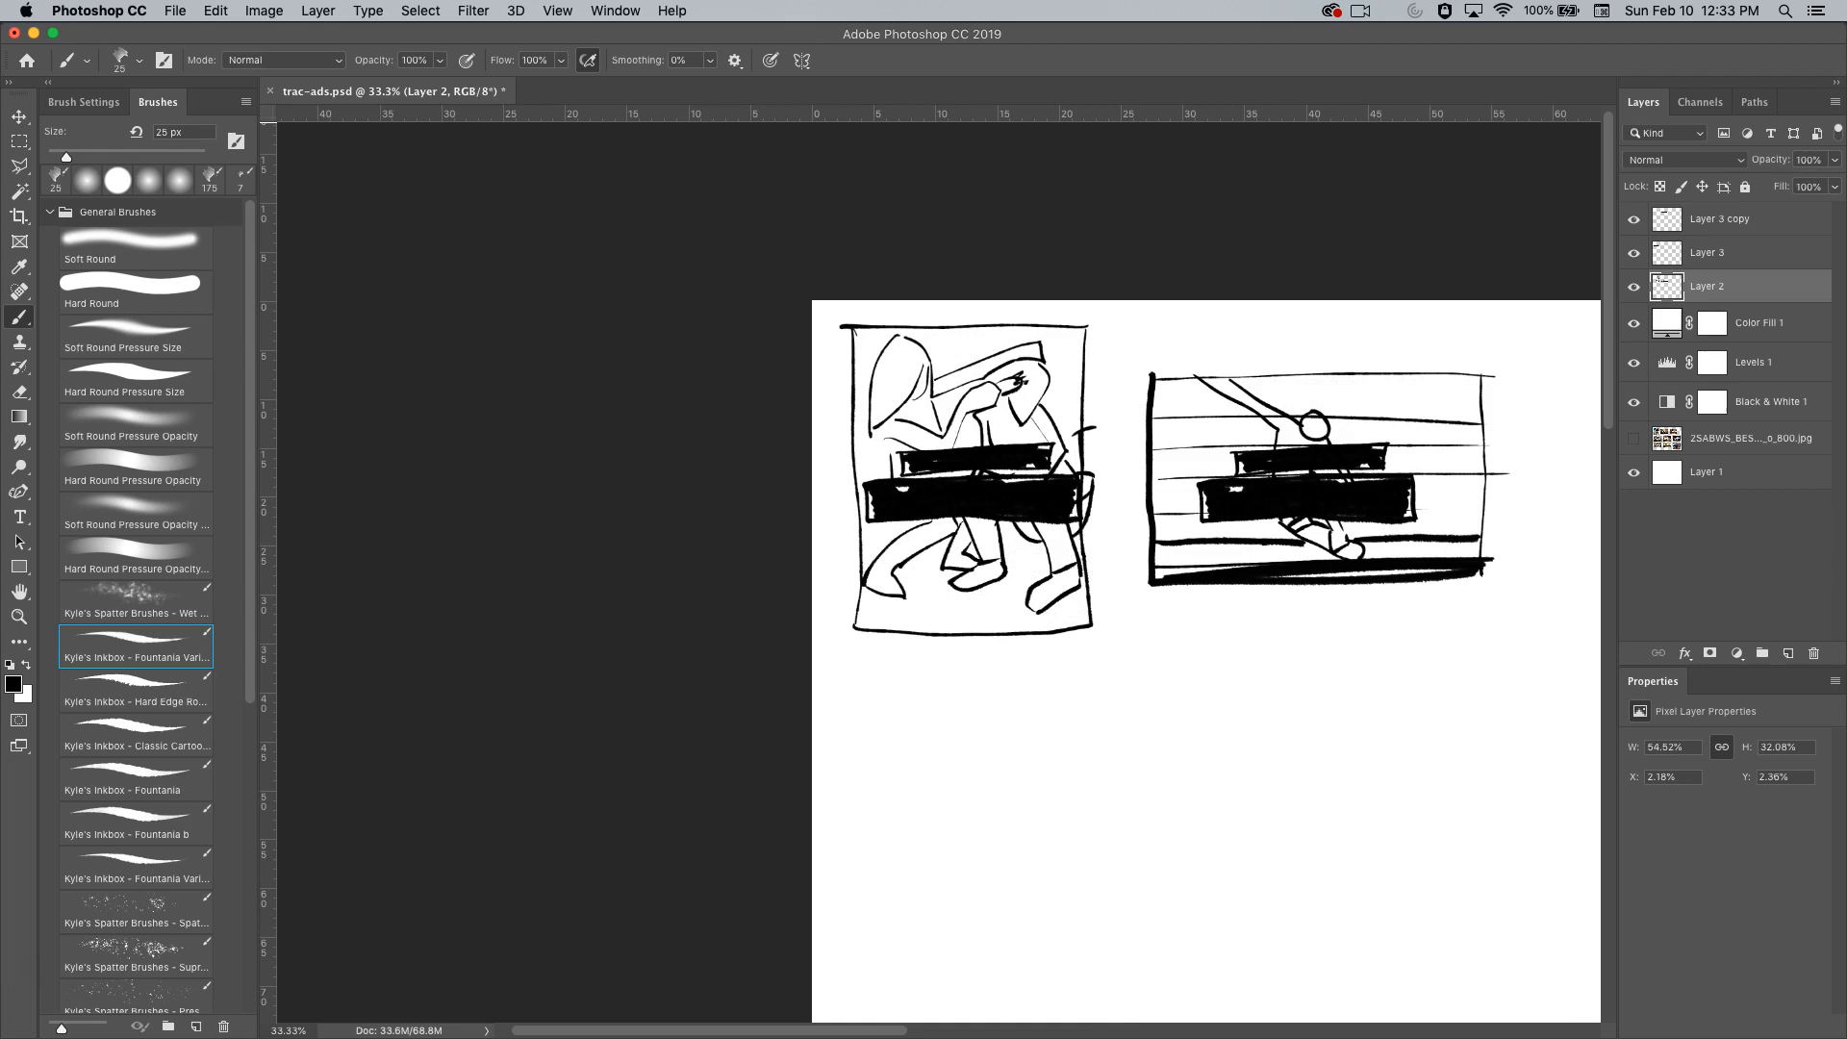
mouse_move(1633, 219)
left_mouse_down()
mouse_move(1633, 253)
mouse_move(1633, 219)
left_mouse_up()
Lower the opacity of the skateboarder ad's headline bars to 34%.
left_click(1731, 219)
left_click(1834, 161)
left_click_drag(1837, 183, 1774, 183)
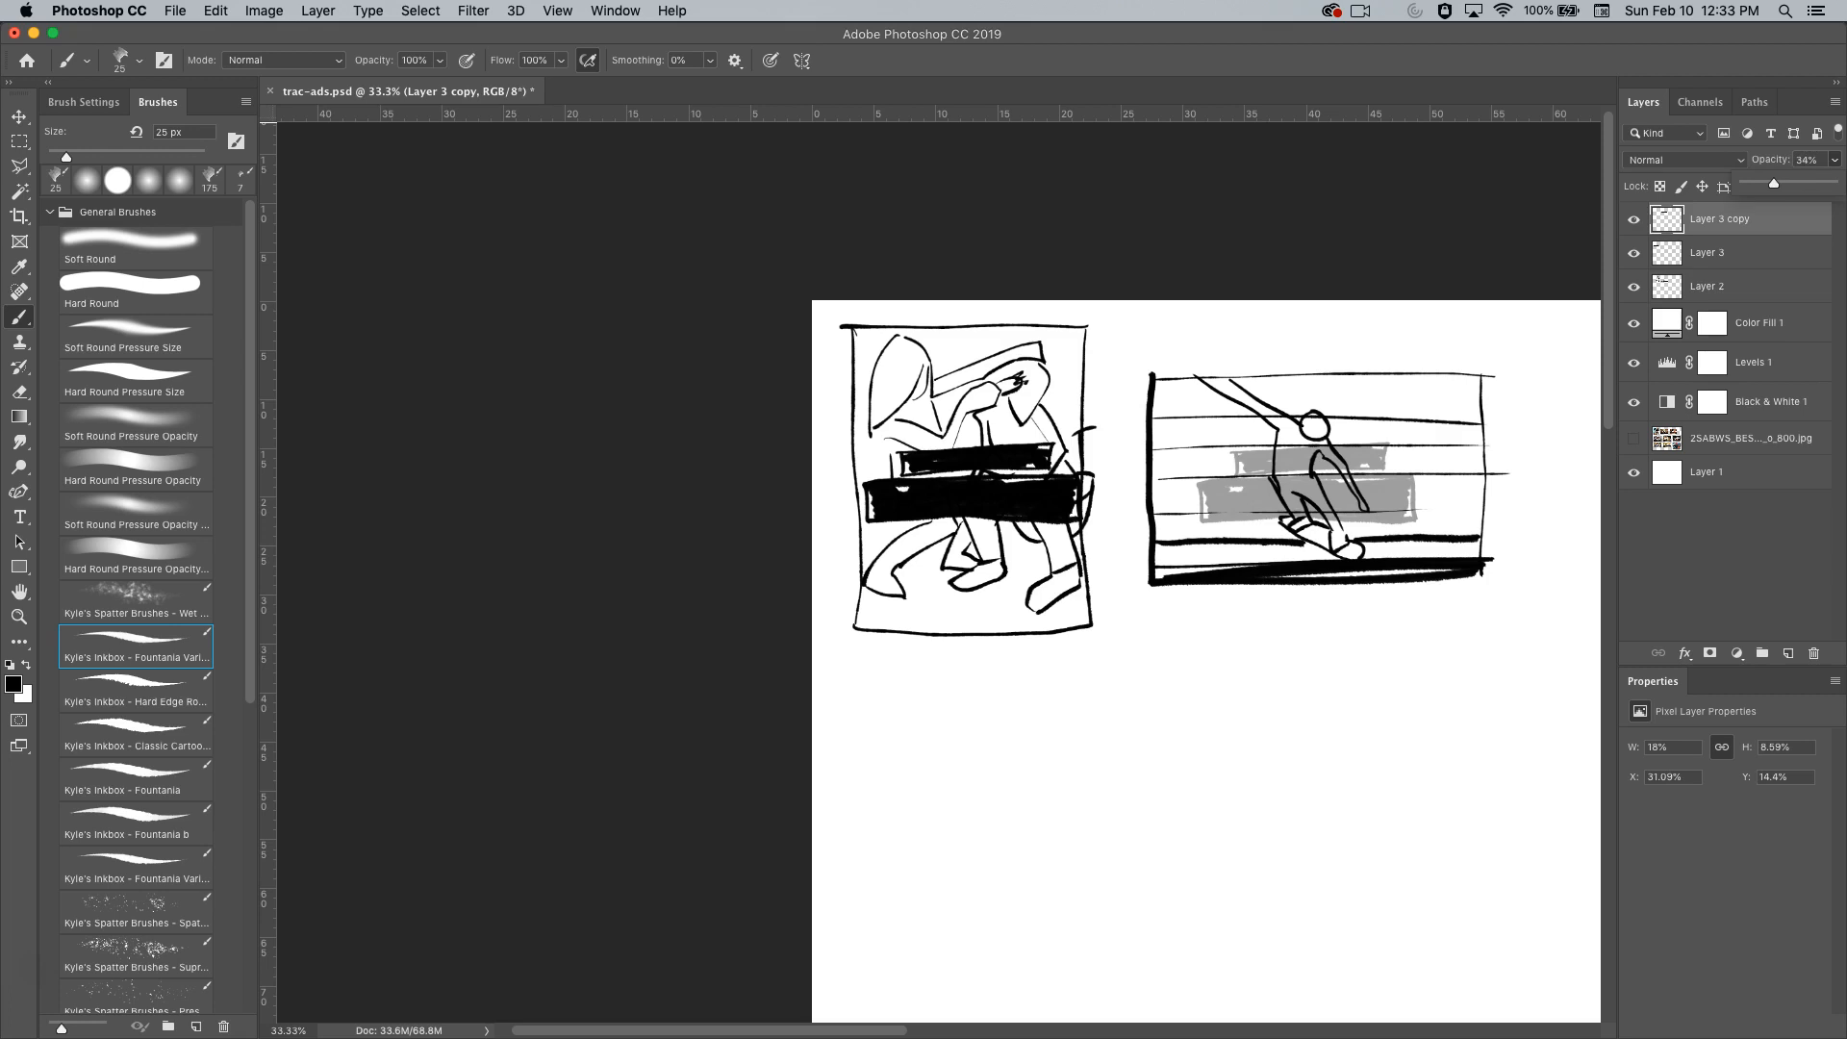
Lower the opacity of the haircut ad's headline bars on Layer 3 to 36%.
left_click(1731, 253)
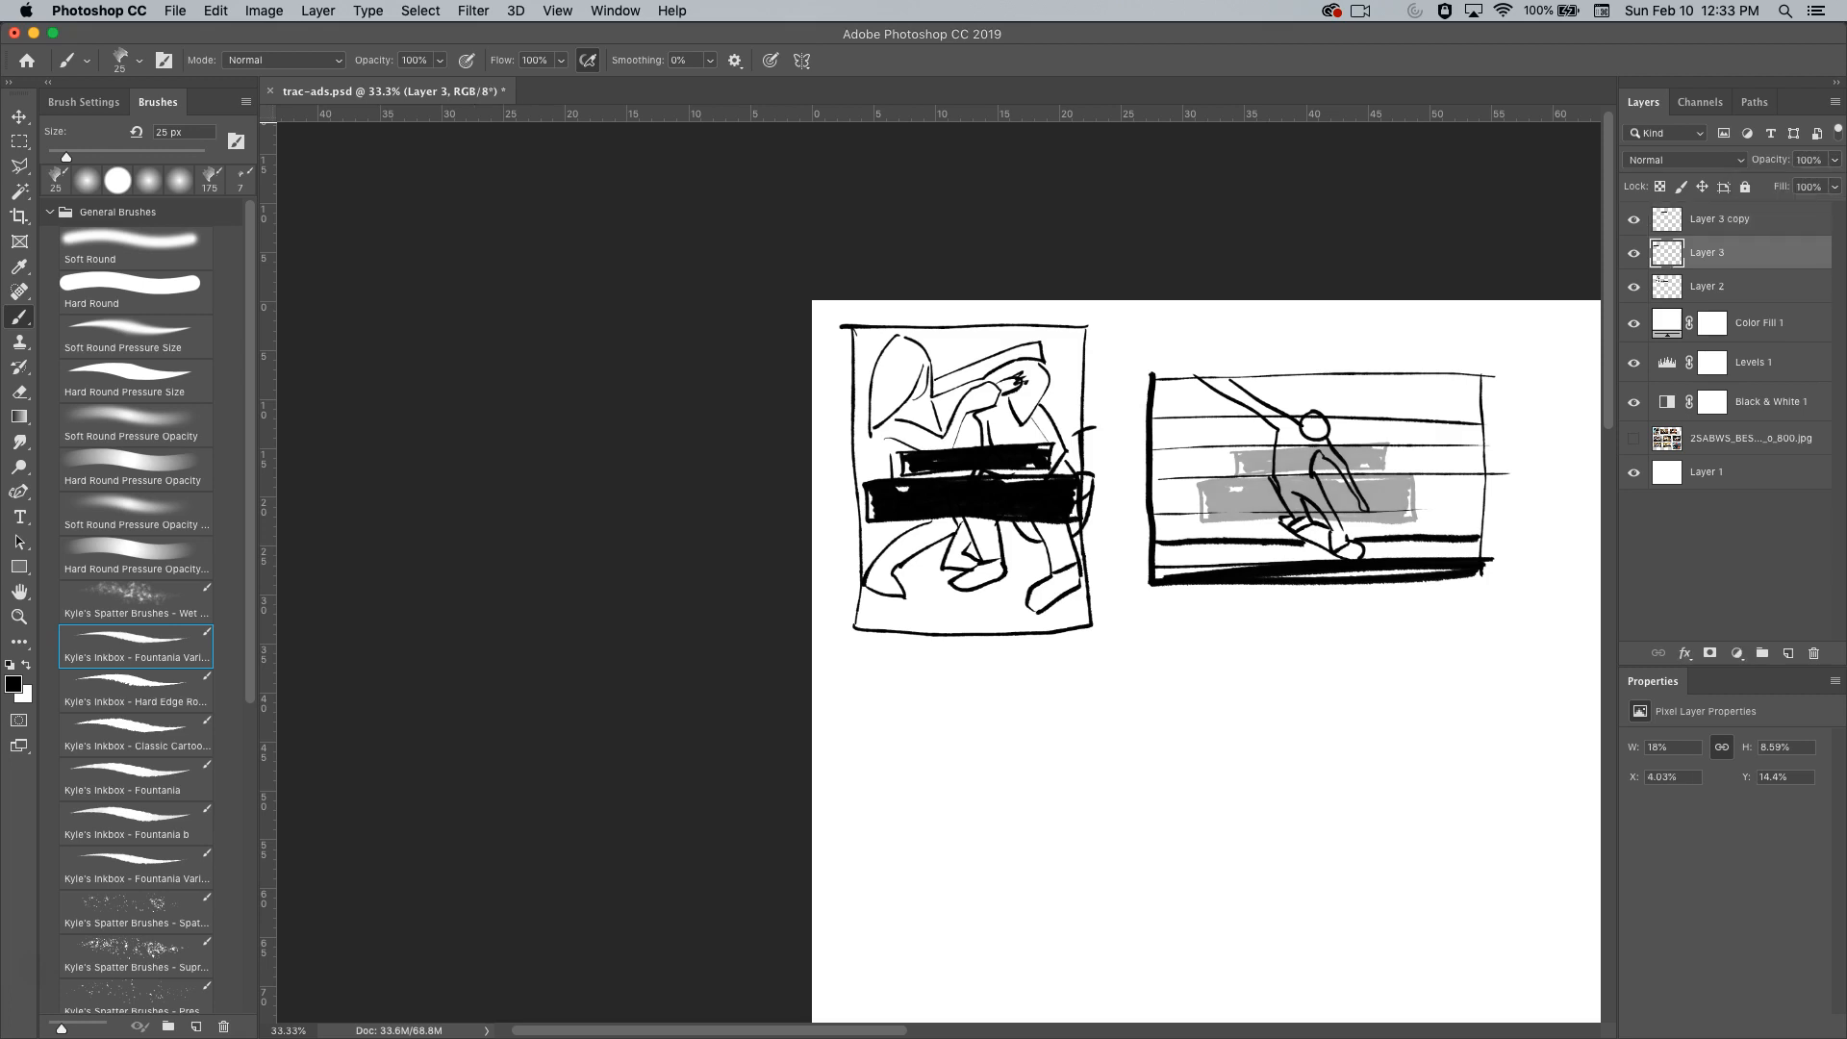
left_click(1835, 160)
left_click_drag(1836, 183, 1774, 183)
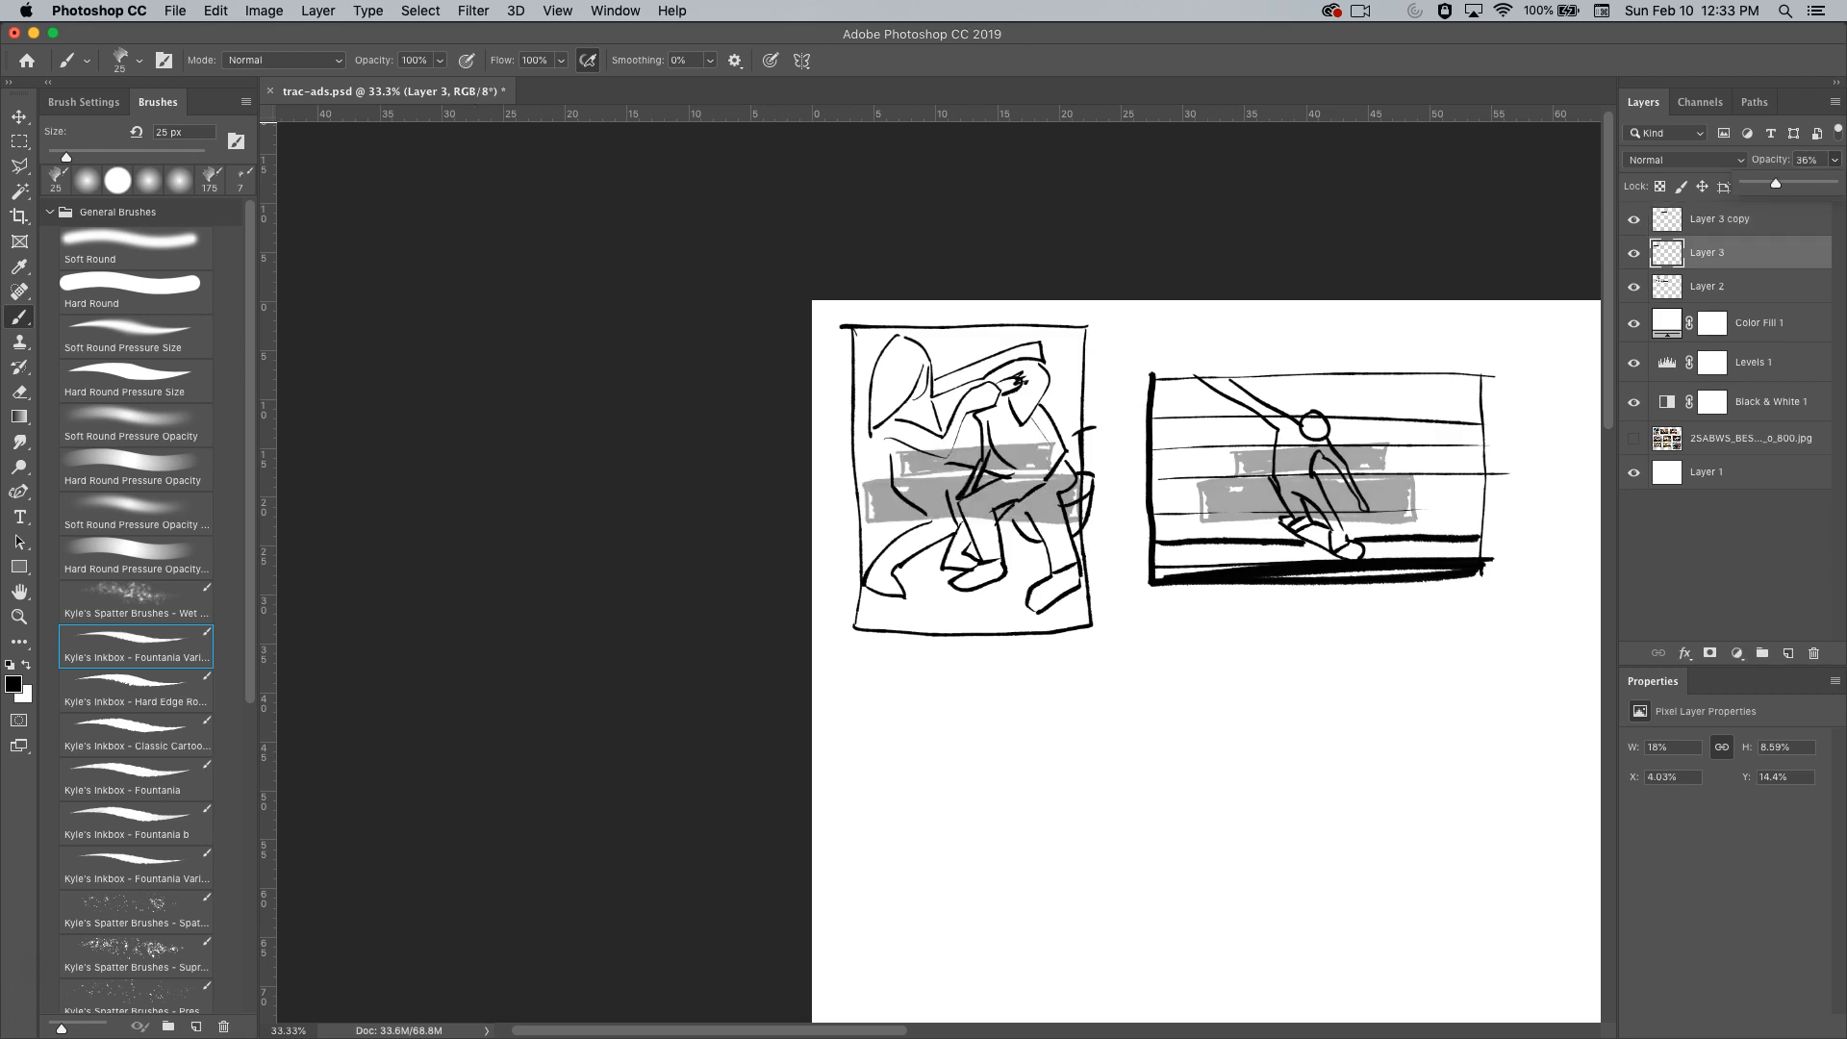
Delete the Layer 3 copy and duplicate the 36% opacity headline bars onto the skateboarder ad instead.
left_click(1732, 220)
key("Delete")
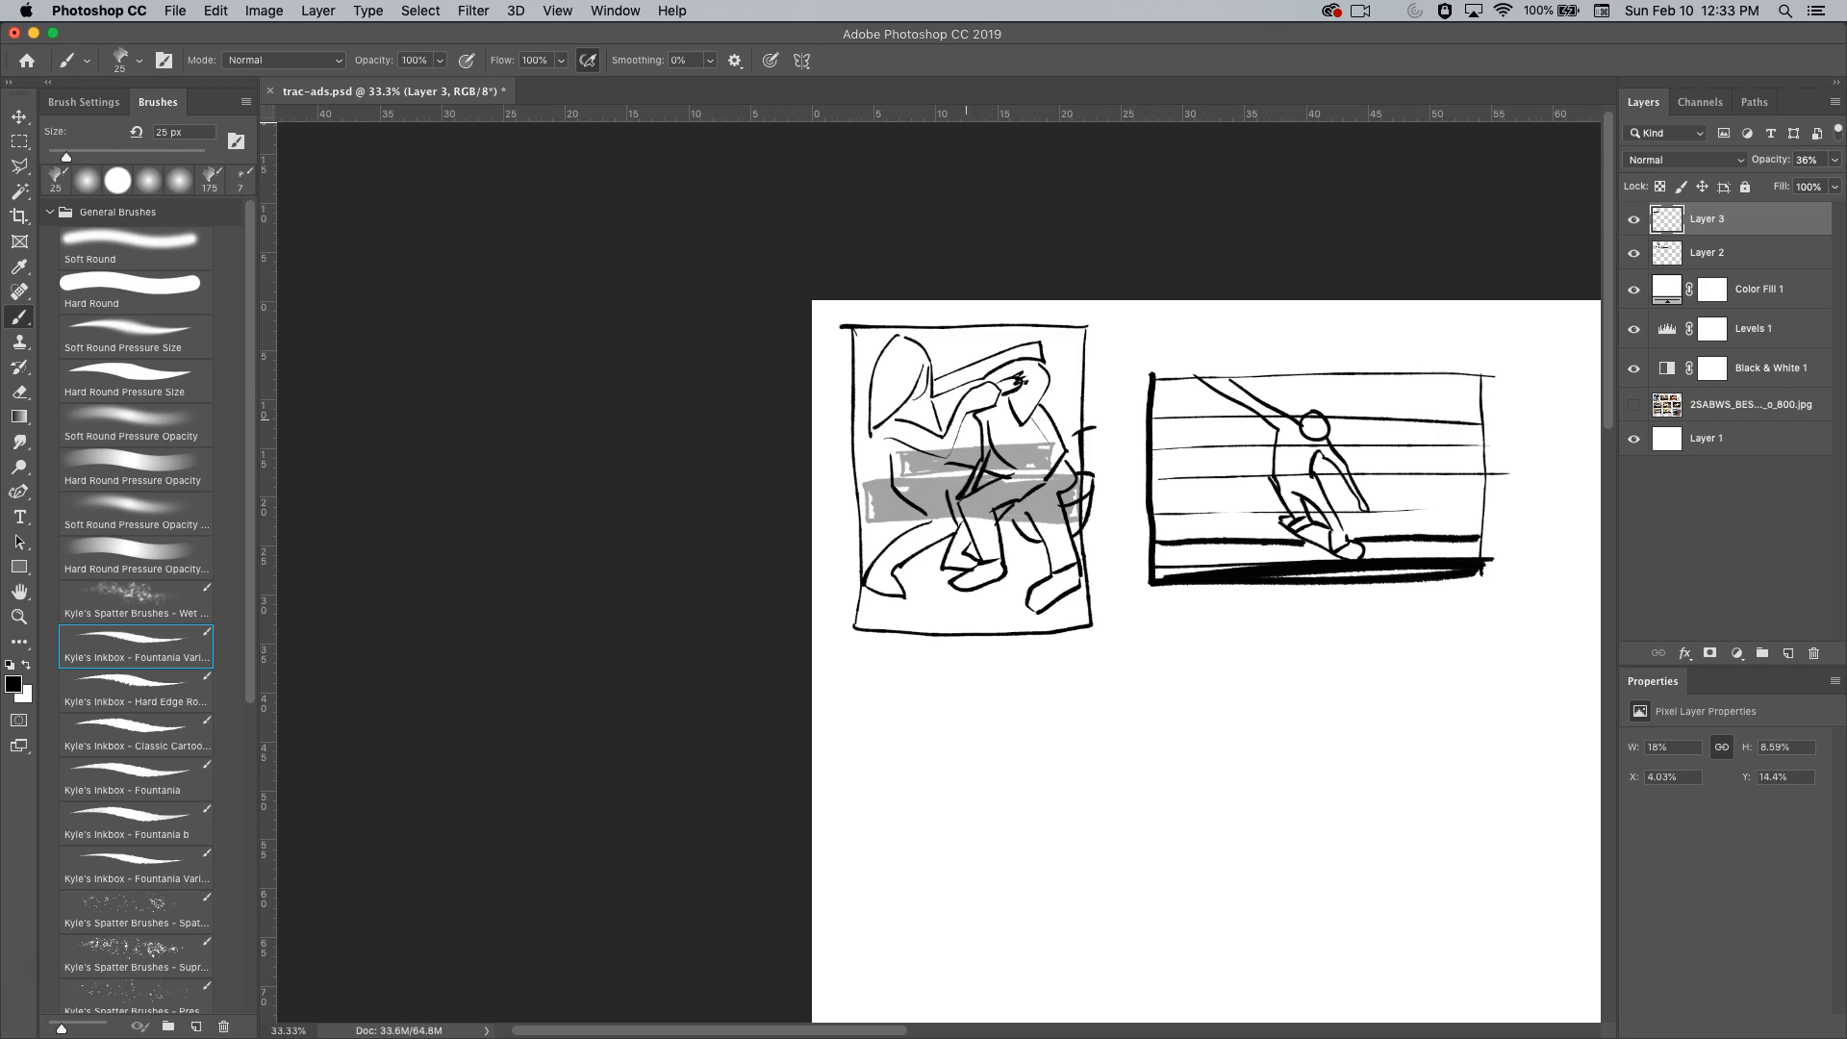
key("v")
left_click_drag(959, 462, 1305, 462)
left_click_drag(1346, 394, 866, 322)
left_click_drag(1057, 323, 1055, 323)
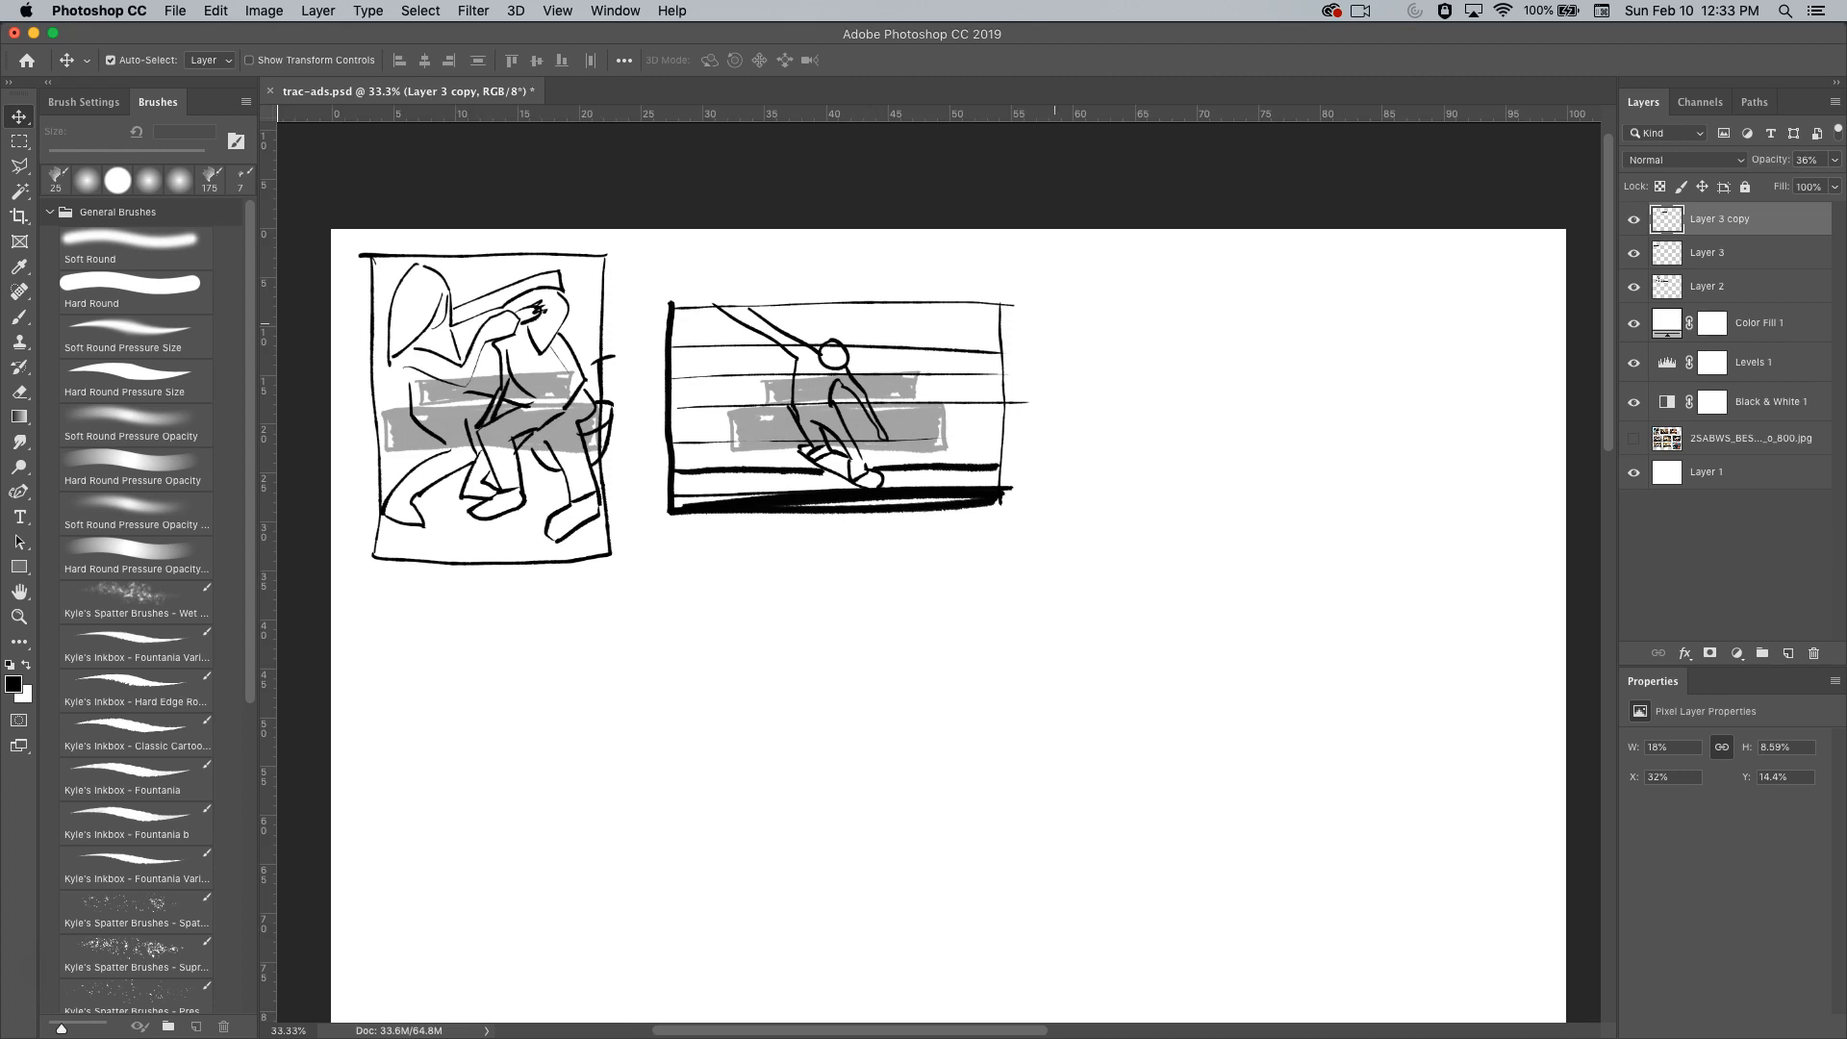
Show the ad photos again and, on Layer 2, trace the front man in the doorstep ad, including his legs, shoes and head.
left_click(1634, 438)
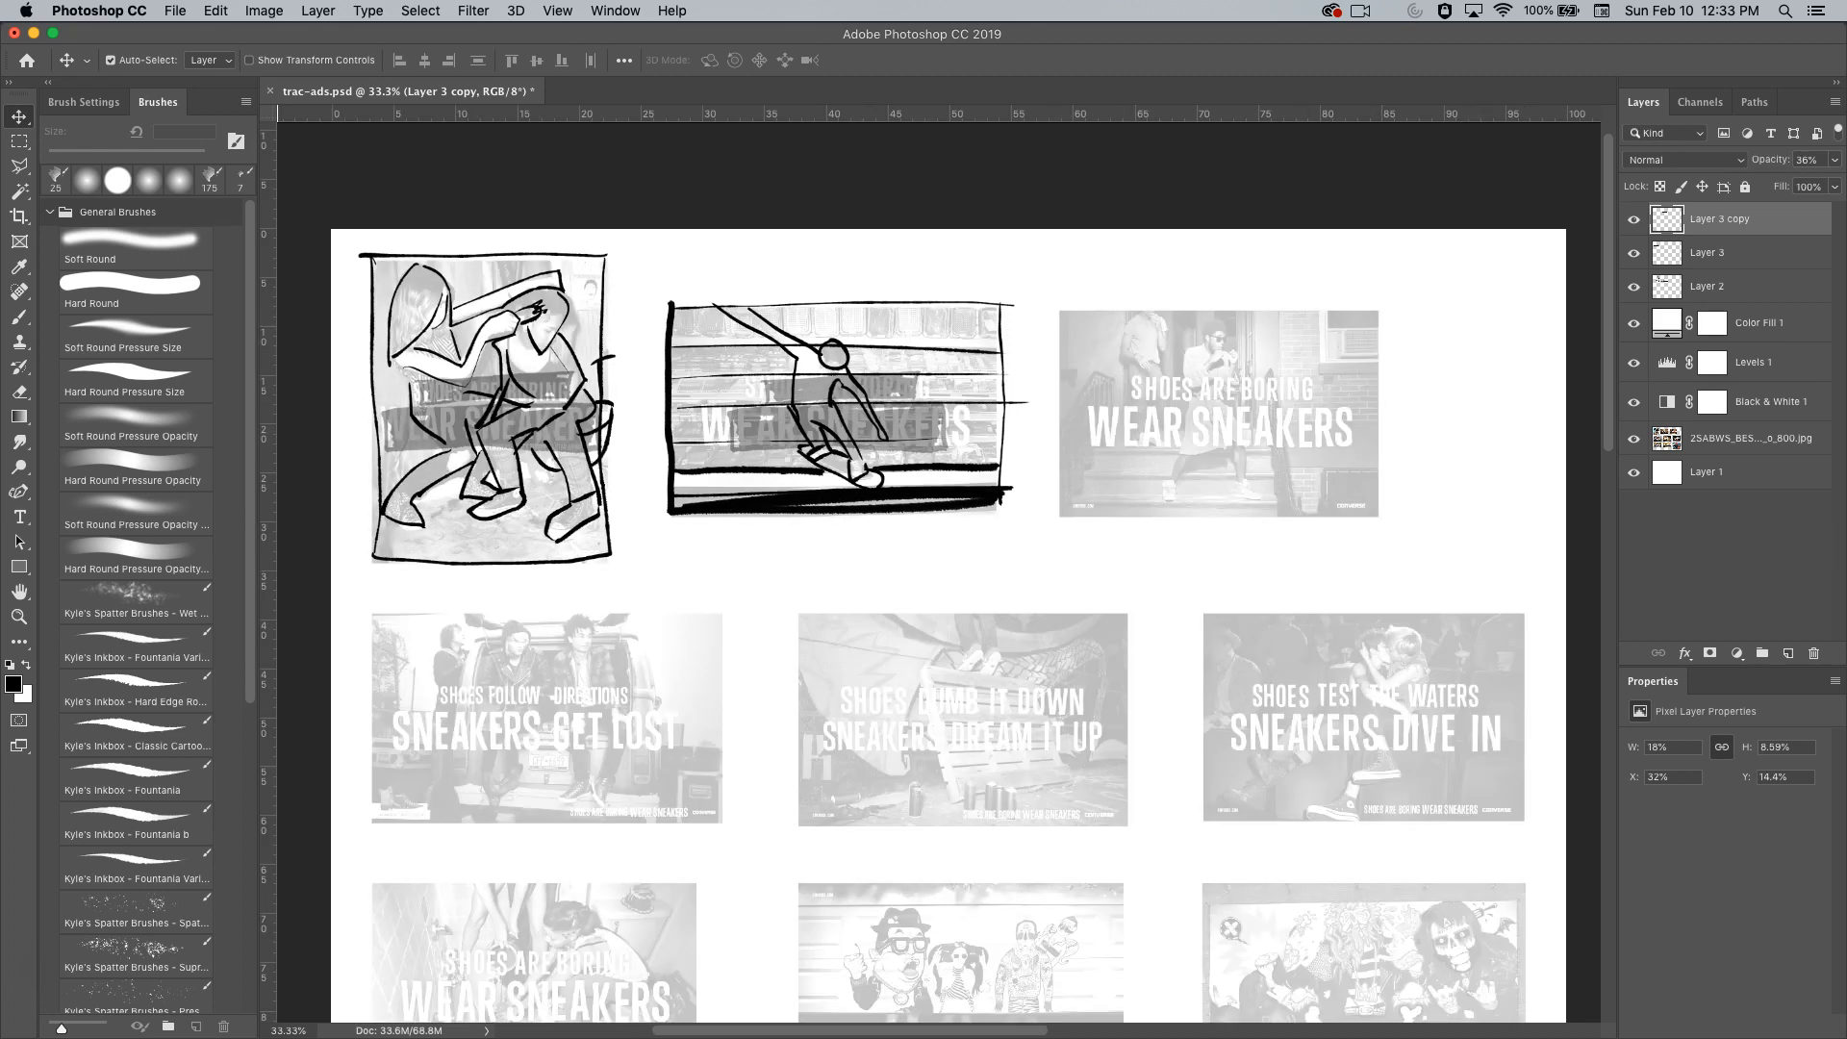
left_click(1708, 287)
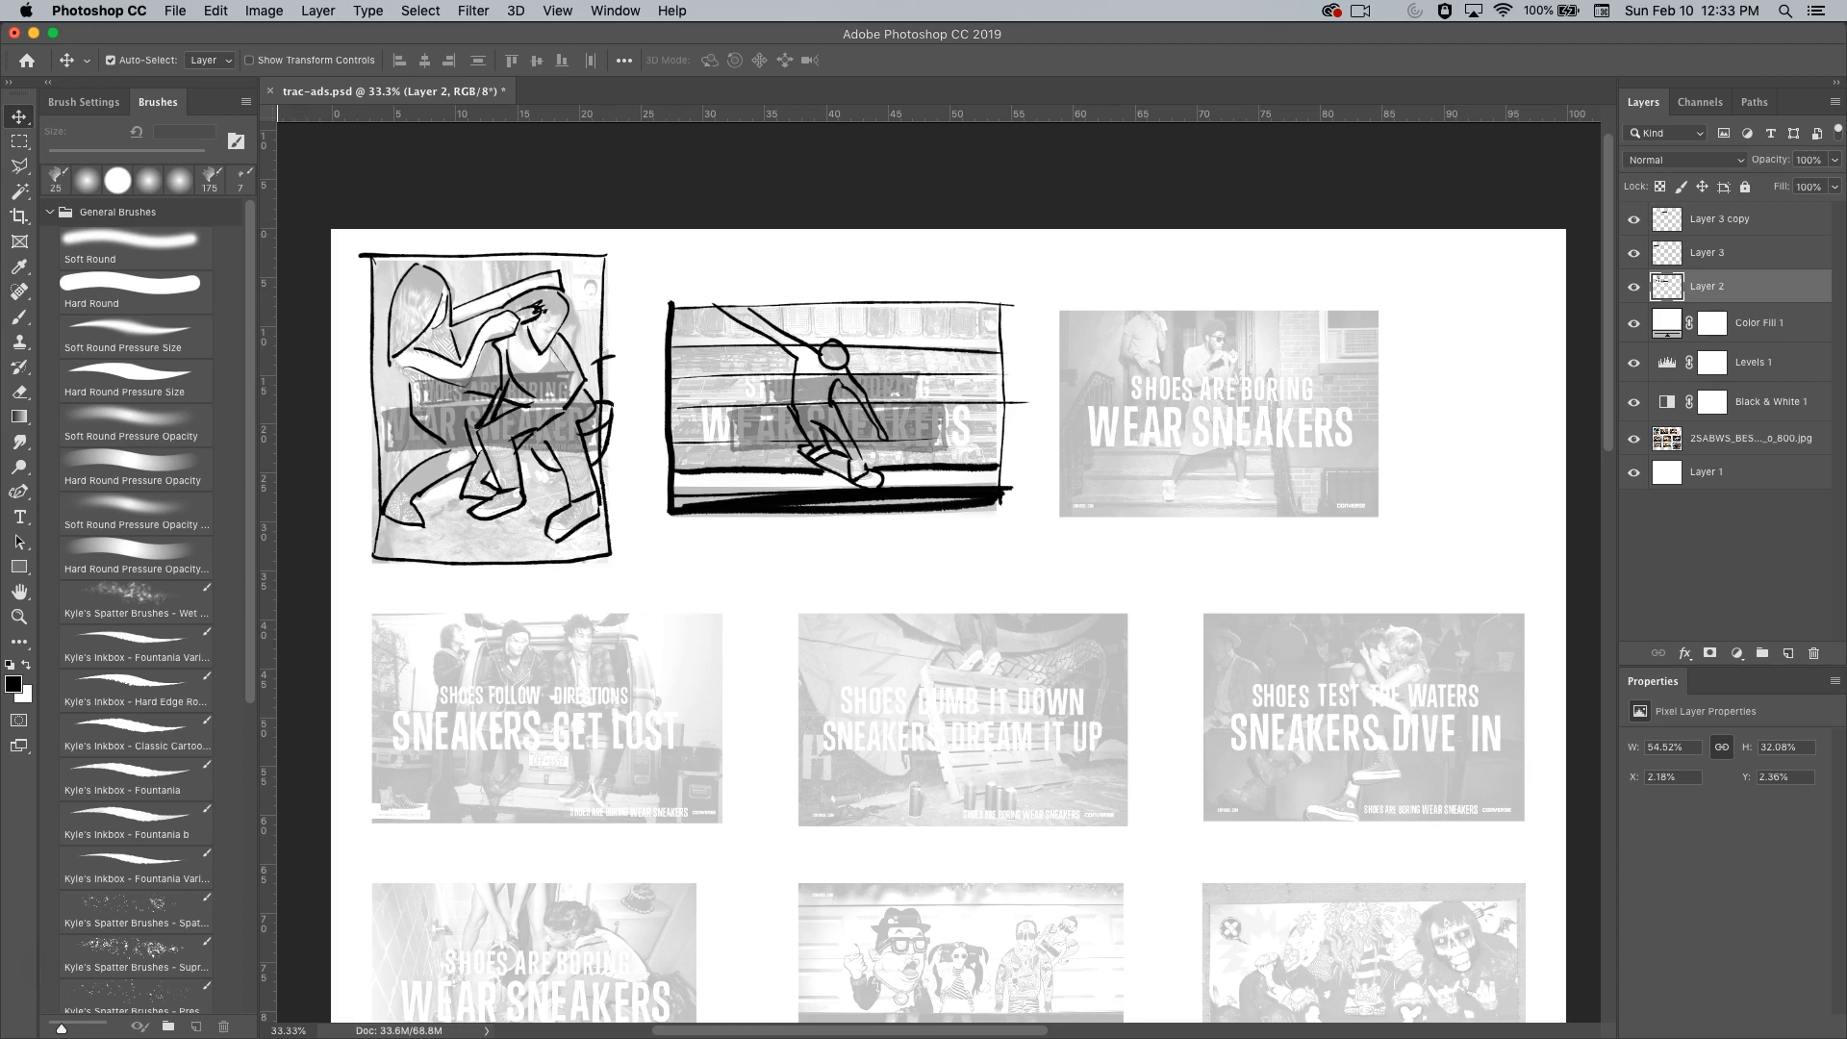
key("b")
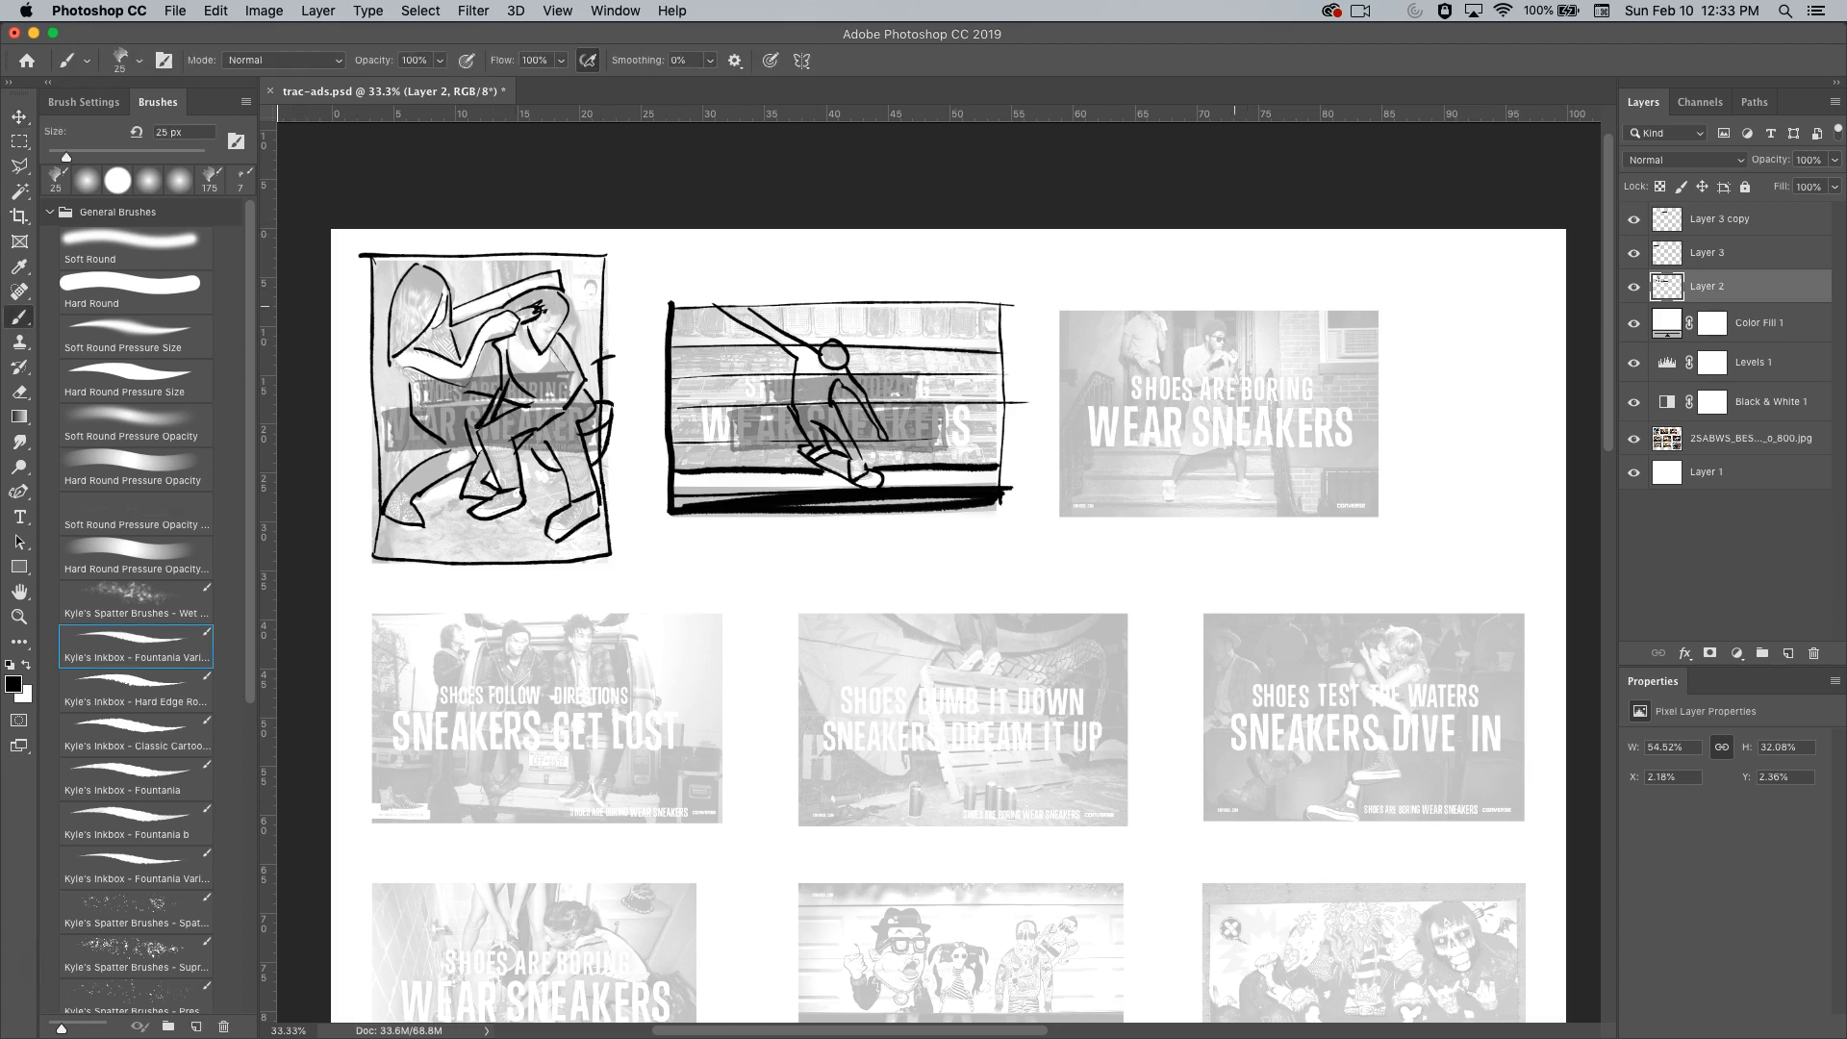
left_click(1244, 365, "super")
mouse_move(1239, 362)
left_mouse_down()
mouse_move(1014, 558)
mouse_move(982, 543)
mouse_move(947, 597)
mouse_move(974, 584)
mouse_move(931, 602)
mouse_move(930, 535)
mouse_move(997, 590)
mouse_move(1012, 545)
mouse_move(997, 602)
left_mouse_up()
mouse_move(1010, 592)
left_mouse_down()
mouse_move(1023, 677)
mouse_move(1002, 655)
mouse_move(987, 690)
mouse_move(916, 699)
left_mouse_up()
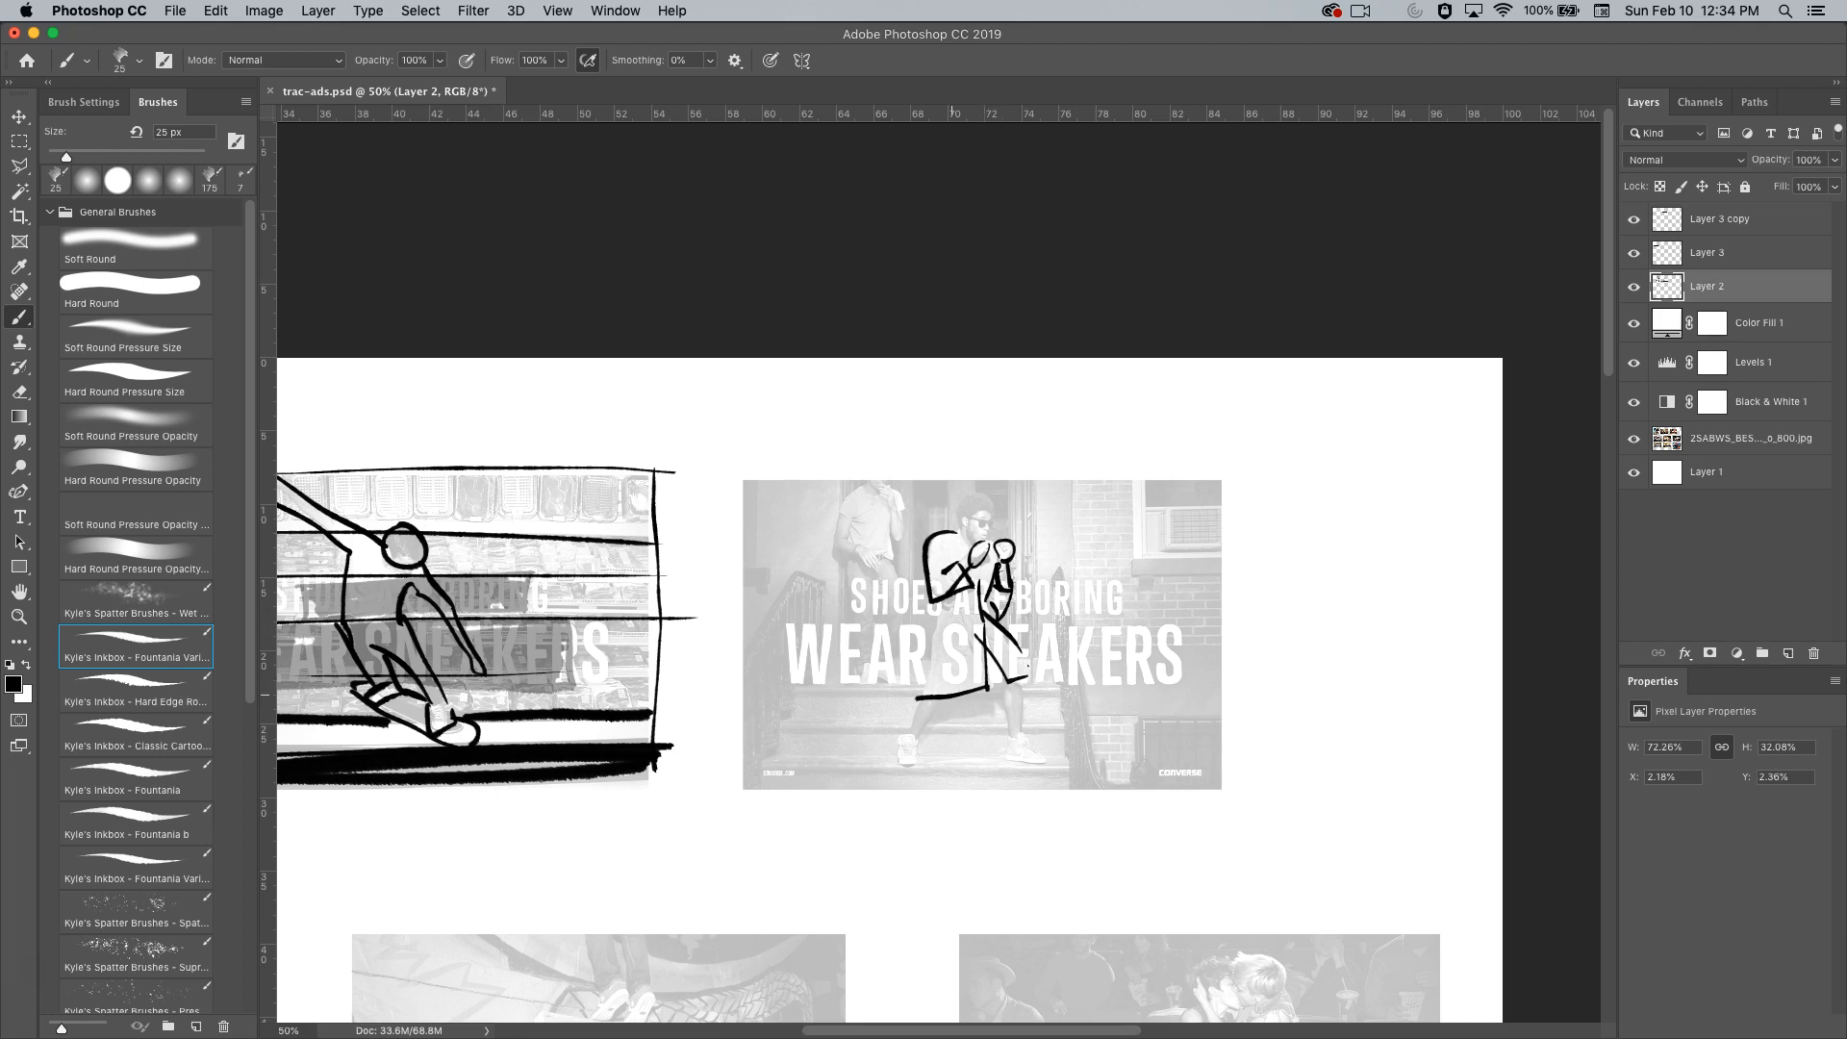
mouse_move(942, 601)
left_mouse_down()
mouse_move(896, 765)
mouse_move(913, 734)
left_mouse_up()
left_click_drag(1005, 681, 1009, 743)
mouse_move(1019, 673)
left_mouse_down()
mouse_move(1011, 741)
mouse_move(1050, 764)
mouse_move(1001, 749)
left_mouse_up()
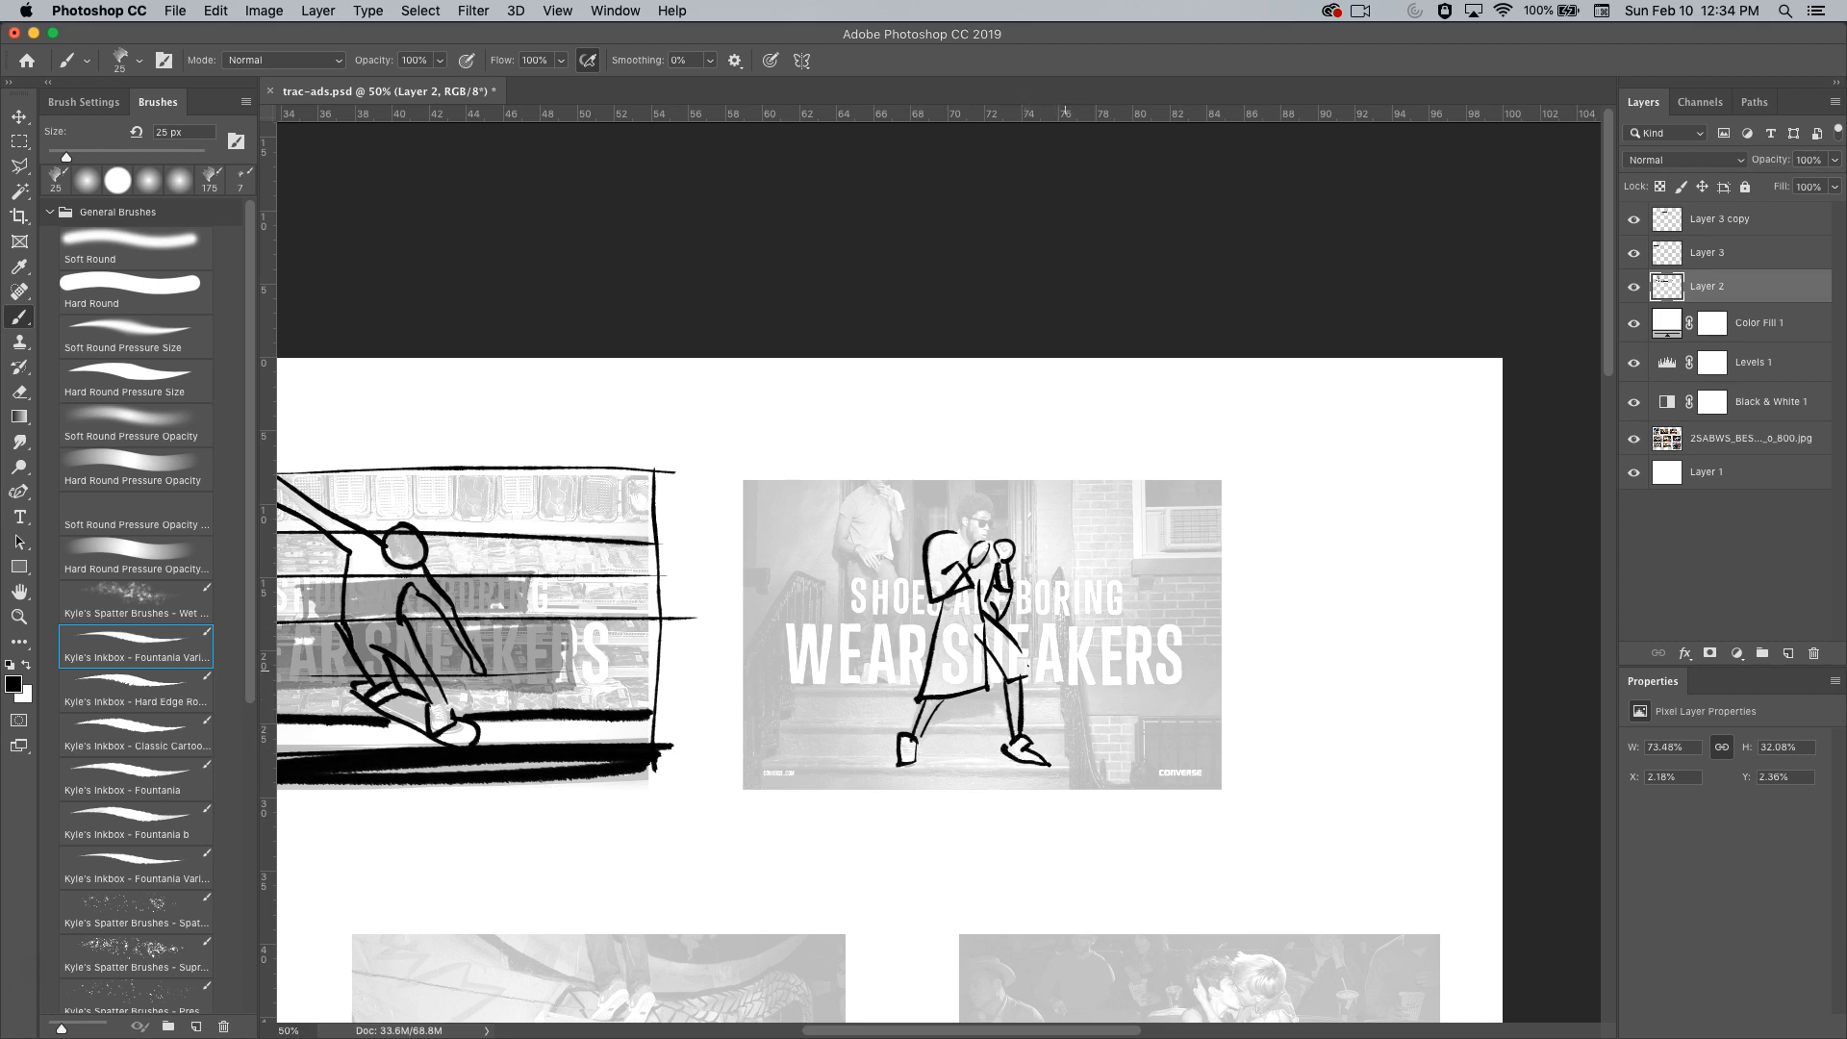
mouse_move(989, 508)
left_mouse_down()
mouse_move(970, 545)
mouse_move(976, 495)
mouse_move(966, 528)
mouse_move(989, 526)
mouse_move(955, 517)
mouse_move(981, 495)
left_mouse_up()
Trace the man standing behind on the steps, extending his head above the edge of the doorstep ad.
mouse_move(862, 492)
left_mouse_down()
mouse_move(841, 538)
mouse_move(870, 566)
mouse_move(854, 543)
mouse_move(898, 553)
left_mouse_up()
mouse_move(876, 497)
left_mouse_down()
mouse_move(892, 514)
mouse_move(891, 473)
mouse_move(900, 616)
mouse_move(853, 566)
mouse_move(849, 684)
left_mouse_up()
left_click_drag(865, 581, 892, 679)
mouse_move(910, 619)
left_mouse_down()
mouse_move(910, 681)
mouse_move(873, 683)
mouse_move(912, 685)
left_mouse_up()
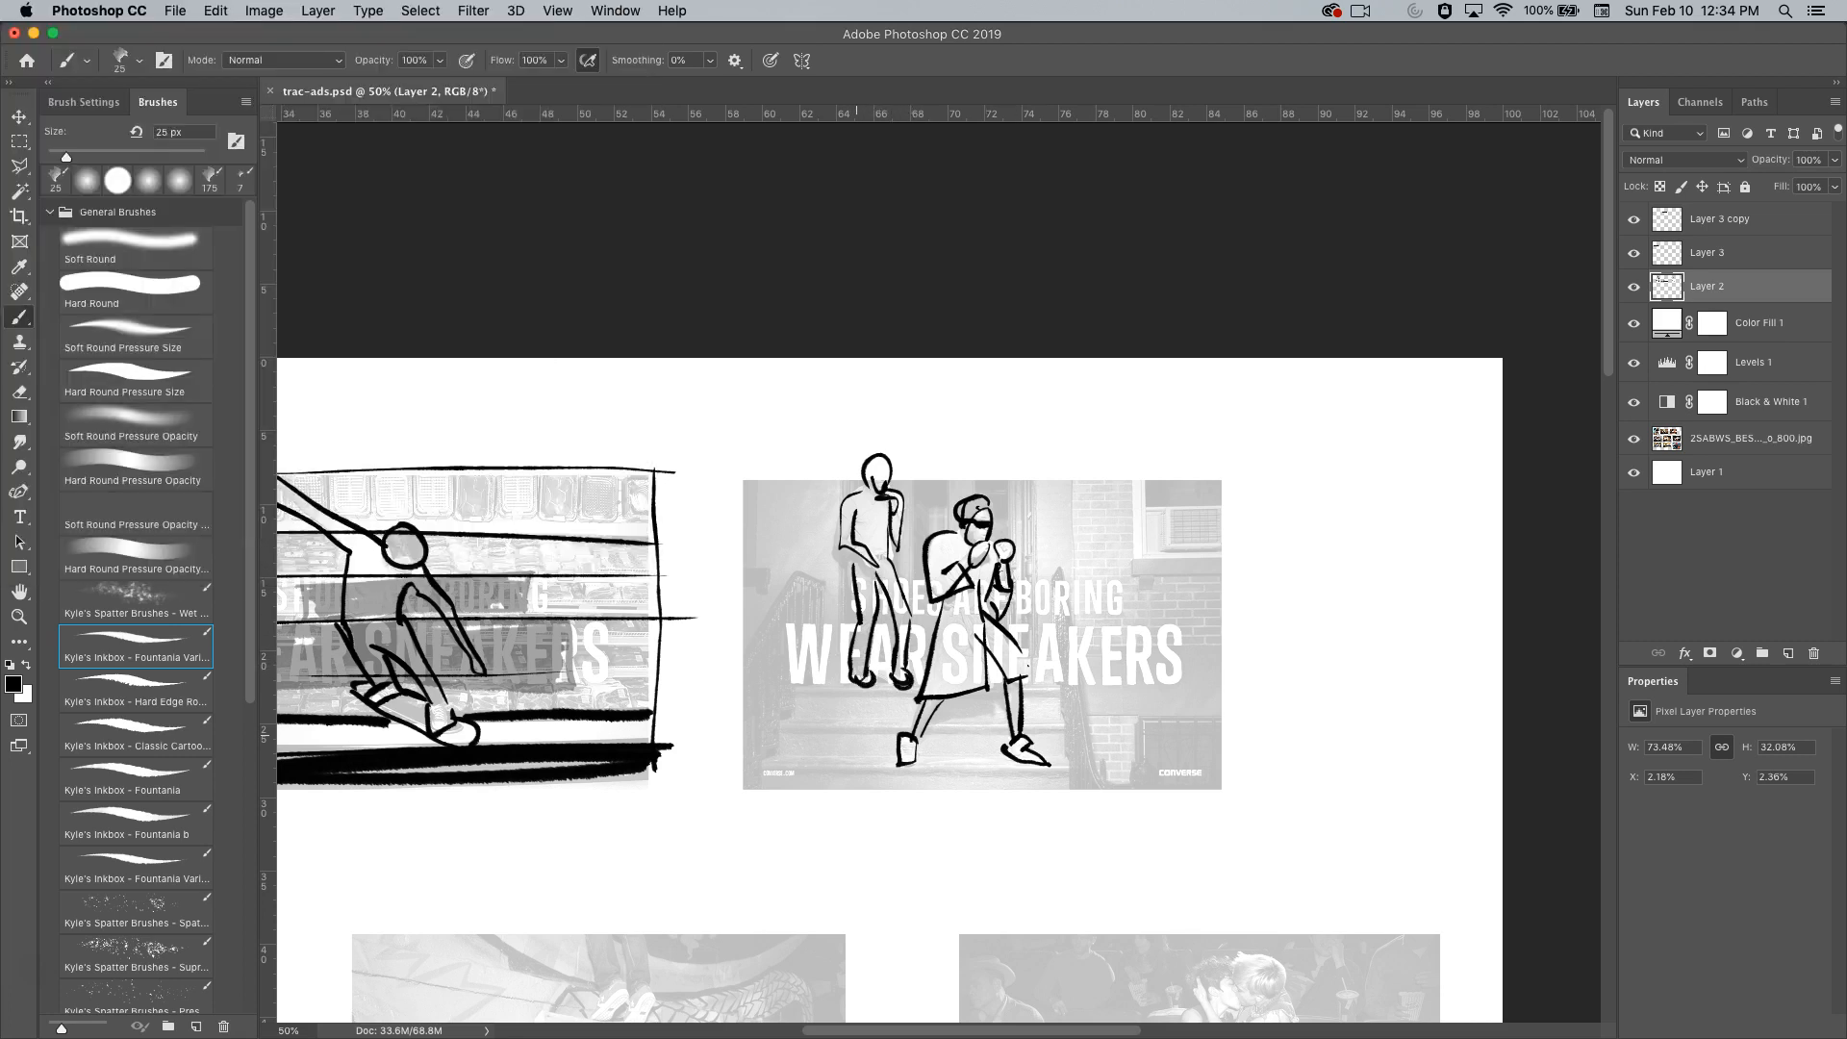
Trace the treads and side edges of the stairs beneath the two men in the doorstep ad.
left_click_drag(753, 769, 1056, 766)
left_click_drag(782, 729, 1053, 721)
mouse_move(799, 698)
left_mouse_down()
mouse_move(1004, 694)
mouse_move(797, 727)
mouse_move(779, 759)
left_mouse_up()
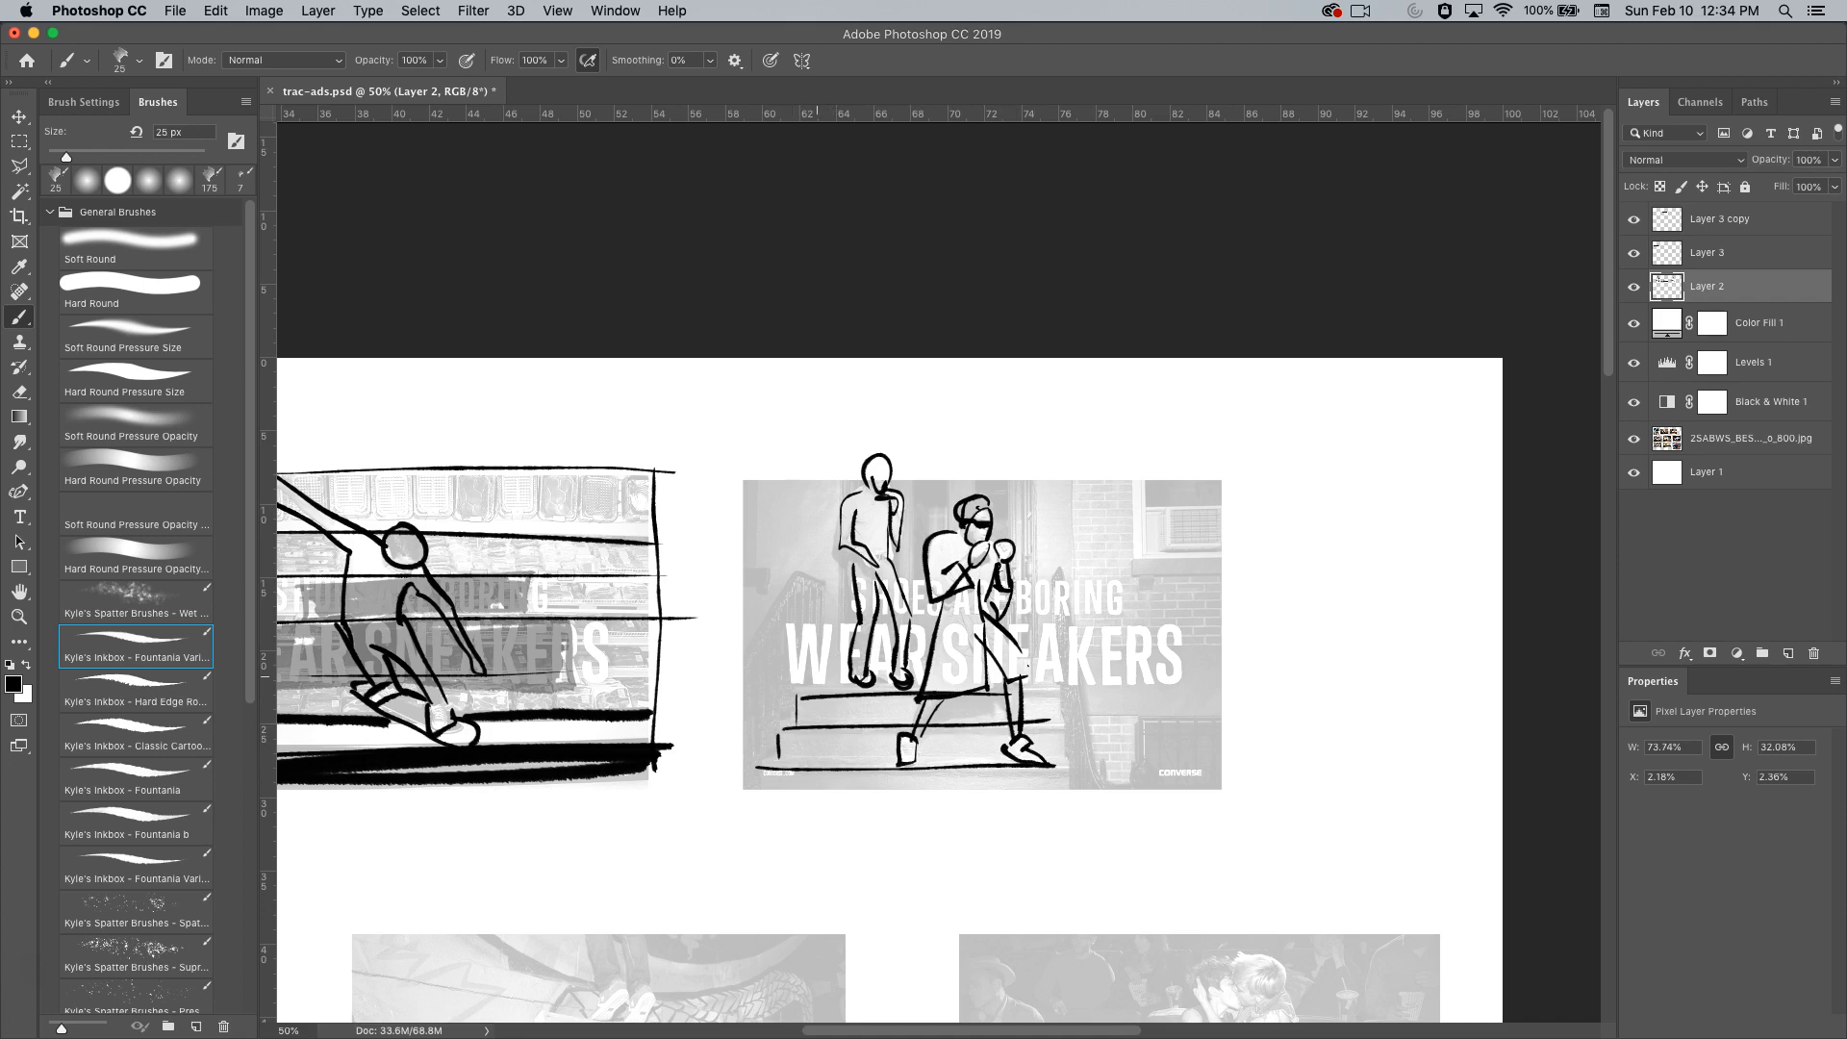
mouse_move(825, 670)
left_mouse_down()
mouse_move(794, 698)
mouse_move(1028, 670)
mouse_move(1010, 694)
mouse_move(1062, 716)
mouse_move(1040, 722)
mouse_move(1068, 768)
left_mouse_up()
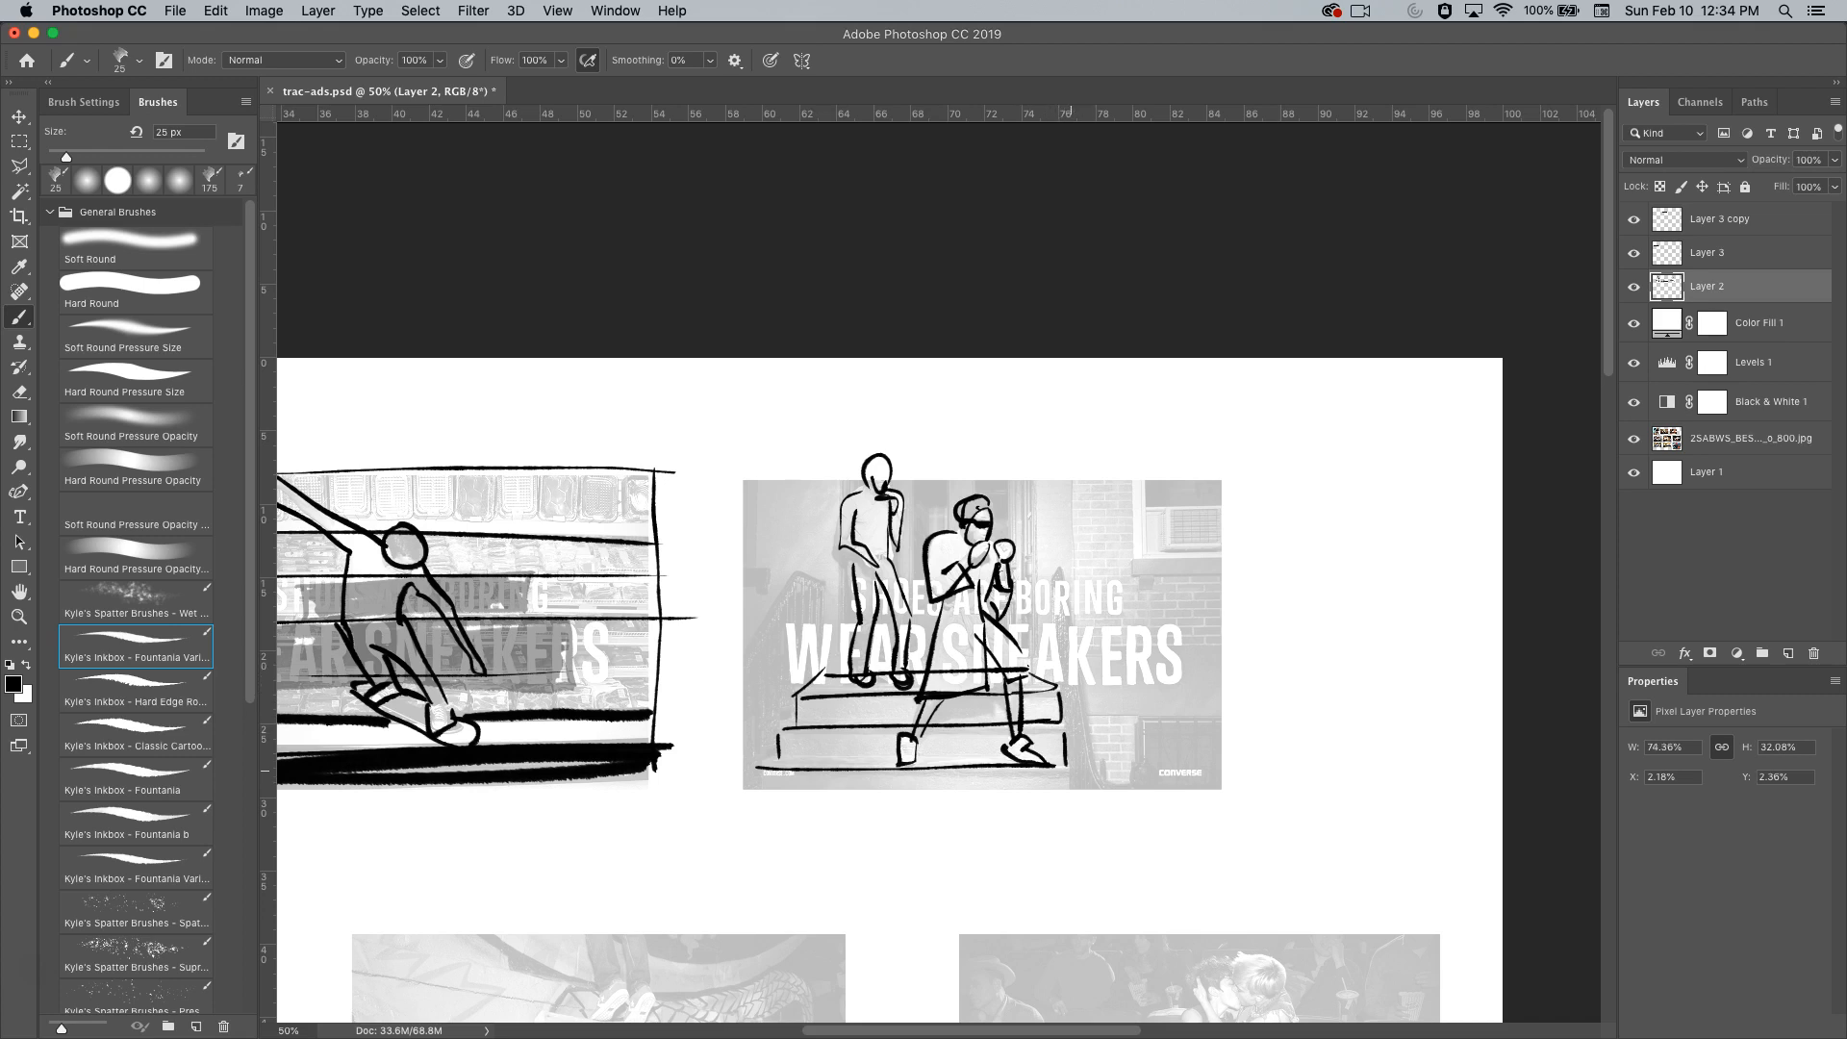
Trace the slanted stair railing and the vertical doorway lines beside the front man in the doorstep ad.
mouse_move(1039, 579)
left_mouse_down()
mouse_move(1092, 710)
mouse_move(1099, 799)
left_mouse_up()
mouse_move(1074, 482)
left_mouse_down()
mouse_move(1075, 551)
mouse_move(1022, 666)
left_mouse_up()
left_click_drag(1016, 479, 1016, 545)
left_click_drag(1009, 628, 1010, 658)
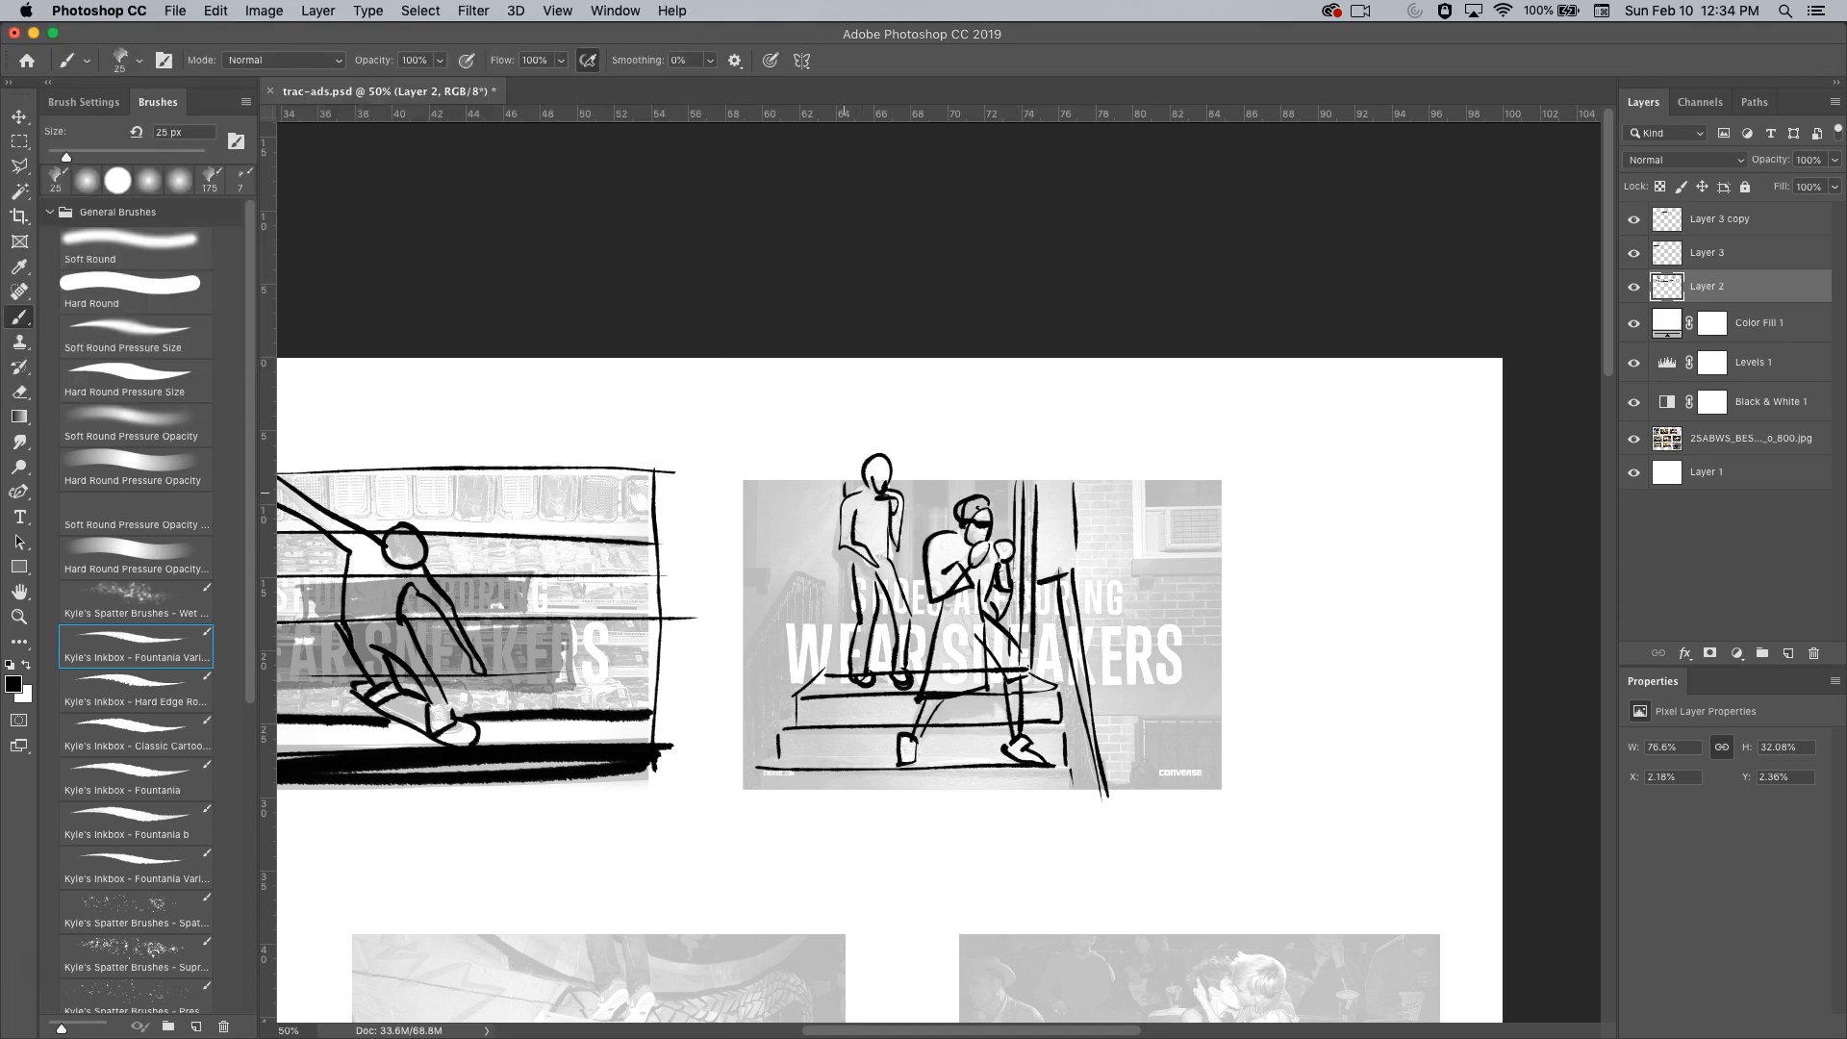
Trace the stair railings on both sides of the doorstep ad, including their vertical bars and posts.
mouse_move(813, 575)
left_mouse_down()
mouse_move(733, 679)
mouse_move(821, 635)
mouse_move(822, 676)
left_mouse_up()
left_click_drag(811, 580, 800, 698)
mouse_move(791, 606)
left_mouse_down()
mouse_move(789, 721)
mouse_move(770, 722)
left_mouse_up()
left_click_drag(762, 647, 752, 779)
left_click_drag(1038, 592, 1045, 681)
left_click_drag(1052, 595, 1061, 710)
left_click_drag(1069, 661, 1078, 794)
Trace the wall lines and the barred window with its sill to the right of the men in the doorstep ad.
left_click_drag(1092, 718, 1211, 712)
left_click_drag(1082, 637, 1235, 635)
mouse_move(1132, 479)
left_mouse_down()
mouse_move(1137, 572)
mouse_move(1232, 572)
left_mouse_up()
left_click_drag(1117, 559, 1243, 557)
left_click_drag(1155, 508, 1218, 506)
mouse_move(1171, 510)
left_mouse_down()
mouse_move(1172, 554)
mouse_move(1234, 537)
left_mouse_up()
mouse_move(1146, 478)
left_mouse_down()
mouse_move(1146, 557)
mouse_move(1234, 505)
mouse_move(1221, 517)
left_mouse_up()
left_click_drag(1180, 522, 1215, 533)
mouse_move(1172, 536)
left_mouse_down()
mouse_move(1223, 537)
mouse_move(1184, 551)
mouse_move(1203, 542)
left_mouse_up()
mouse_move(1212, 509)
left_mouse_down()
mouse_move(1217, 536)
mouse_move(1197, 533)
left_mouse_up()
left_click_drag(1180, 512, 1180, 545)
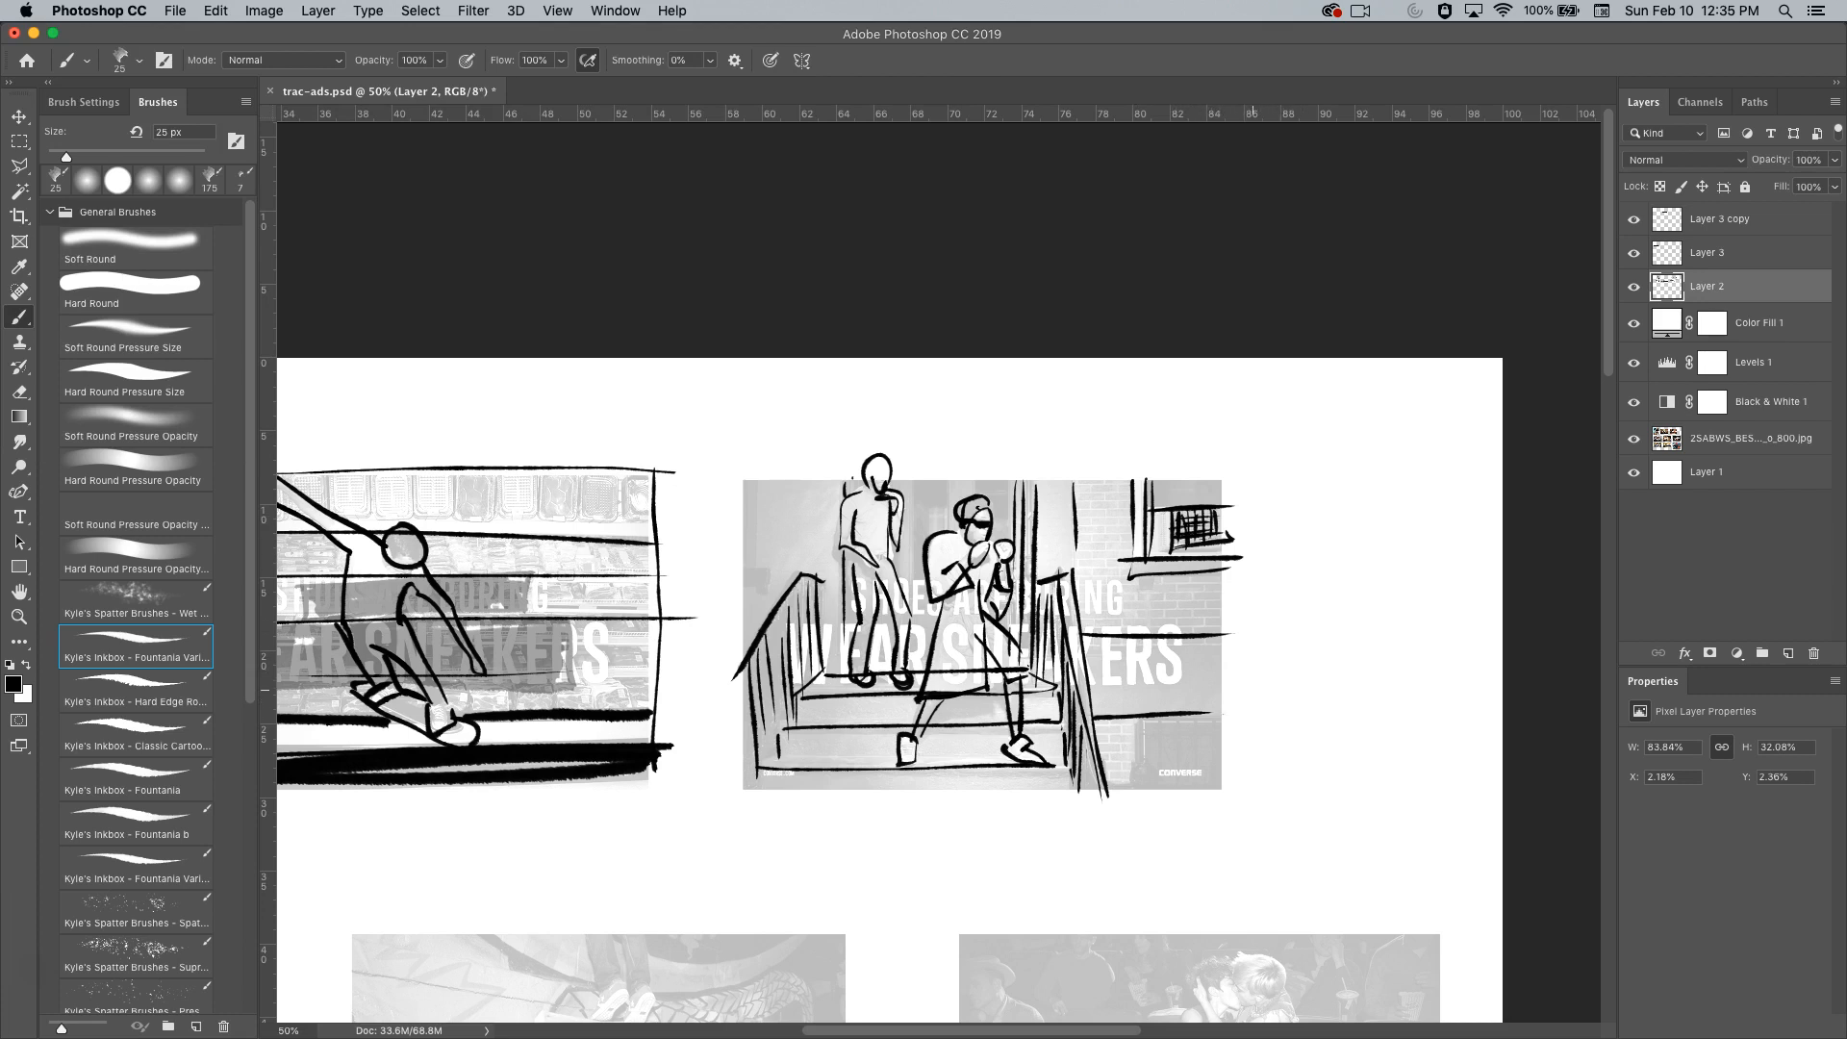
Add the lower vertical wall line and outline the rectangular frame around the doorstep ad.
left_click_drag(1137, 716, 1136, 800)
mouse_move(741, 486)
left_mouse_down()
mouse_move(743, 770)
mouse_move(1227, 790)
left_mouse_up()
mouse_move(1218, 481)
left_mouse_down()
mouse_move(1217, 770)
mouse_move(1160, 479)
mouse_move(756, 481)
left_mouse_up()
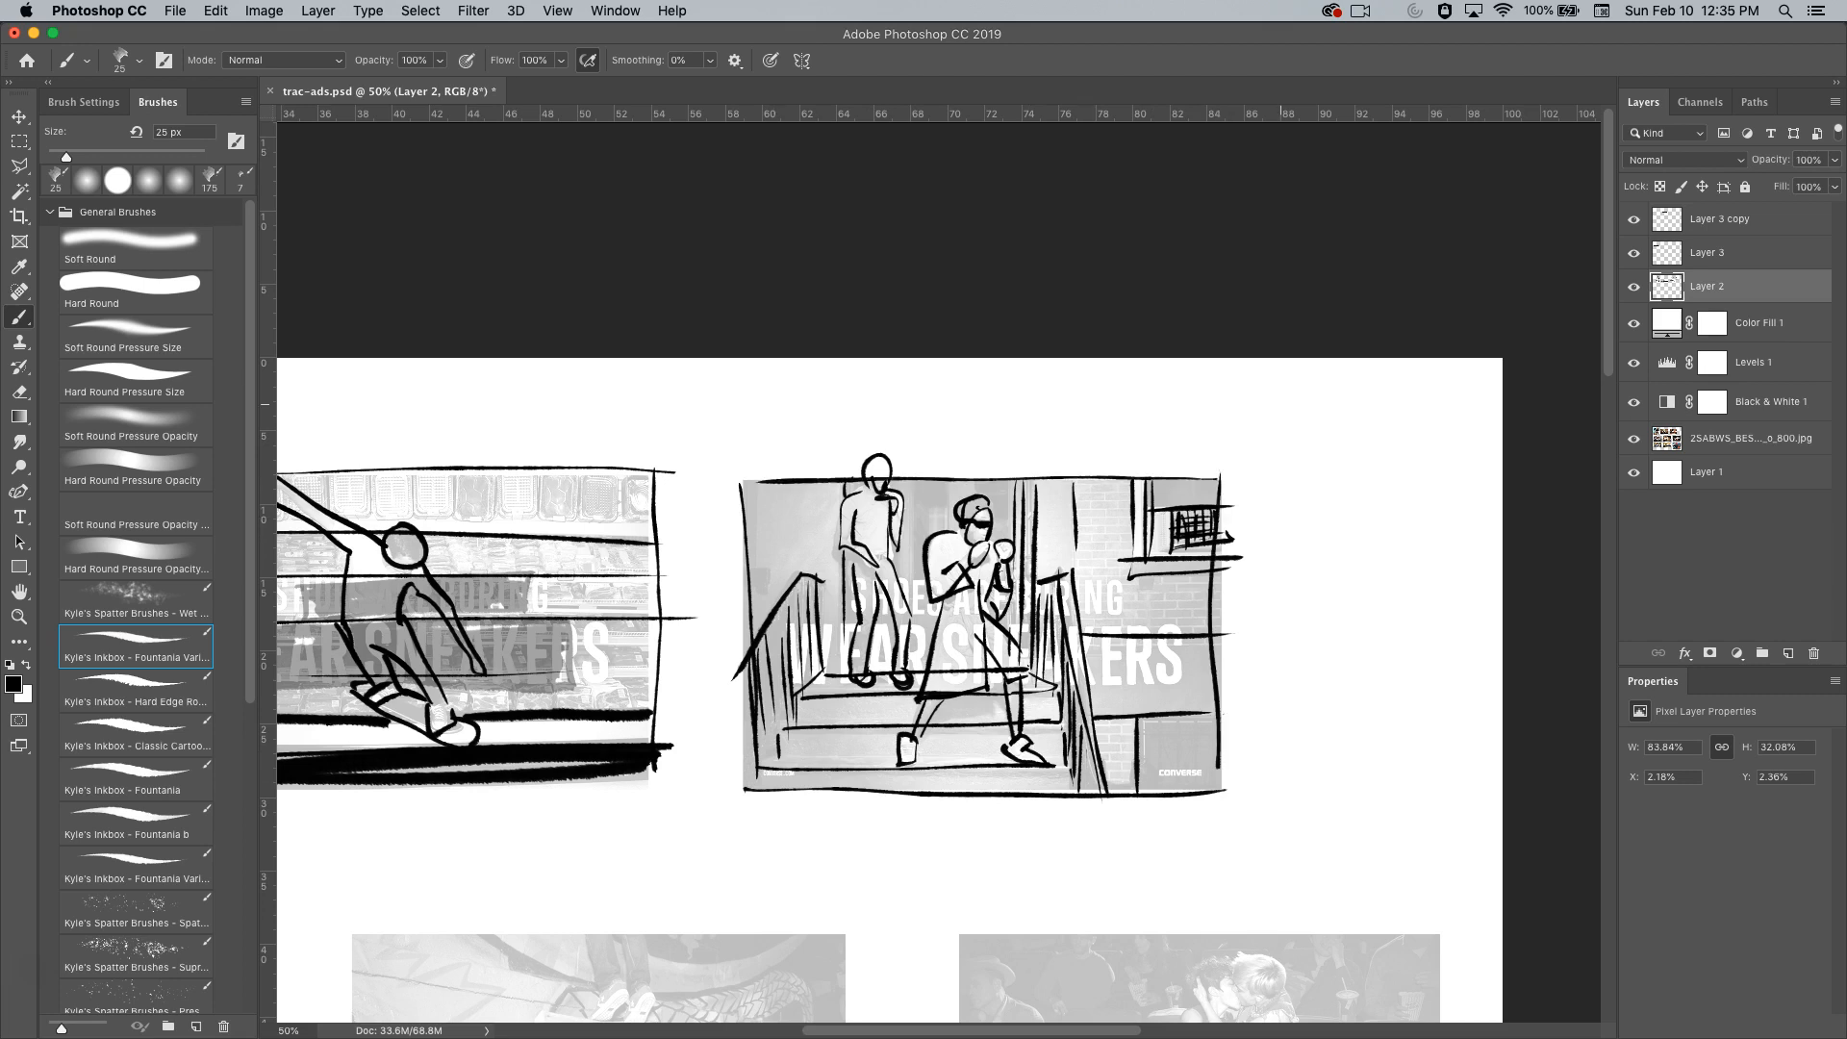
Duplicate the skateboarder ad's headline bars onto the doorstep ad's headline and delete the stray Color Fill 1 copy layer.
key("alt+bracketright")
key("alt+bracketright")
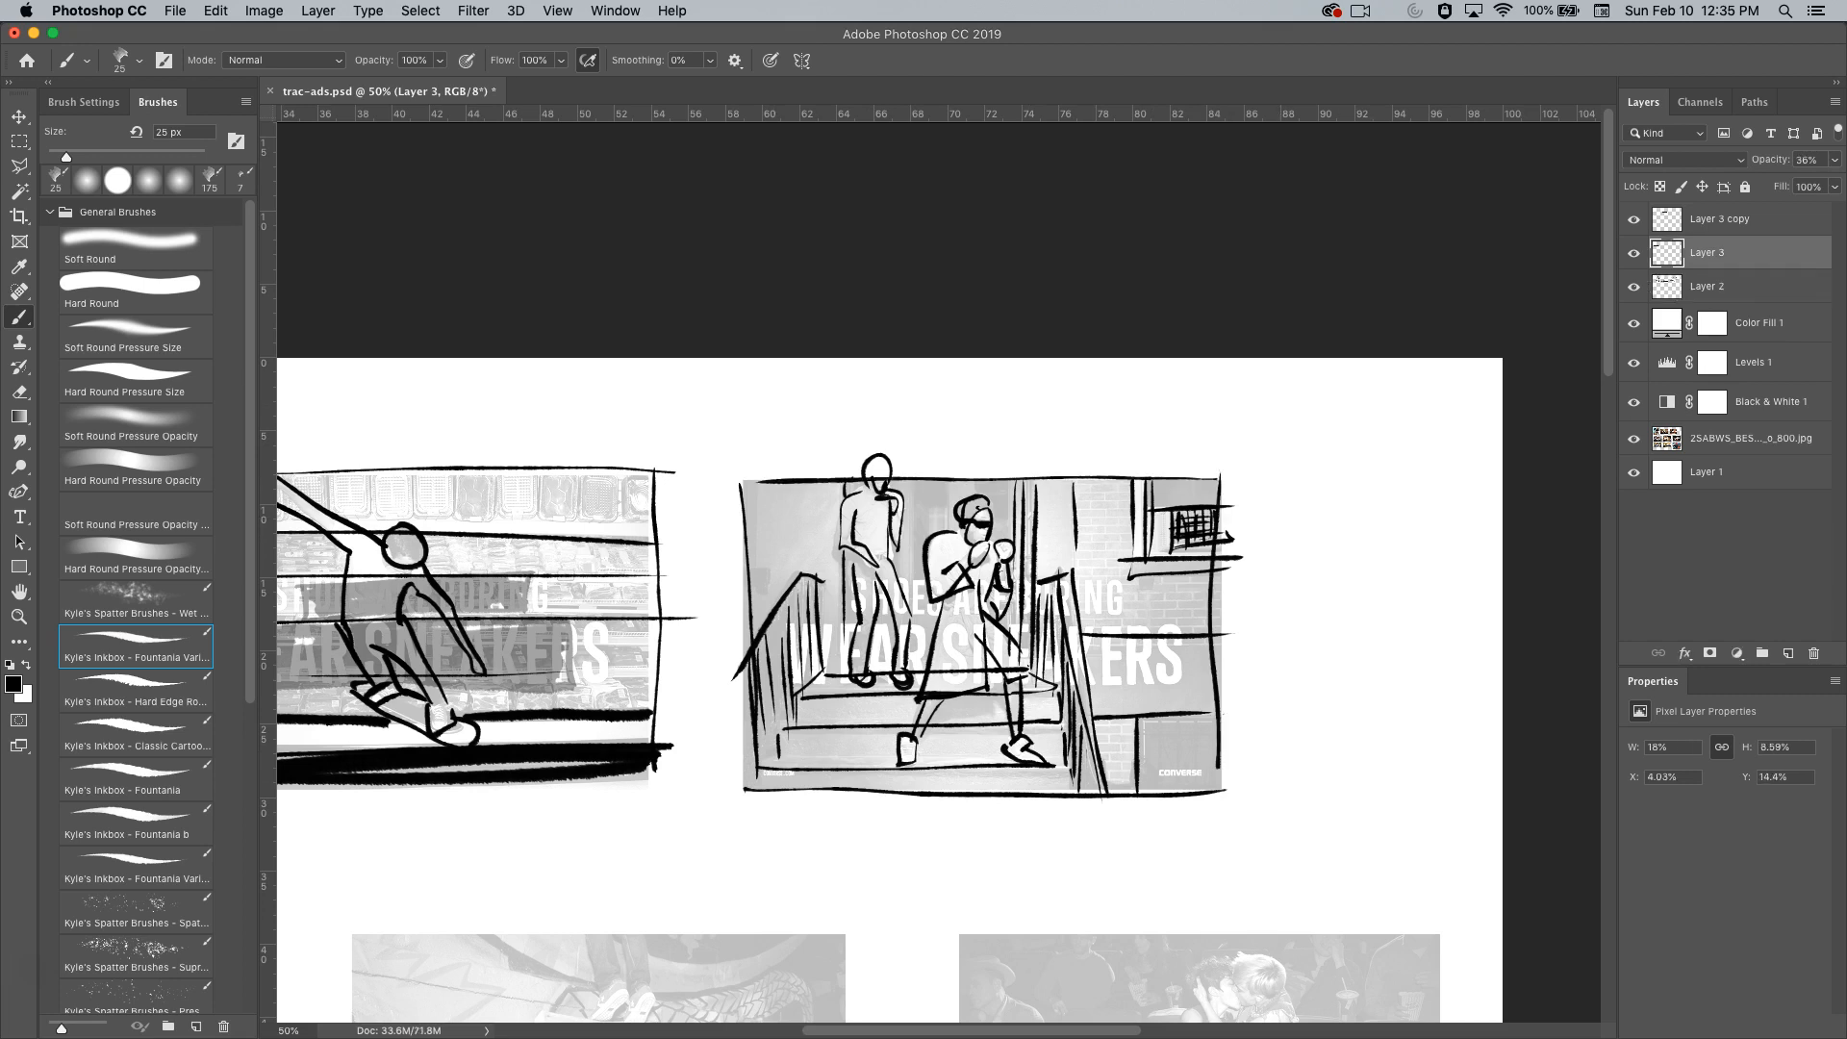
key("v")
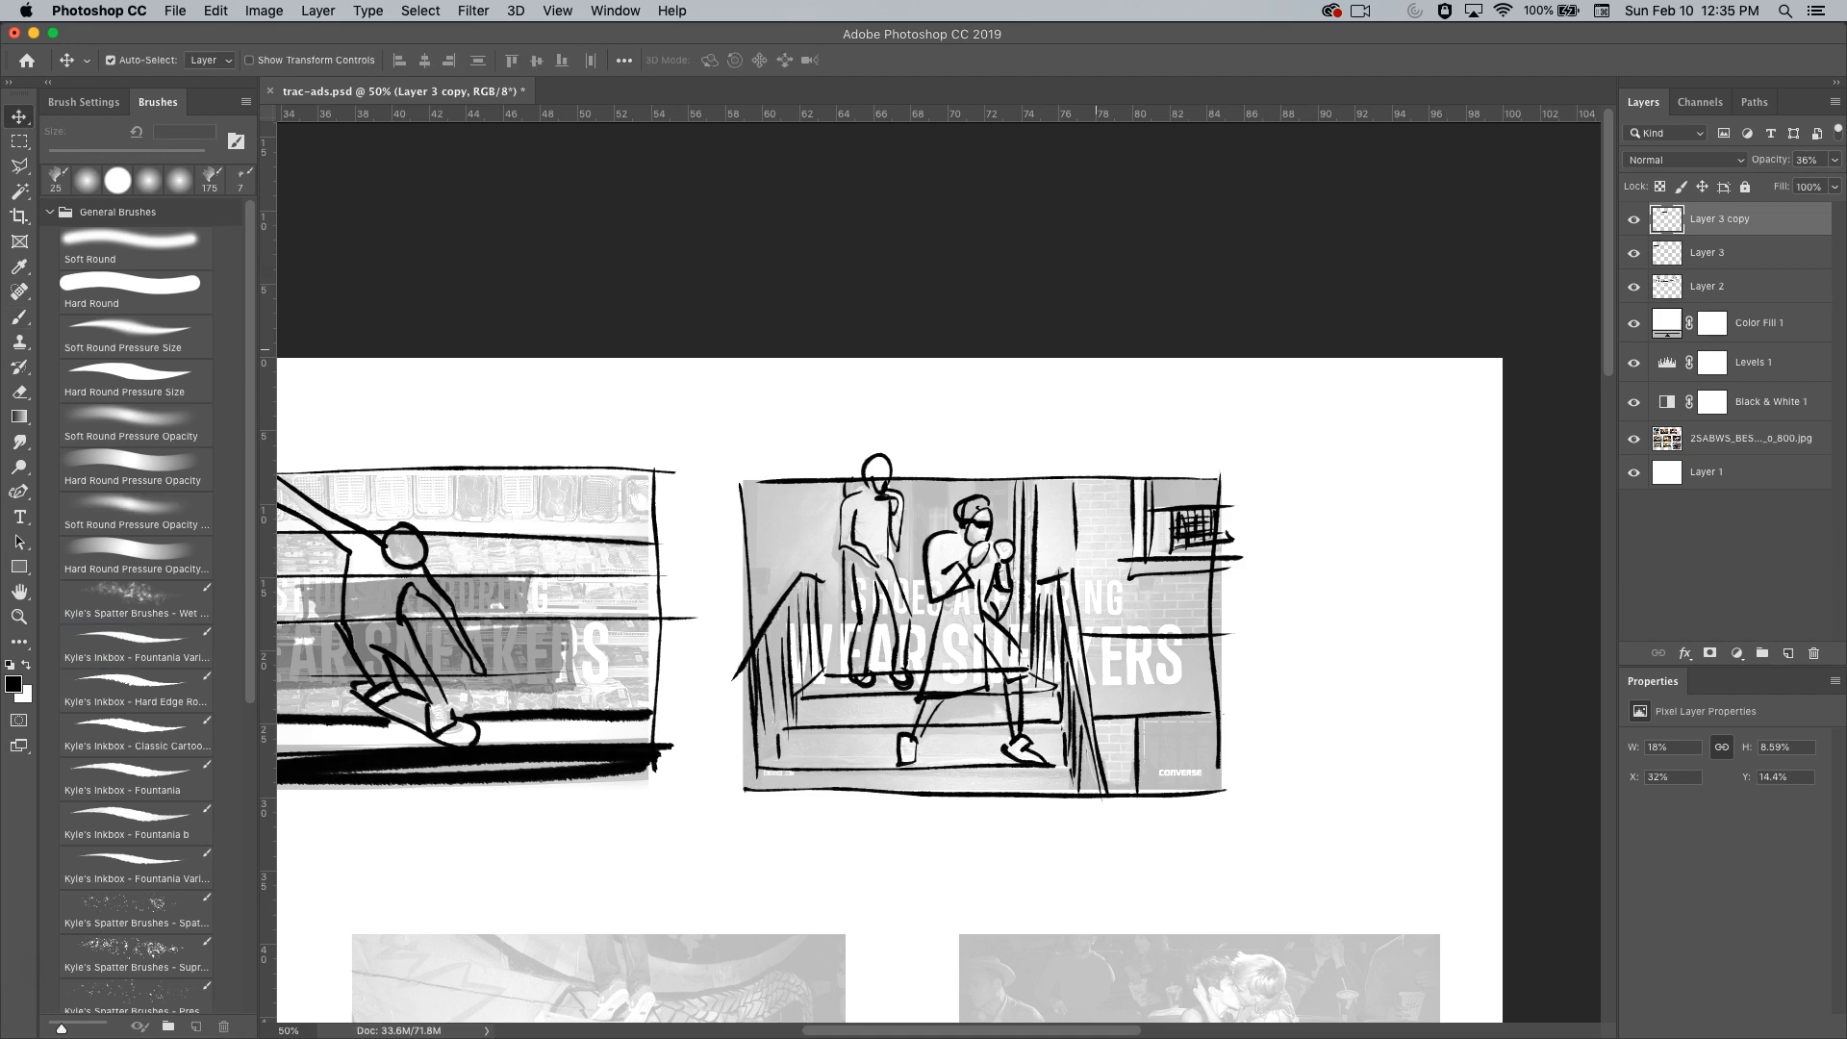
left_click_drag(539, 548, 1118, 606)
left_click(1772, 256)
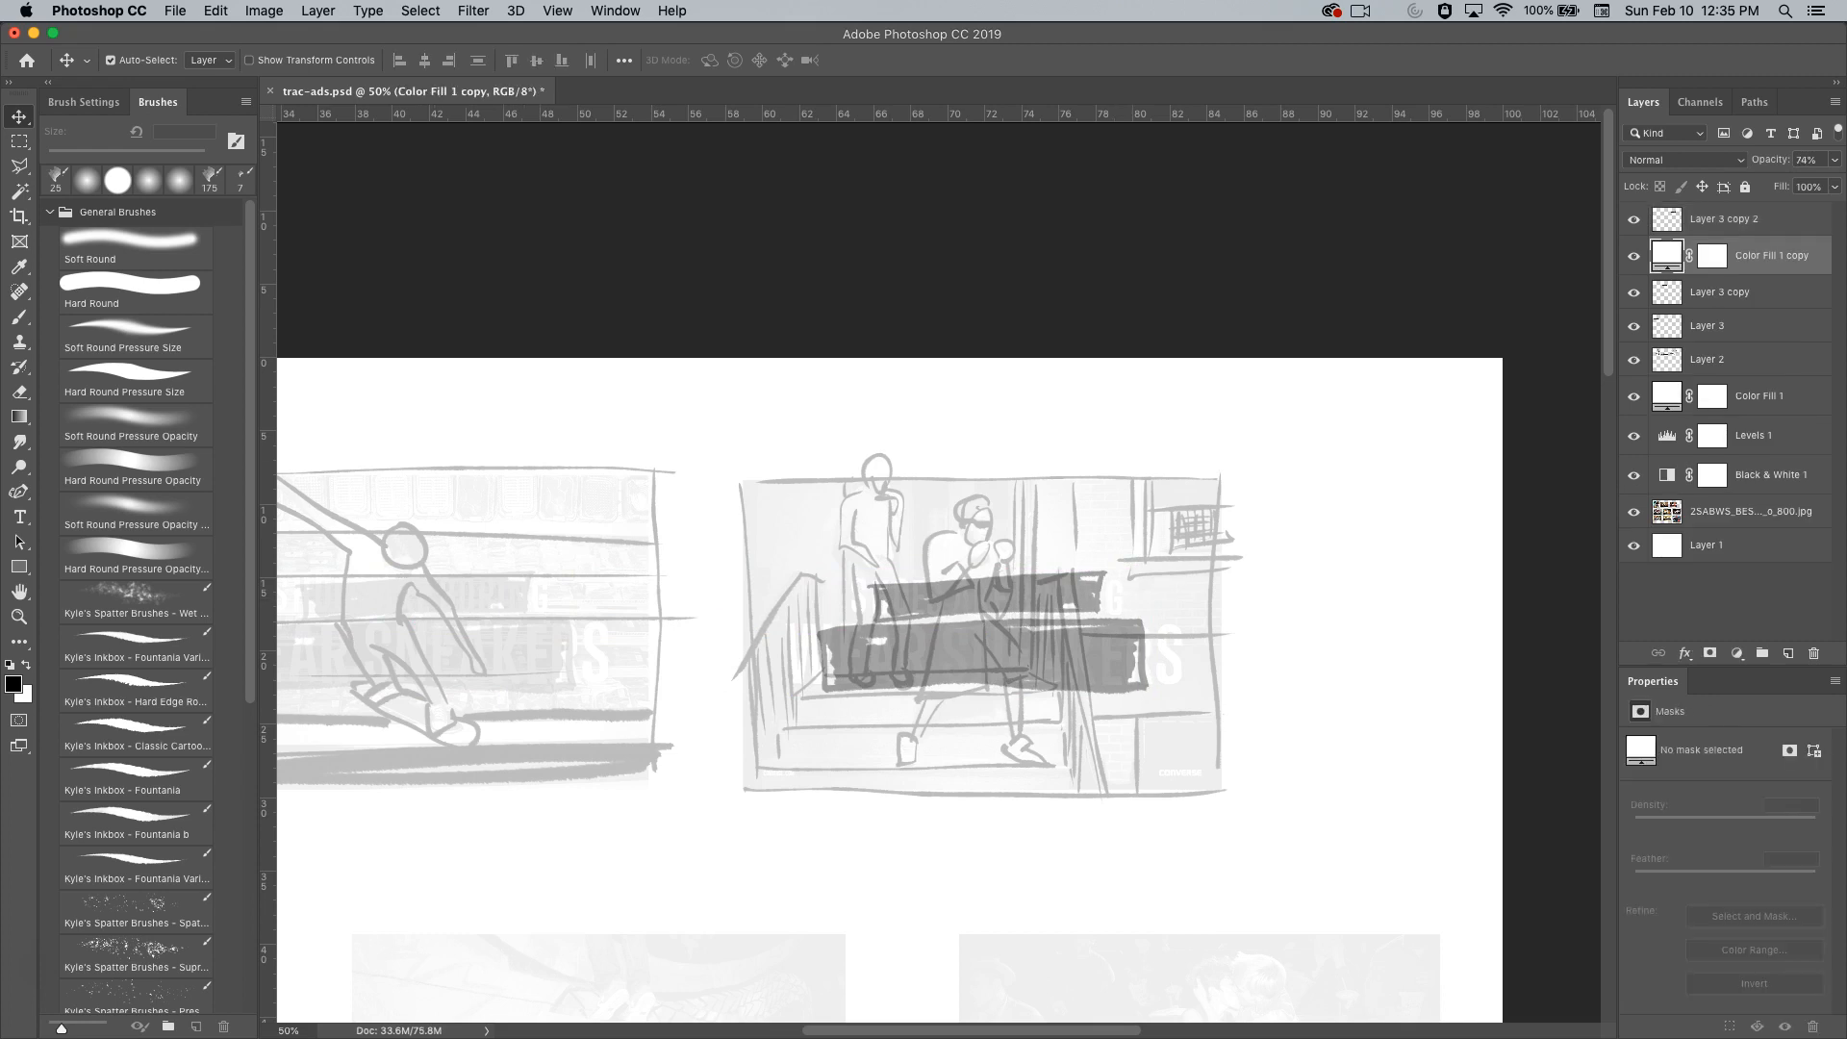
key("Delete")
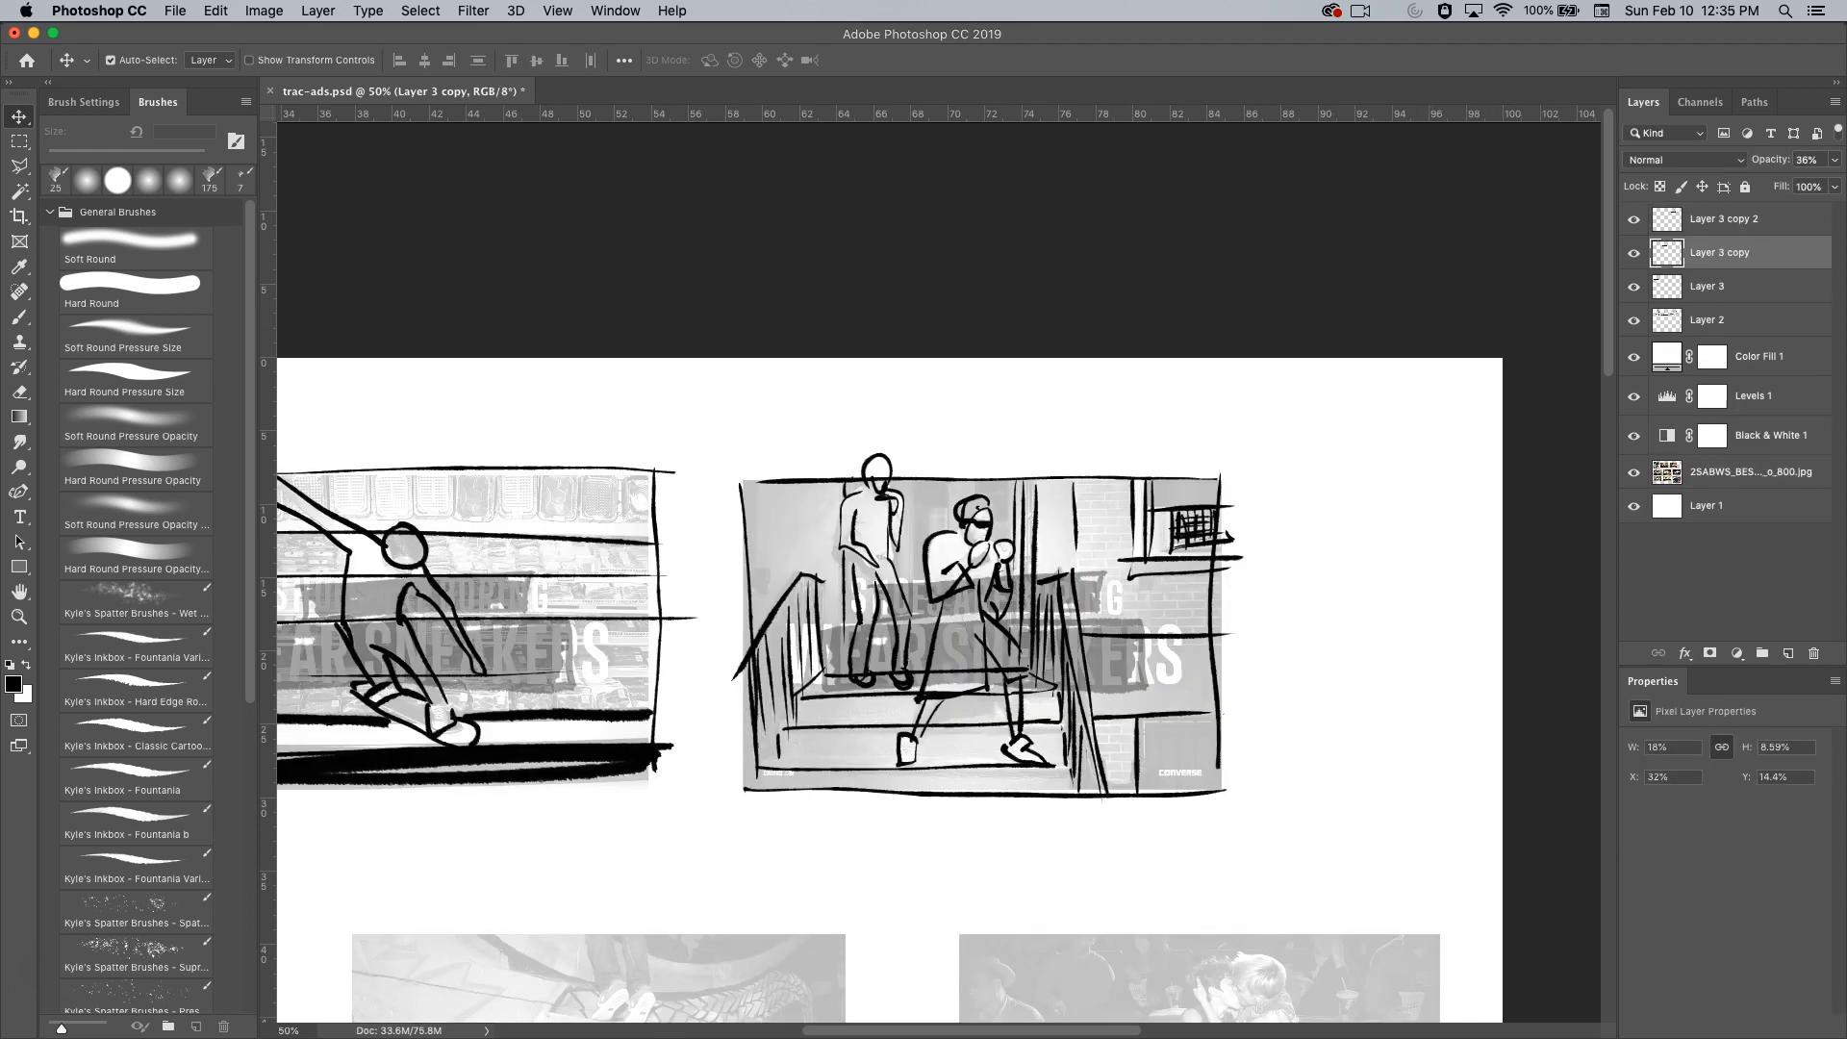
Hide the ad photos and examine the three finished tracings with their headline bars side by side.
left_click(1633, 473)
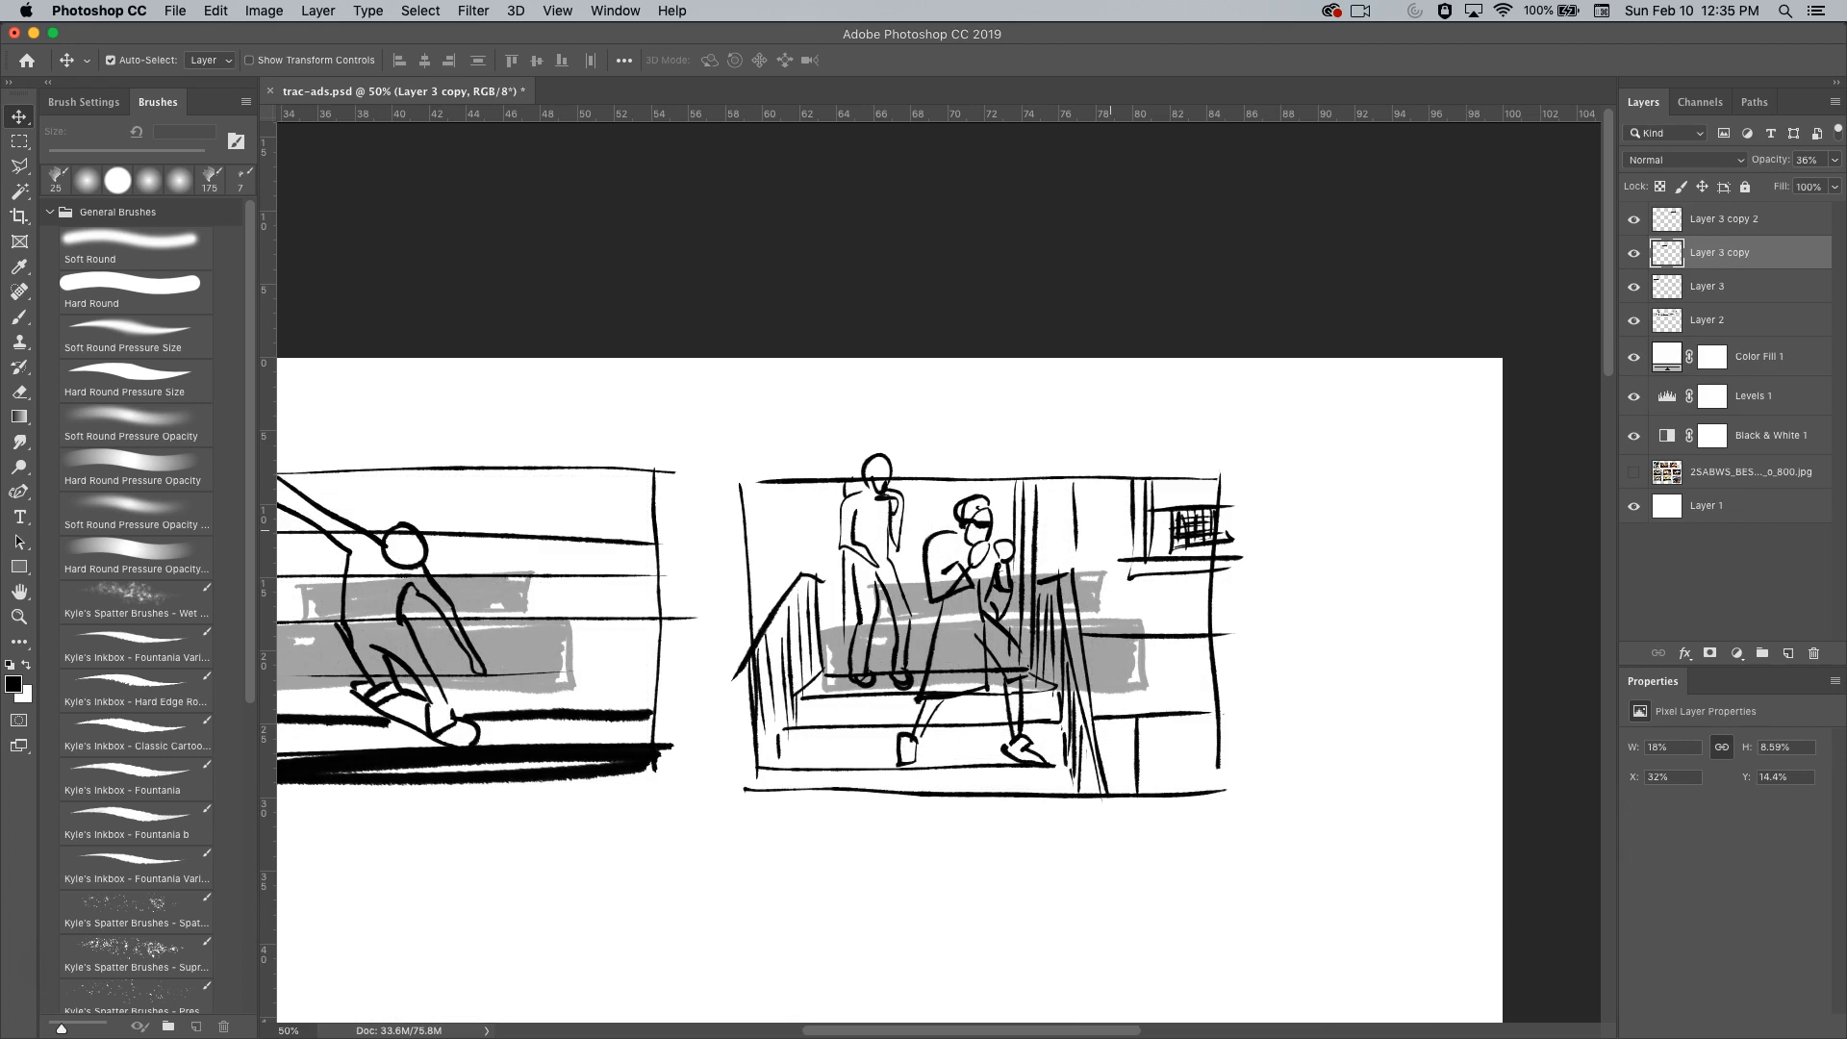
key("super+minus")
mouse_move(1110, 530)
left_mouse_down()
mouse_move(1384, 454)
mouse_move(1344, 423)
left_mouse_up()
key("super+r")
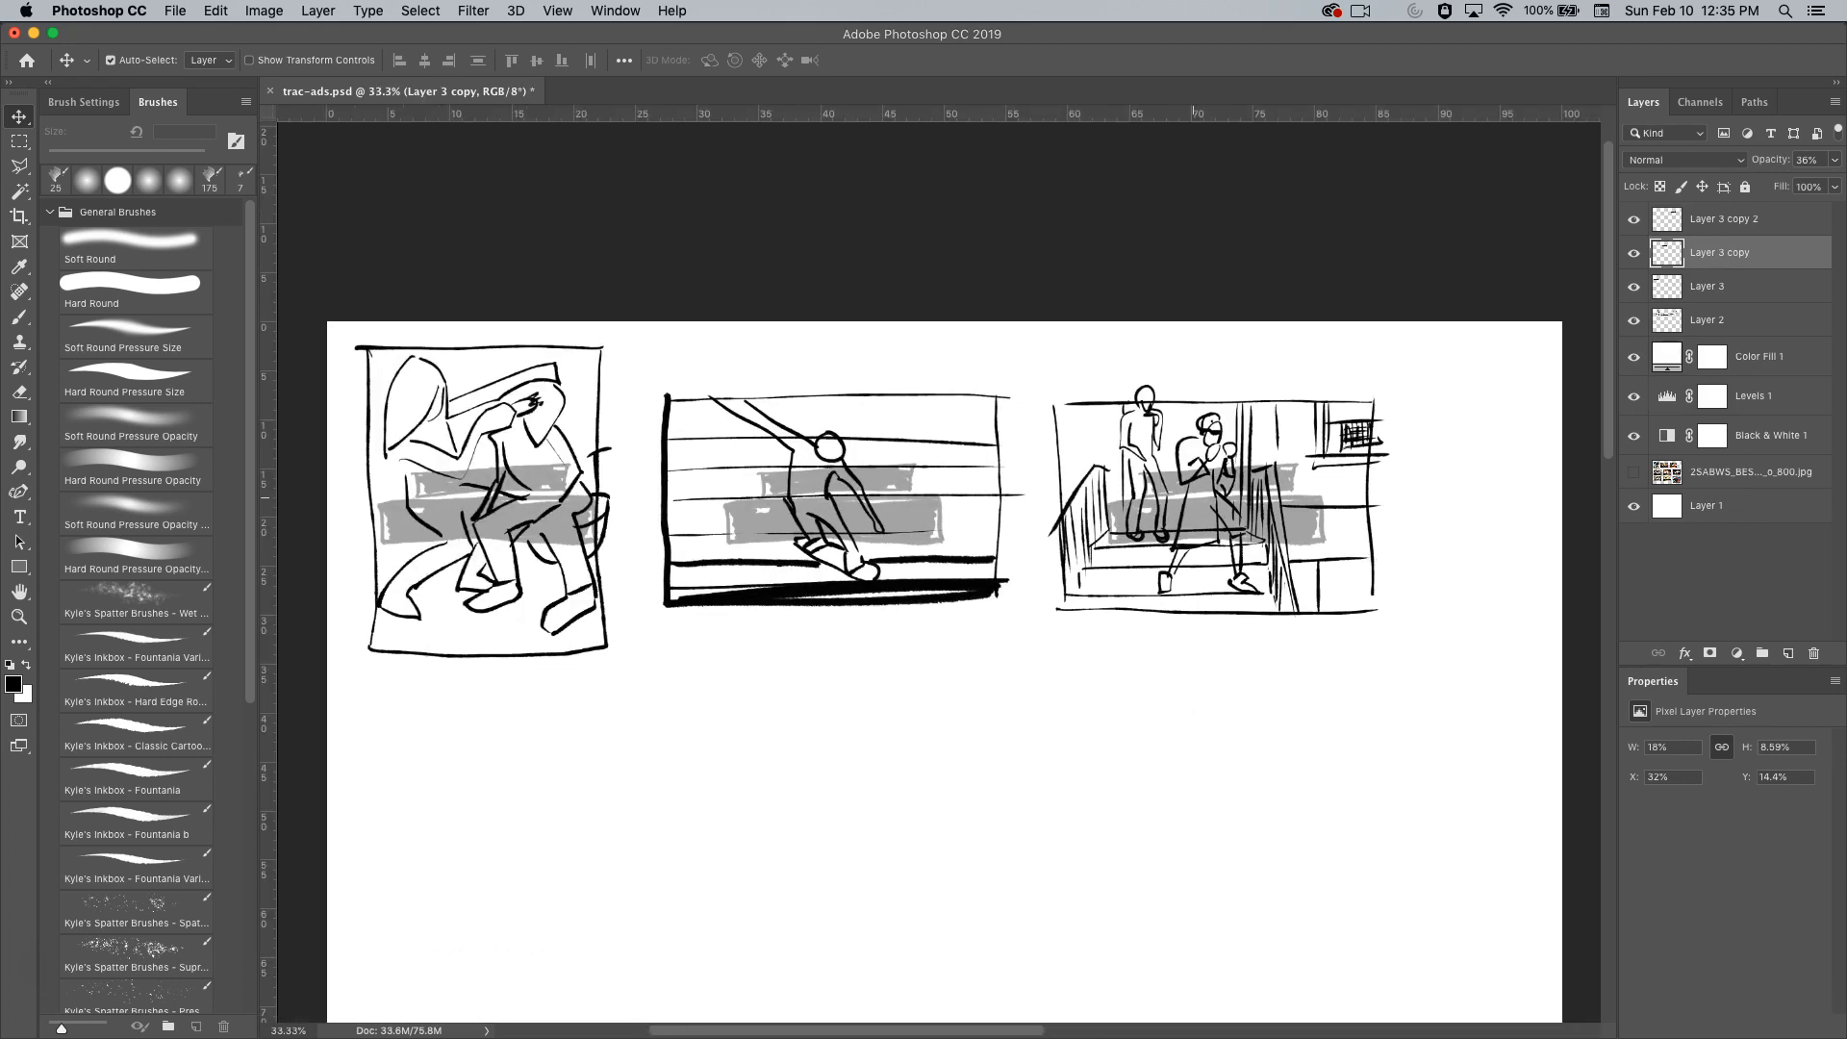
left_click_drag(1221, 540, 1250, 397)
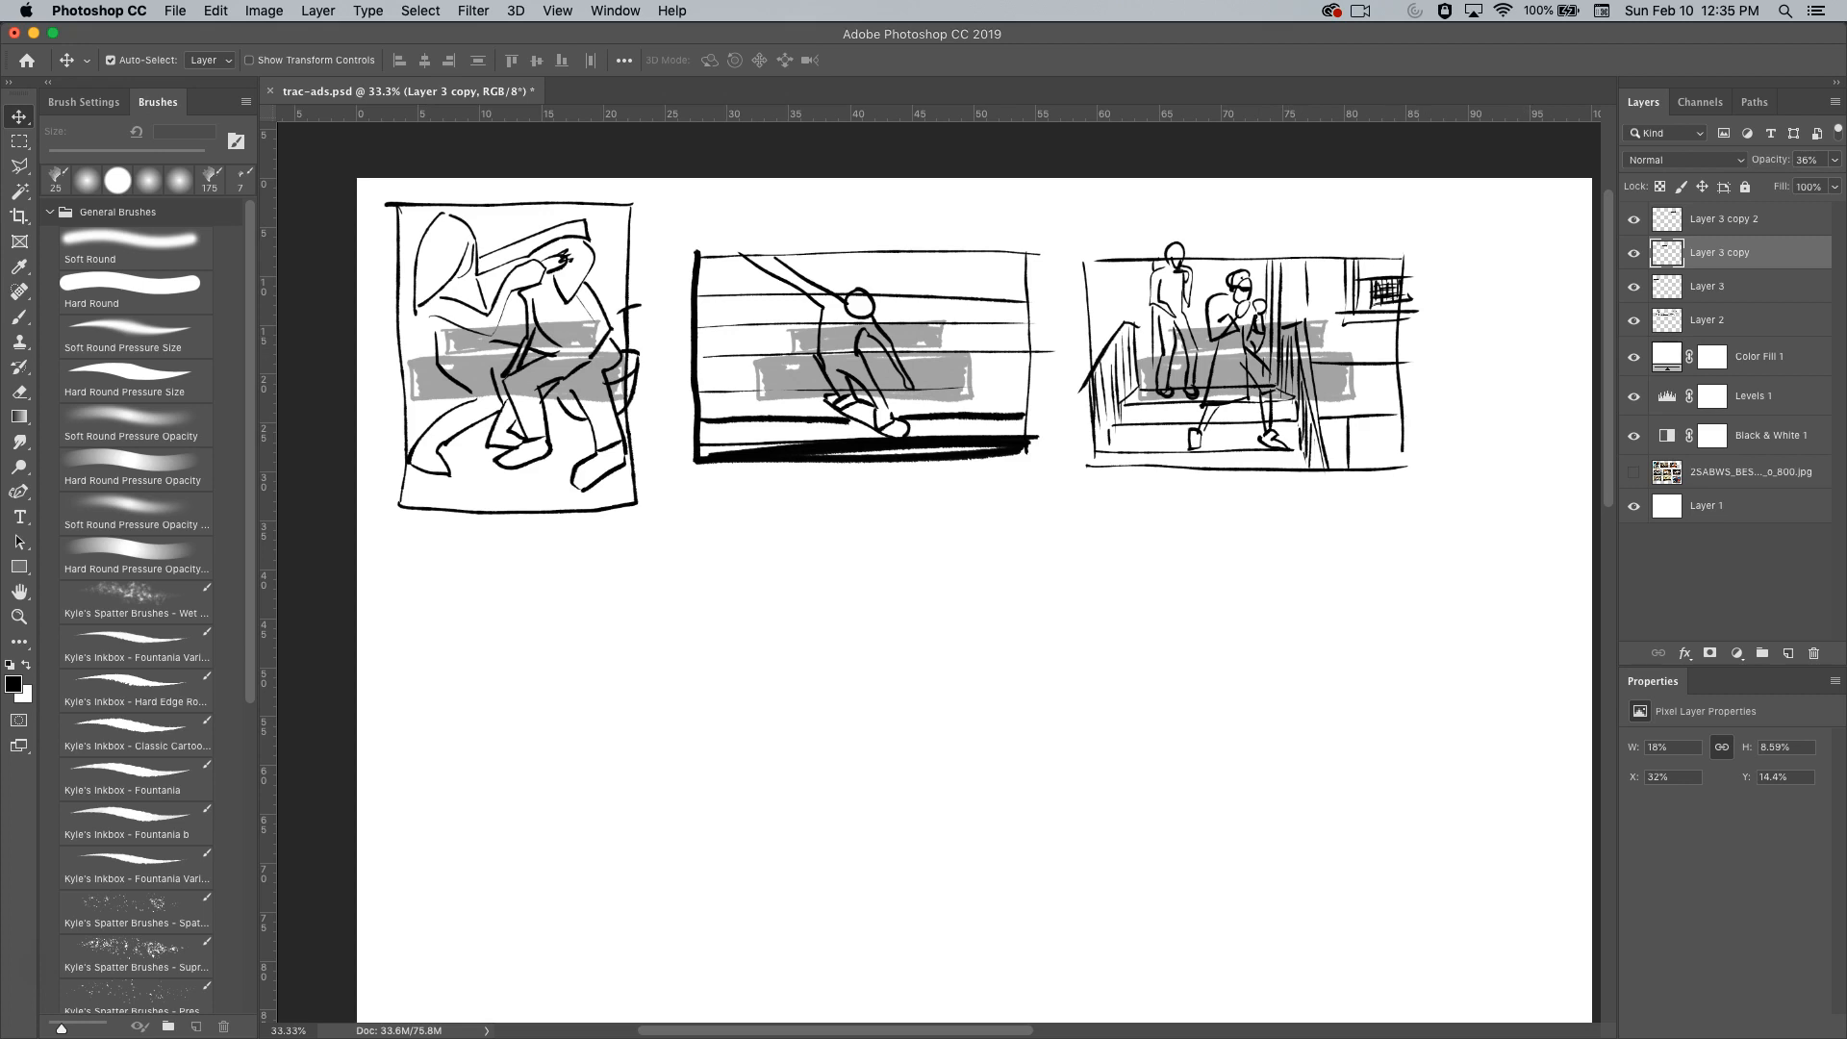
Show the ad photos again and, with Layer 2 active, reduce the brush size to 10 px.
left_click(1633, 472)
left_click_drag(1191, 539, 1441, 404)
left_click(943, 495, "super")
left_click_drag(943, 495, 1099, 496)
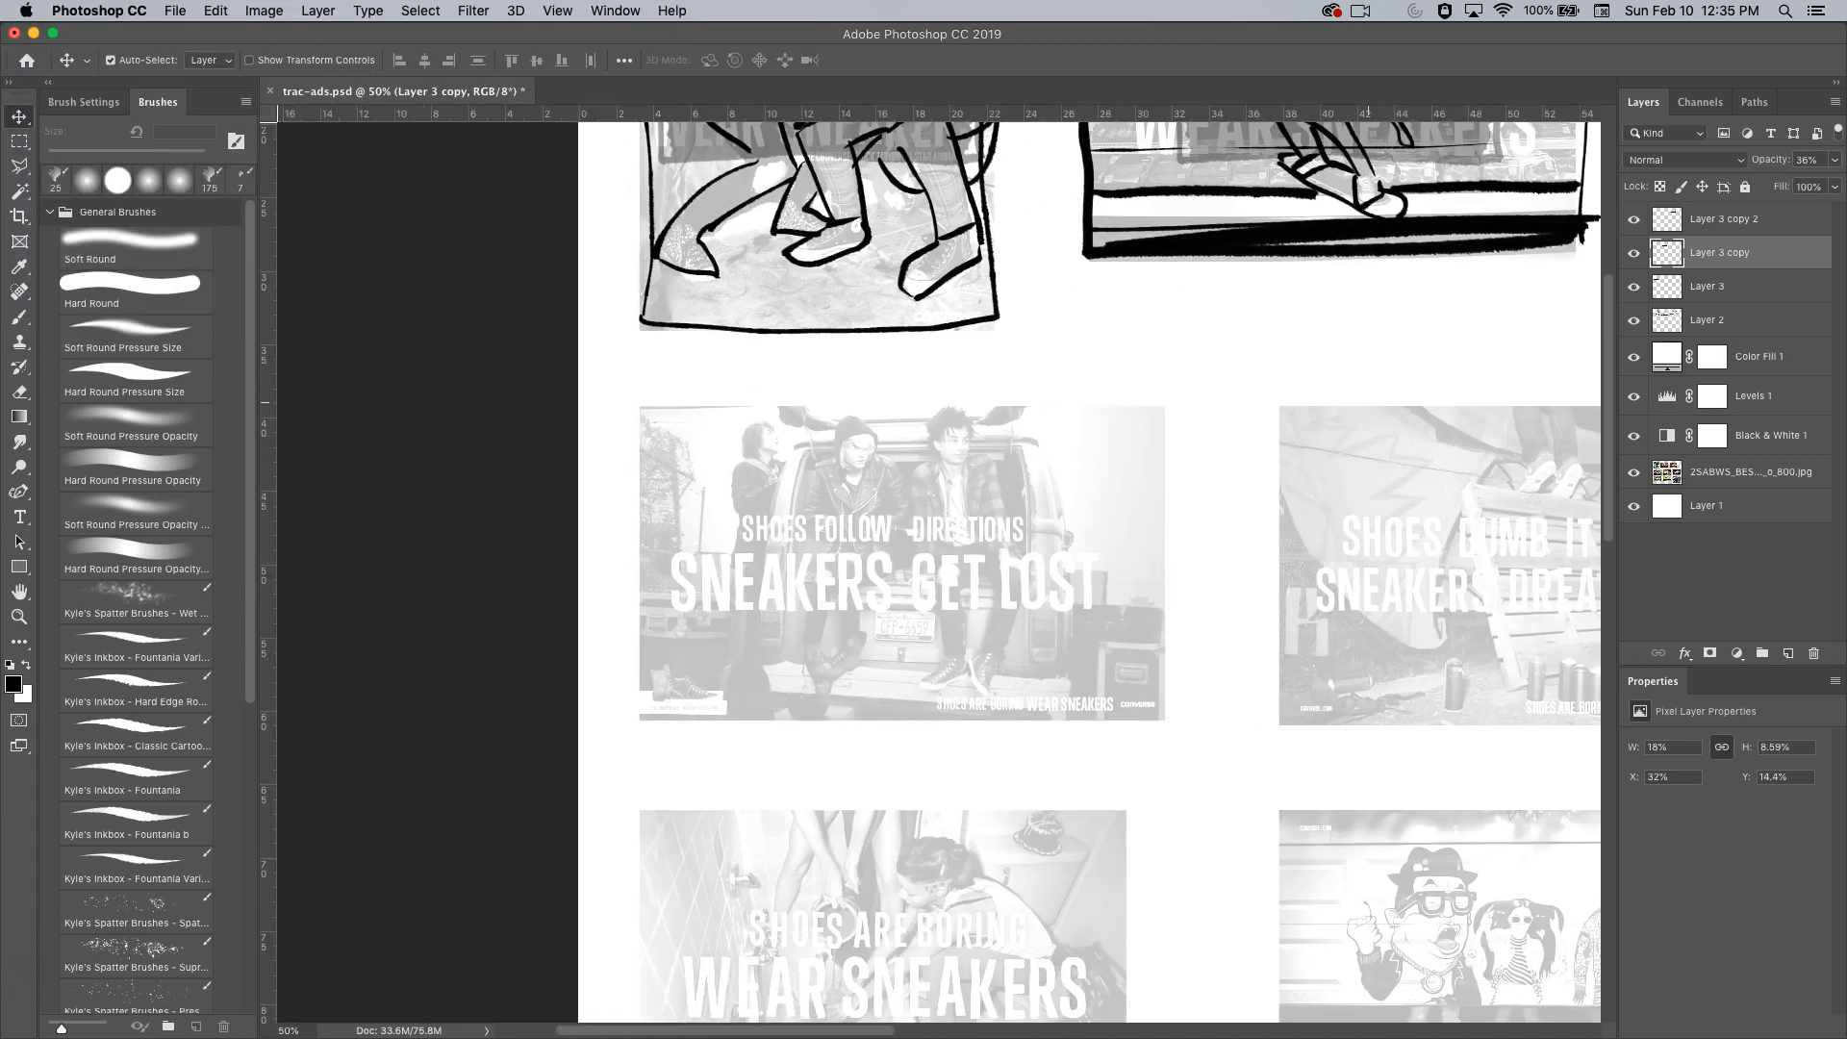
left_click(871, 515, "super")
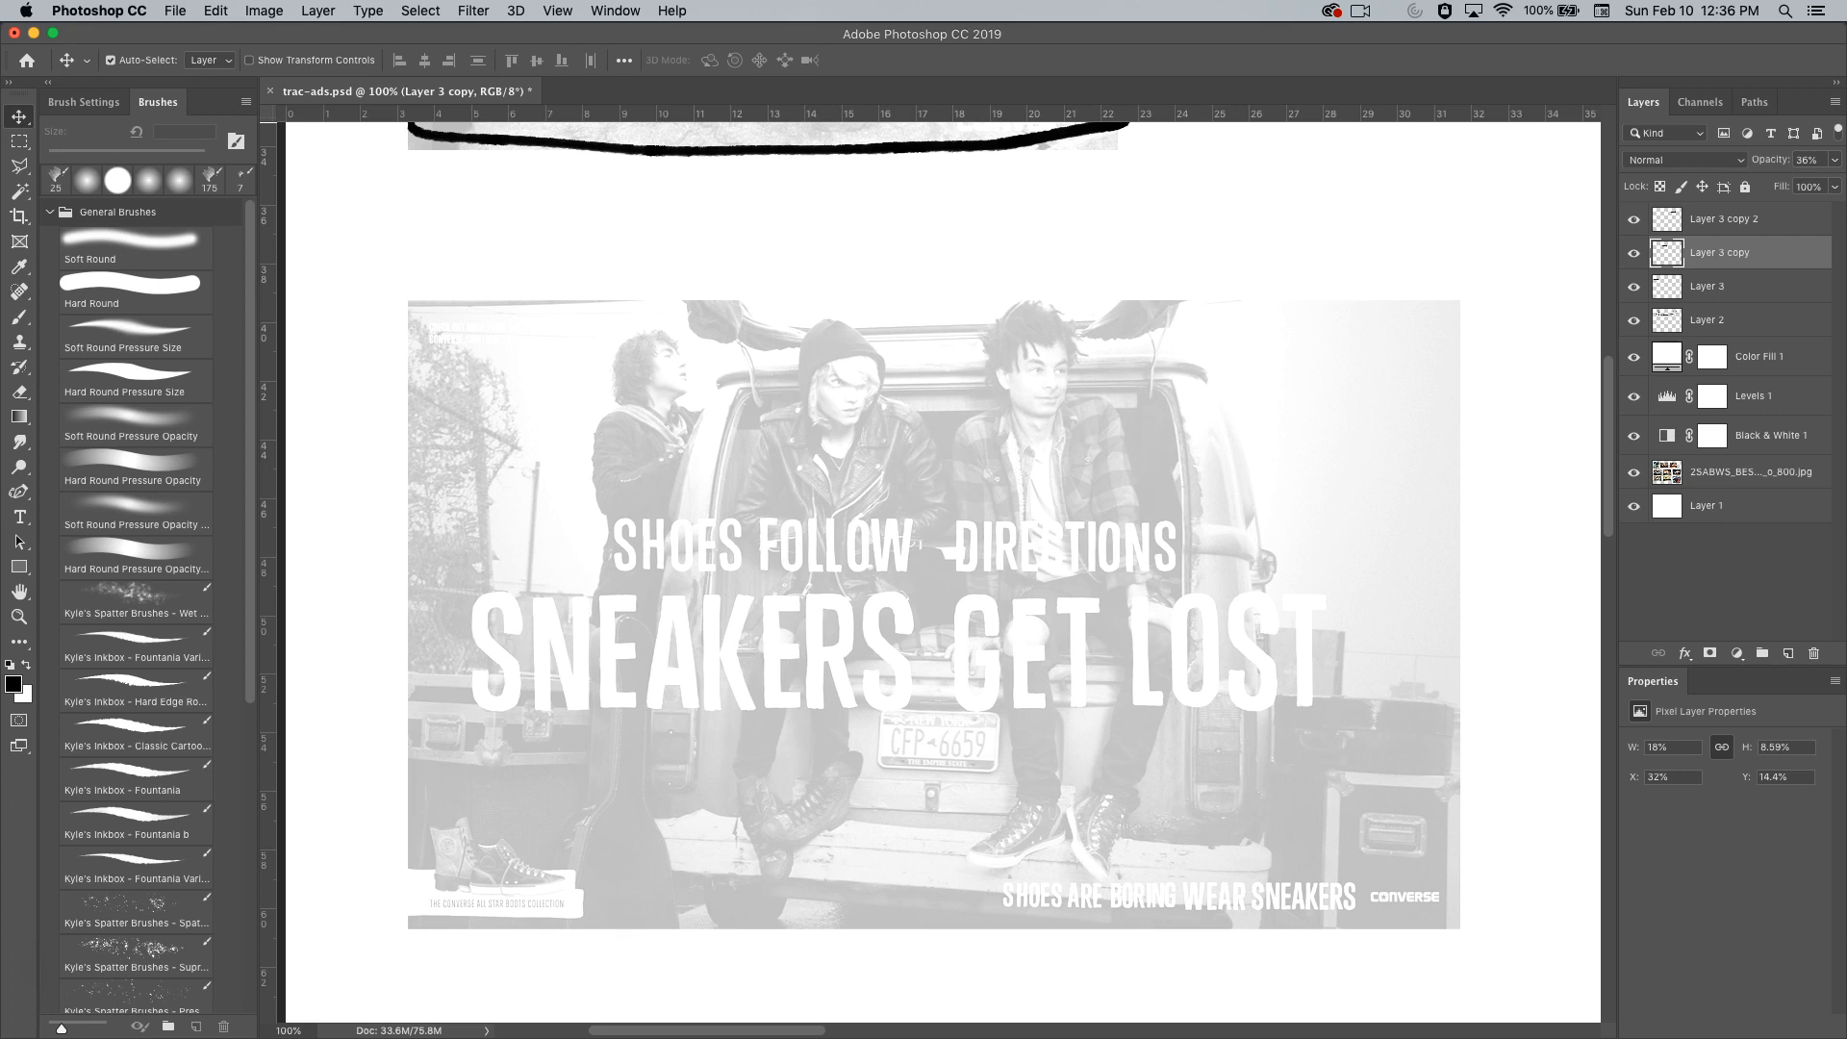
left_click(1722, 320)
key("b")
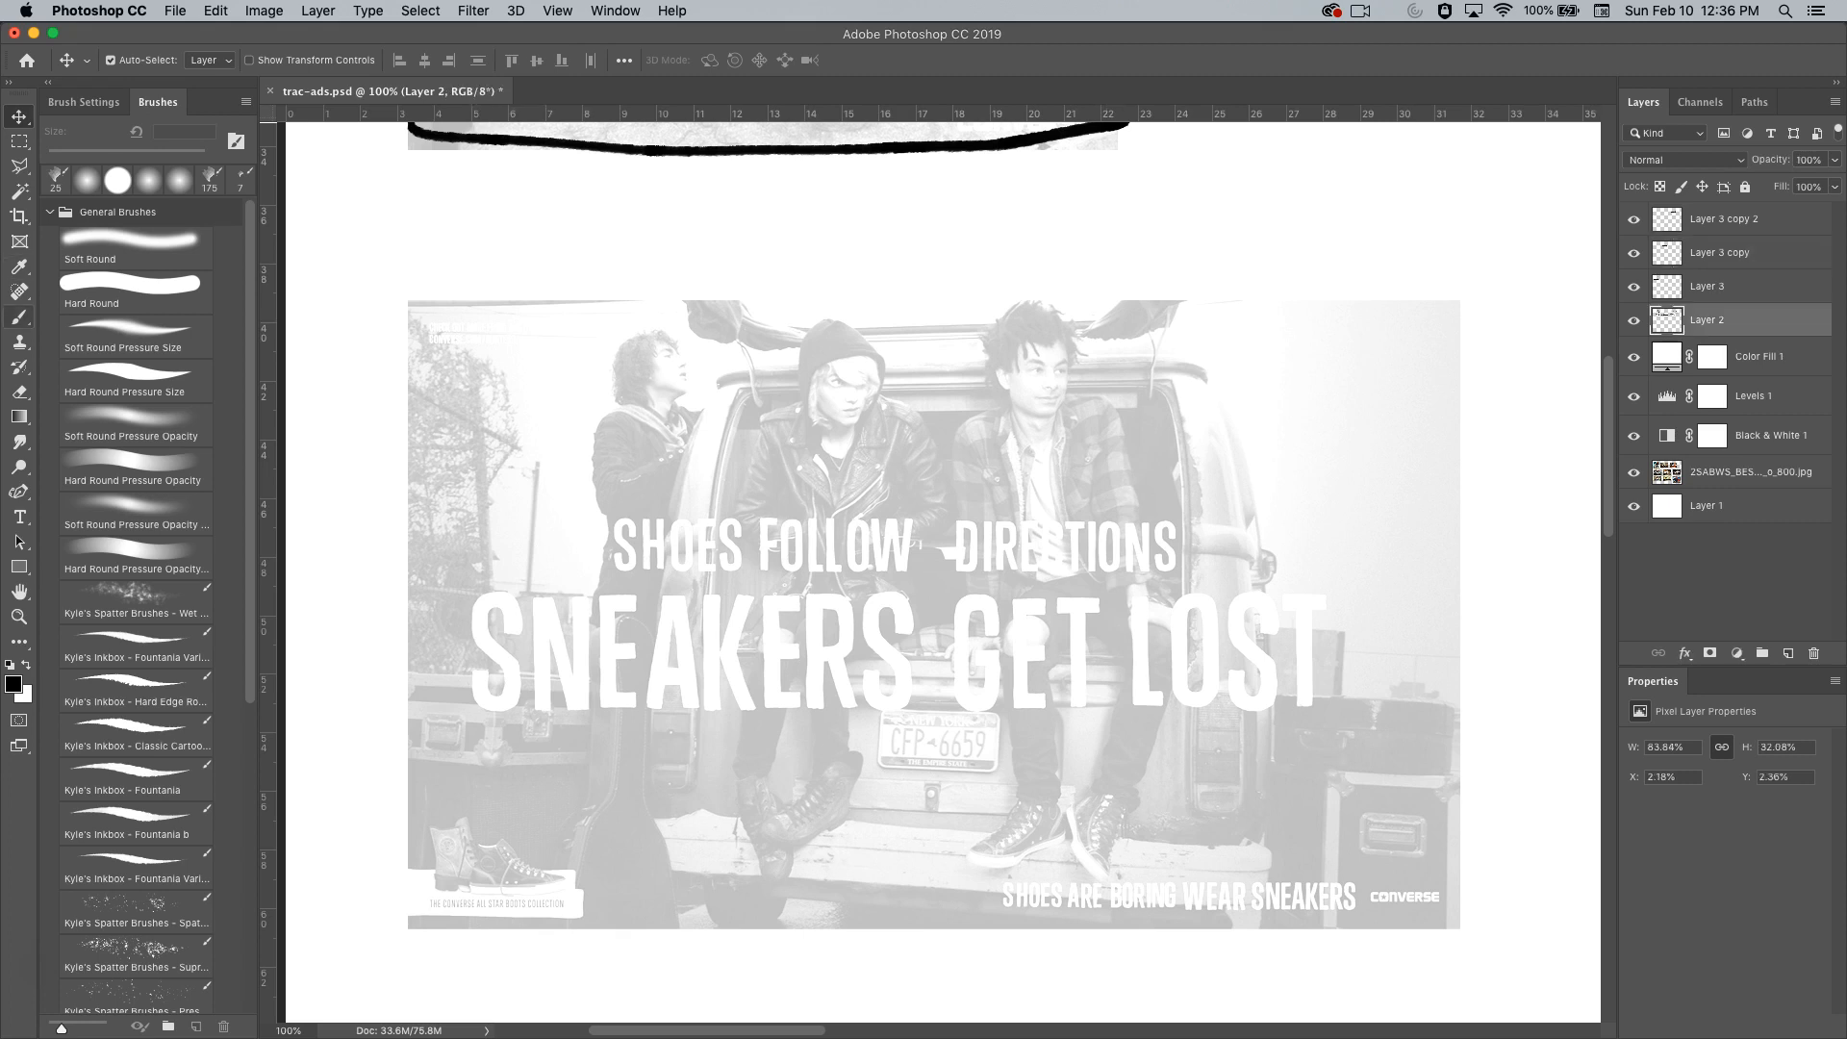
left_click(907, 553, "alt")
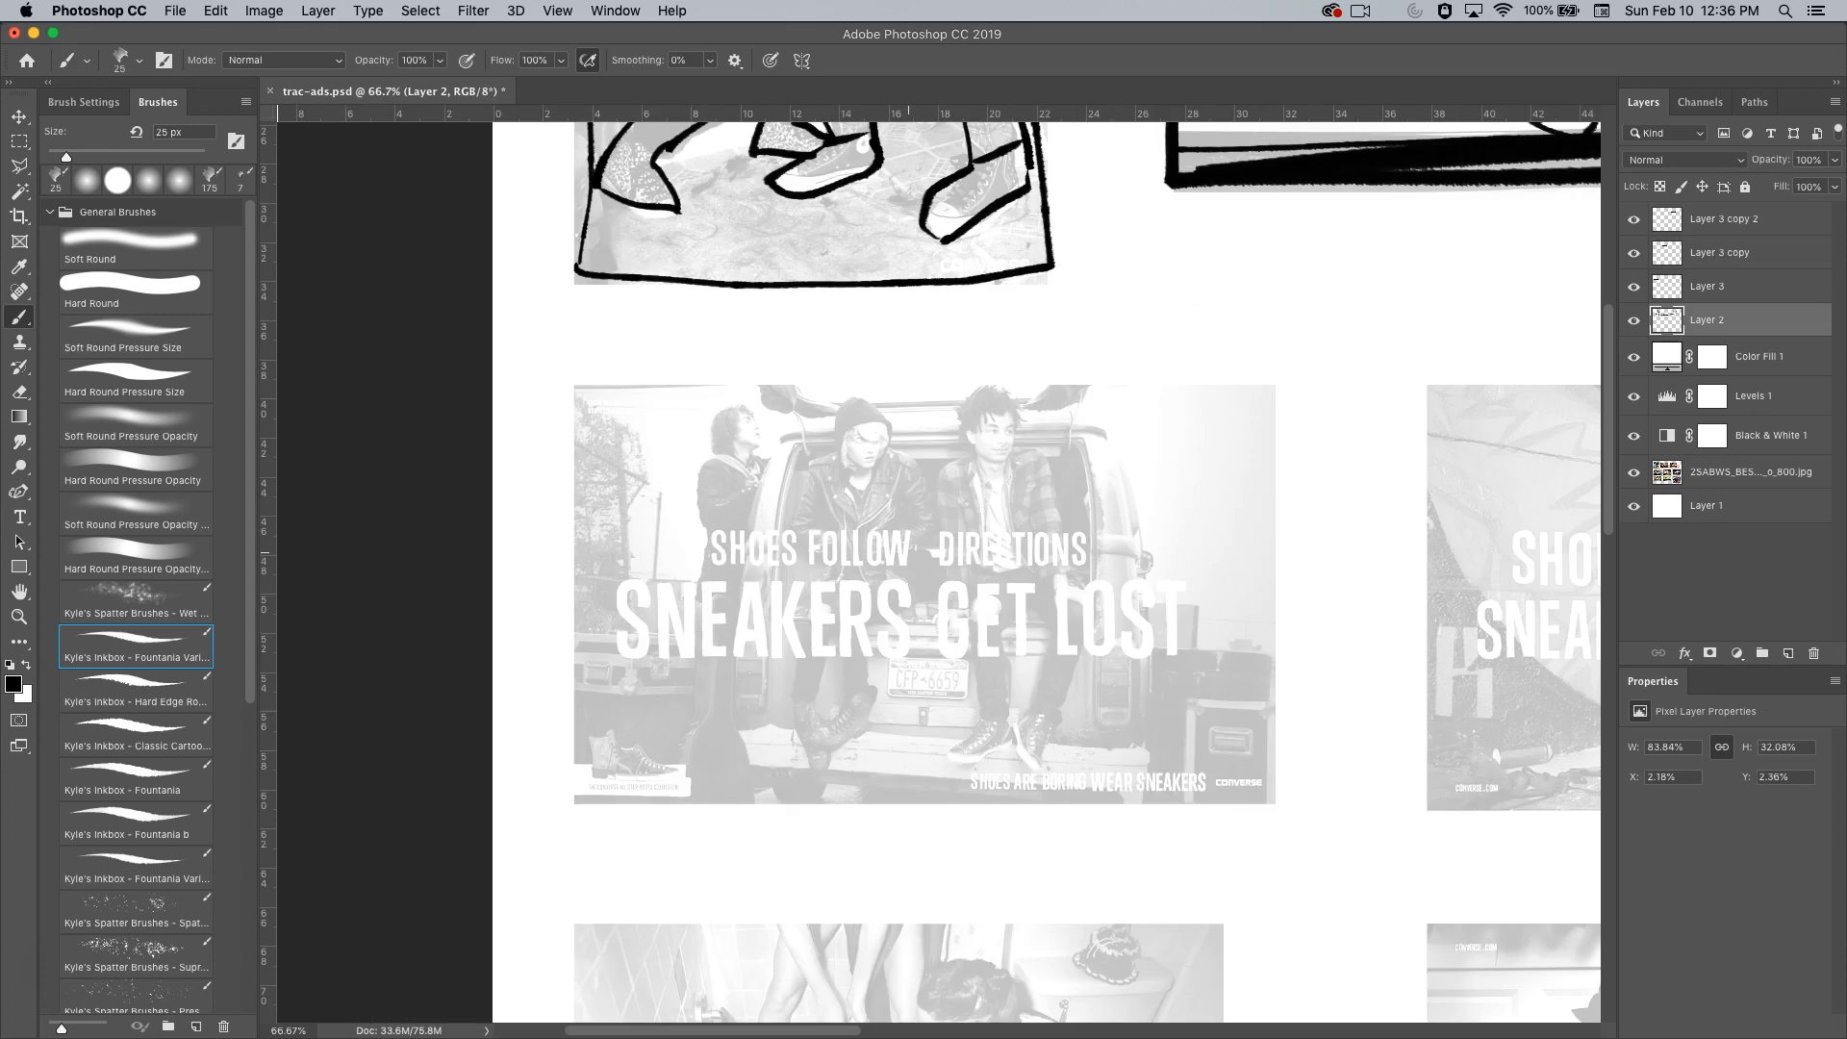
left_click(908, 553, "alt")
left_click(907, 553, "alt")
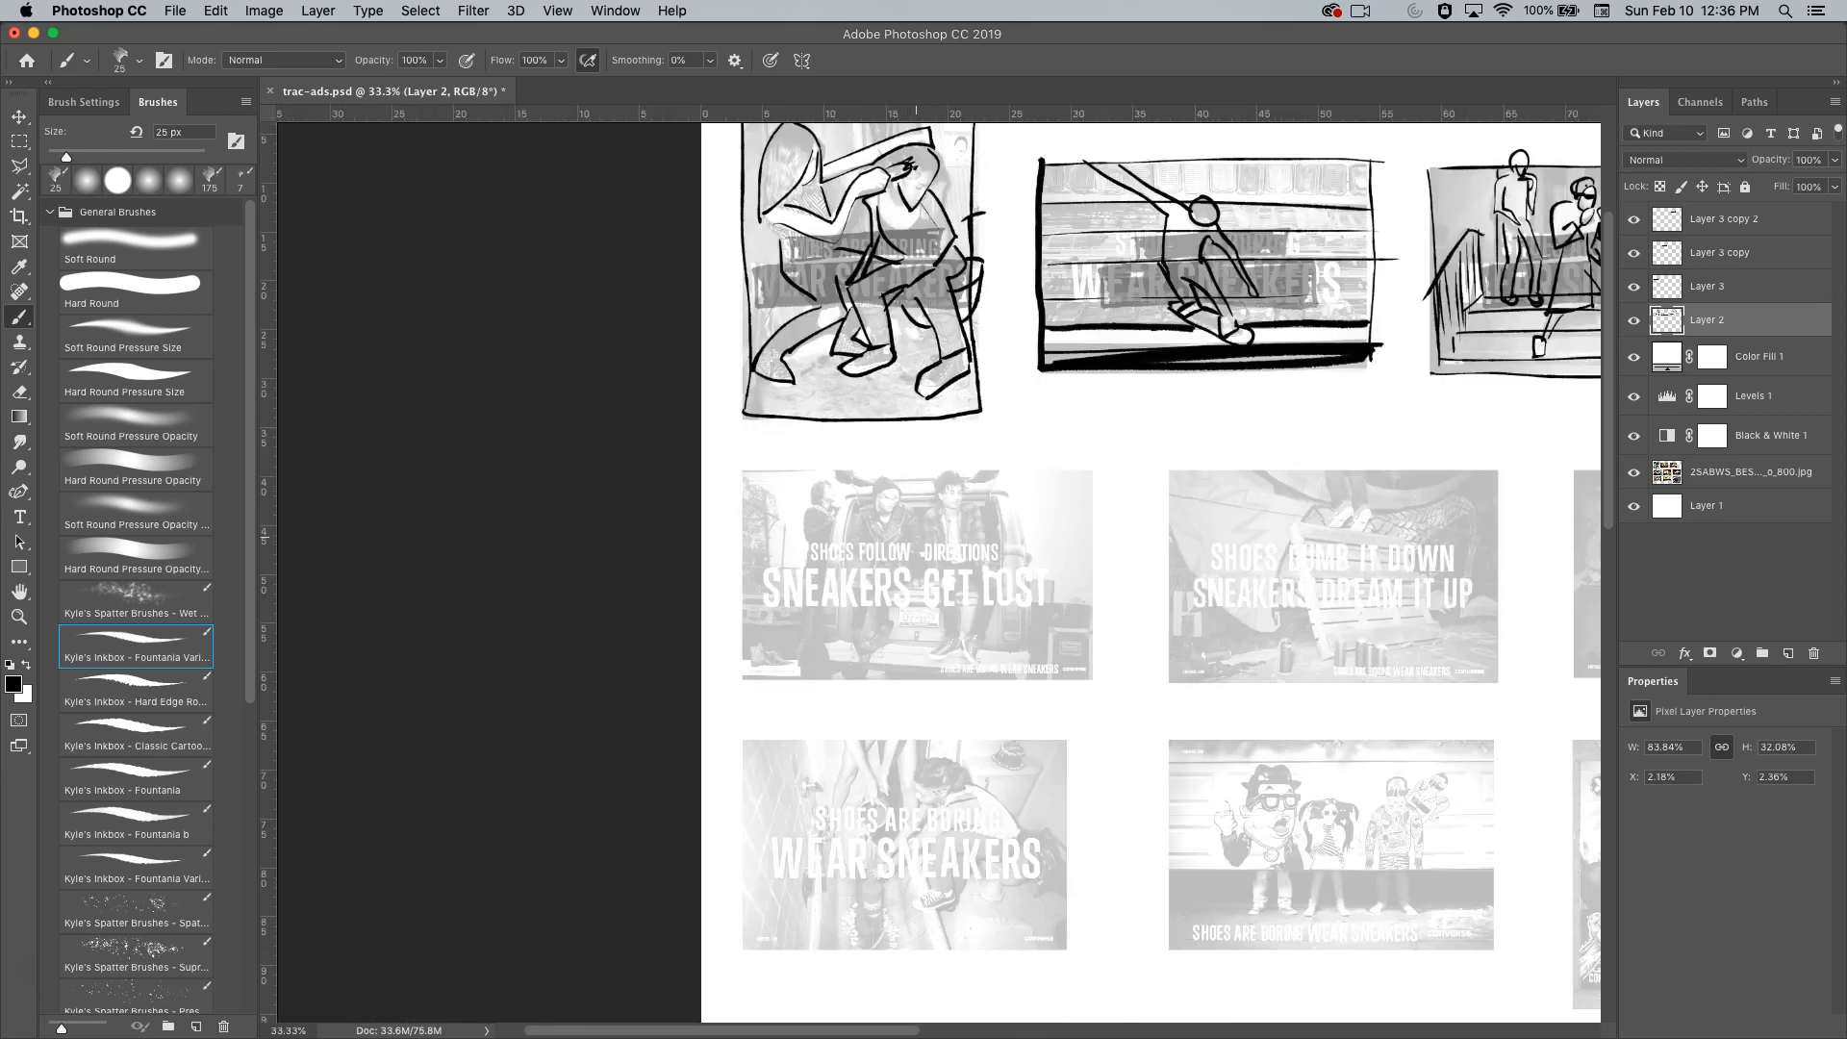
key("bracketleft")
key("bracketleft")
Trace the seated man in the beanie in the van ad, including his head, jacket, arms and legs.
left_click_drag(878, 482, 890, 515)
mouse_move(883, 482)
left_mouse_down()
mouse_move(900, 502)
mouse_move(854, 522)
mouse_move(851, 574)
left_mouse_up()
mouse_move(912, 522)
left_mouse_down()
mouse_move(922, 567)
mouse_move(892, 583)
mouse_move(863, 650)
left_mouse_up()
mouse_move(897, 577)
left_mouse_down()
mouse_move(852, 641)
mouse_move(879, 667)
left_mouse_up()
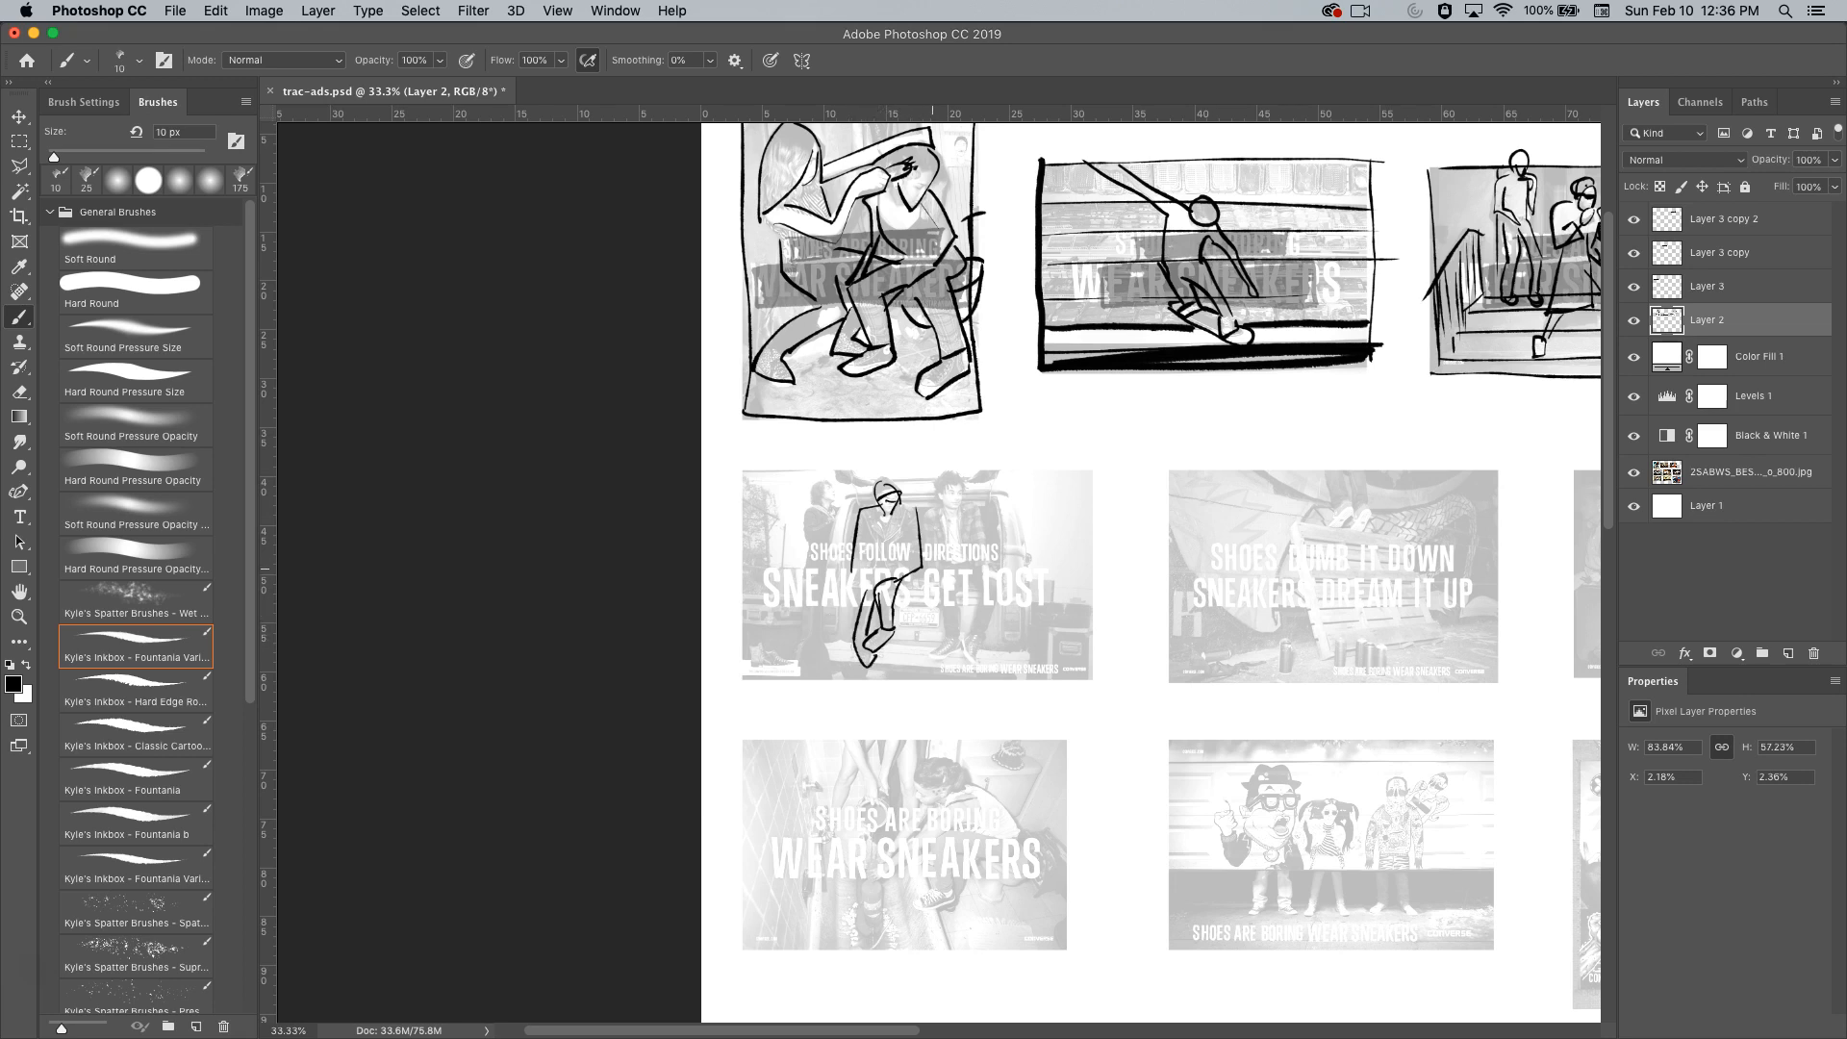
mouse_move(873, 524)
left_mouse_down()
mouse_move(859, 570)
mouse_move(911, 570)
left_mouse_up()
Trace the second seated man in the van ad, from his head and torso down to his legs and shoes.
left_click_drag(945, 478, 947, 515)
left_click_drag(961, 485, 949, 551)
mouse_move(962, 511)
left_mouse_down()
mouse_move(965, 571)
mouse_move(988, 566)
mouse_move(1004, 597)
mouse_move(976, 644)
left_mouse_up()
mouse_move(982, 581)
left_mouse_down()
mouse_move(961, 643)
mouse_move(979, 665)
left_mouse_up()
Outline the van's bumper and body, shade its dark interior and trace the man standing beside it.
mouse_move(947, 575)
left_mouse_down()
mouse_move(934, 631)
mouse_move(966, 657)
mouse_move(1025, 659)
mouse_move(825, 680)
mouse_move(854, 647)
left_mouse_up()
left_click_drag(855, 486, 824, 645)
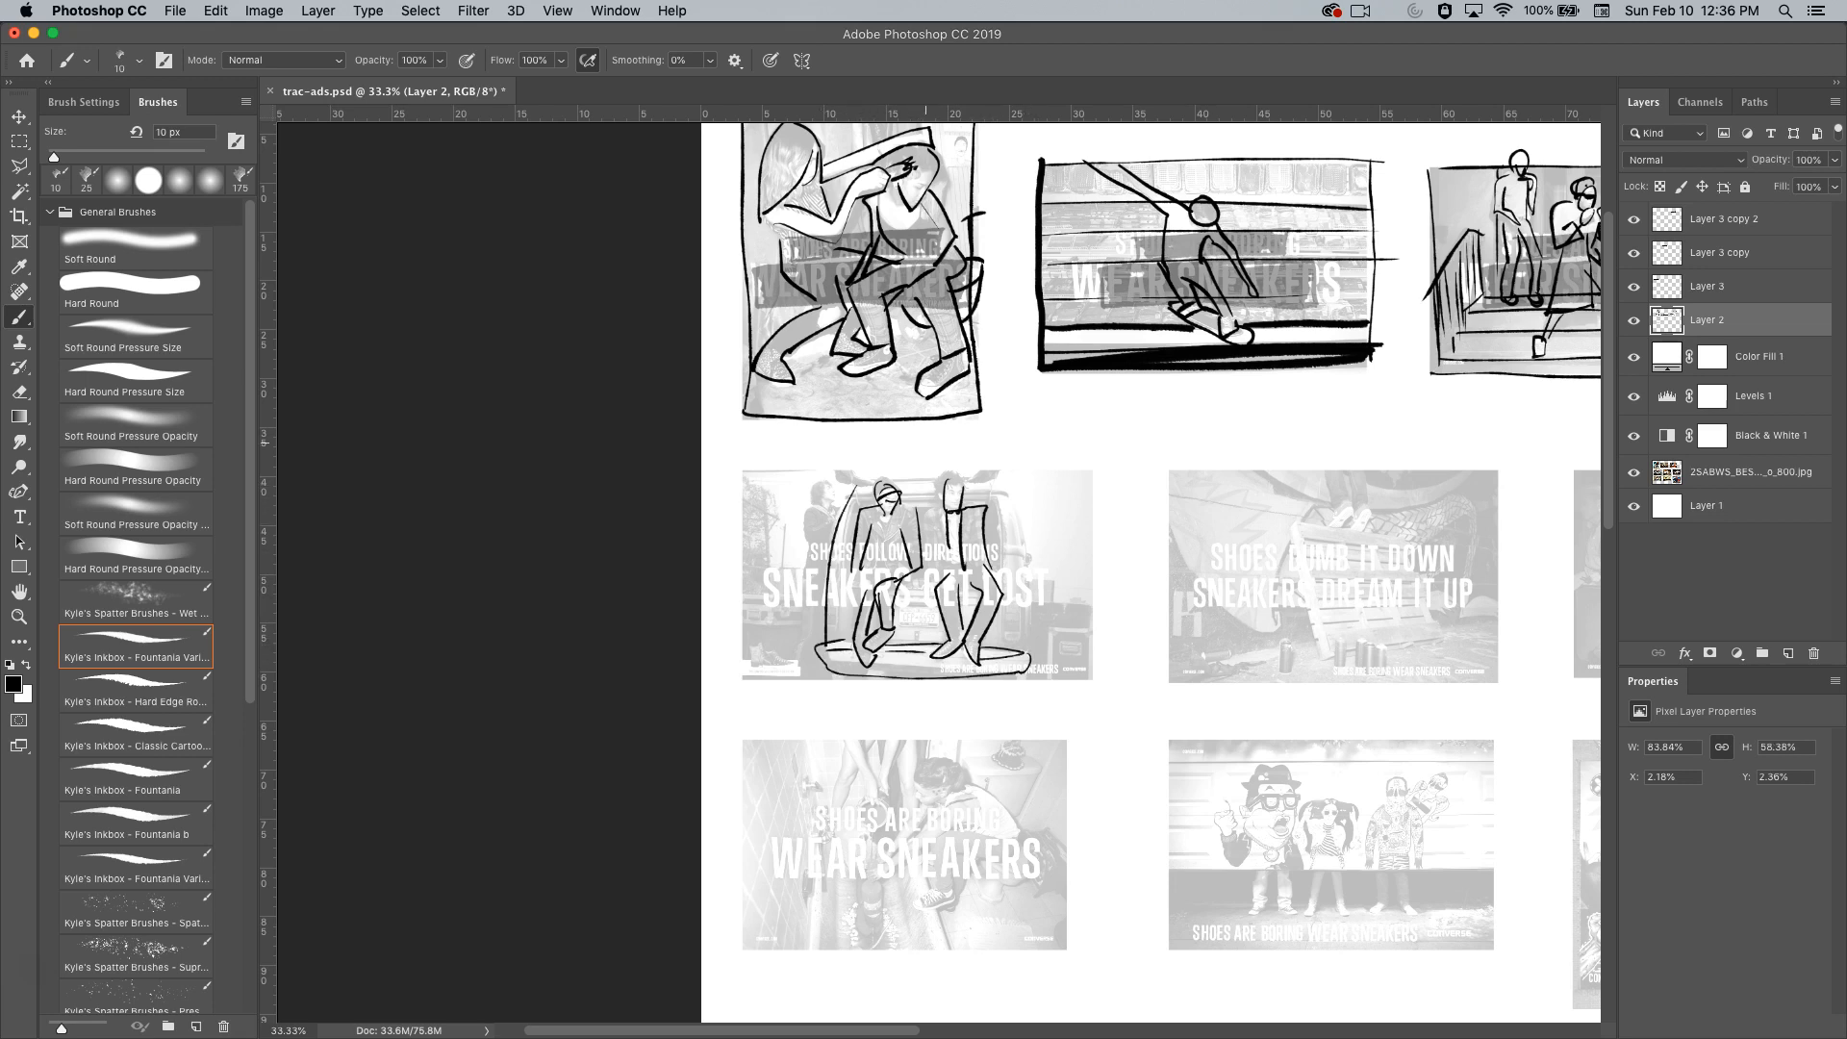
mouse_move(970, 484)
left_mouse_down()
mouse_move(1010, 485)
mouse_move(1033, 652)
mouse_move(962, 497)
mouse_move(859, 512)
mouse_move(989, 510)
mouse_move(1010, 565)
mouse_move(920, 502)
mouse_move(873, 511)
mouse_move(868, 575)
mouse_move(925, 551)
mouse_move(909, 581)
mouse_move(935, 587)
left_mouse_up()
mouse_move(827, 483)
left_mouse_down()
mouse_move(810, 571)
mouse_move(829, 554)
left_mouse_up()
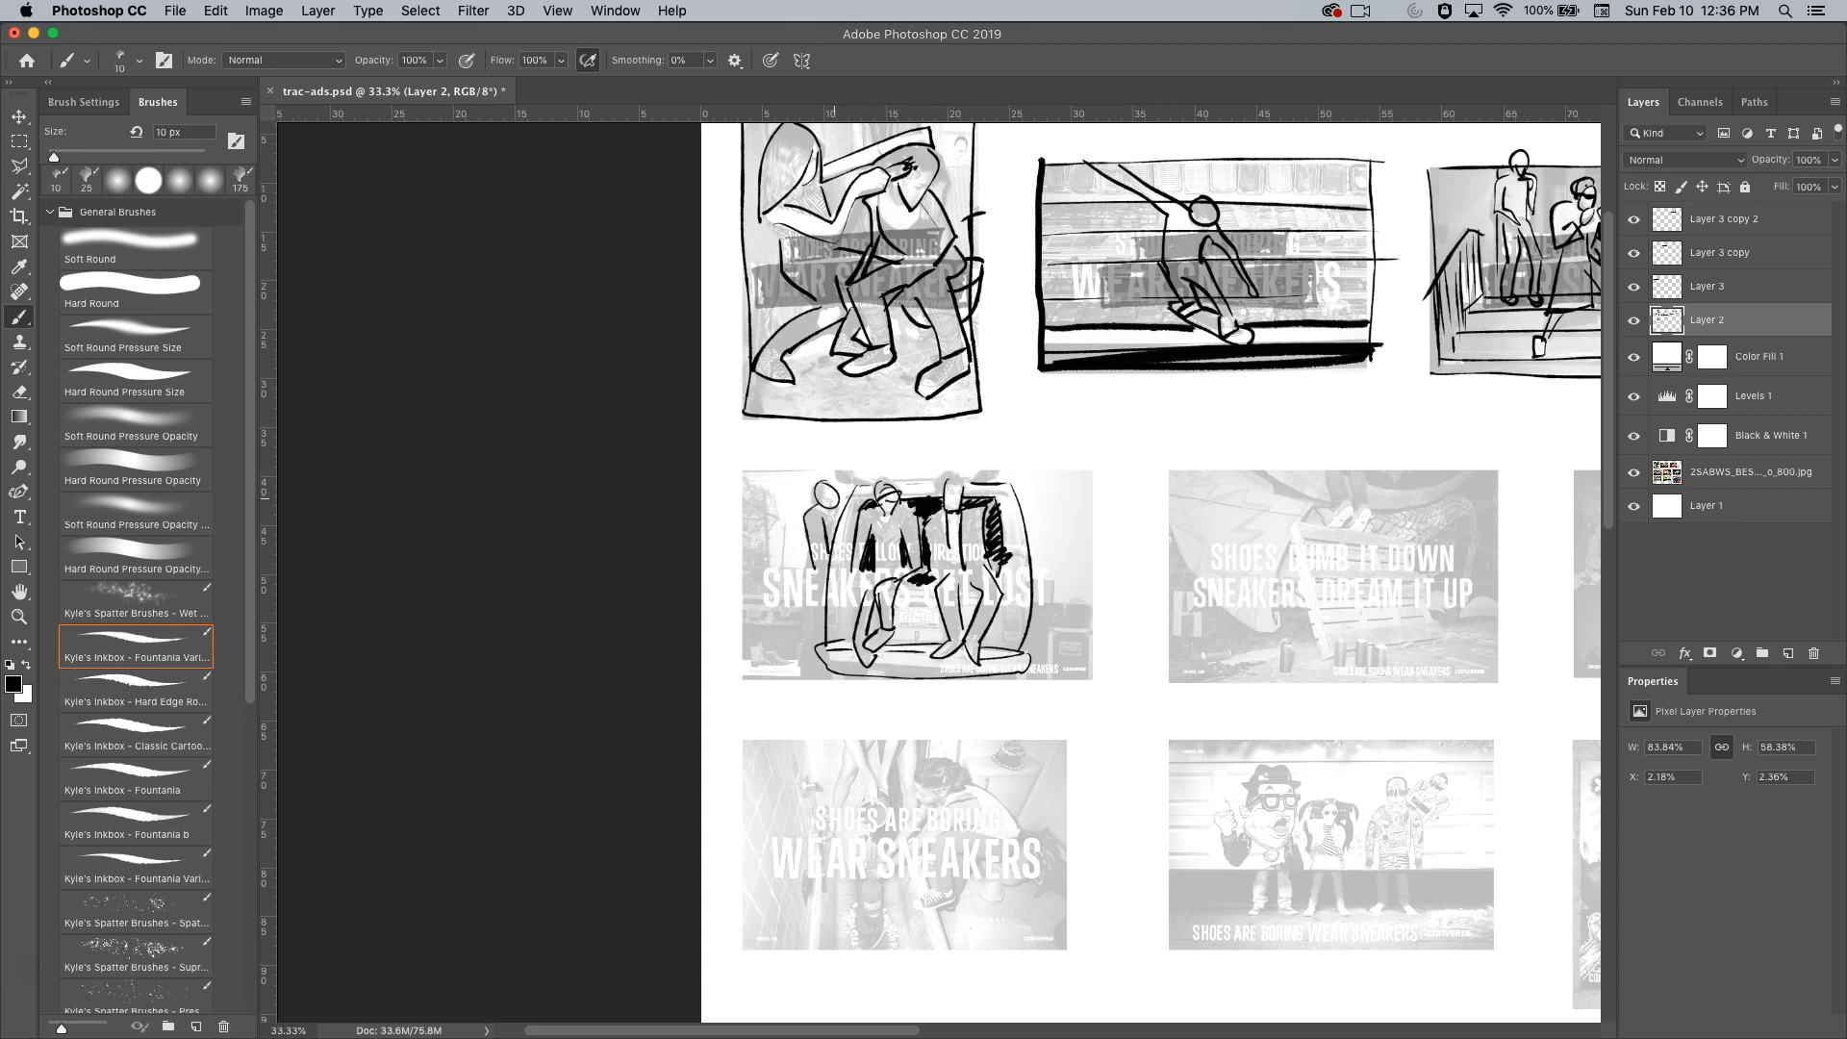
Shade the standing man's head and draw the curved lines rising from both upper corners of the van.
mouse_move(818, 482)
left_mouse_down()
mouse_move(814, 504)
mouse_move(864, 489)
left_mouse_up()
left_click_drag(1009, 483, 1032, 452)
left_click_drag(831, 435, 866, 482)
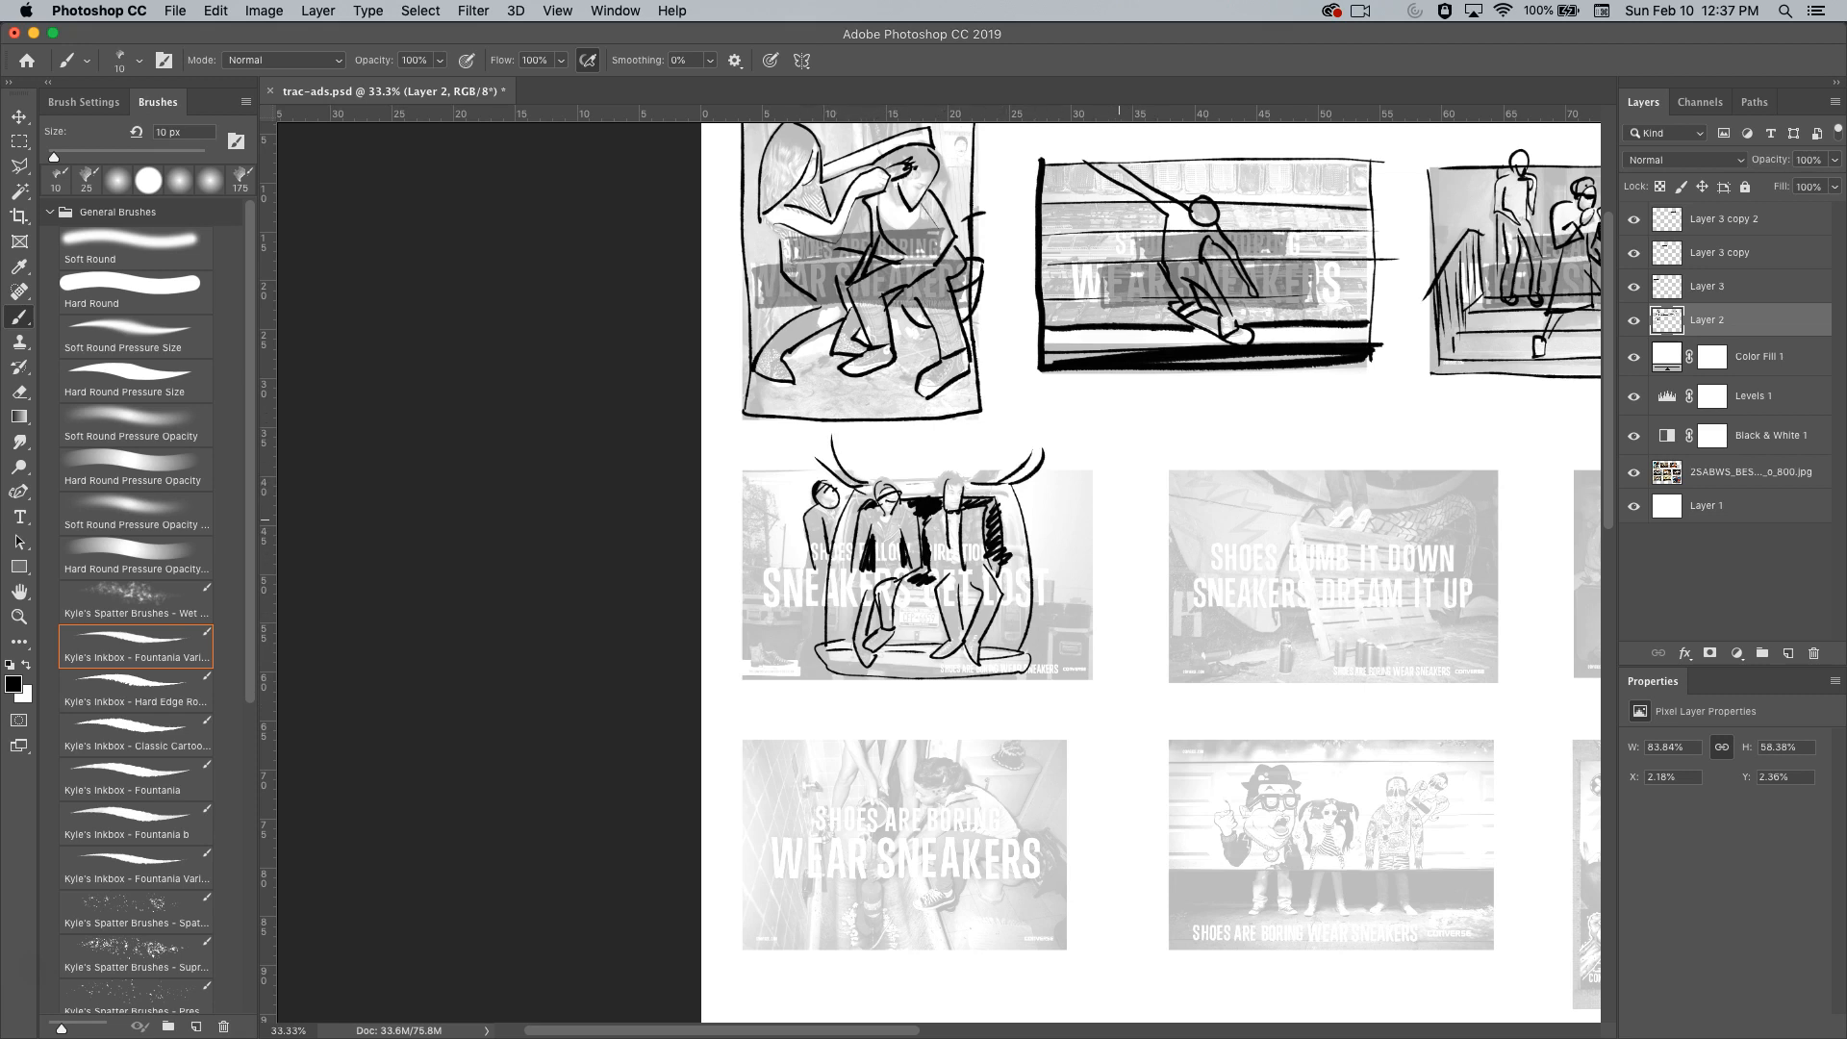
Outline the frame of the van ad and add the horizon lines and the equipment case beside the van.
mouse_move(1091, 458)
left_mouse_down()
mouse_move(1091, 679)
mouse_move(739, 677)
left_mouse_up()
mouse_move(740, 470)
left_mouse_down()
mouse_move(741, 672)
mouse_move(854, 473)
mouse_move(1092, 461)
left_mouse_up()
left_click_drag(1034, 608, 1087, 601)
left_click_drag(823, 601, 748, 602)
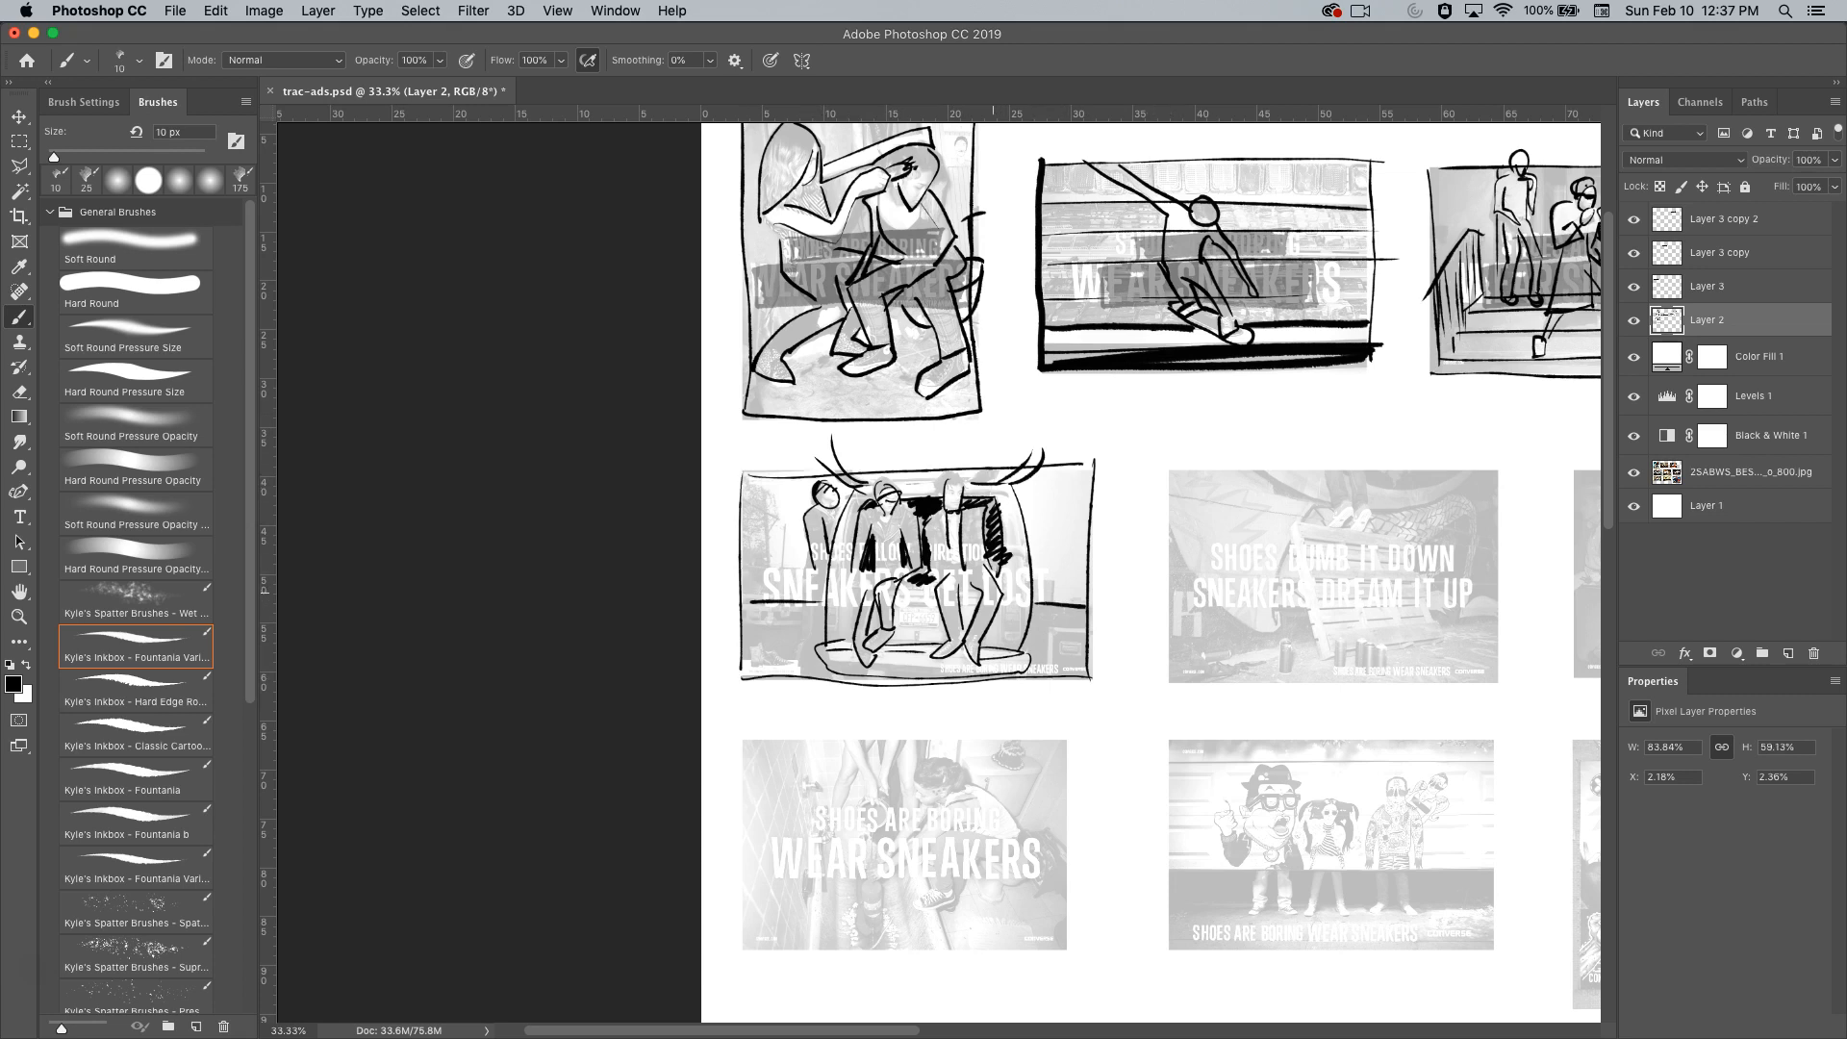
mouse_move(1088, 630)
left_mouse_down()
mouse_move(1040, 631)
mouse_move(1042, 689)
left_mouse_up()
mouse_move(1054, 633)
left_mouse_down()
mouse_move(1054, 669)
mouse_move(1088, 668)
mouse_move(1086, 620)
left_mouse_up()
Duplicate the skateboarder ad's headline bars onto the van ad's headline and check the result with the ad photos hidden.
left_click(1725, 219)
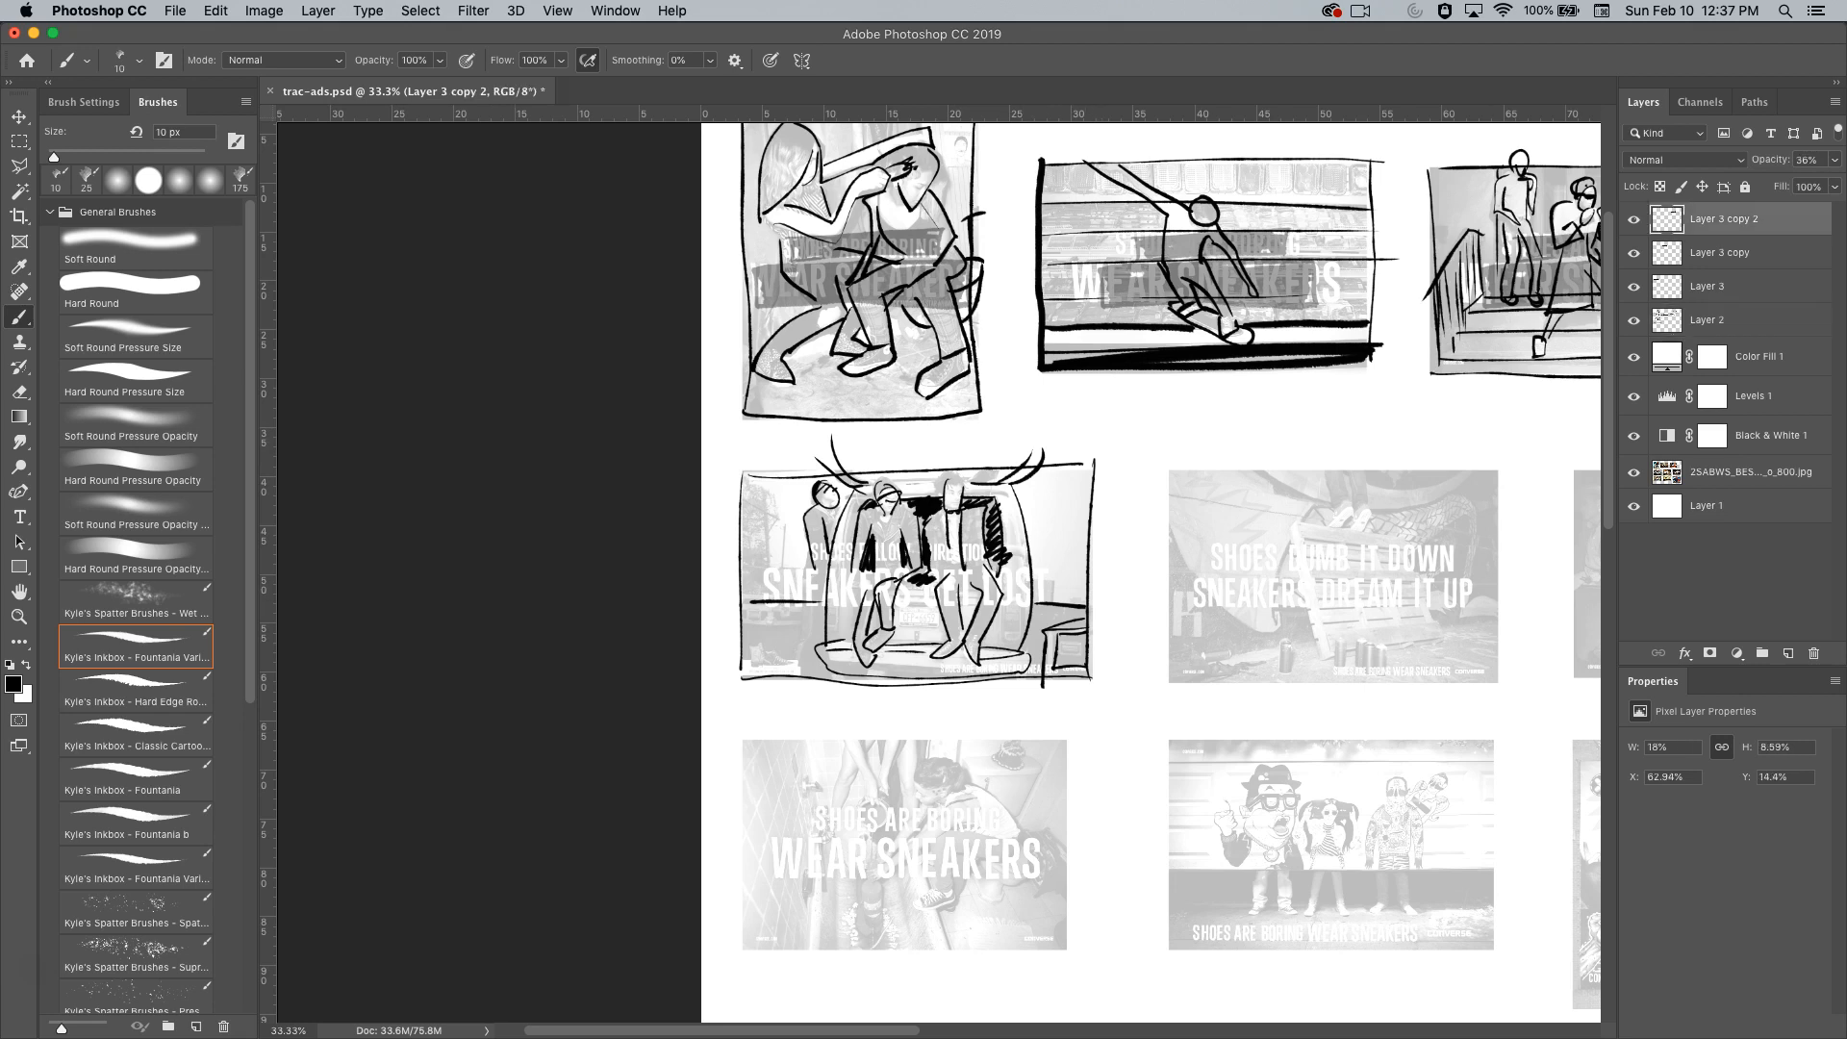
left_click(1293, 333, "alt")
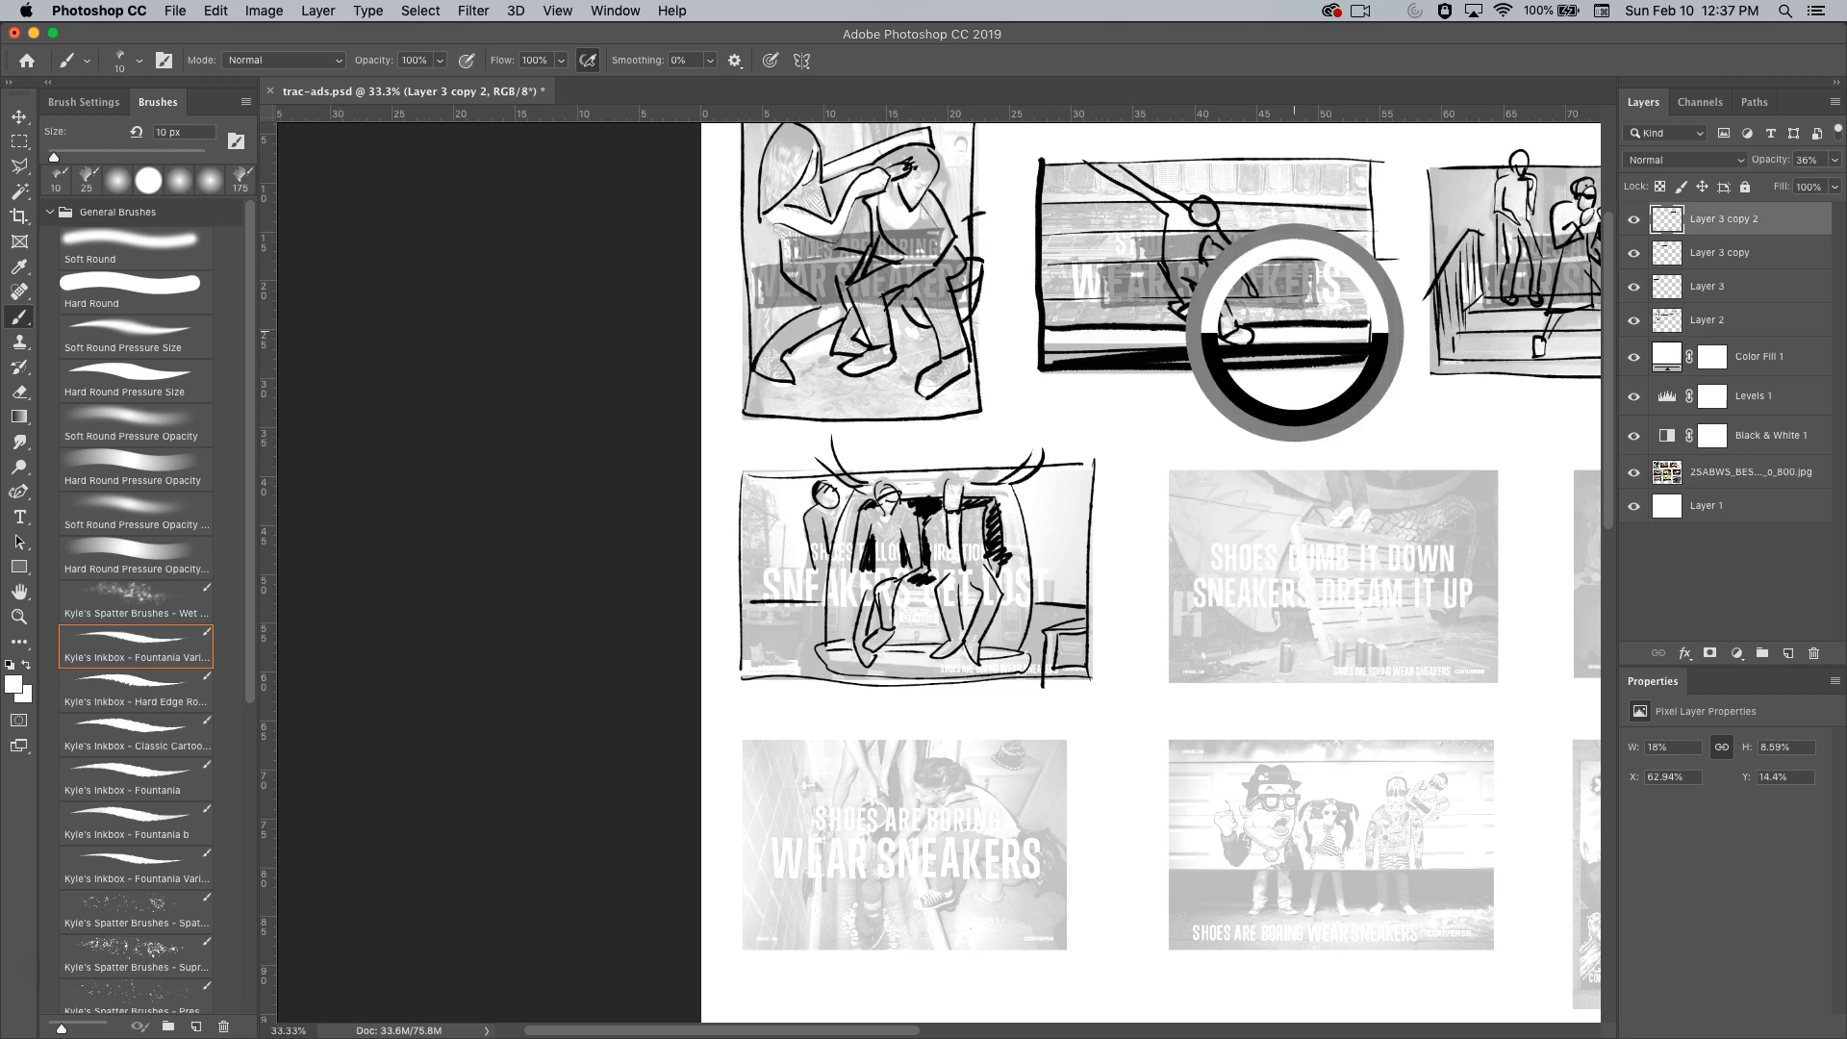
key("v")
mouse_move(1281, 240)
left_mouse_down()
mouse_move(1217, 389)
mouse_move(1092, 533)
mouse_move(943, 549)
mouse_move(981, 545)
left_mouse_up()
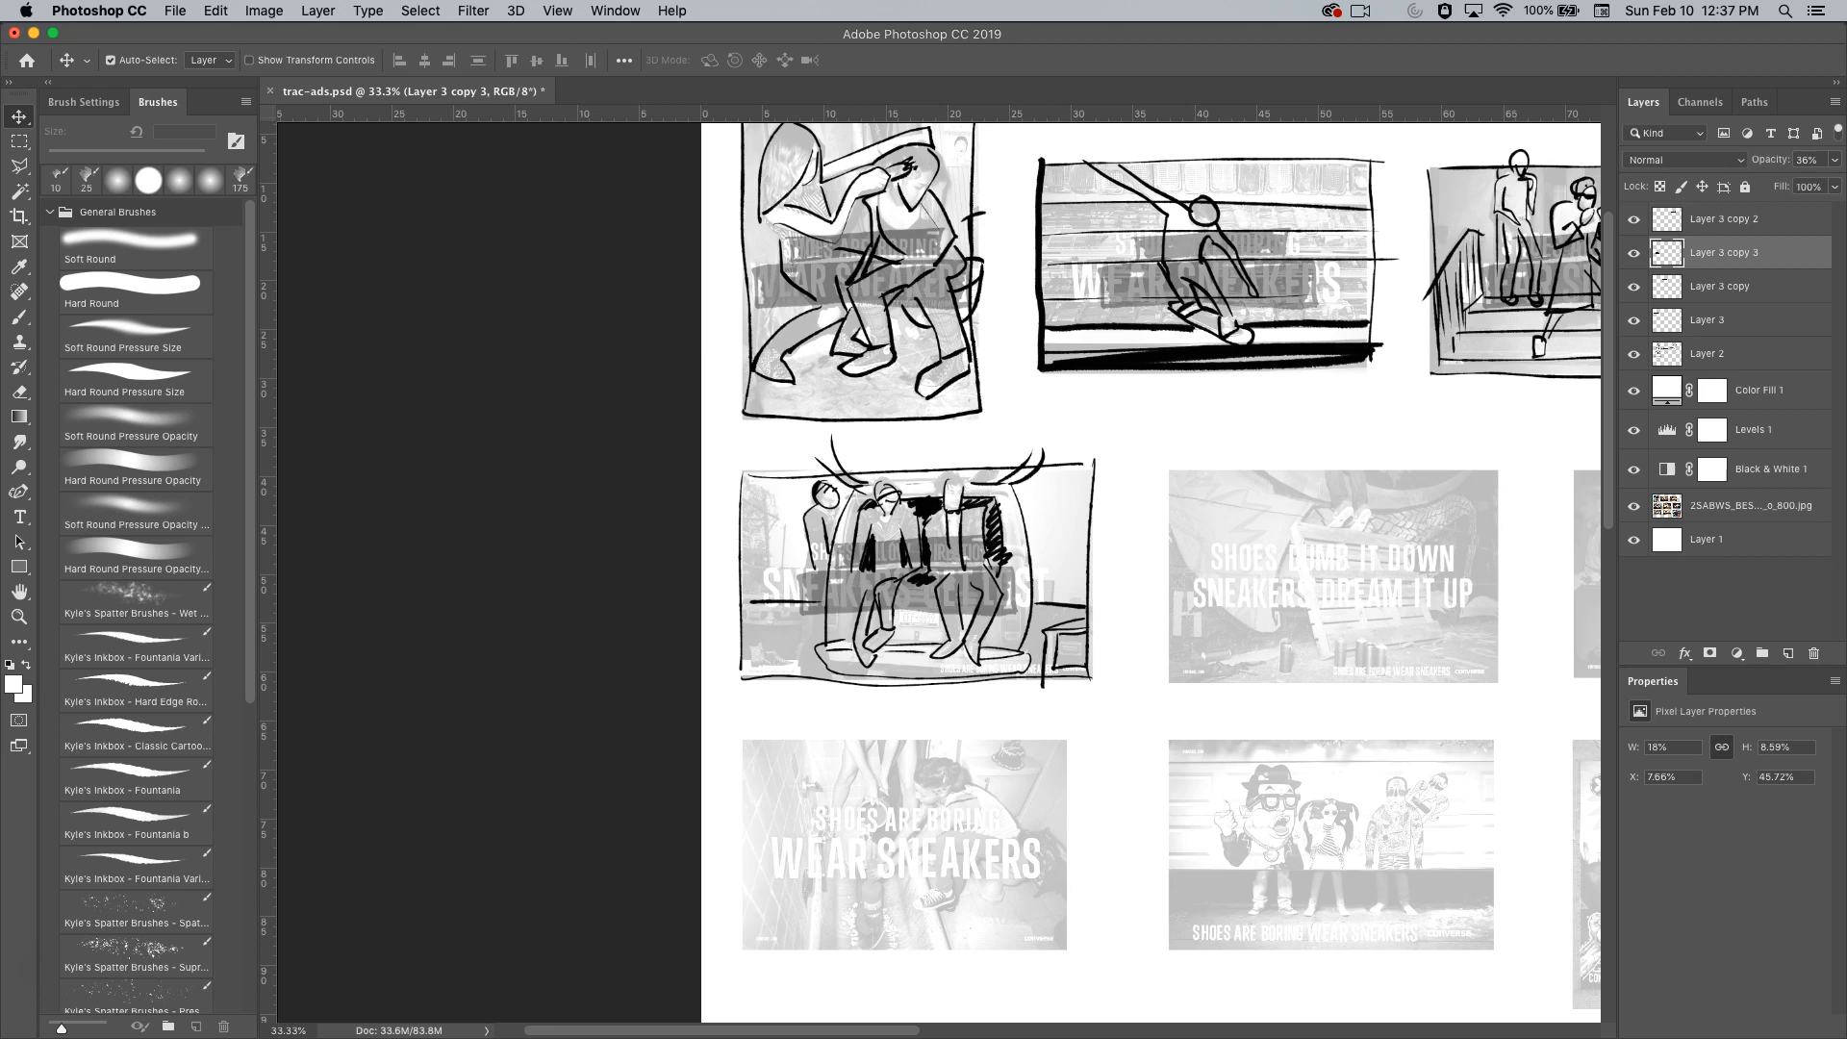
left_click(1633, 505)
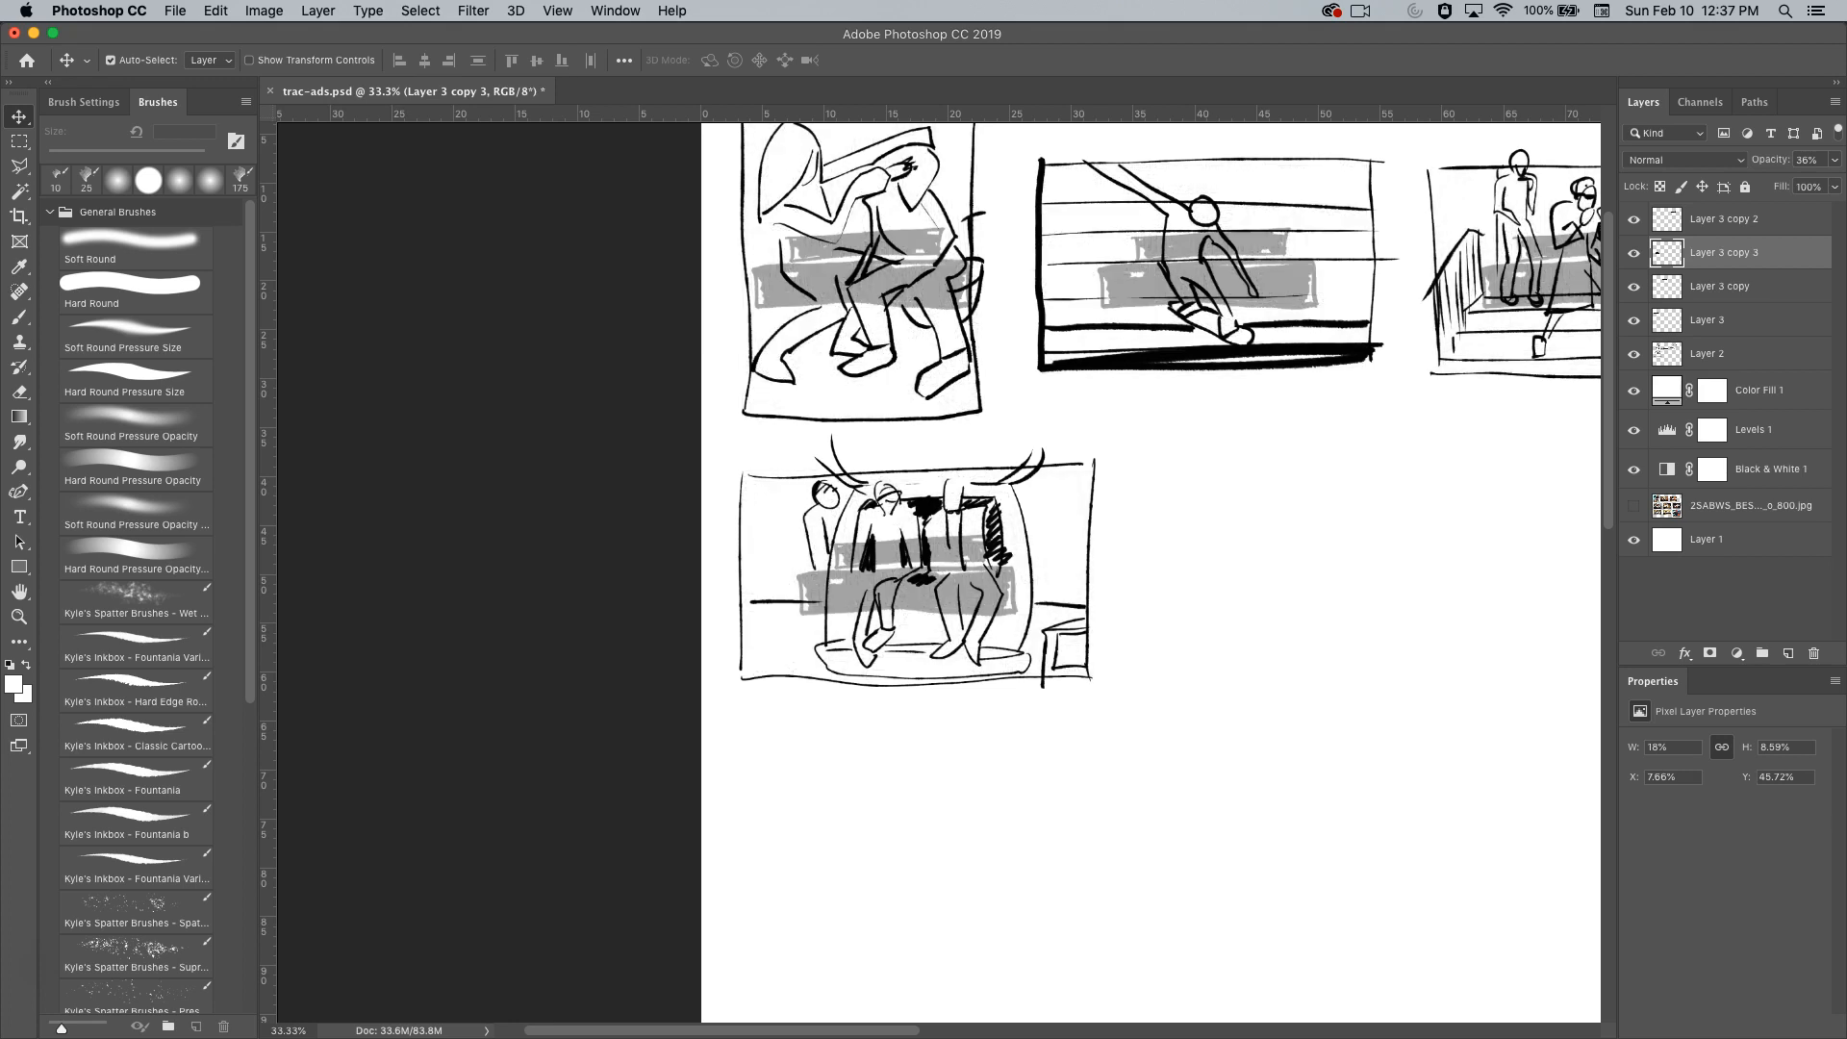
Show the ad photos again and, on Layer 2 in black, trace the legs and tilted crate in the "Sneakers dream it up" ad.
left_click(1633, 505)
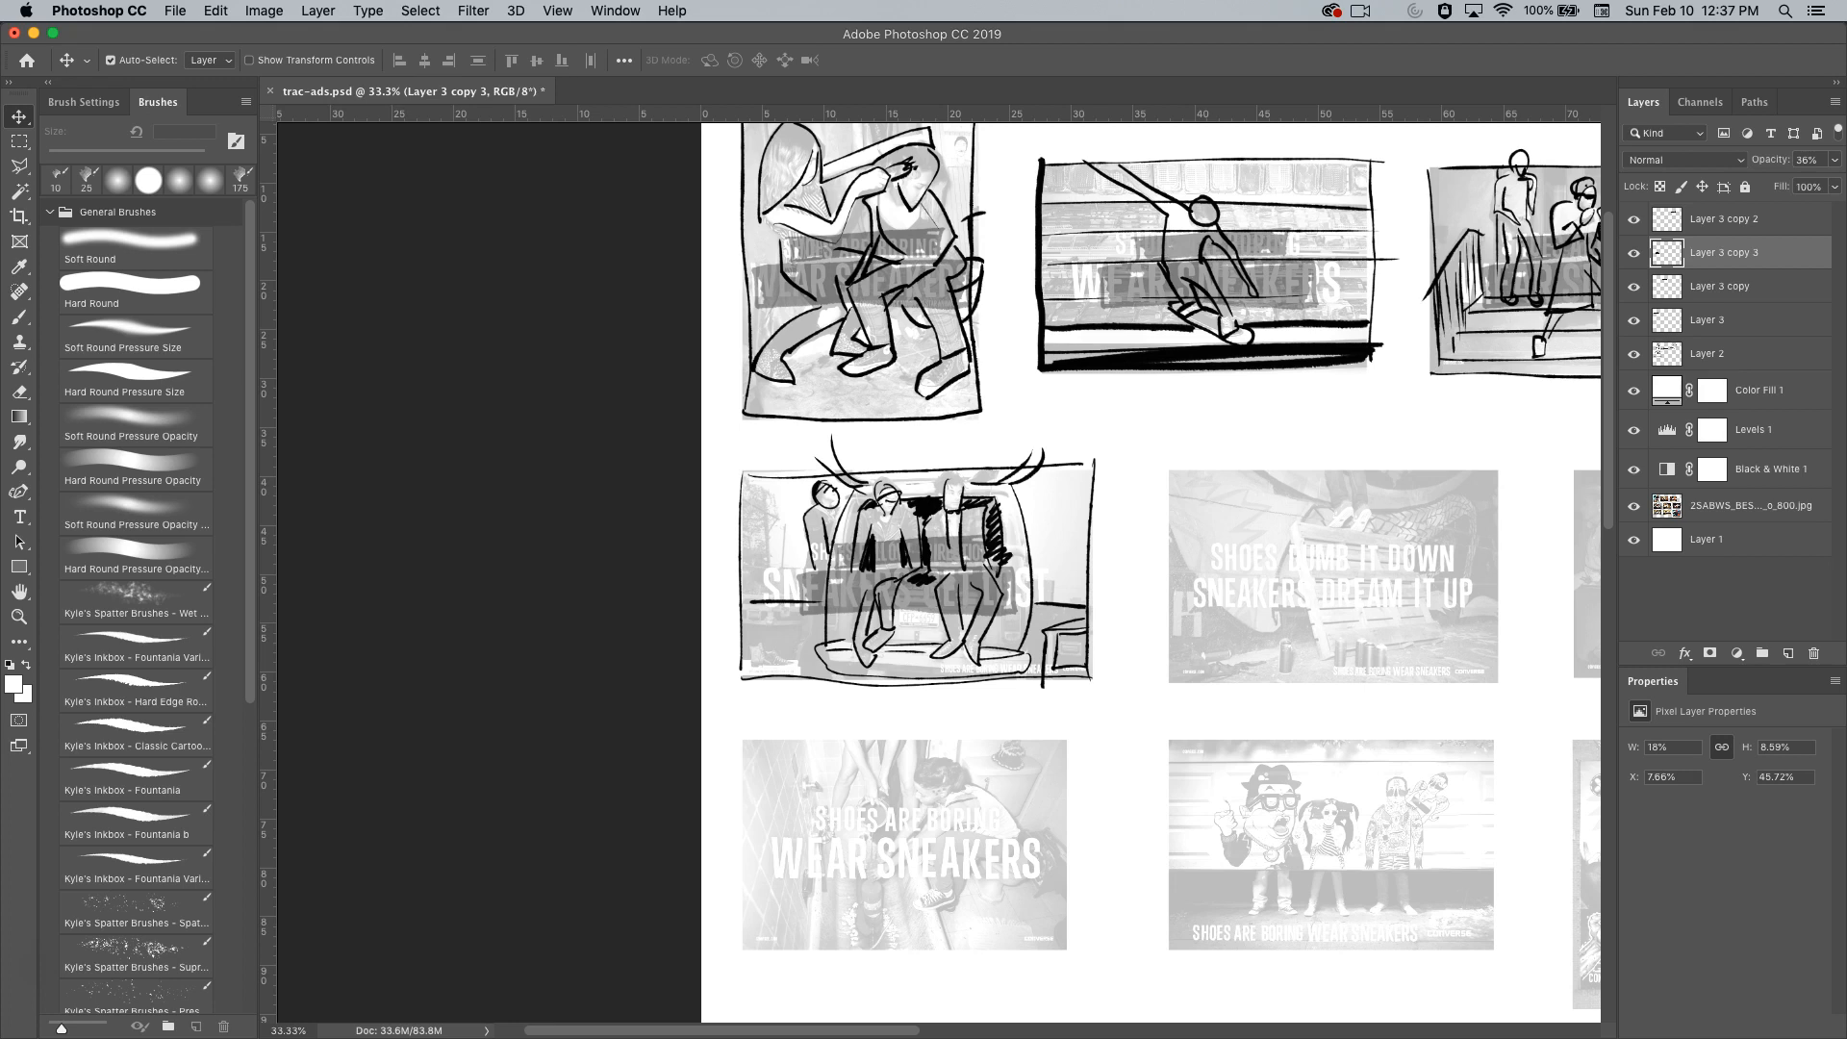
left_click(1707, 354)
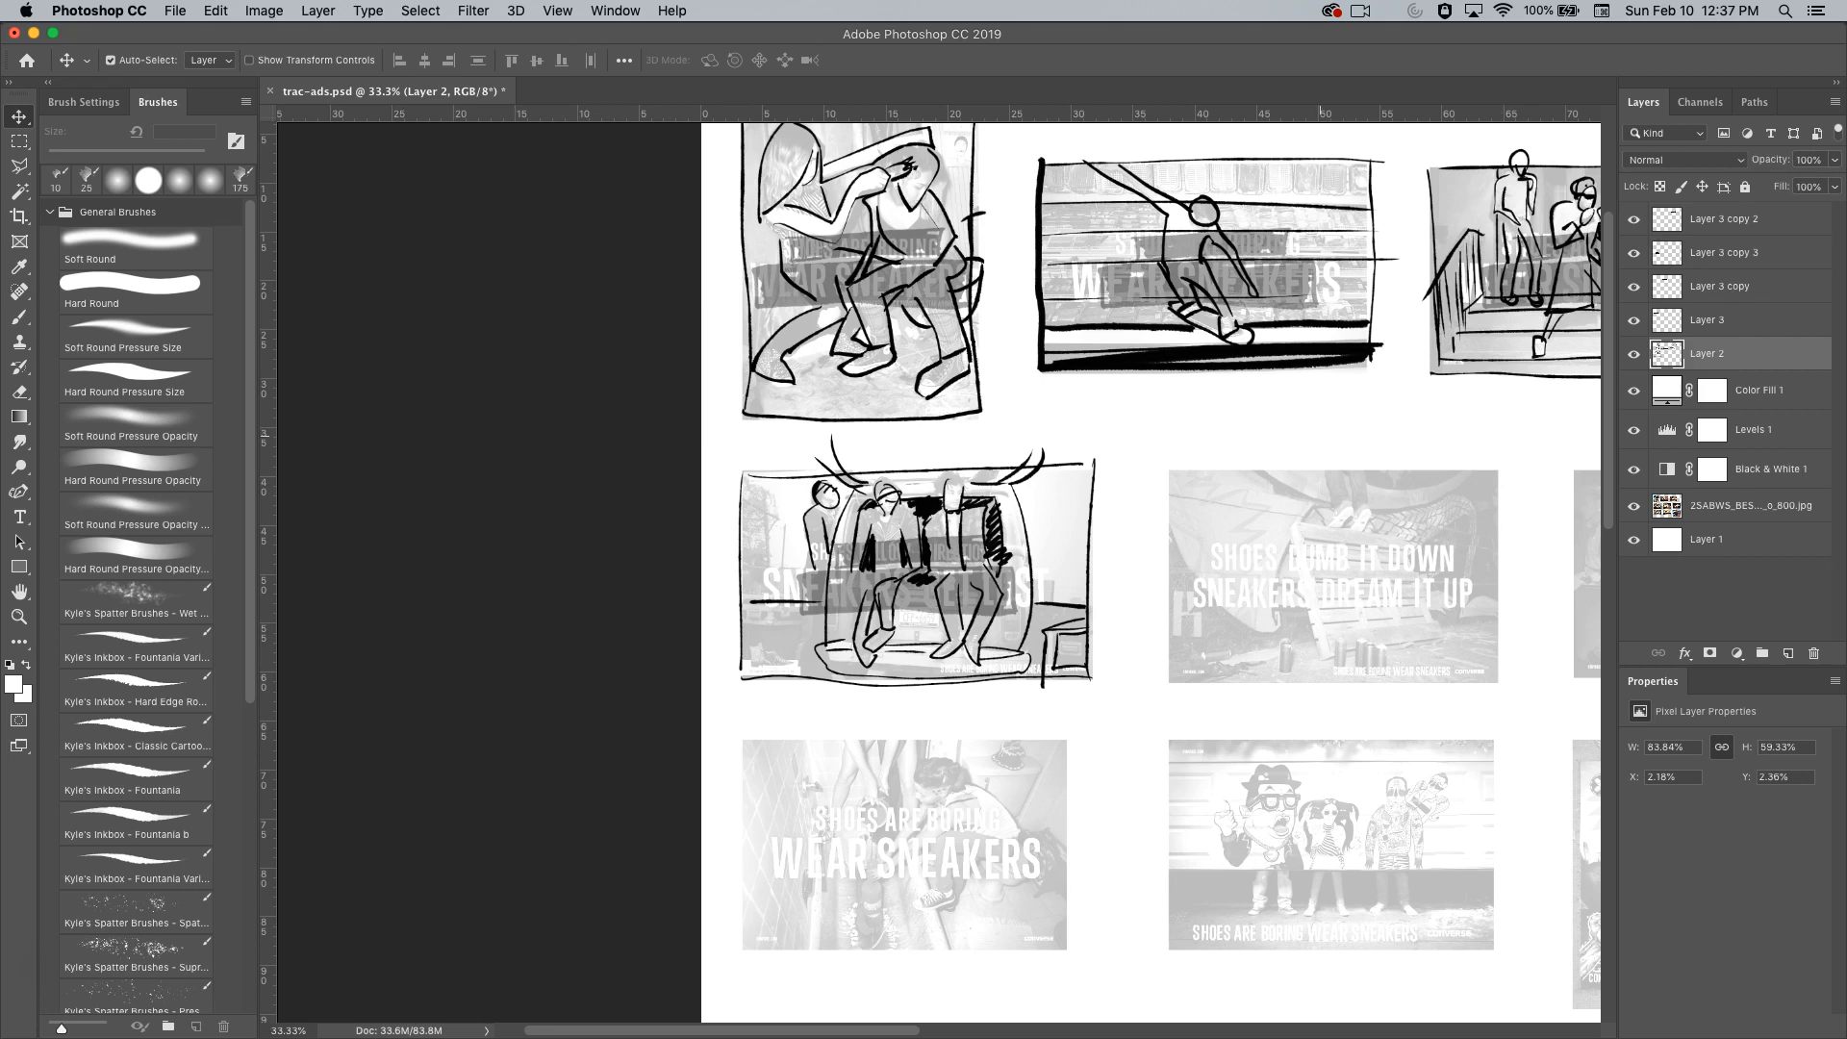
scroll(930, 563, "right", 8)
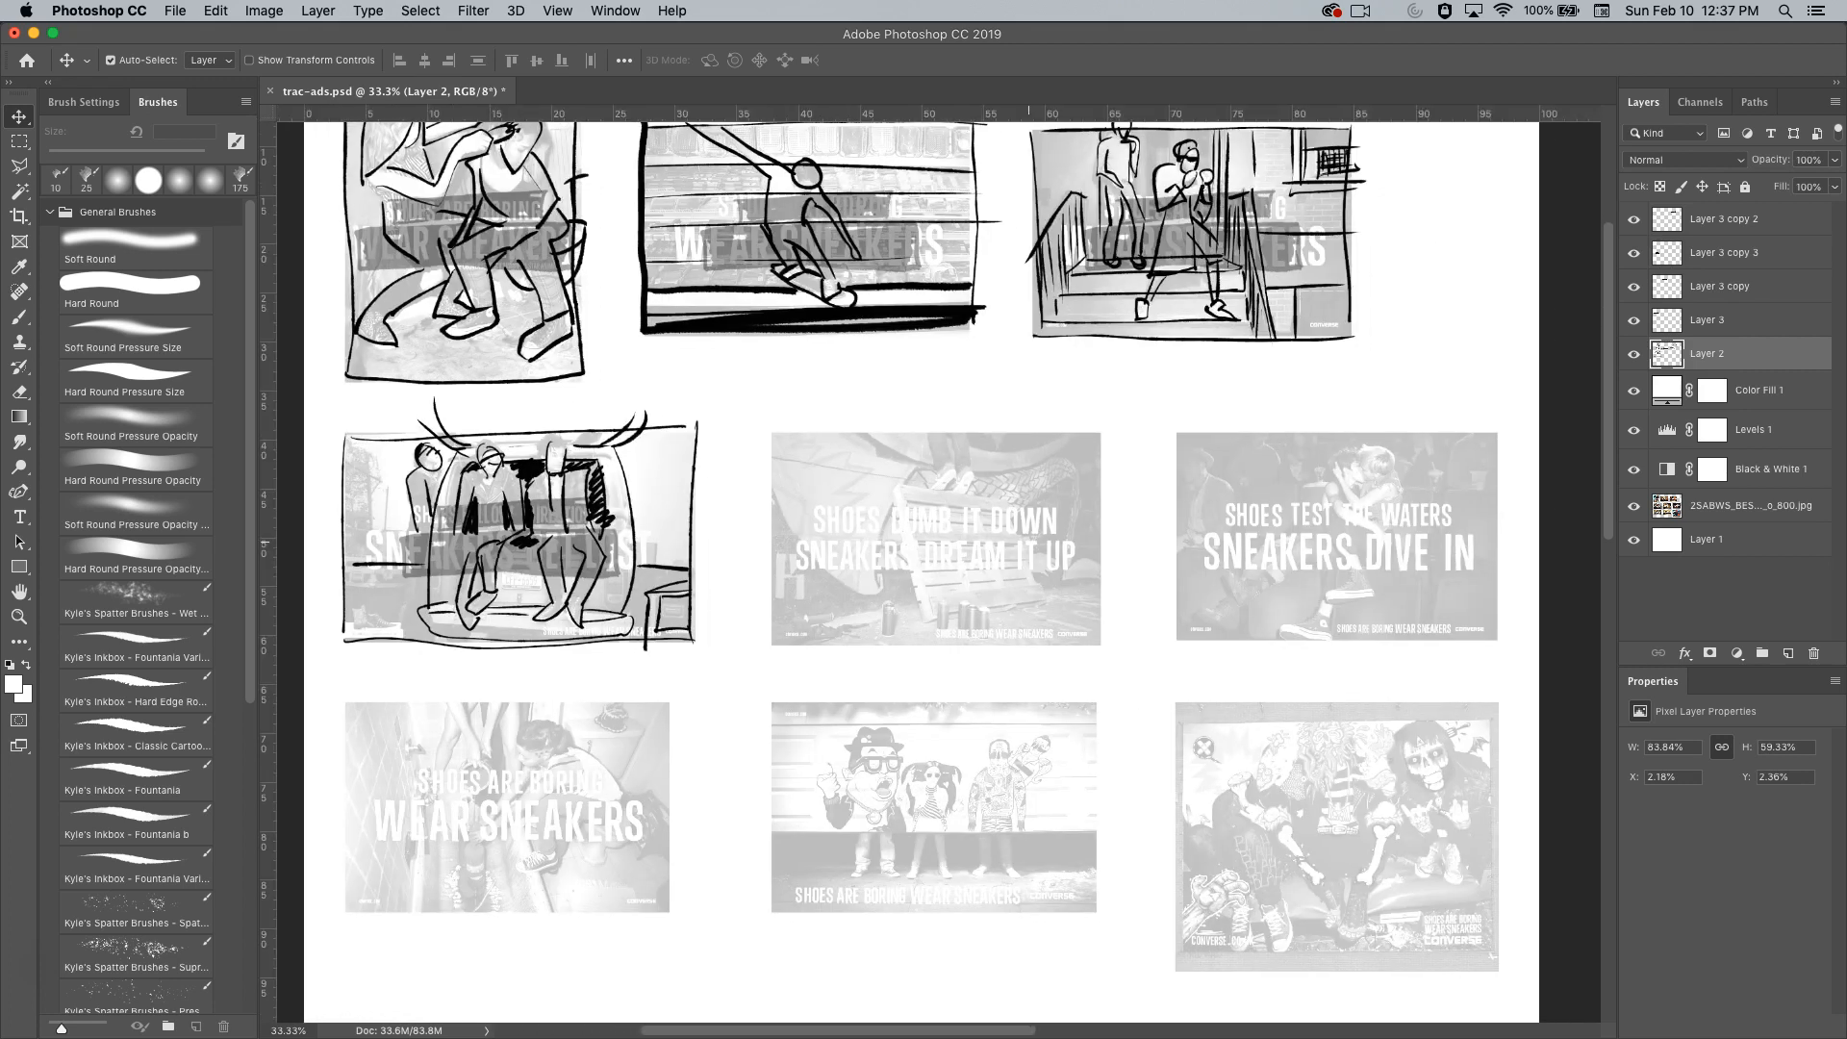
key("b")
key("d")
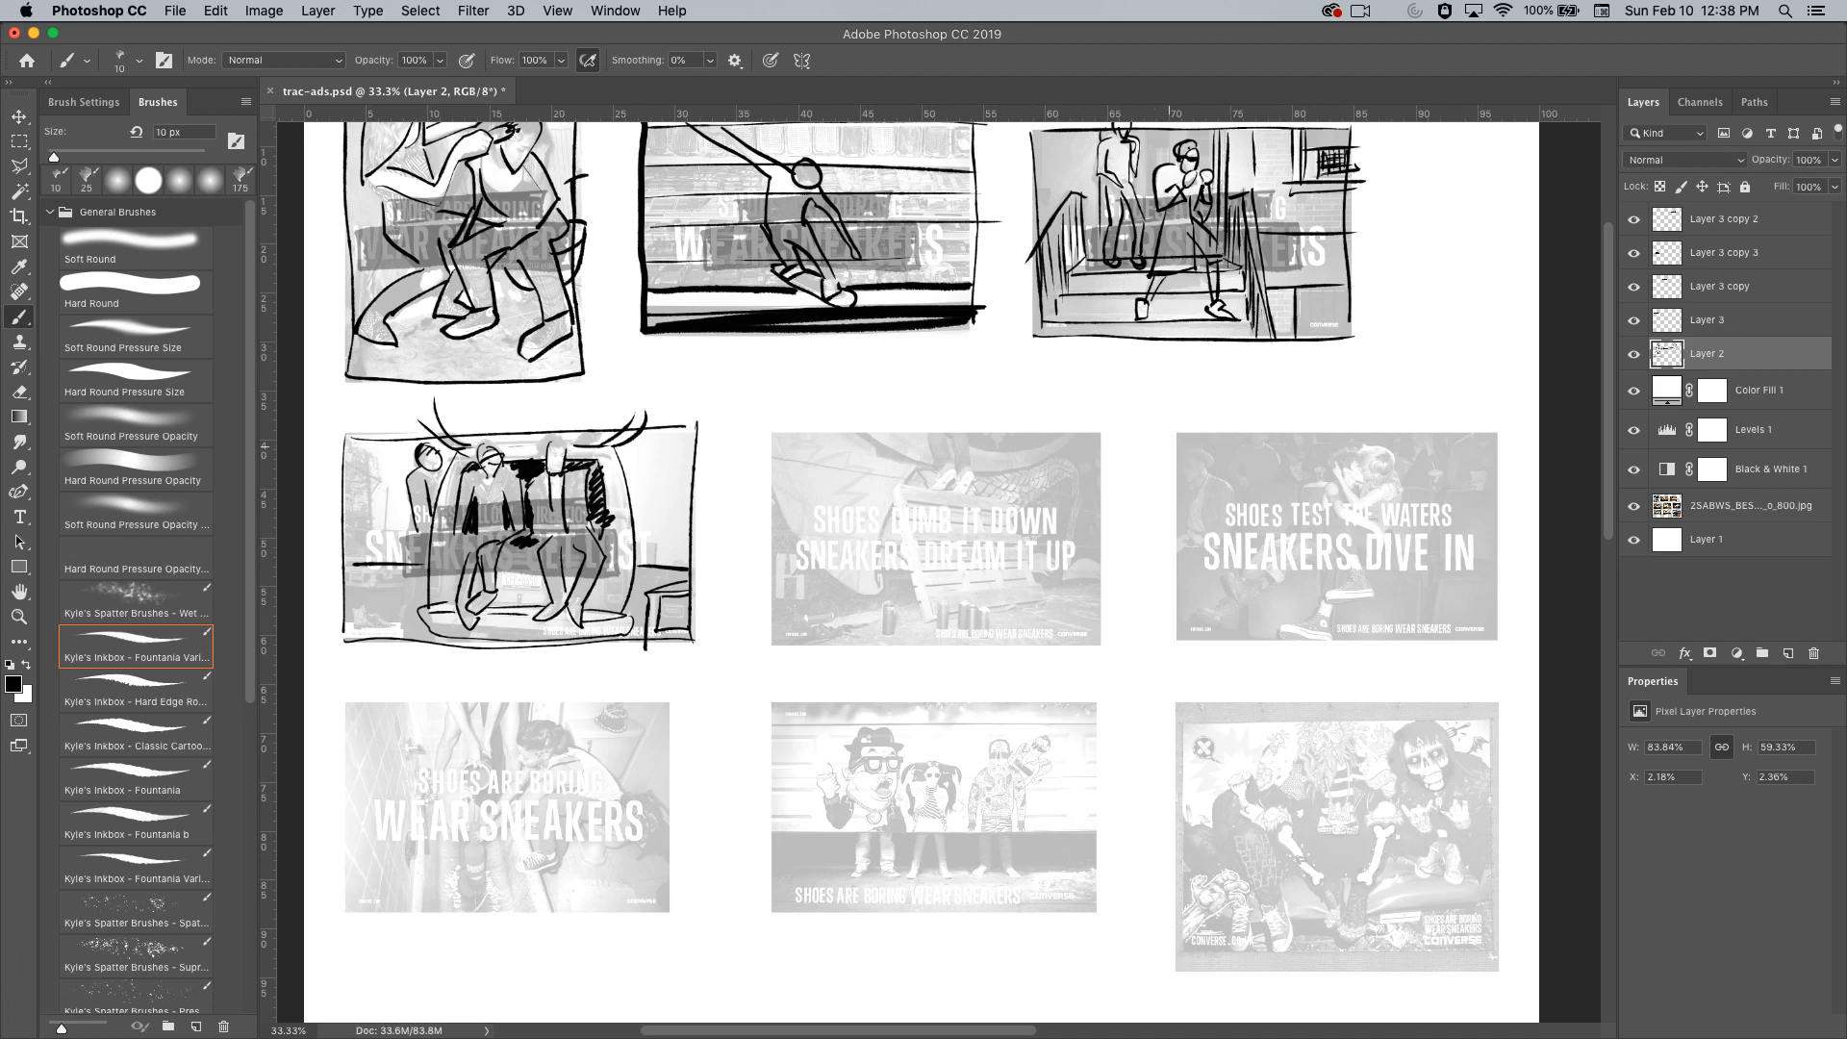
mouse_move(944, 431)
left_mouse_down()
mouse_move(950, 484)
mouse_move(929, 485)
mouse_move(951, 458)
mouse_move(973, 488)
mouse_move(903, 485)
mouse_move(1021, 513)
mouse_move(901, 485)
mouse_move(933, 600)
left_mouse_up()
mouse_move(893, 496)
left_mouse_down()
mouse_move(925, 618)
mouse_move(1039, 597)
left_mouse_up()
mouse_move(1020, 512)
left_mouse_down()
mouse_move(1040, 594)
mouse_move(990, 503)
mouse_move(1166, 521)
left_mouse_up()
left_click_drag(1031, 599, 1174, 568)
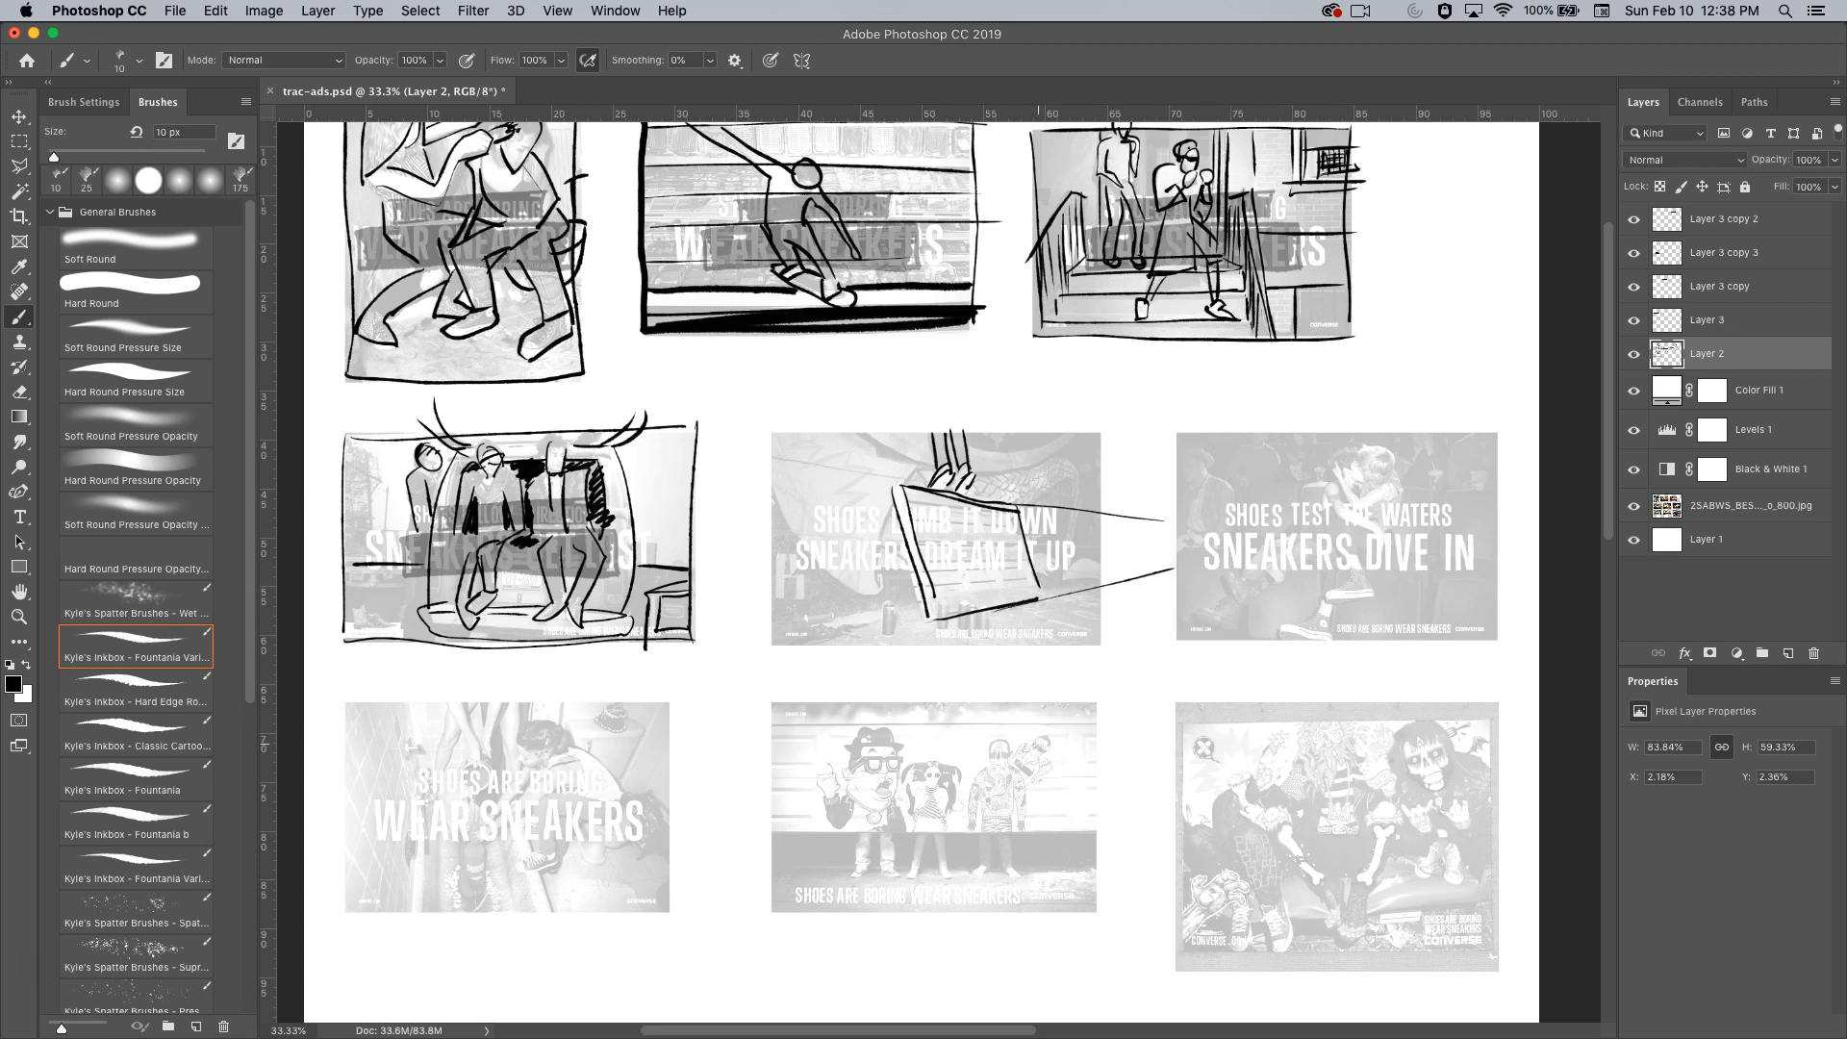
key("super+z")
key("super+z")
Draw the row of cans below the tilted crate and add the slats across its face.
mouse_move(961, 600)
left_mouse_down()
mouse_move(970, 629)
mouse_move(886, 637)
left_mouse_up()
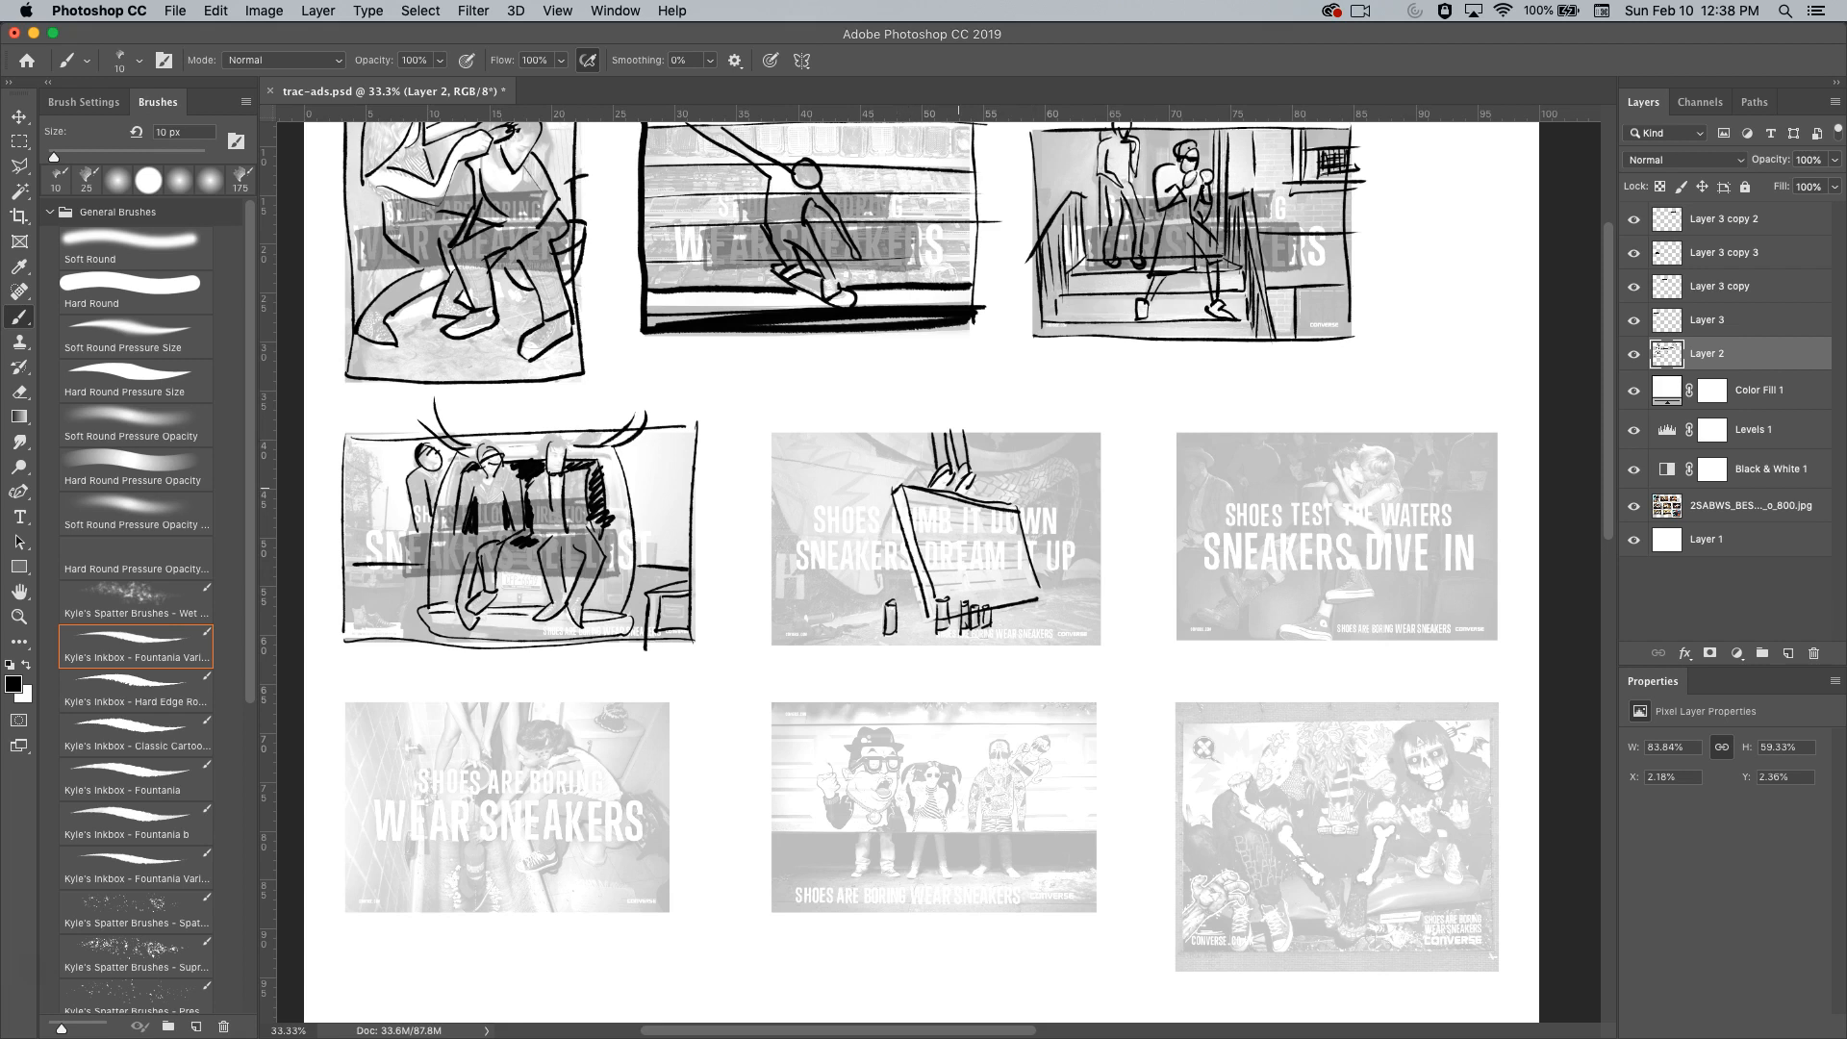
mouse_move(909, 506)
left_mouse_down()
mouse_move(1037, 517)
mouse_move(1022, 533)
mouse_move(1036, 558)
mouse_move(1010, 564)
mouse_move(1038, 588)
left_mouse_up()
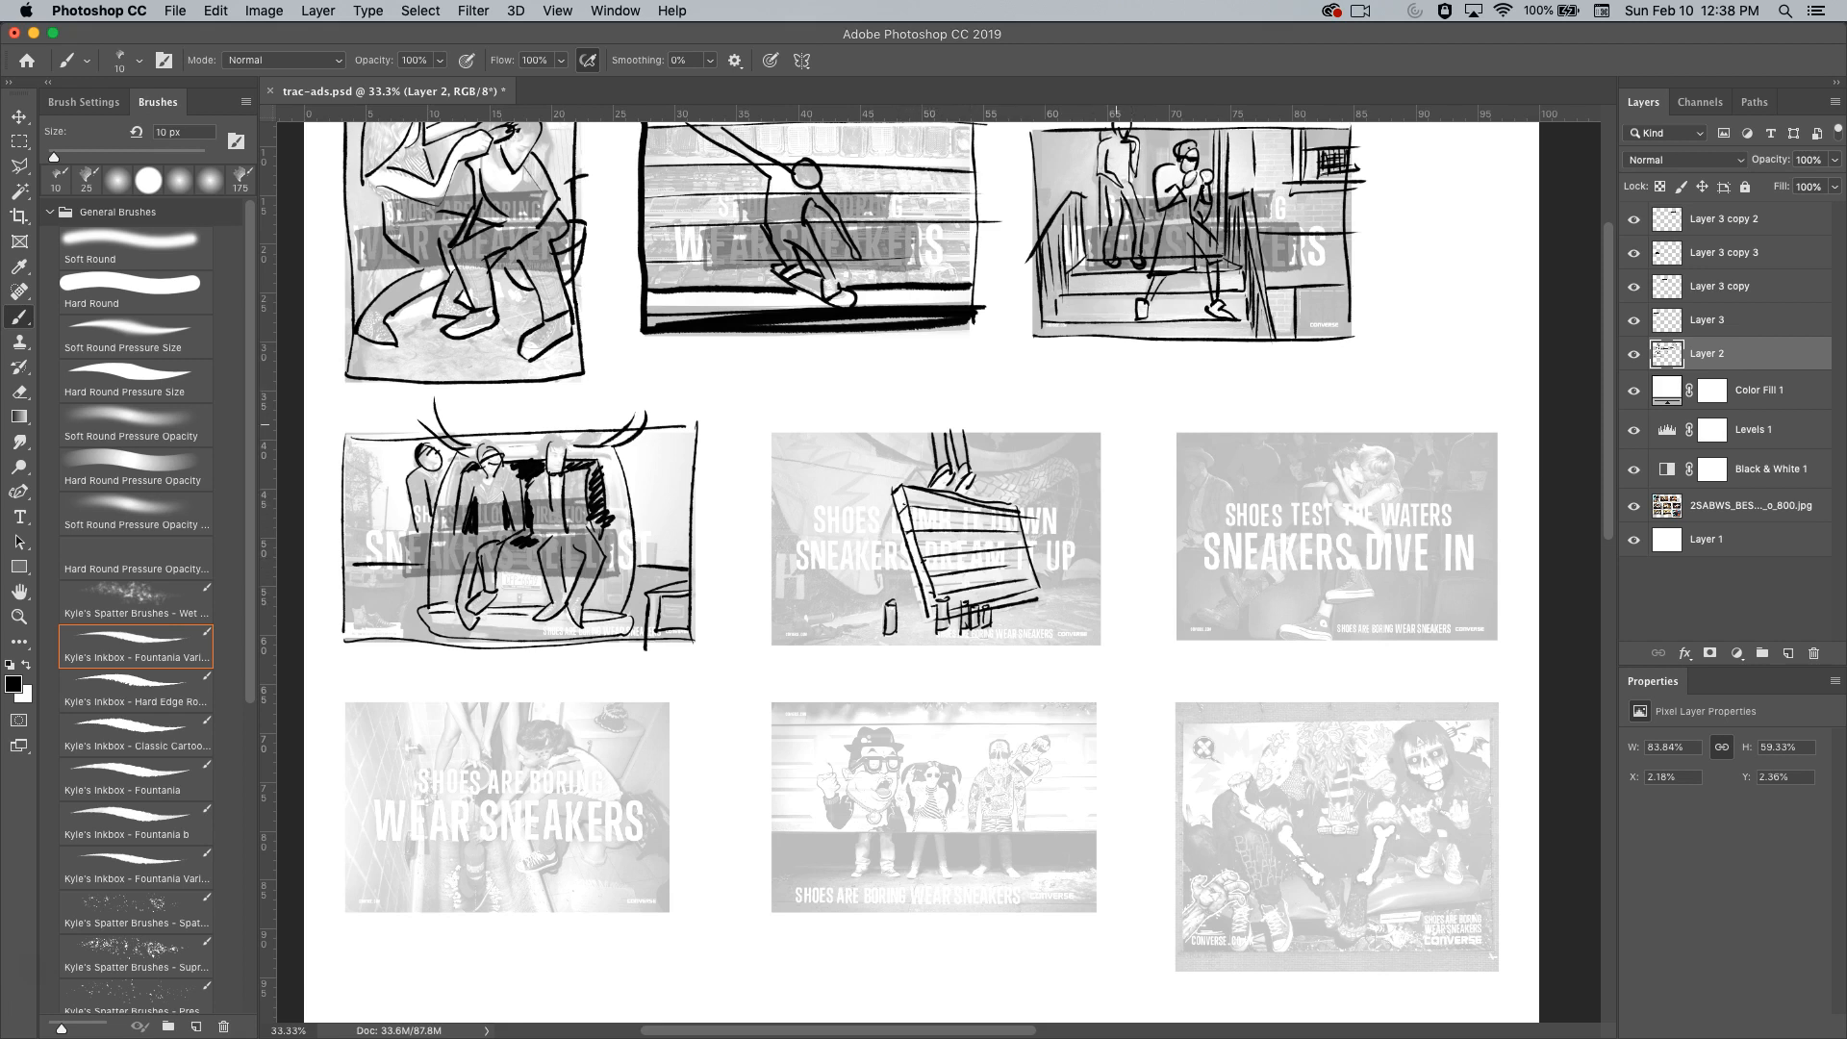
Trace the hatched curved band and the large fanned shapes in the background behind the crate.
mouse_move(1054, 568)
left_mouse_down()
mouse_move(1092, 489)
mouse_move(1032, 499)
mouse_move(1095, 523)
mouse_move(998, 495)
mouse_move(1079, 464)
left_mouse_up()
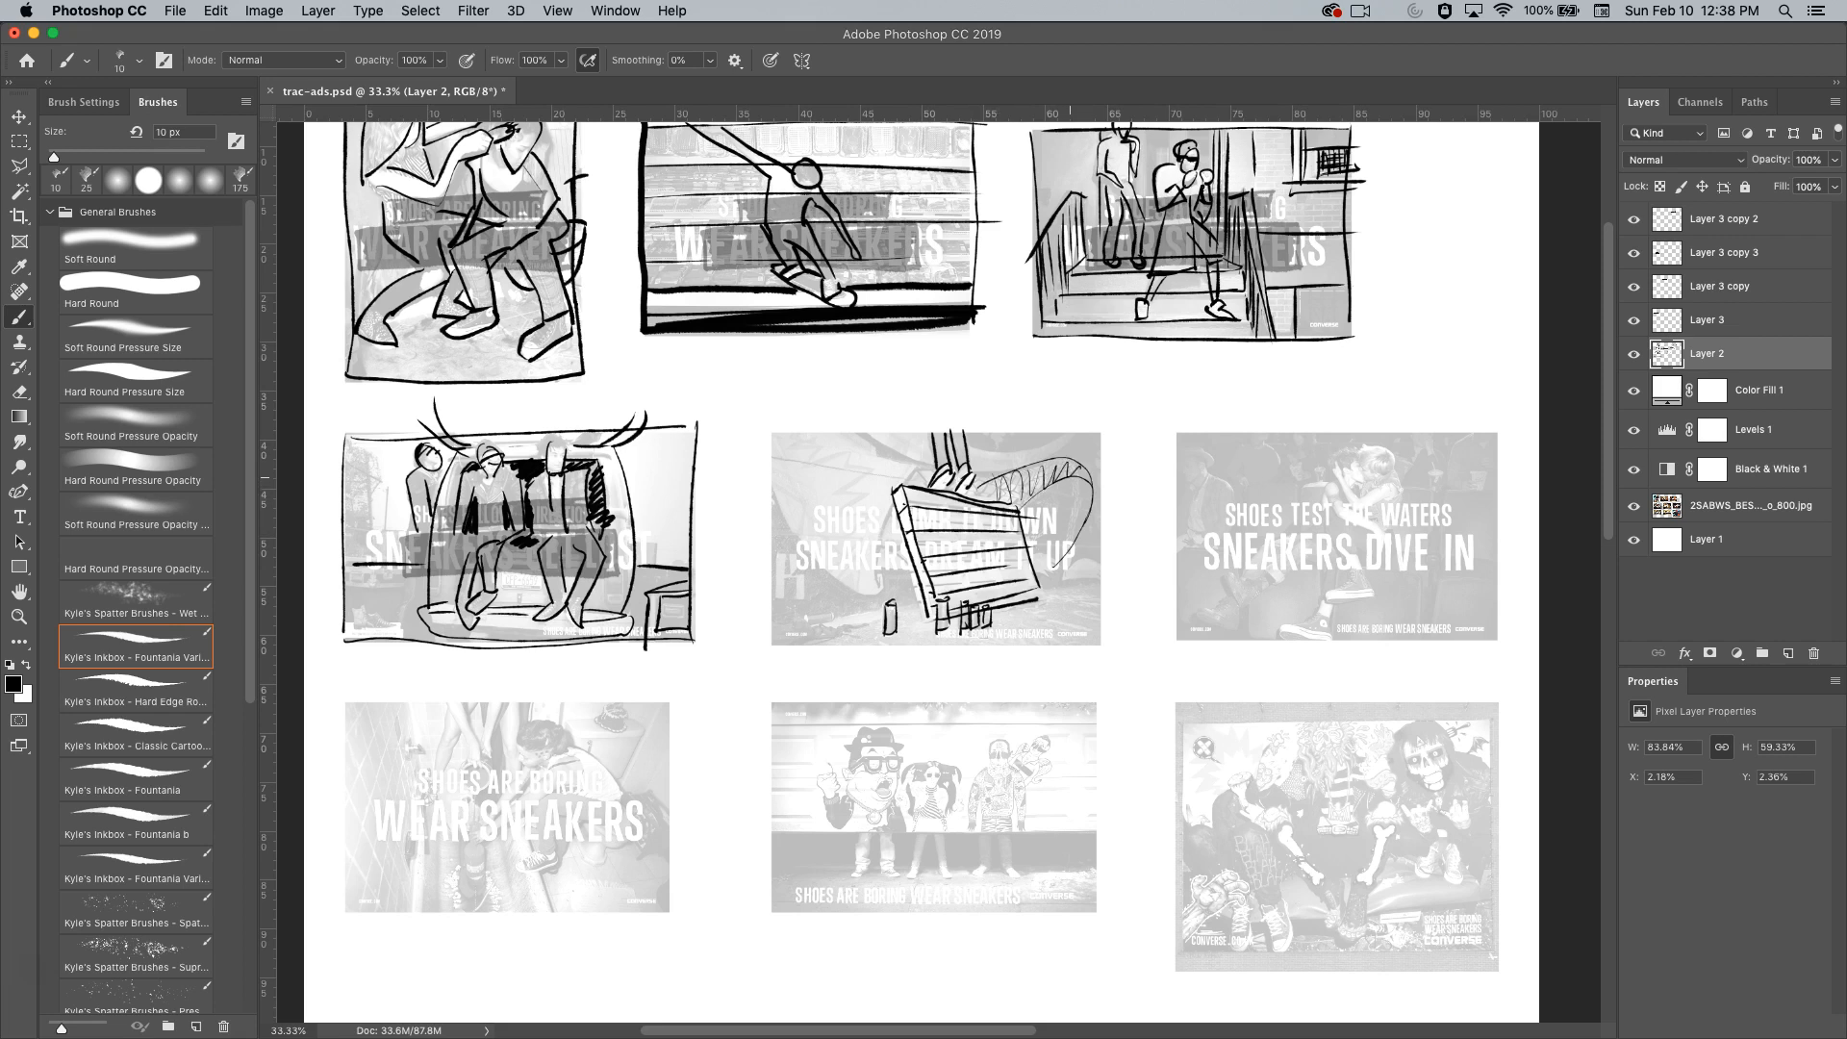
left_click_drag(930, 484, 863, 405)
mouse_move(909, 581)
left_mouse_down()
mouse_move(774, 567)
mouse_move(736, 516)
left_mouse_up()
mouse_move(797, 453)
left_mouse_down()
mouse_move(785, 494)
mouse_move(915, 583)
left_mouse_up()
mouse_move(991, 478)
left_mouse_down()
mouse_move(1103, 447)
mouse_move(1000, 460)
mouse_move(934, 433)
mouse_move(1064, 425)
left_mouse_up()
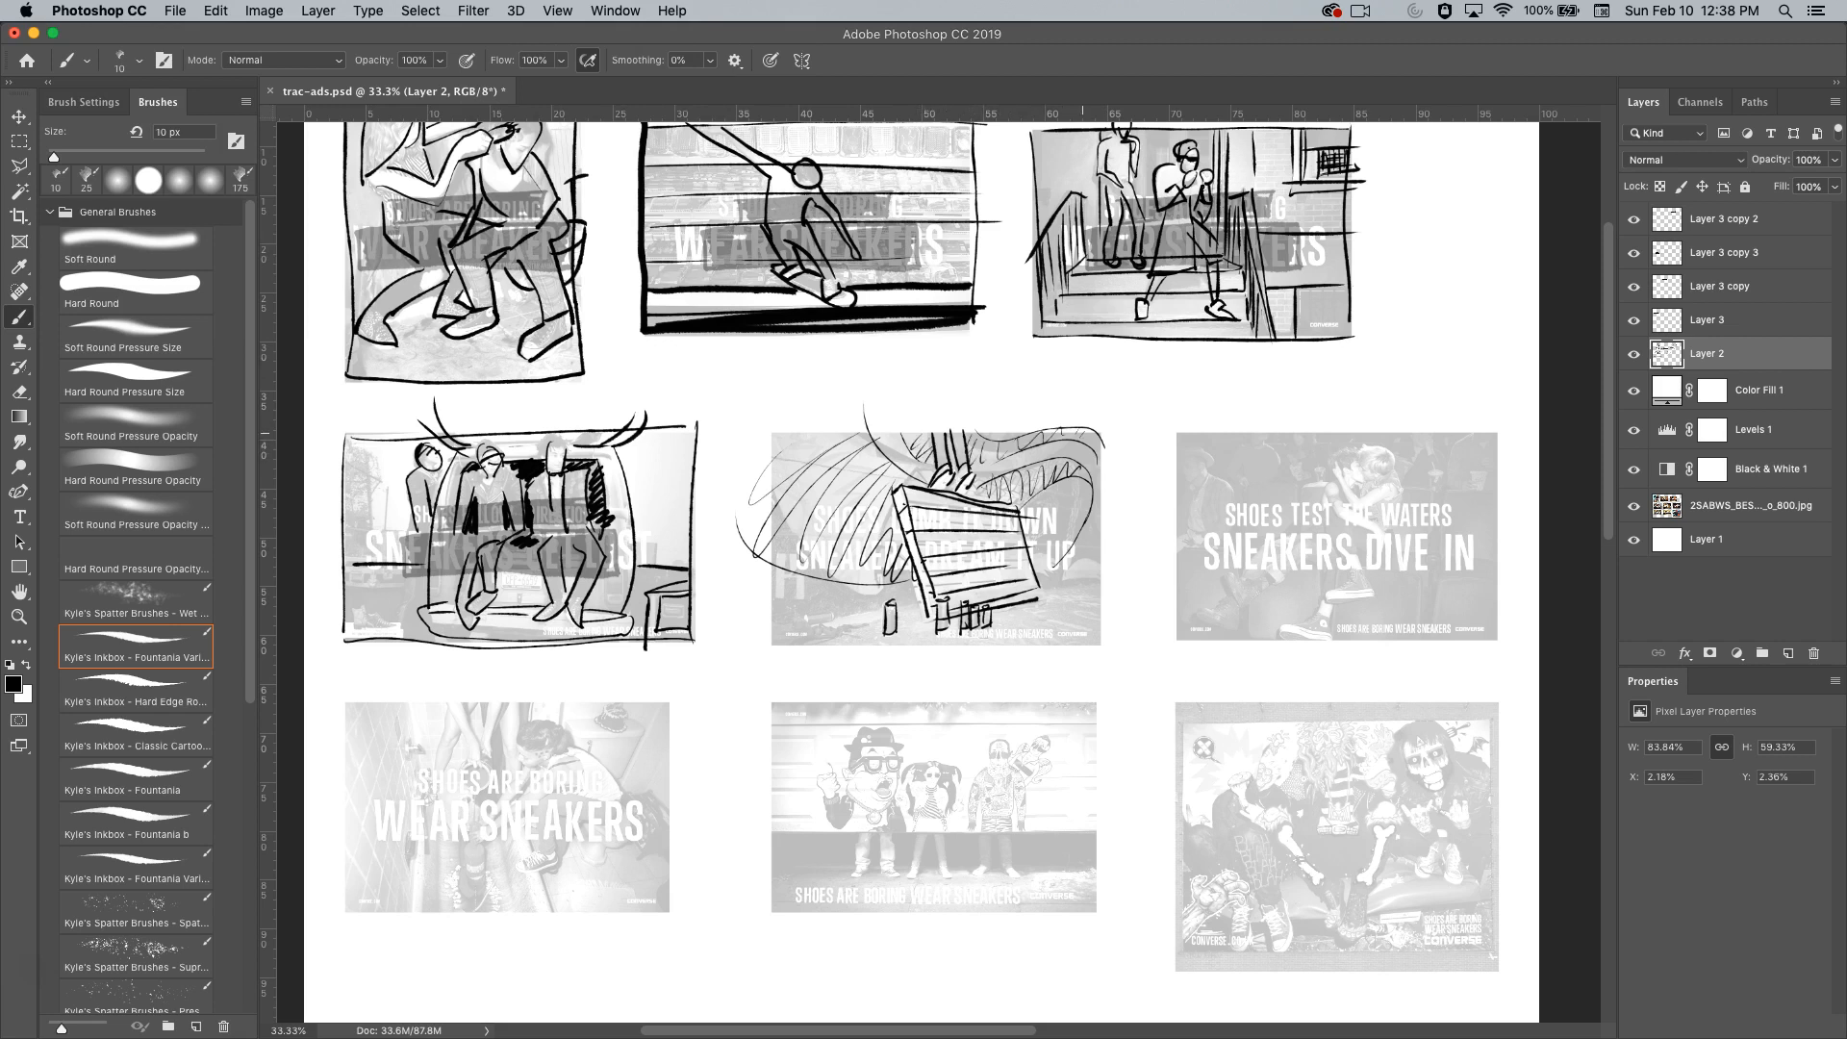
Add the ground lines and the vertical and slanted background lines around the crate.
left_click_drag(756, 619, 1126, 572)
left_click_drag(790, 442, 791, 609)
left_click_drag(816, 427, 814, 606)
mouse_move(846, 468)
left_mouse_down()
mouse_move(839, 603)
mouse_move(1007, 634)
left_mouse_up()
left_click_drag(828, 612, 1136, 608)
left_click_drag(1019, 594, 1114, 583)
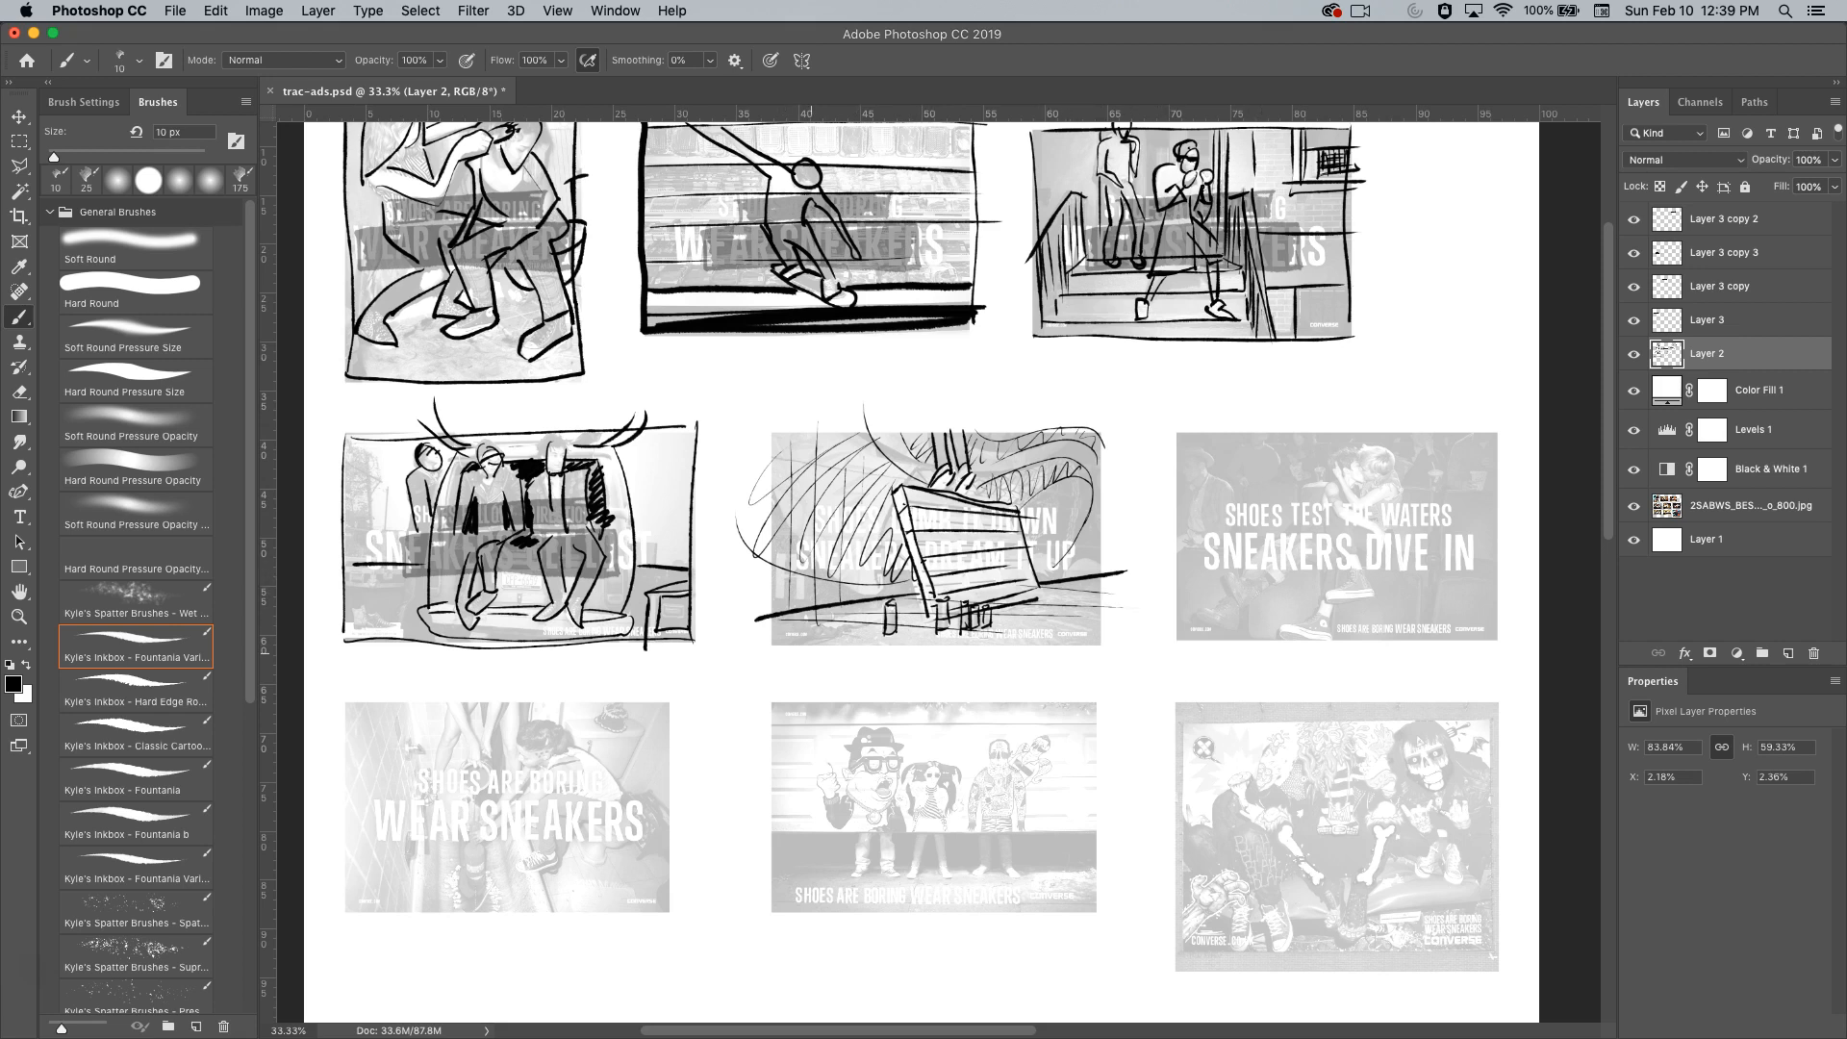
Draw the spray can at the far side of the crate and outline the frame around the crate ad.
left_click_drag(797, 612, 796, 629)
mouse_move(811, 589)
left_mouse_down()
mouse_move(811, 630)
mouse_move(811, 595)
left_mouse_up()
mouse_move(767, 424)
left_mouse_down()
mouse_move(770, 652)
mouse_move(1100, 639)
mouse_move(1097, 429)
mouse_move(765, 435)
left_mouse_up()
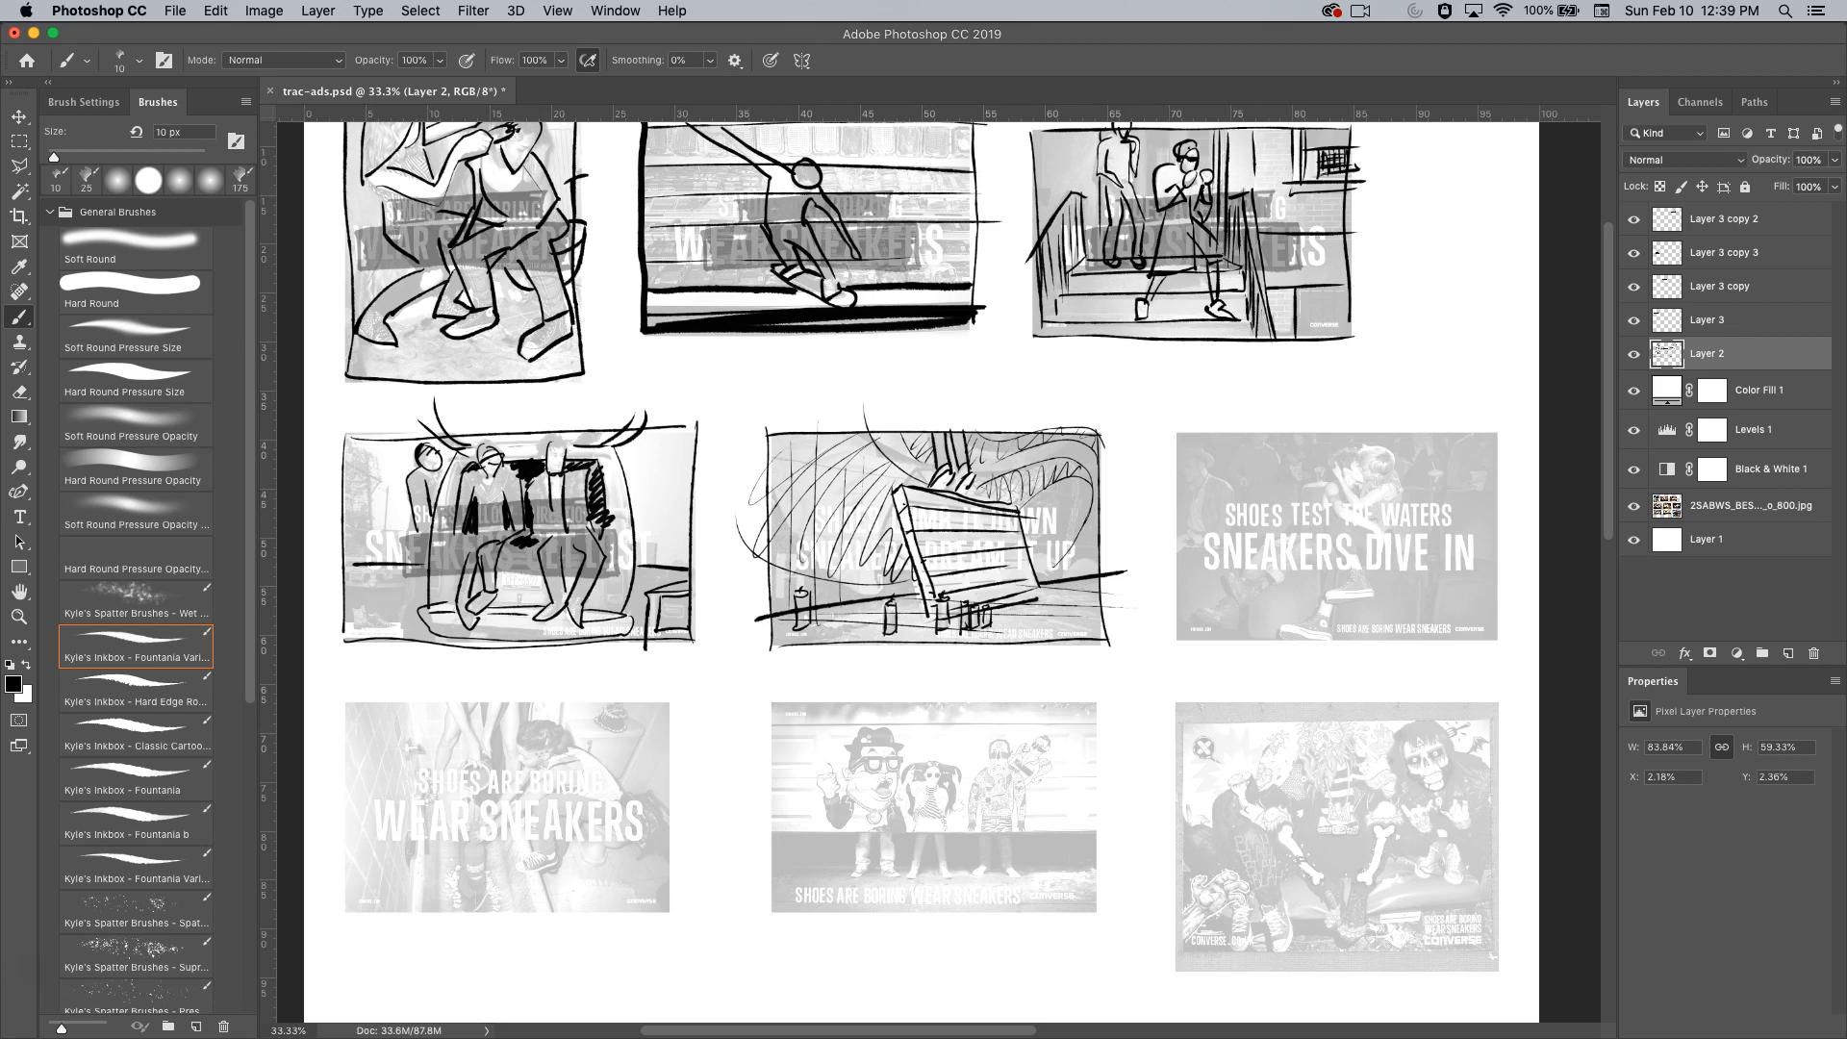
Duplicate Layer 3 copy 2 and Layer 3 copy 3 together, shifting the copied bars across so they cover the crate ad's headline.
left_click(1723, 219)
key("v")
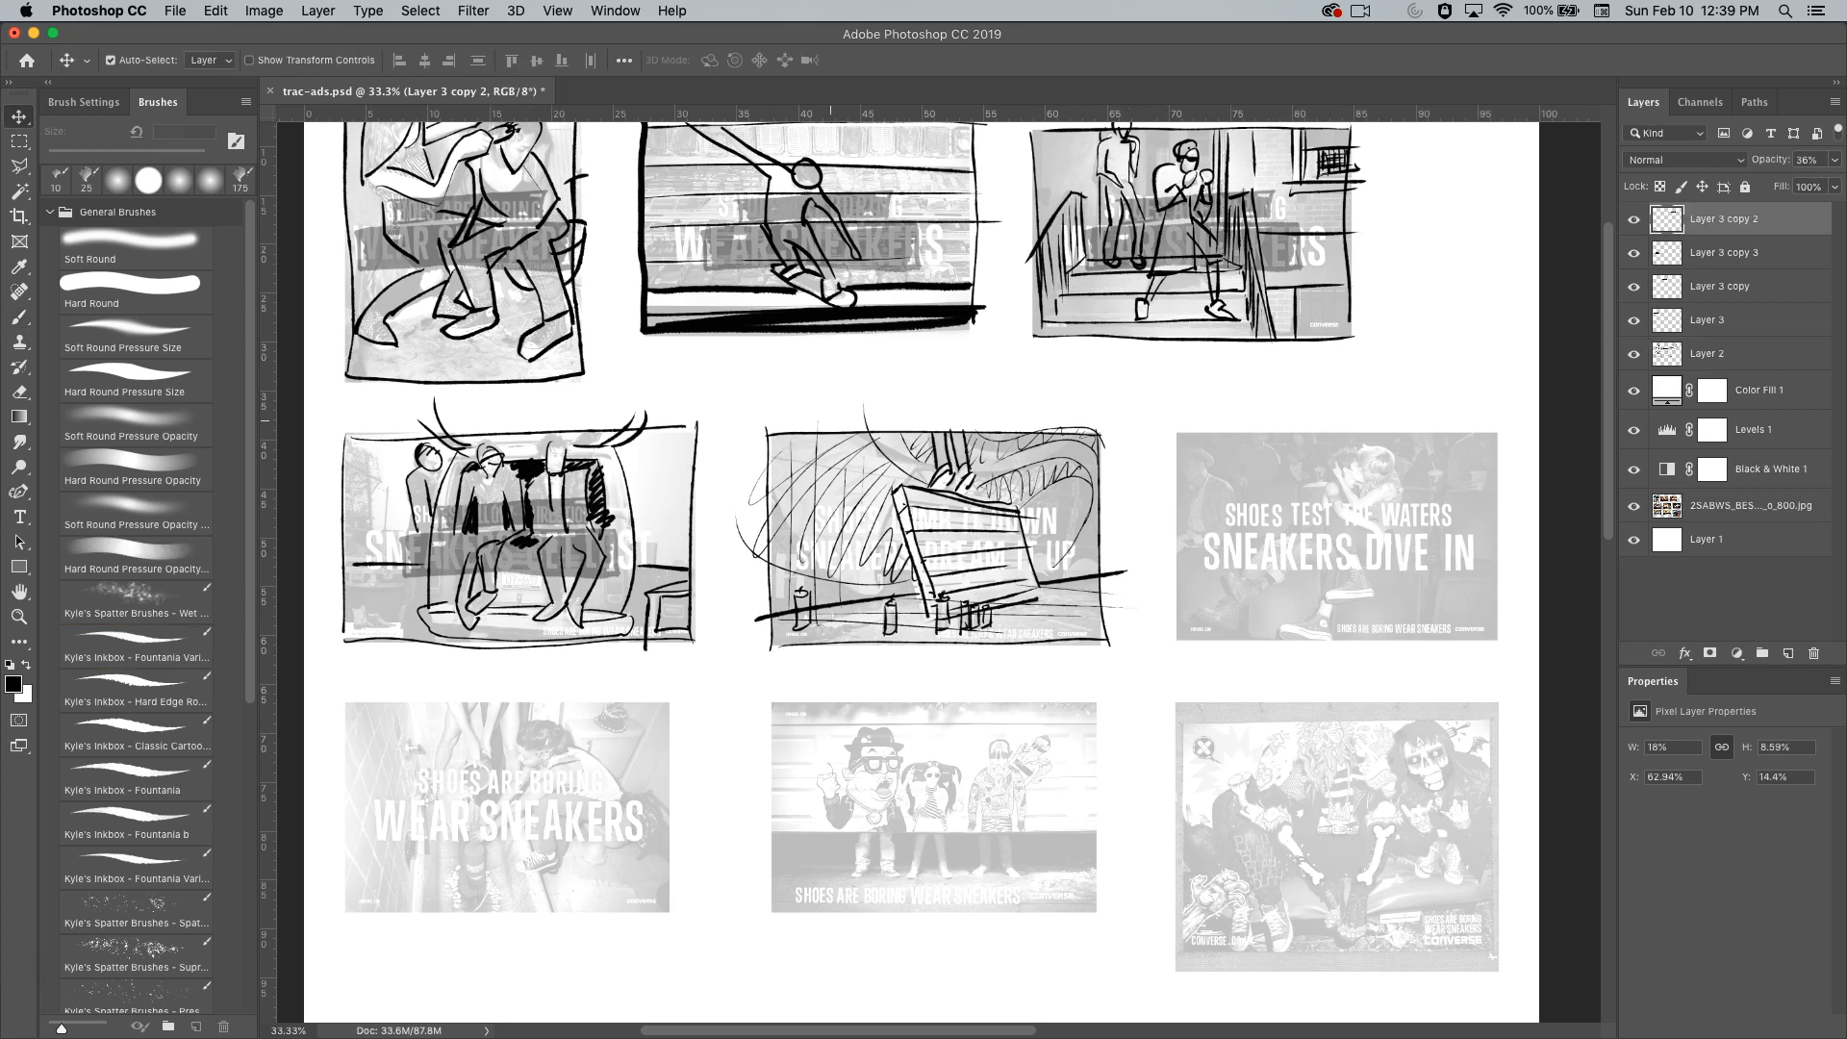
left_click_drag(624, 501, 815, 501)
key("super+z")
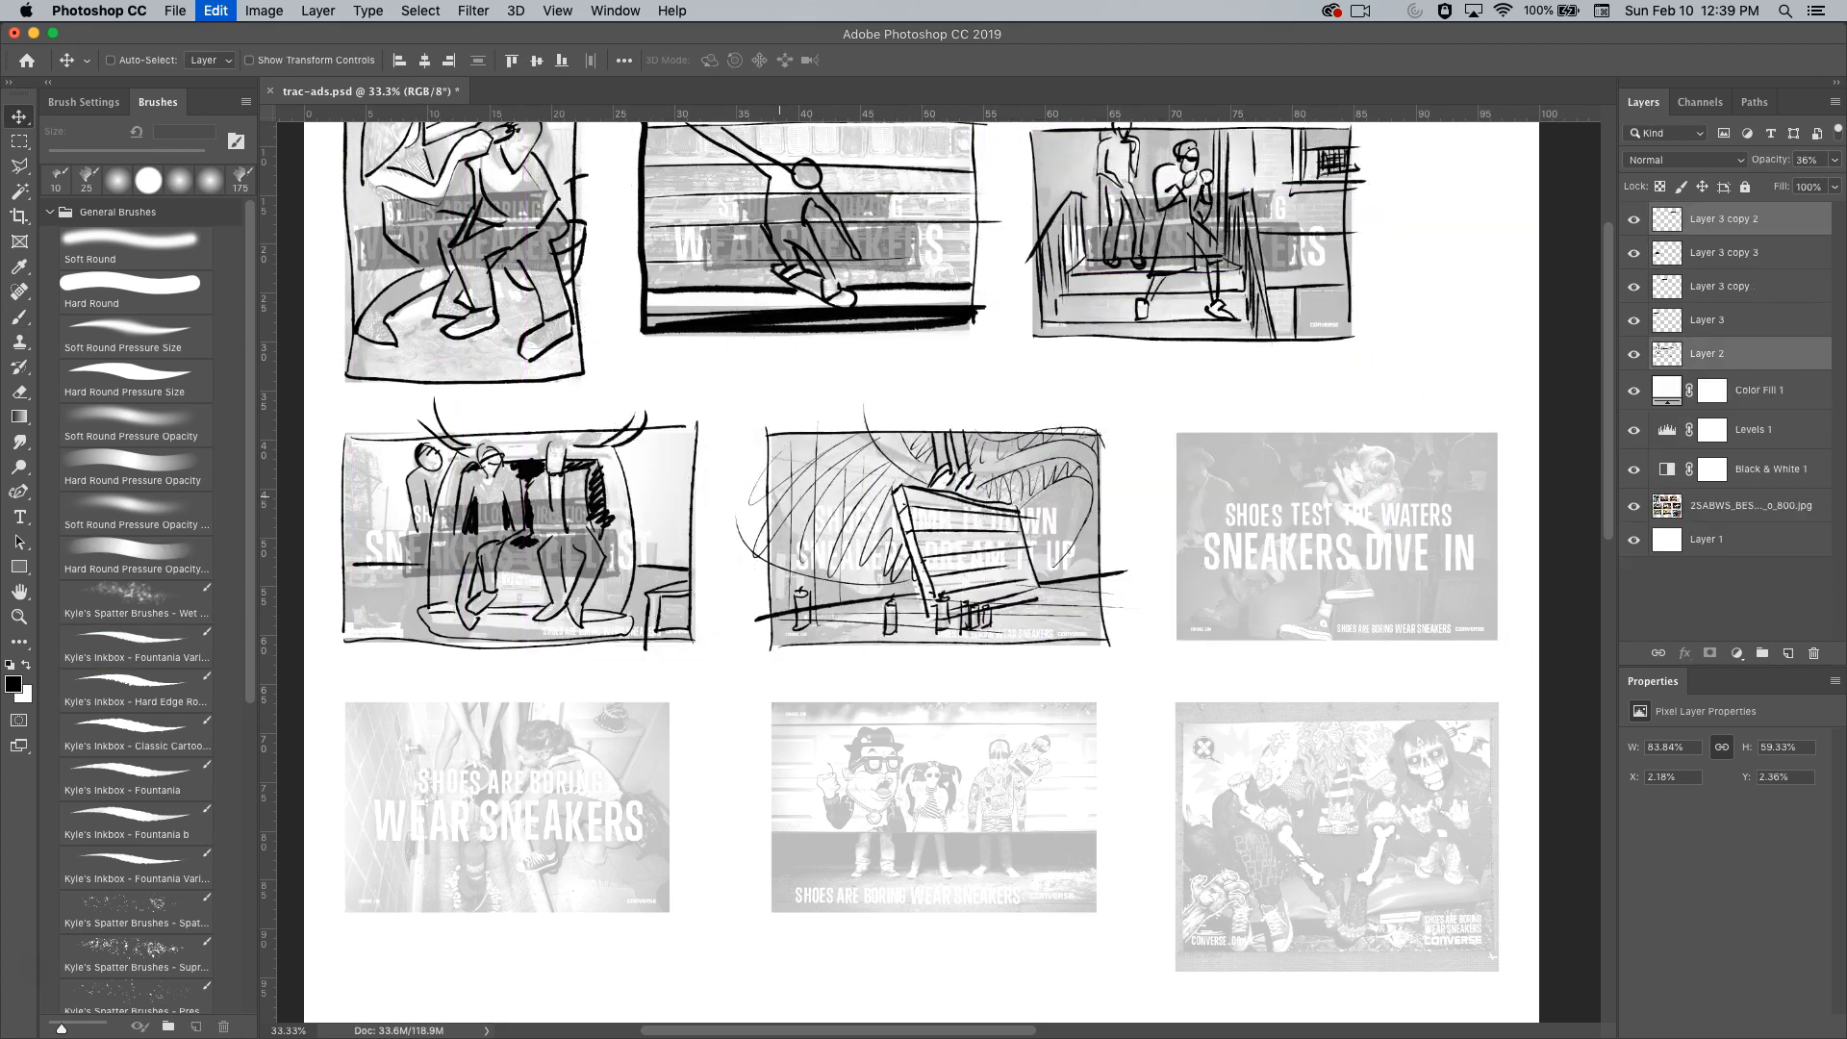
left_click(1723, 253)
left_click(1722, 220)
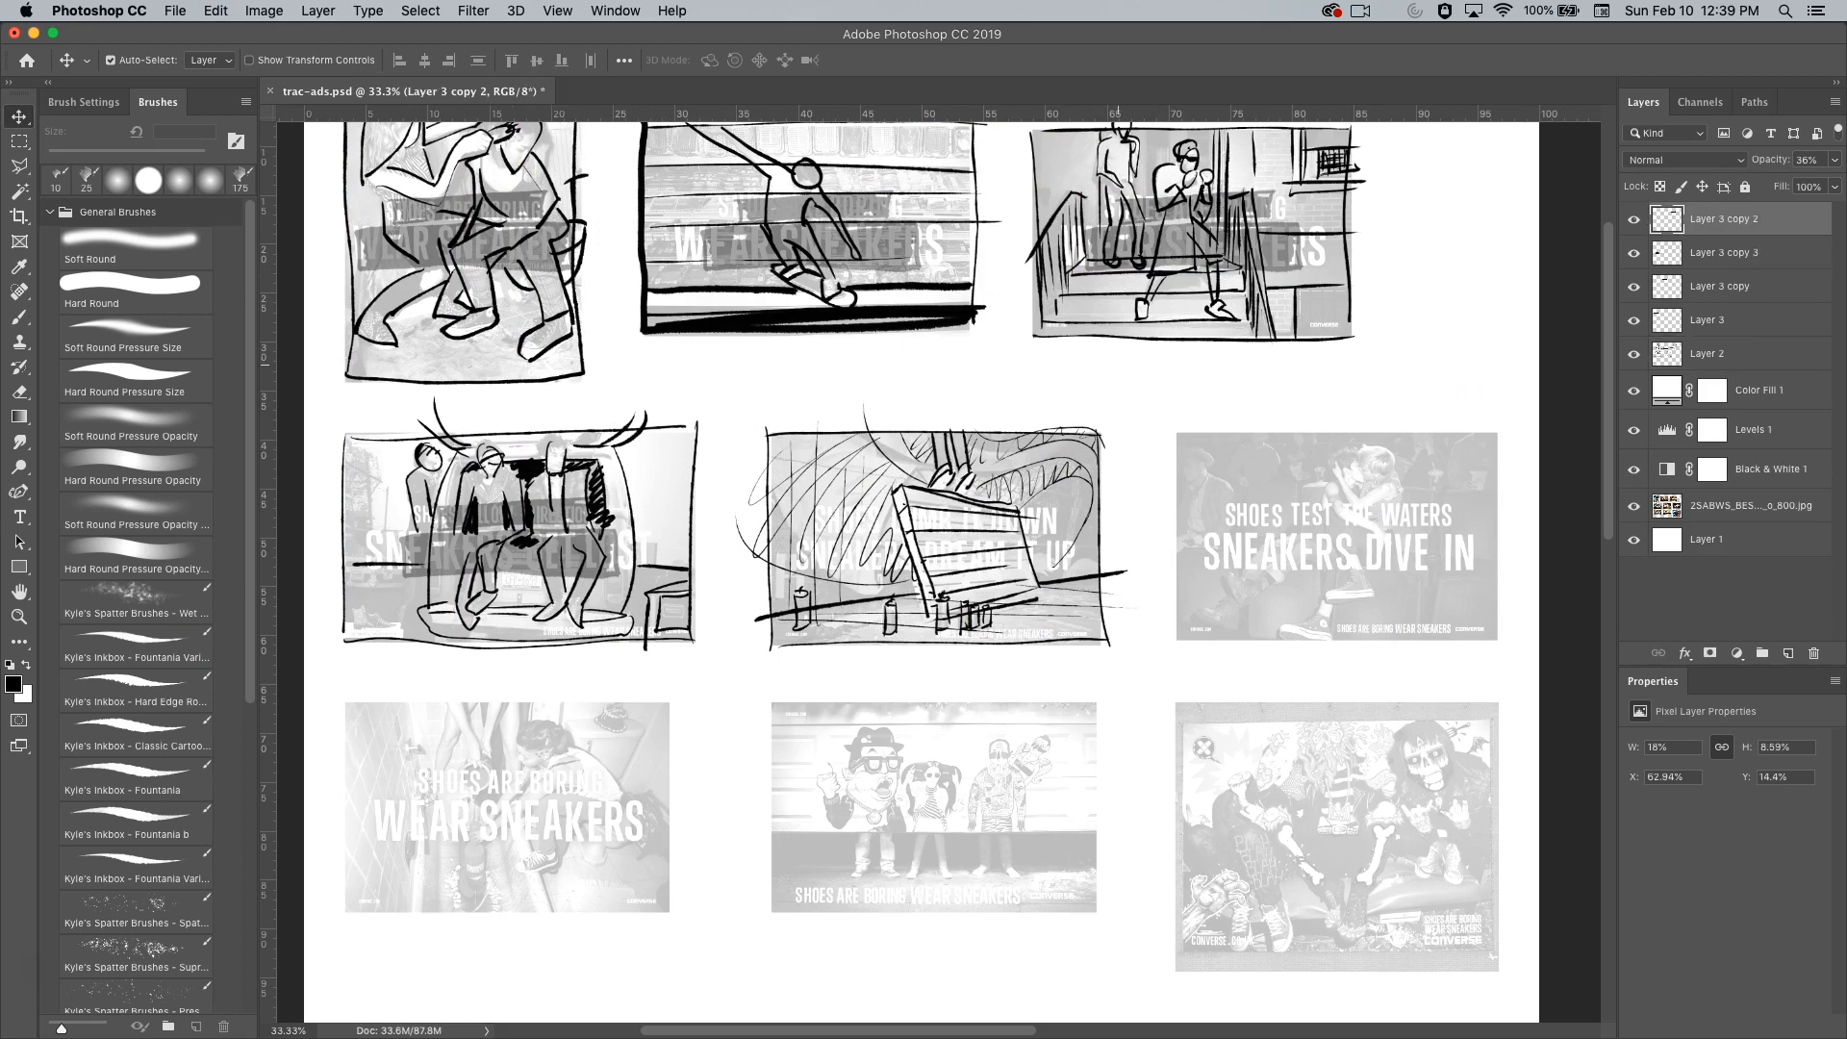
left_click_drag(580, 530, 1026, 530)
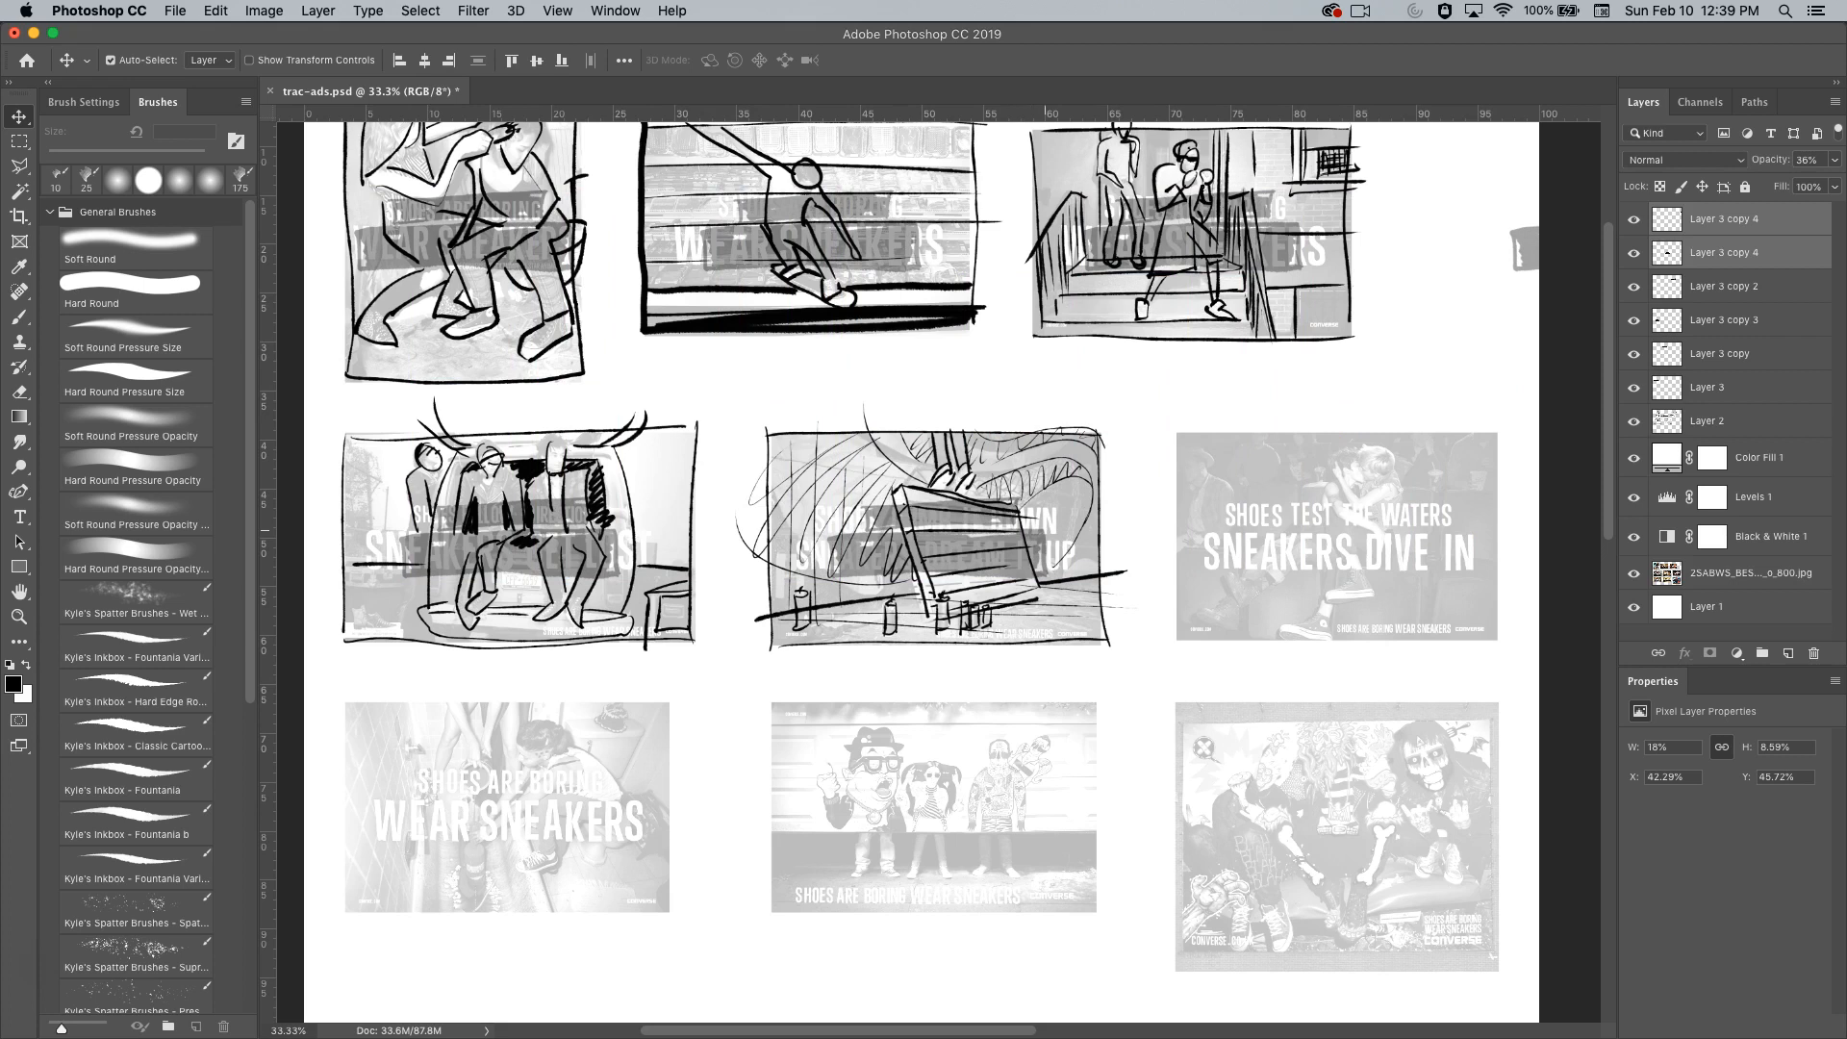
Hide and reshow the reference photo layer to check the traced sketches and headline bars on their own.
left_click(1633, 573)
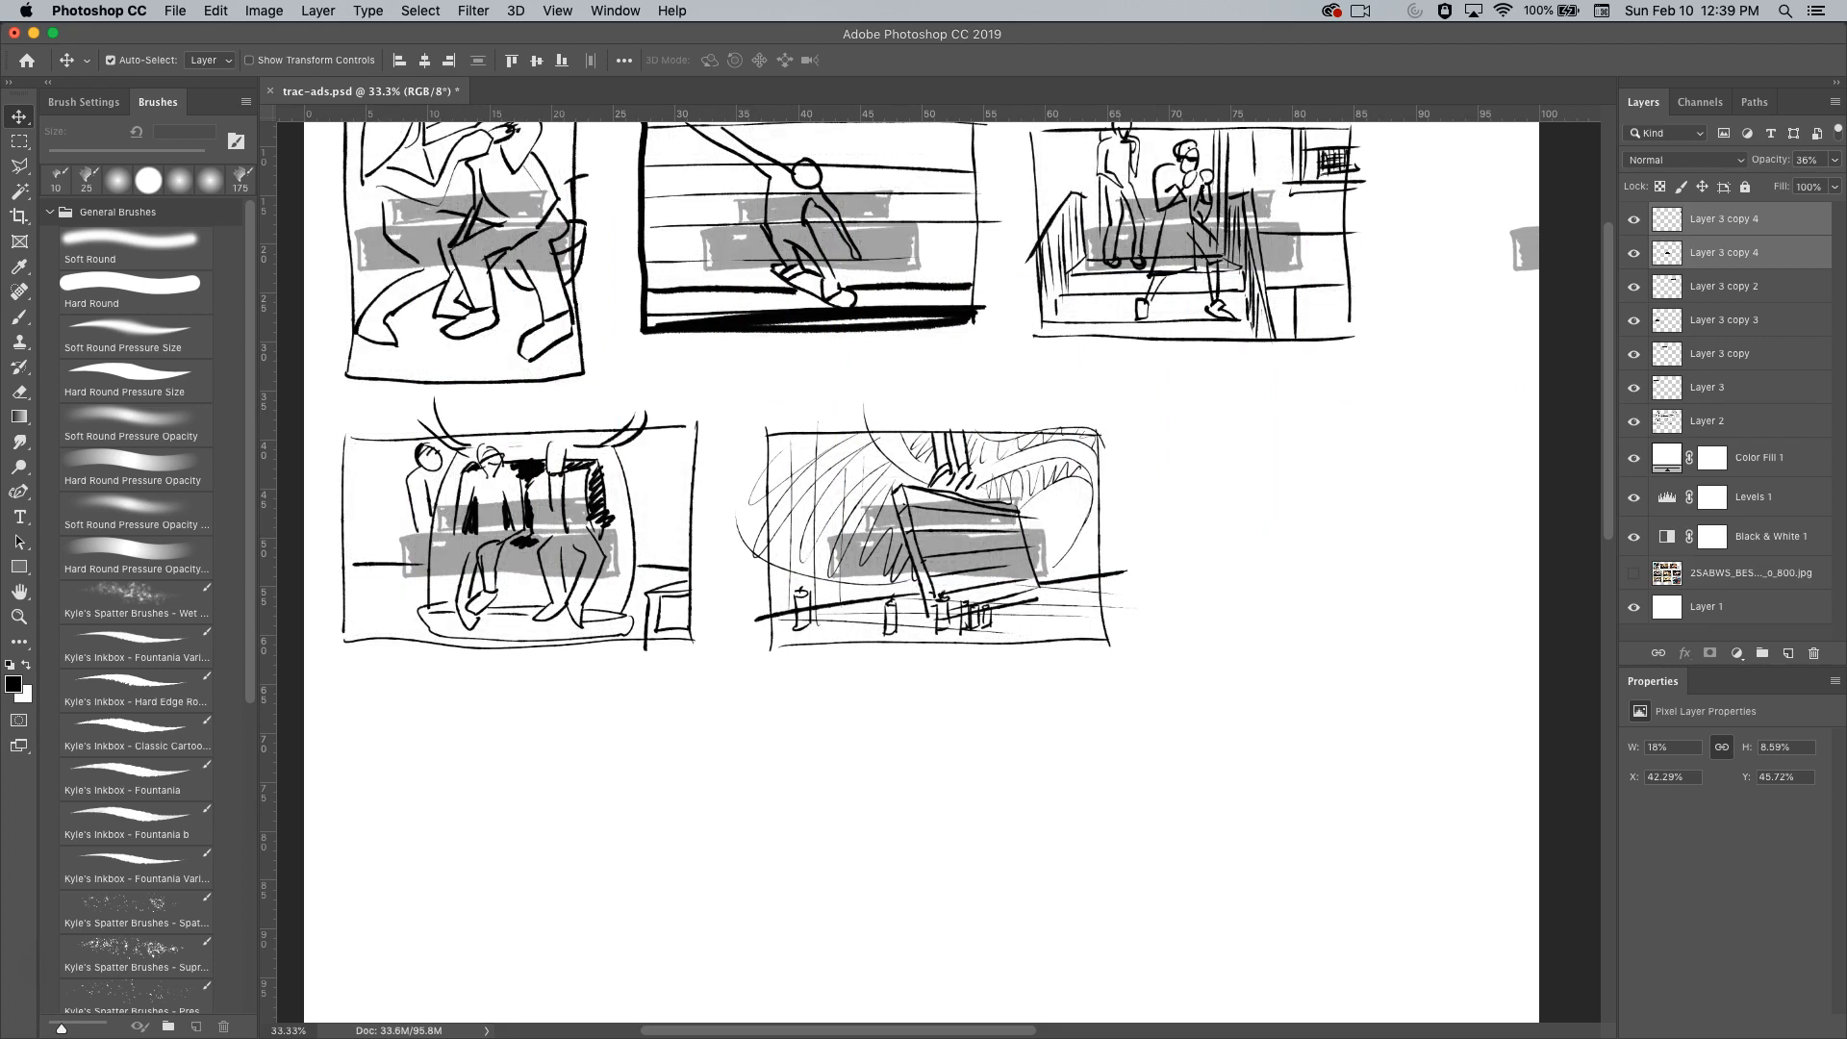
left_click(1633, 574)
left_click(1633, 573)
left_click(1634, 573)
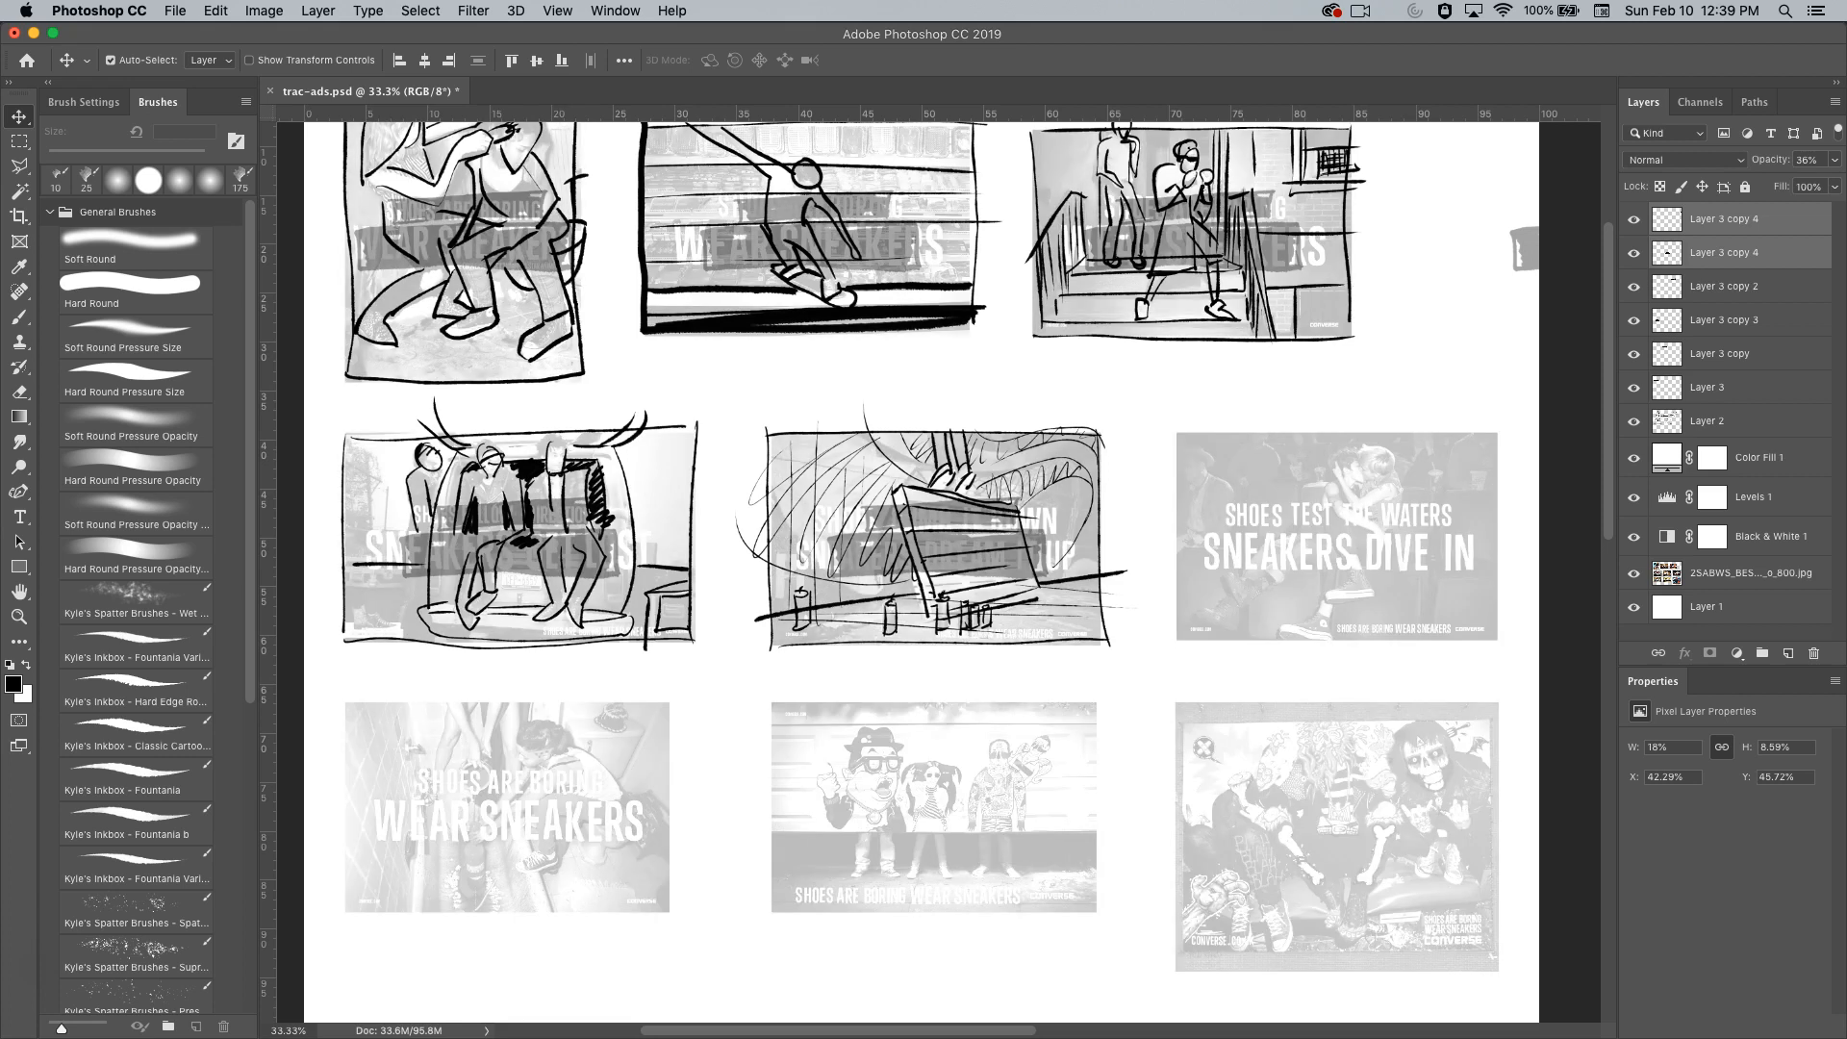
left_click_drag(1212, 324, 1292, 415)
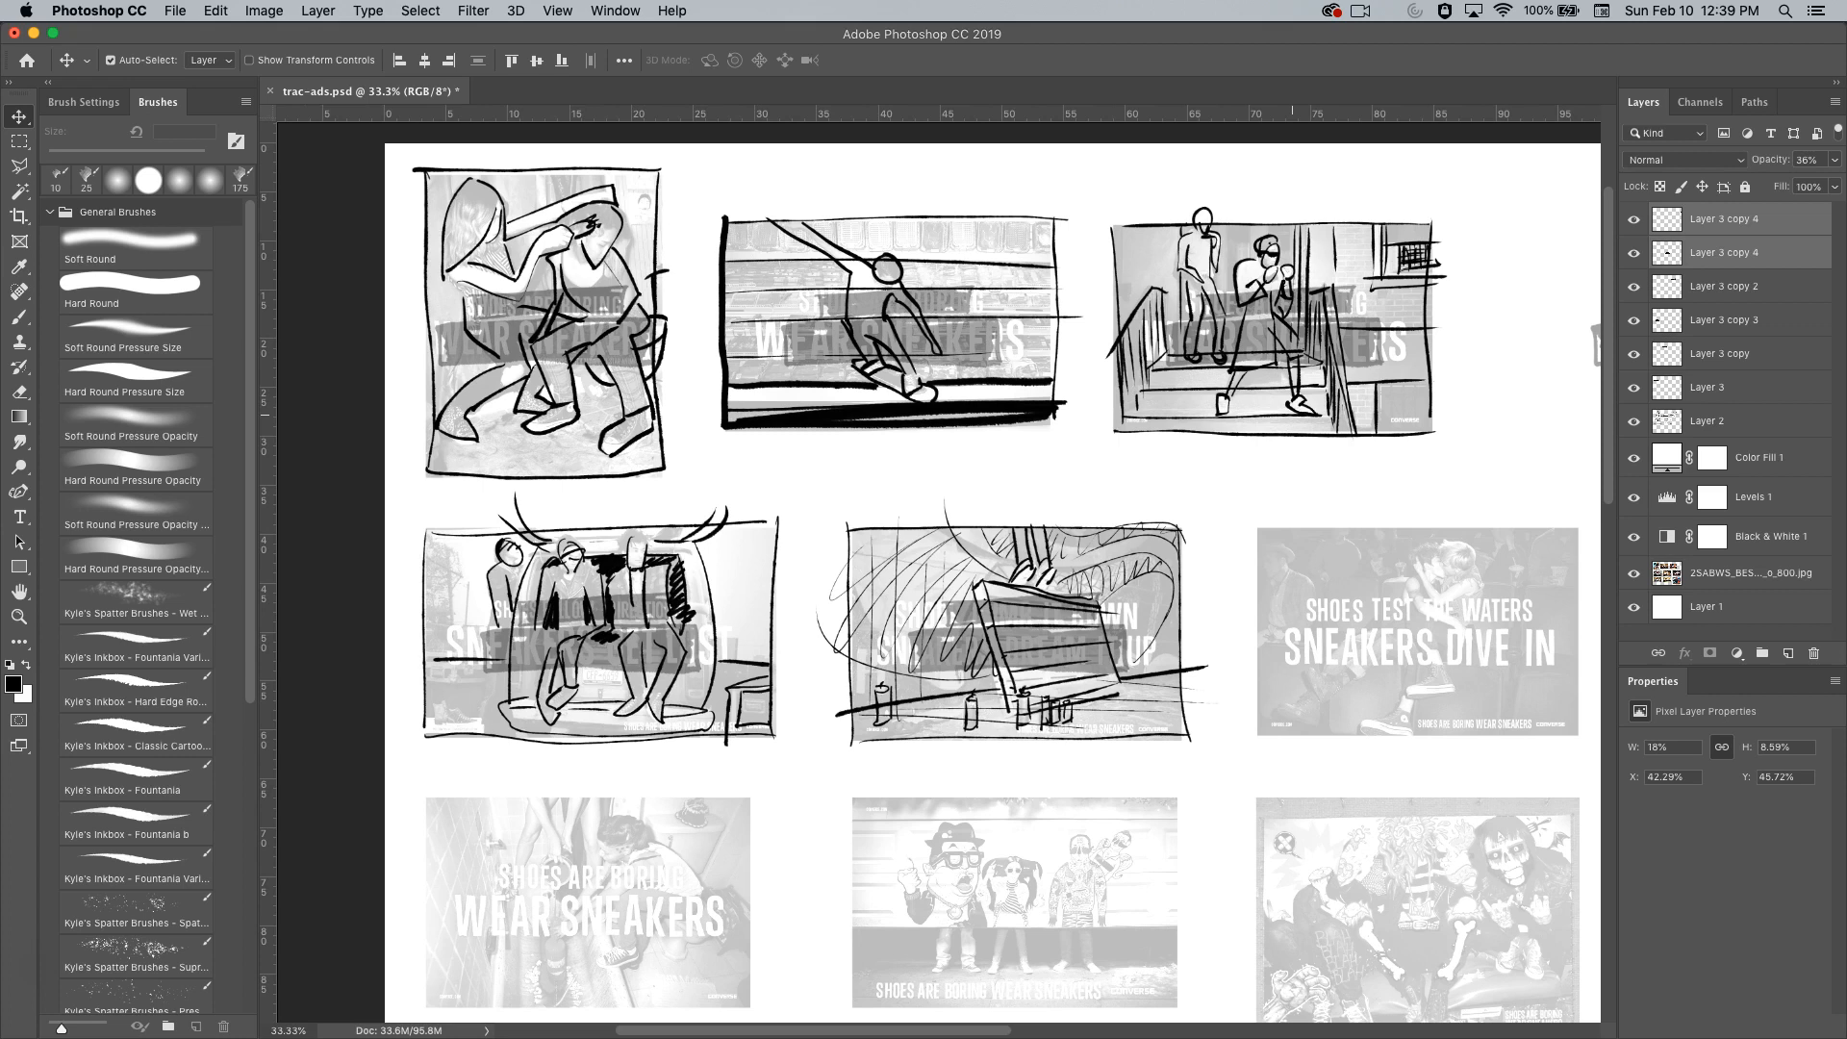